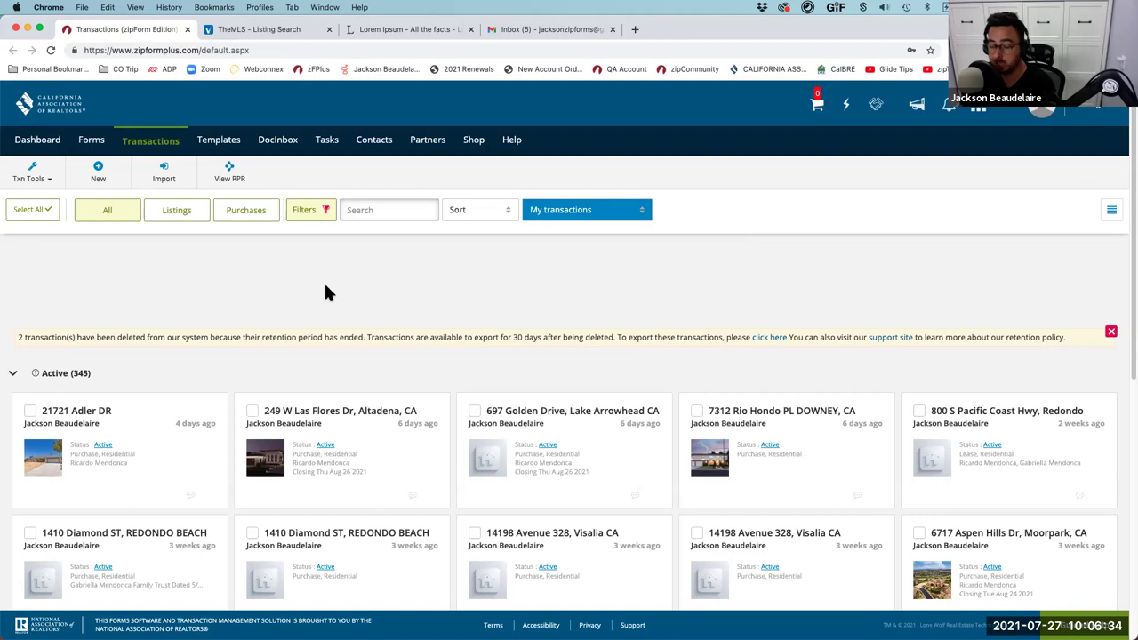
- Switch to the Templates tab to list the four saved transaction templates
click(215, 147)
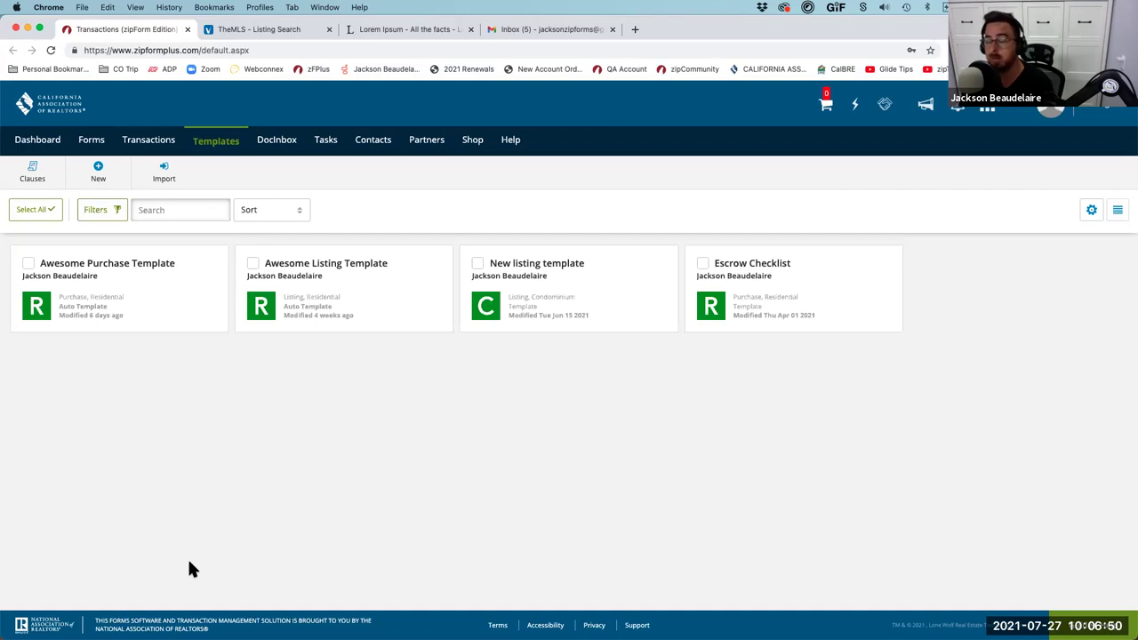
- Open the Awesome Listing Template, check its Listing/Residential auto-apply settings, and cancel unsaved
click(324, 269)
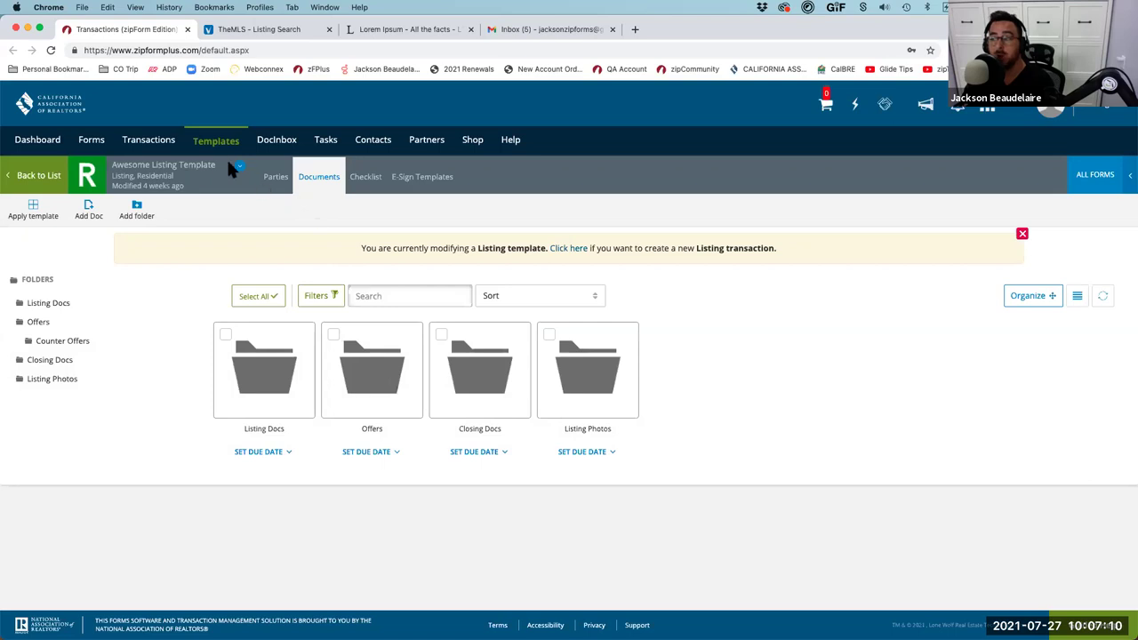
click(239, 167)
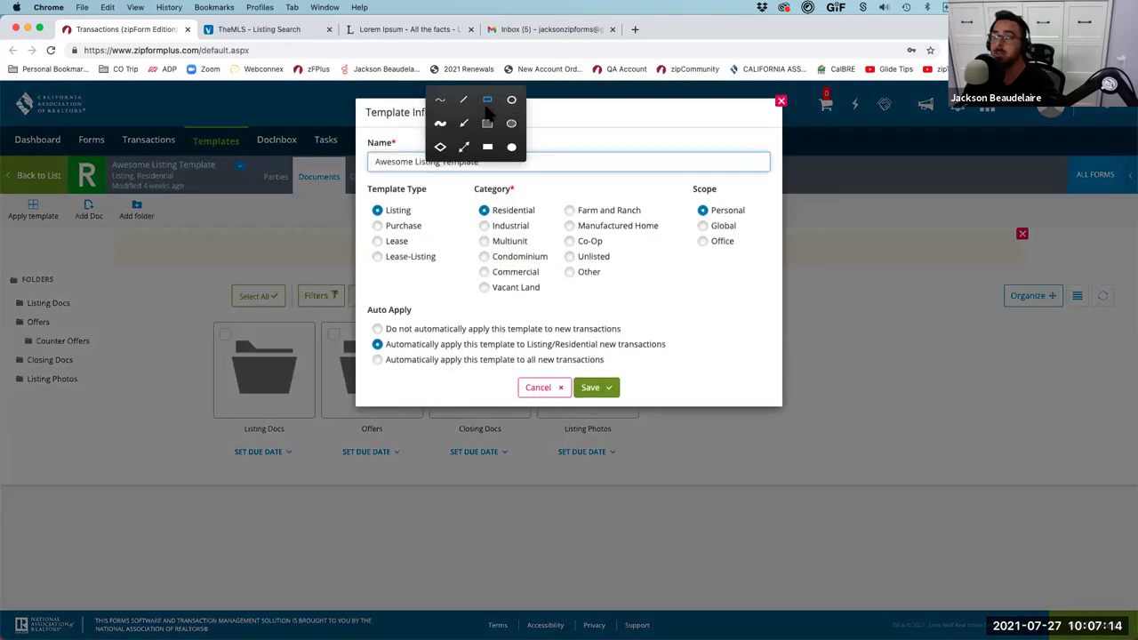
click(487, 100)
mouse_move(361, 335)
mouse_down()
mouse_move(634, 363)
mouse_move(678, 353)
mouse_up()
drag(429, 297, 363, 323)
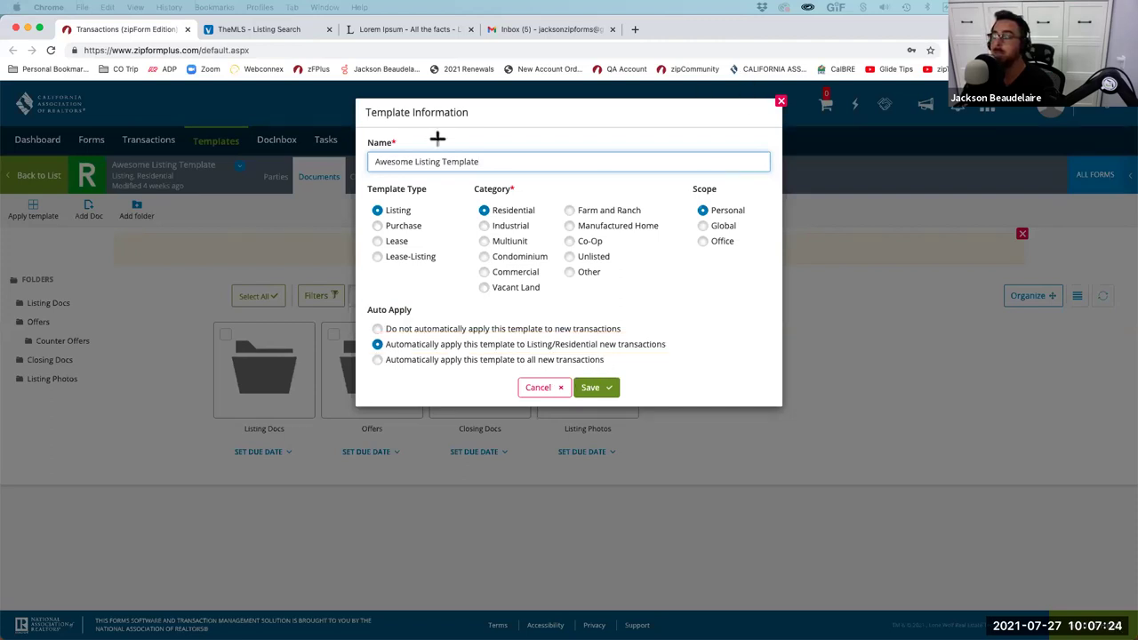
click(539, 392)
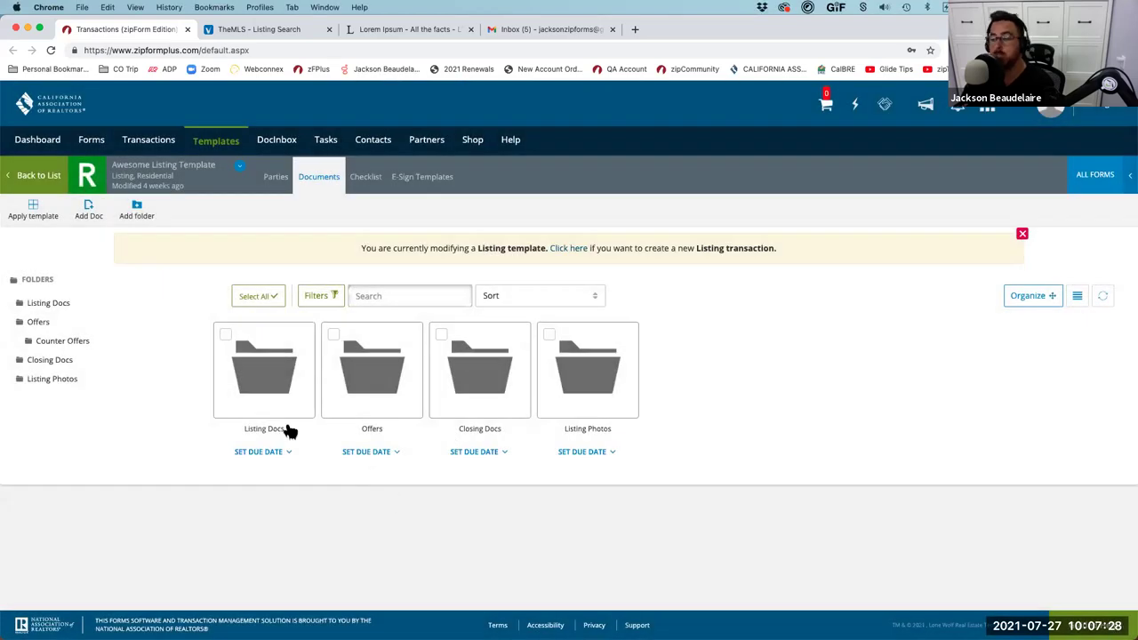
- Open the Listing Docs folder to view its five documents, cover sheet through MLS printout
click(262, 380)
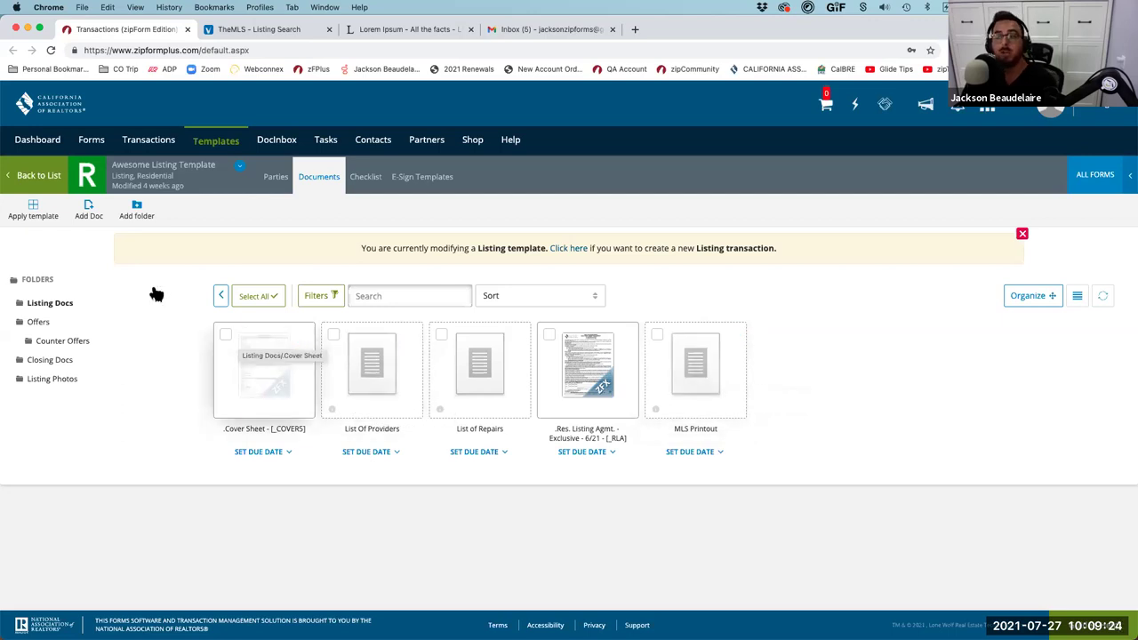
click(89, 216)
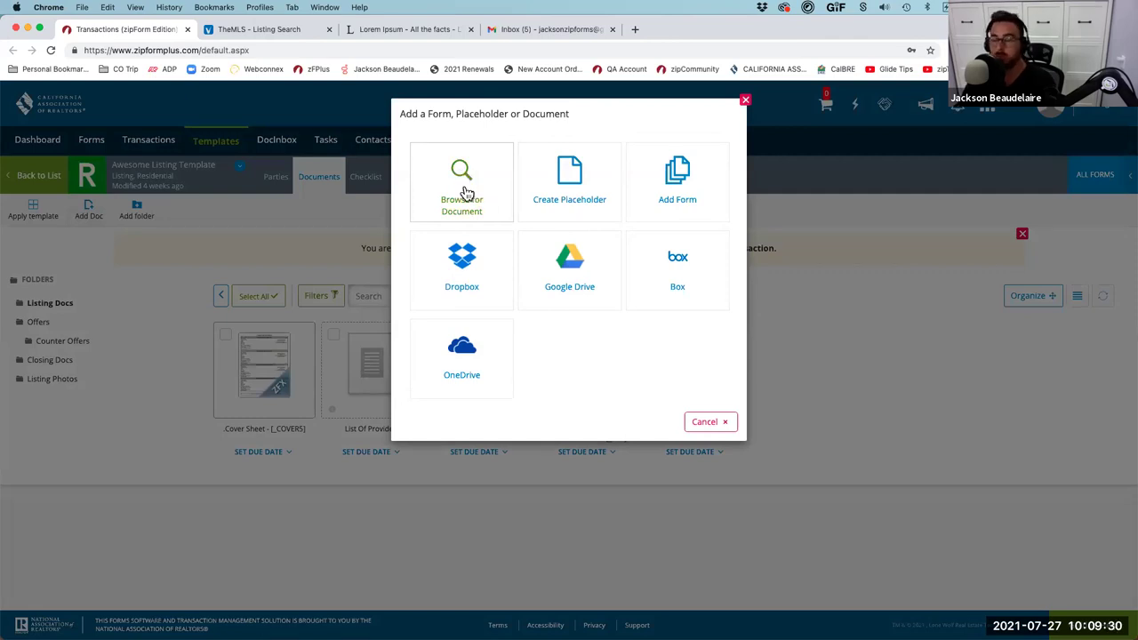
click(570, 187)
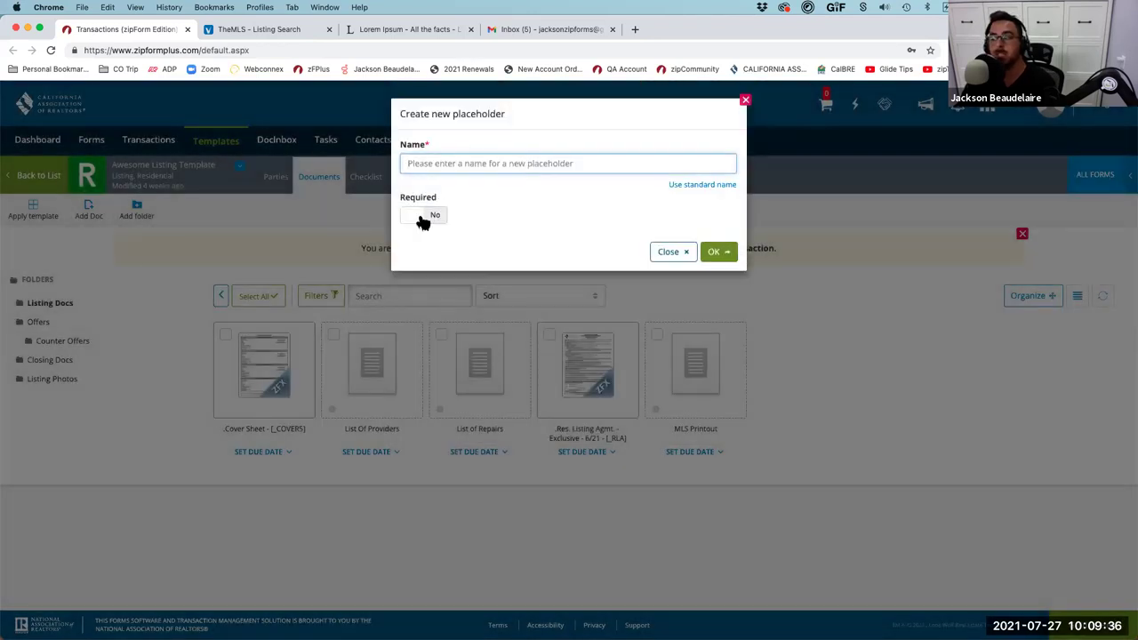
click(422, 216)
click(678, 252)
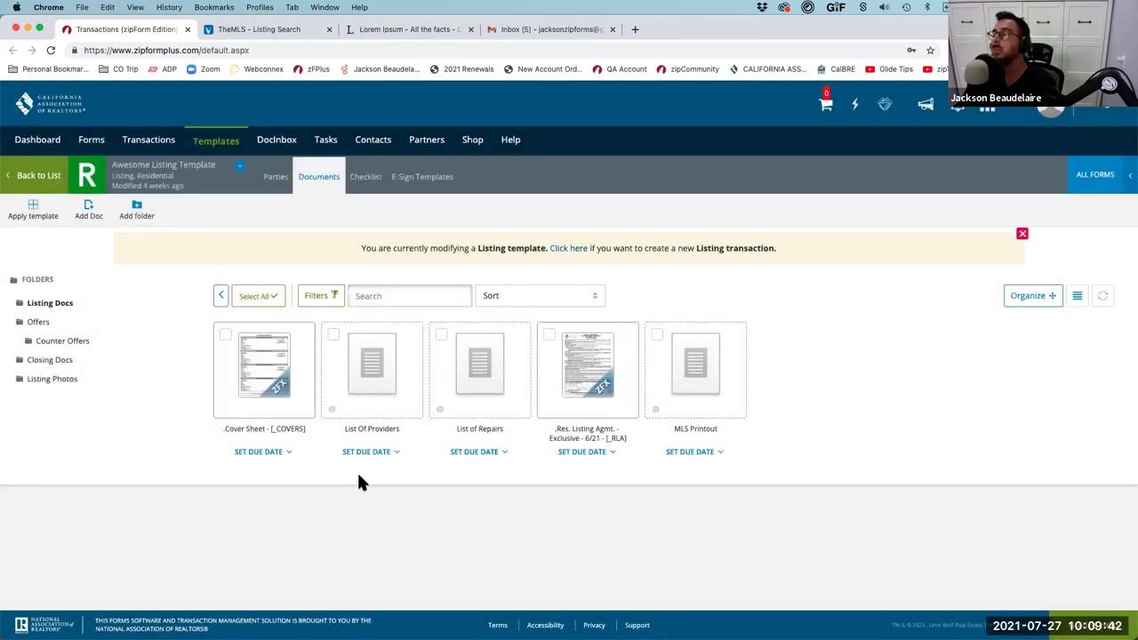
- Browse the Offers folder, then open the Awesome Purchase Template's six documents
click(221, 297)
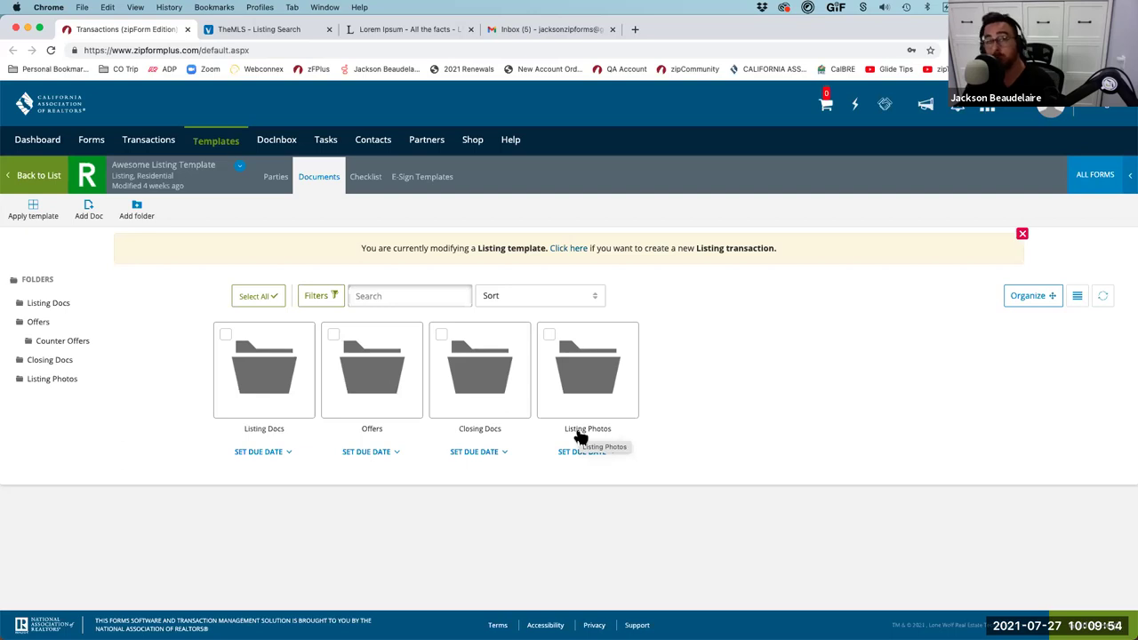
click(381, 360)
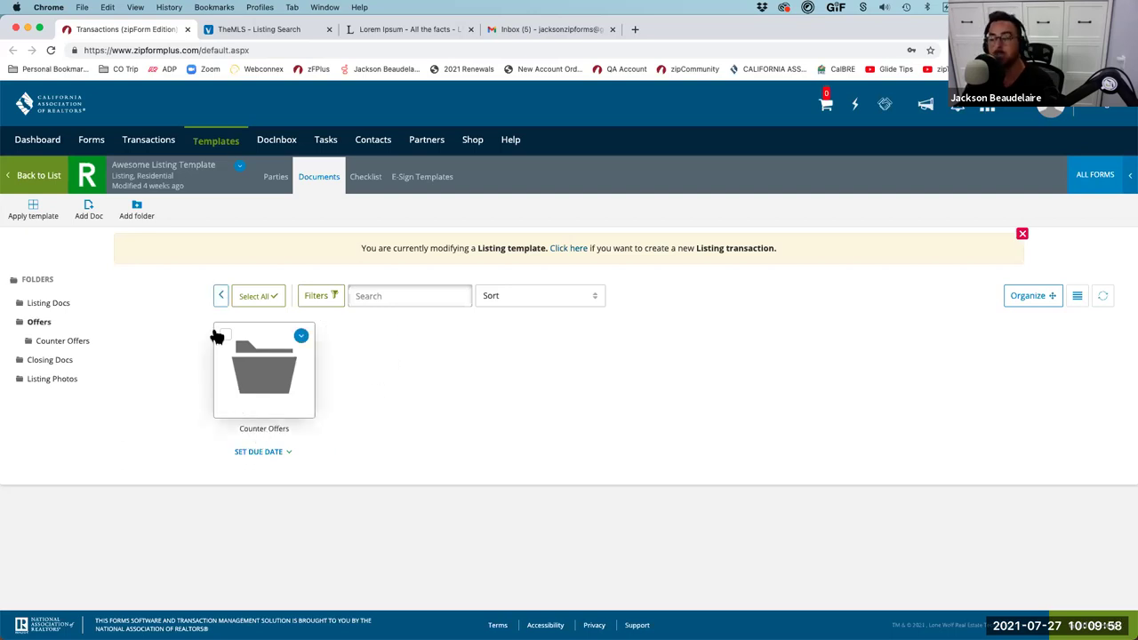
click(221, 297)
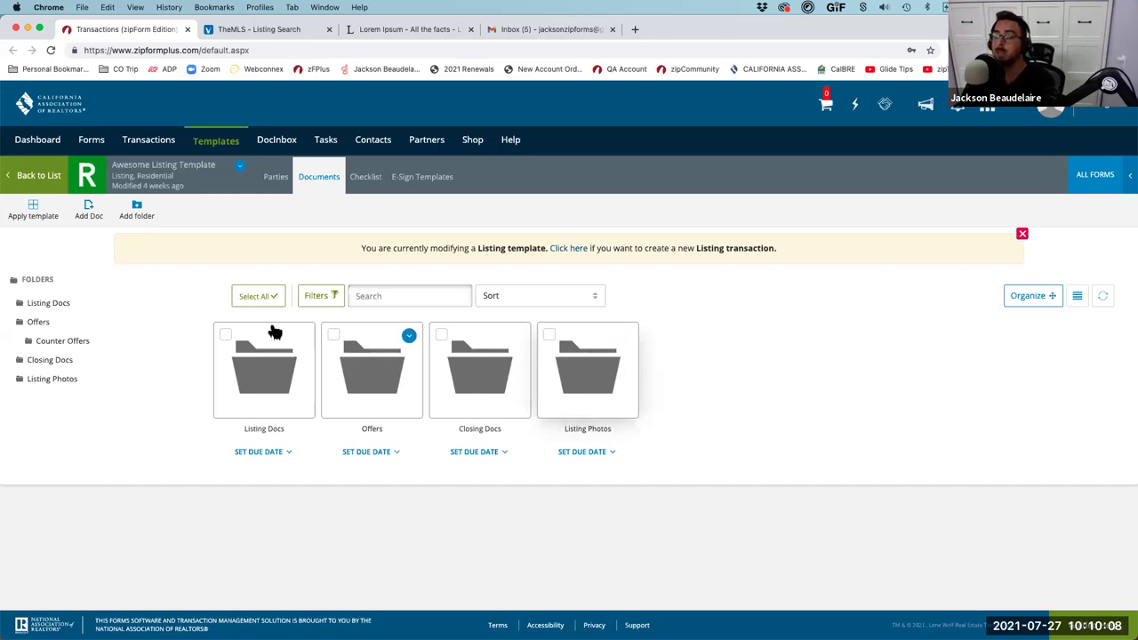
click(55, 180)
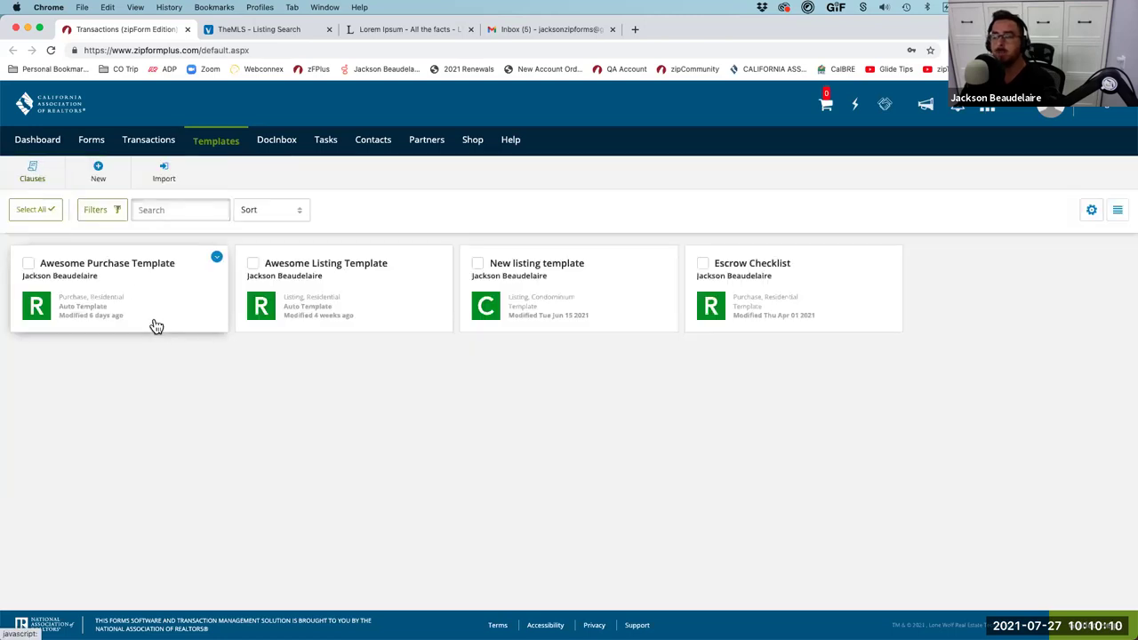
click(112, 270)
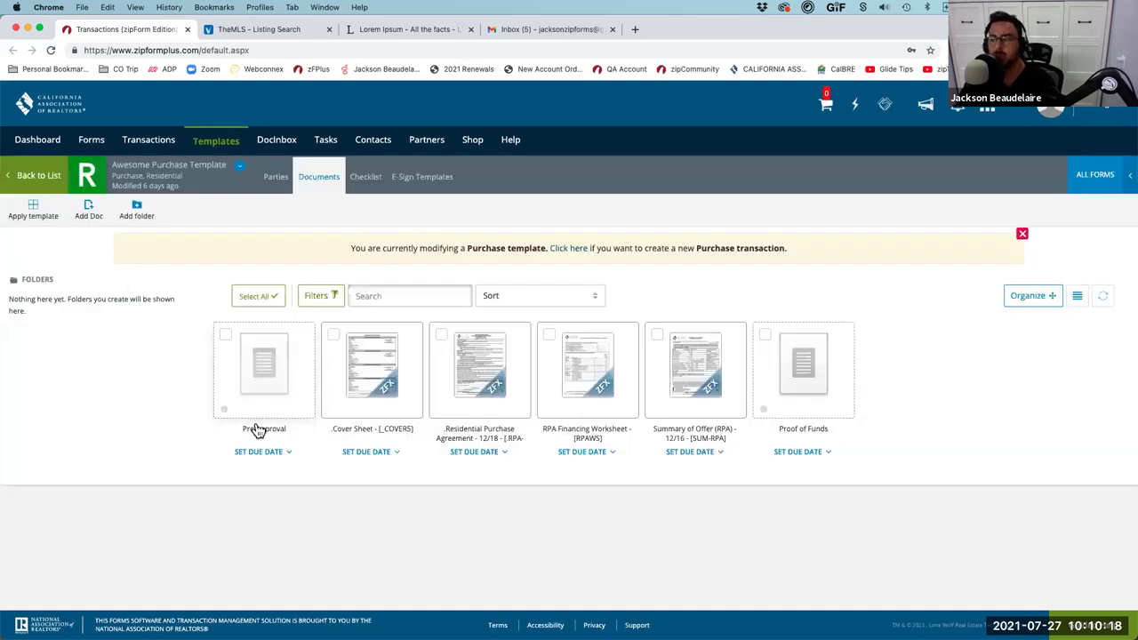
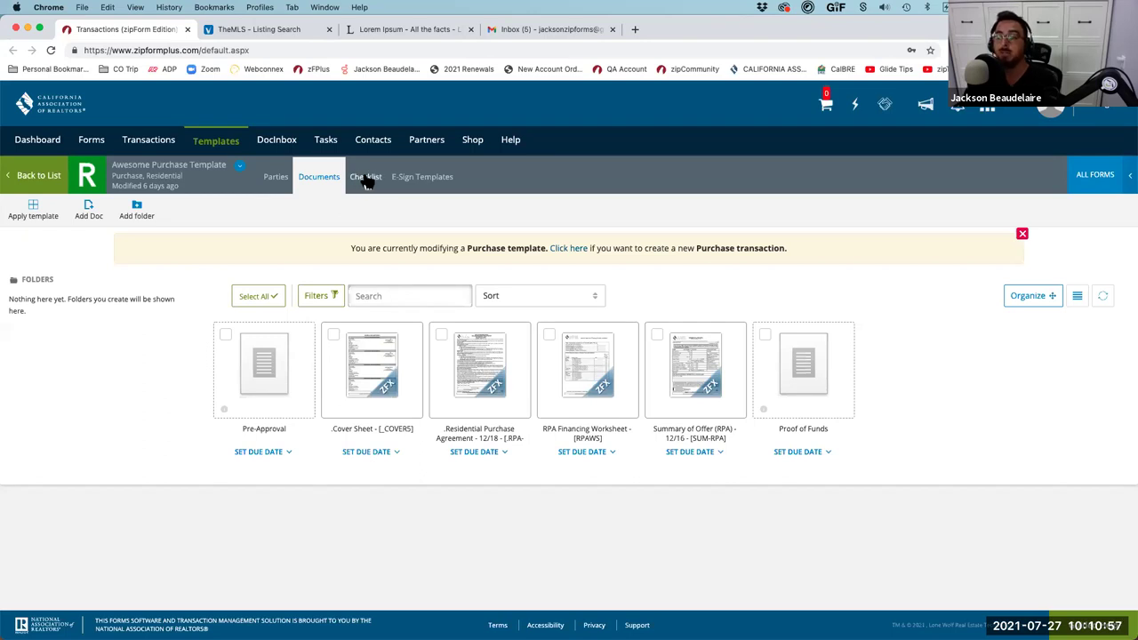
click(364, 182)
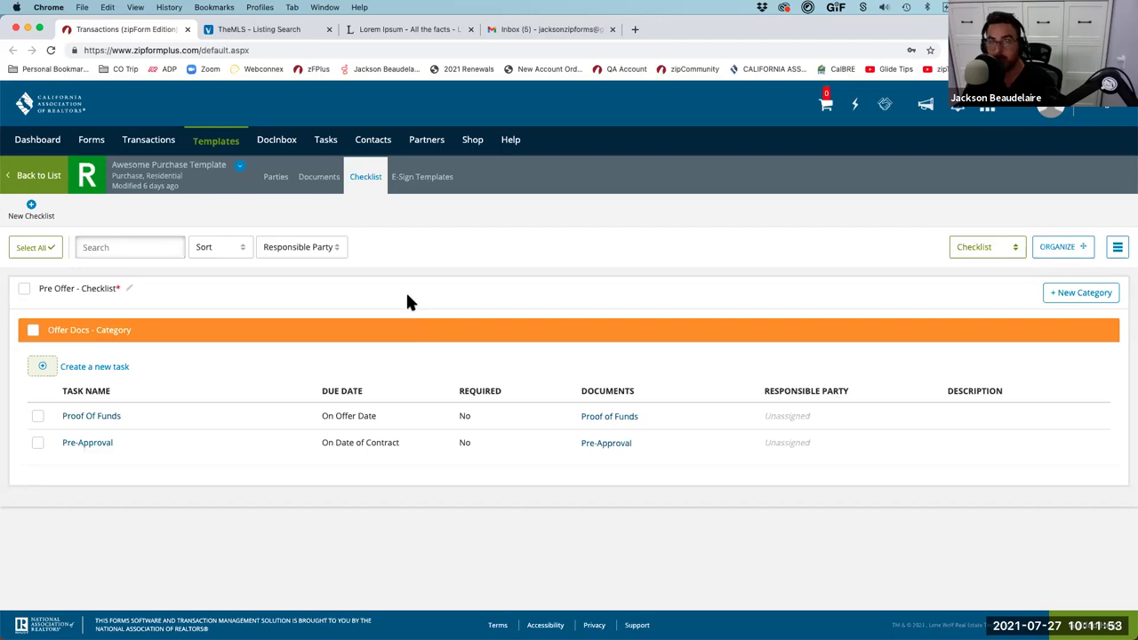
click(320, 177)
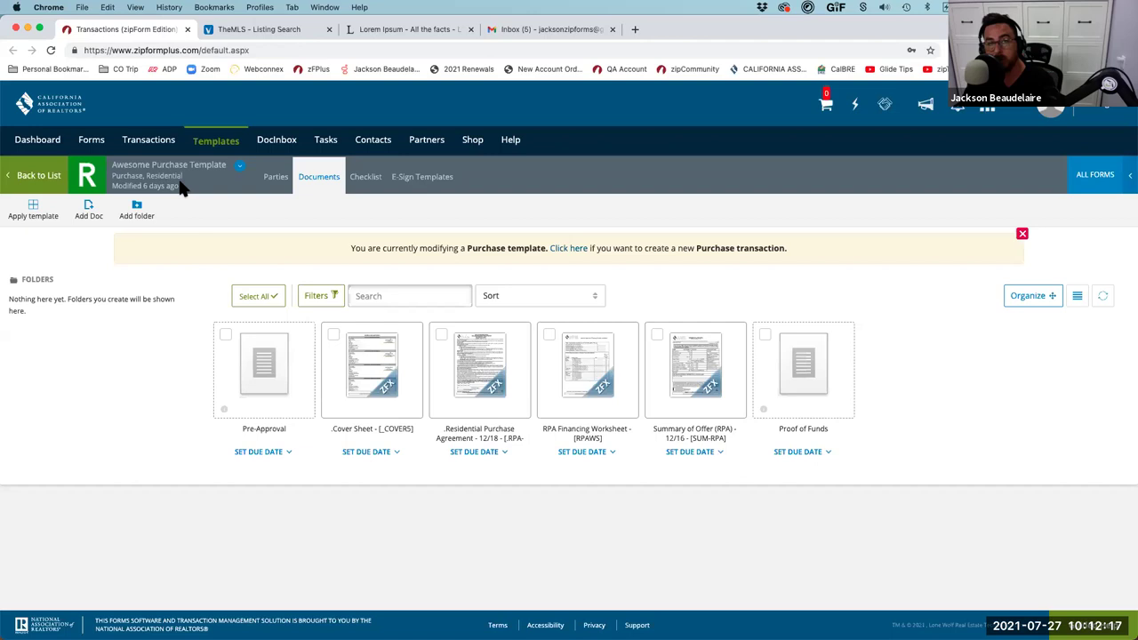
- Create a new Purchase or Offer transaction in the Residential category from the Transactions list
click(149, 142)
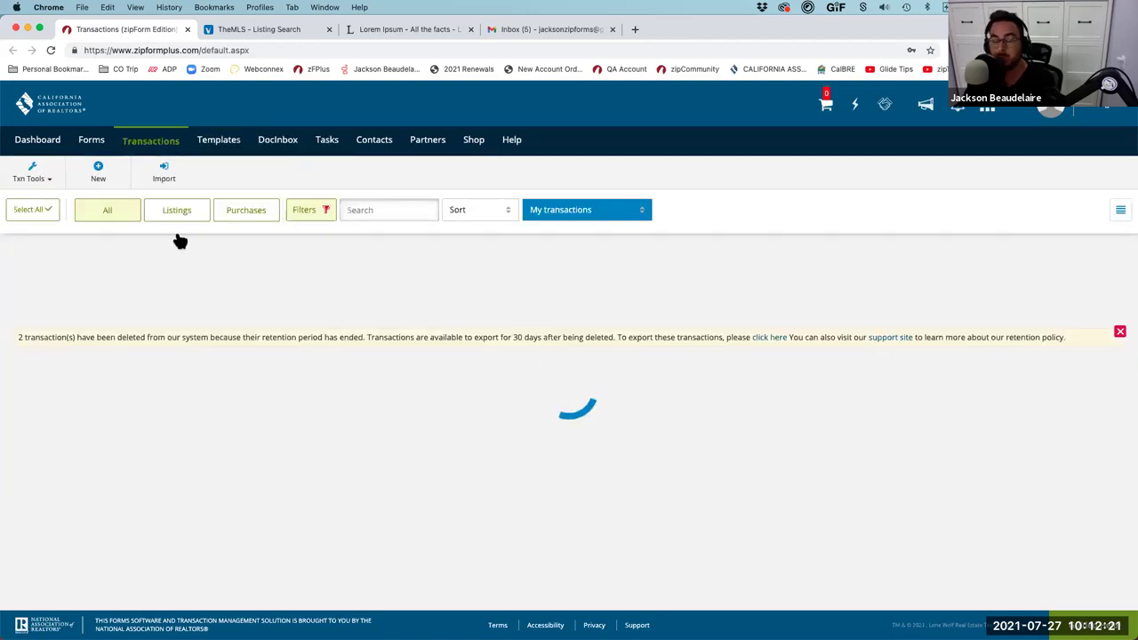
click(99, 171)
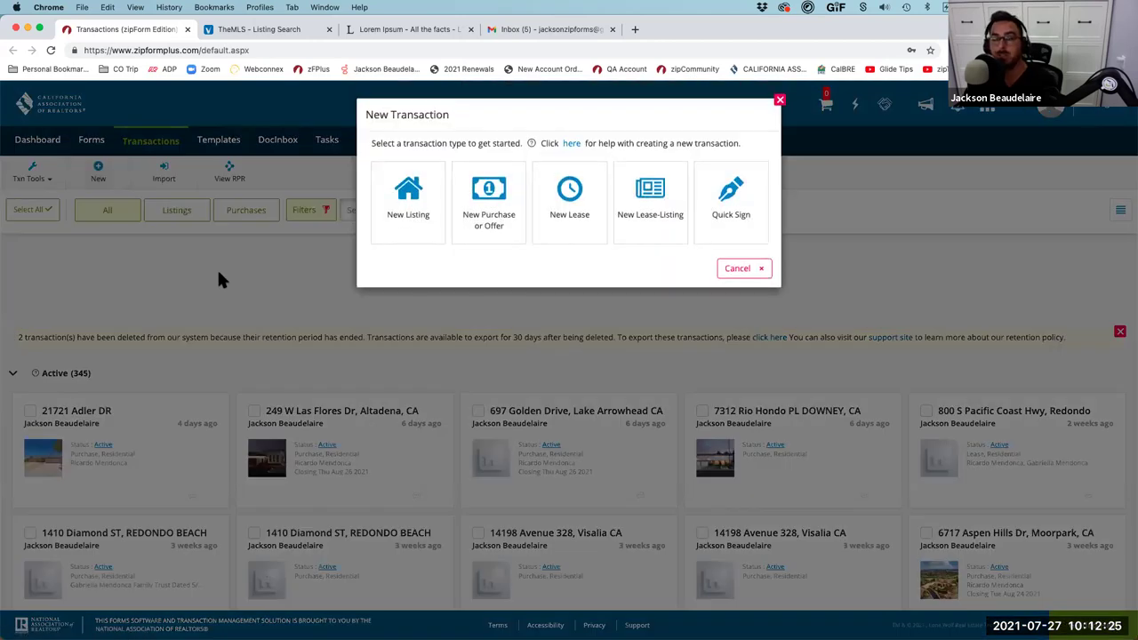
click(490, 204)
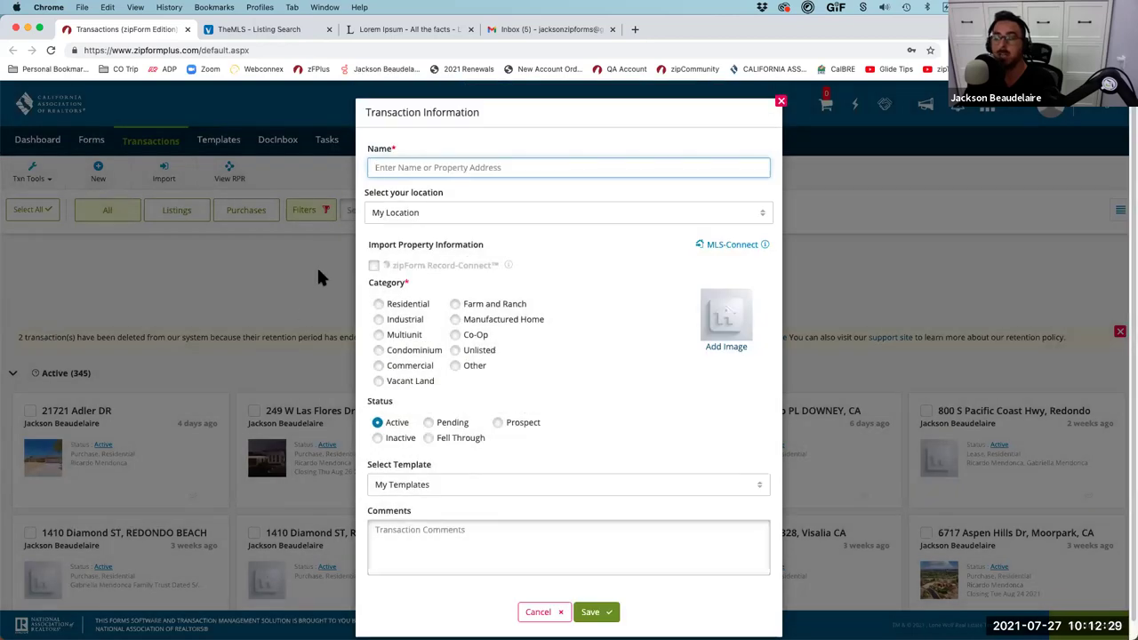
click(380, 305)
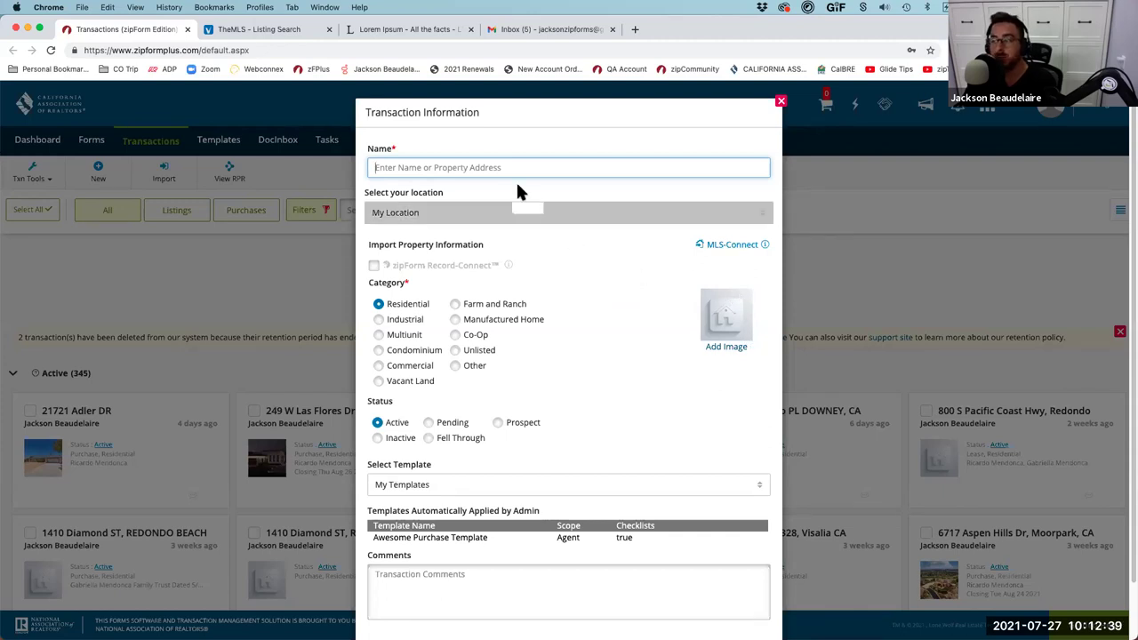
- In MLS-Connect, choose CLAW0 as the MLS with Residential Property as the listing type
click(738, 249)
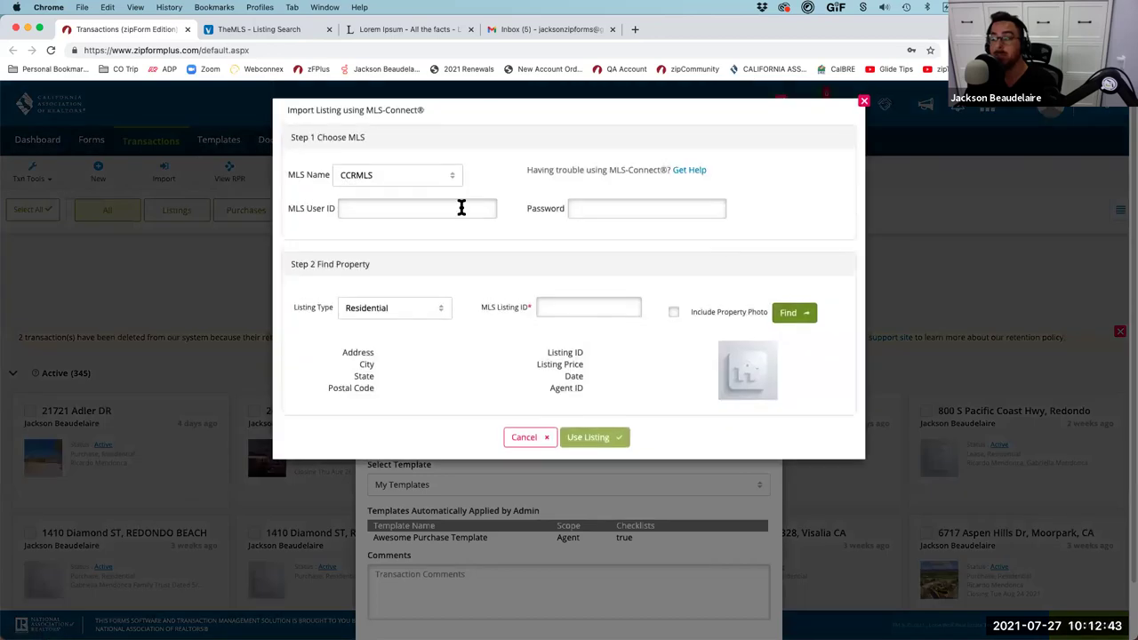
click(425, 181)
click(356, 229)
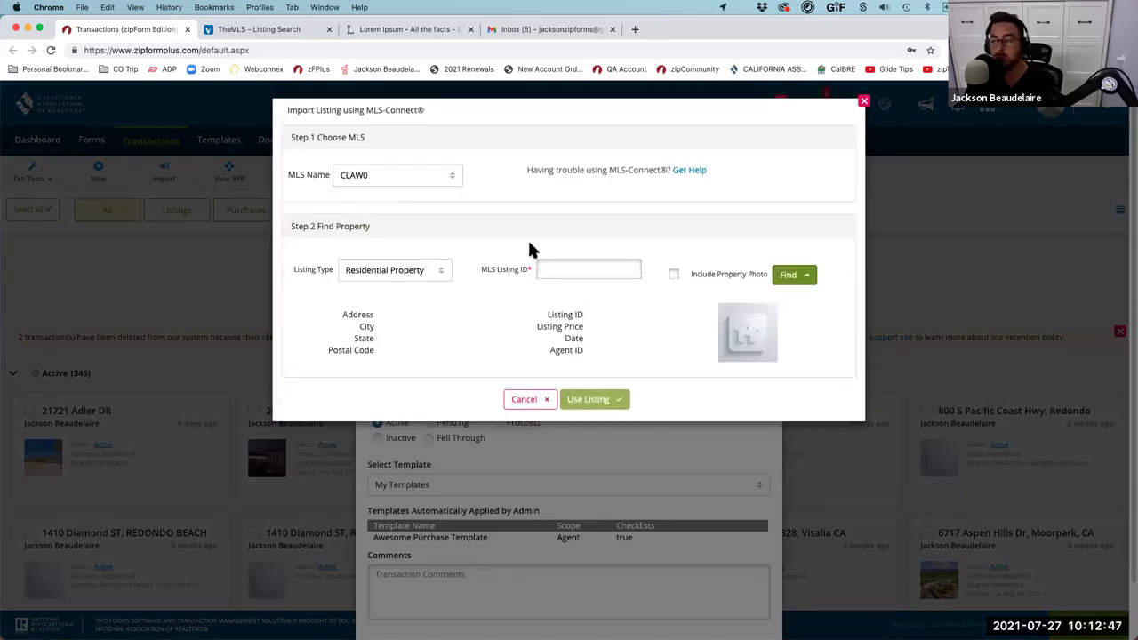
click(391, 269)
click(342, 300)
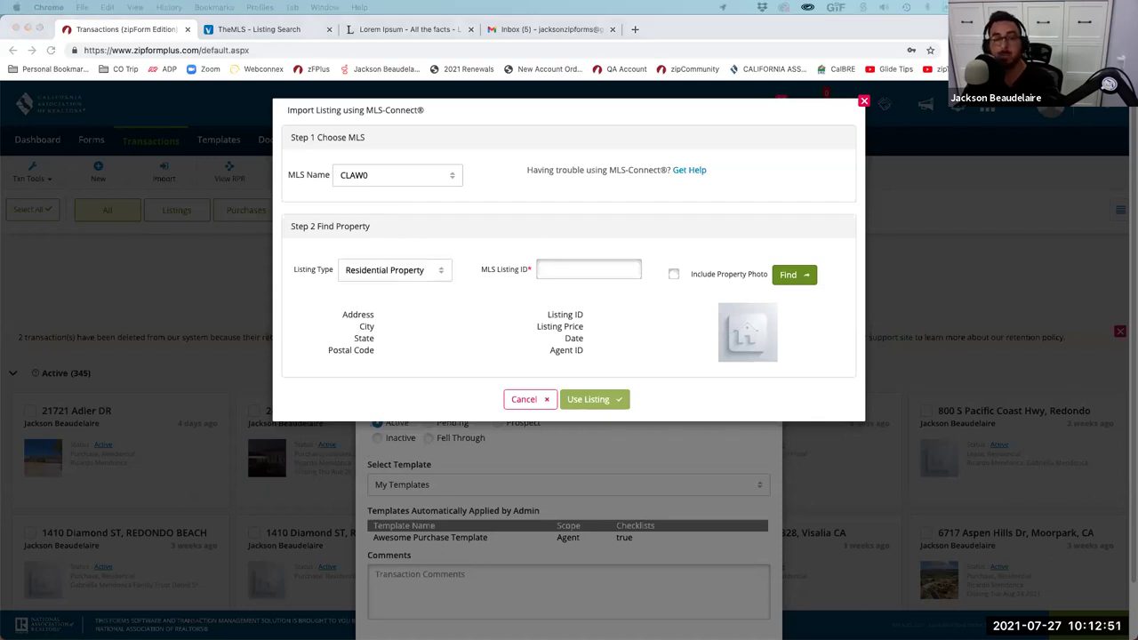
- Look up listing NDP2108570MR with its property photo and use it for the transaction
click(601, 267)
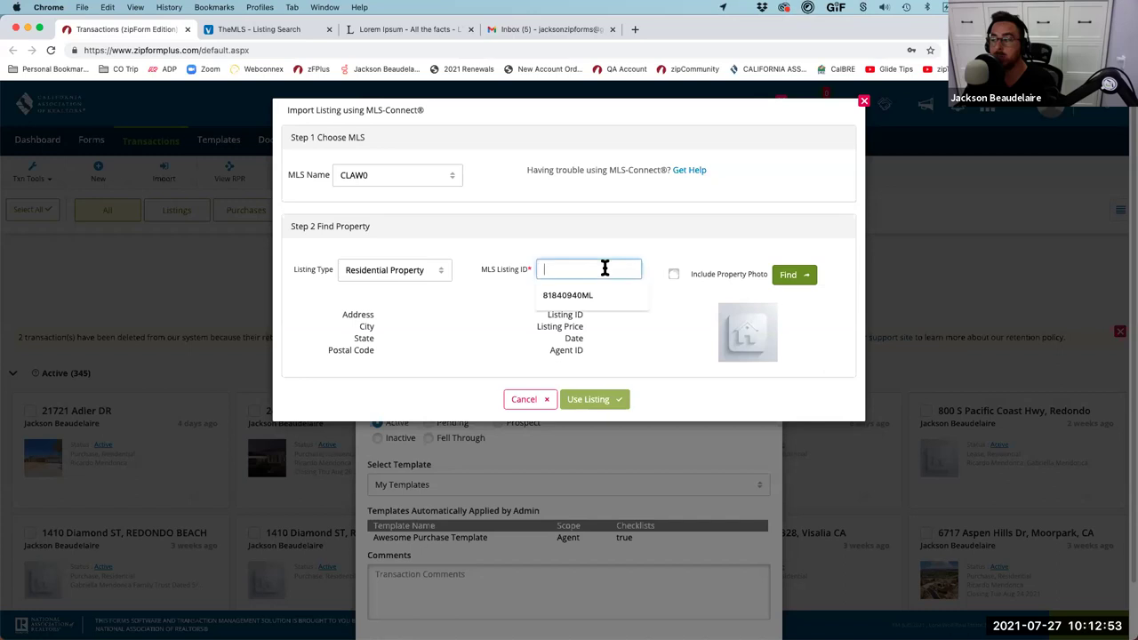
text(NDP2108570MR)
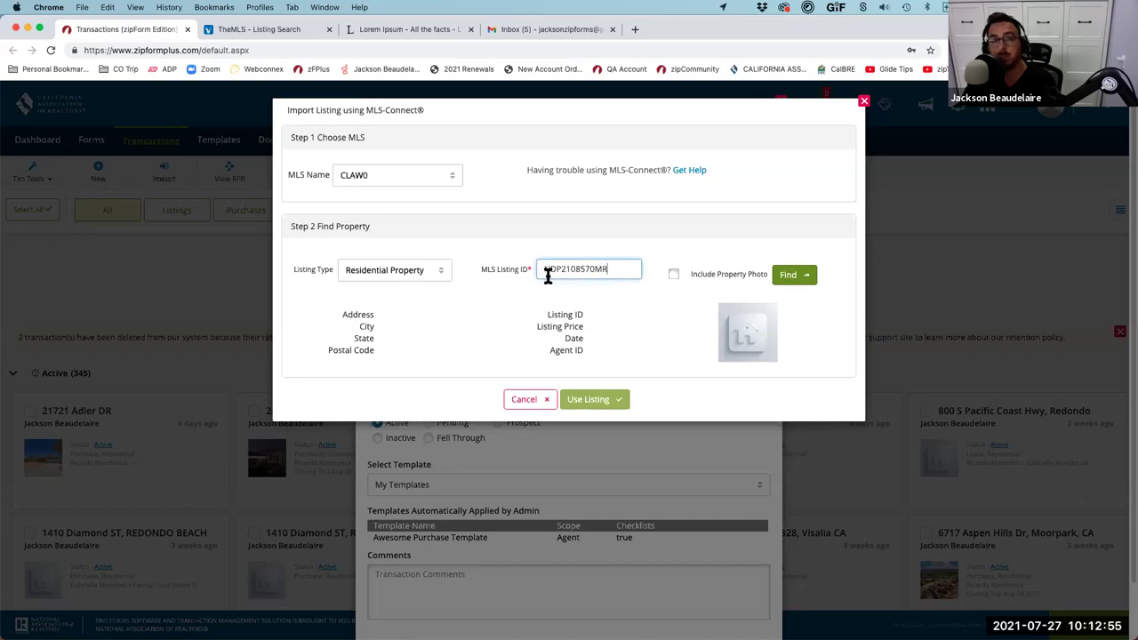
click(673, 277)
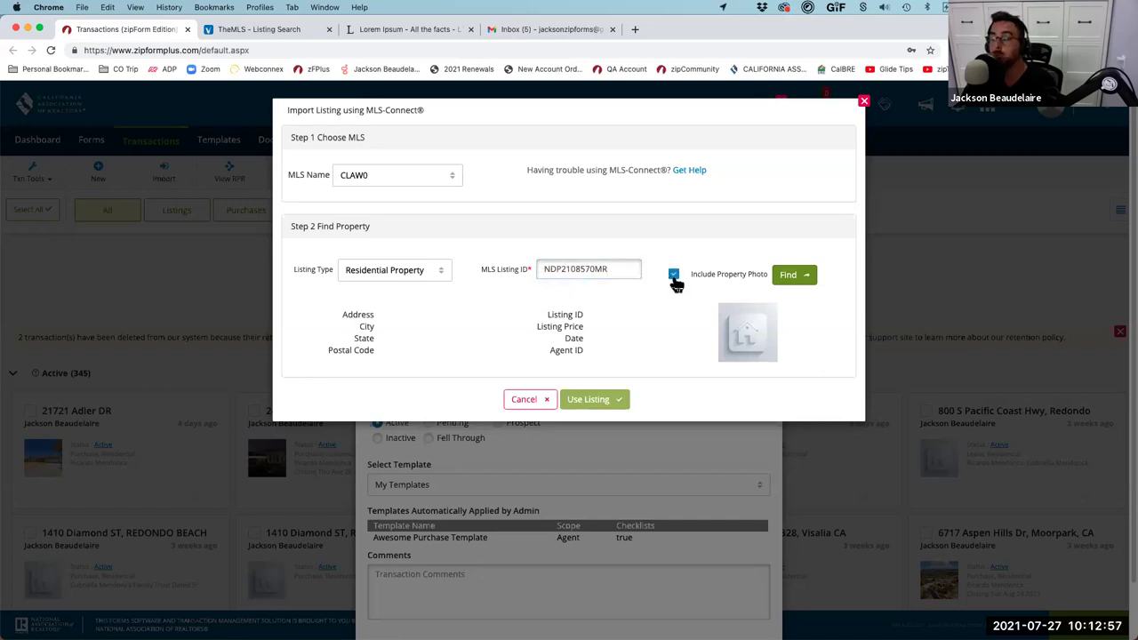
click(806, 278)
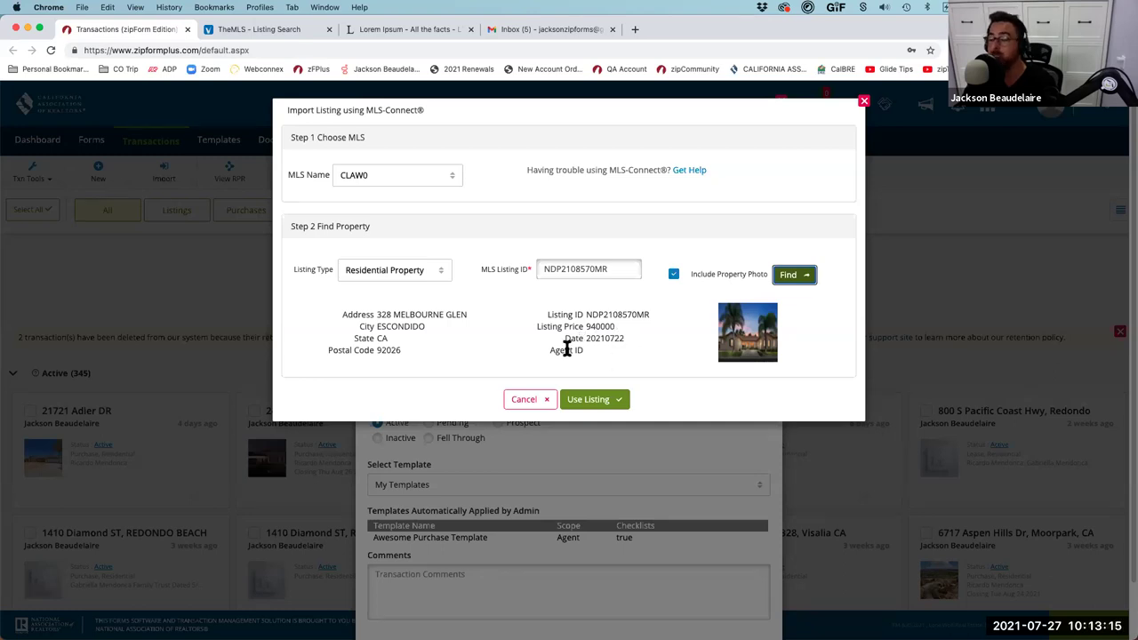
click(620, 406)
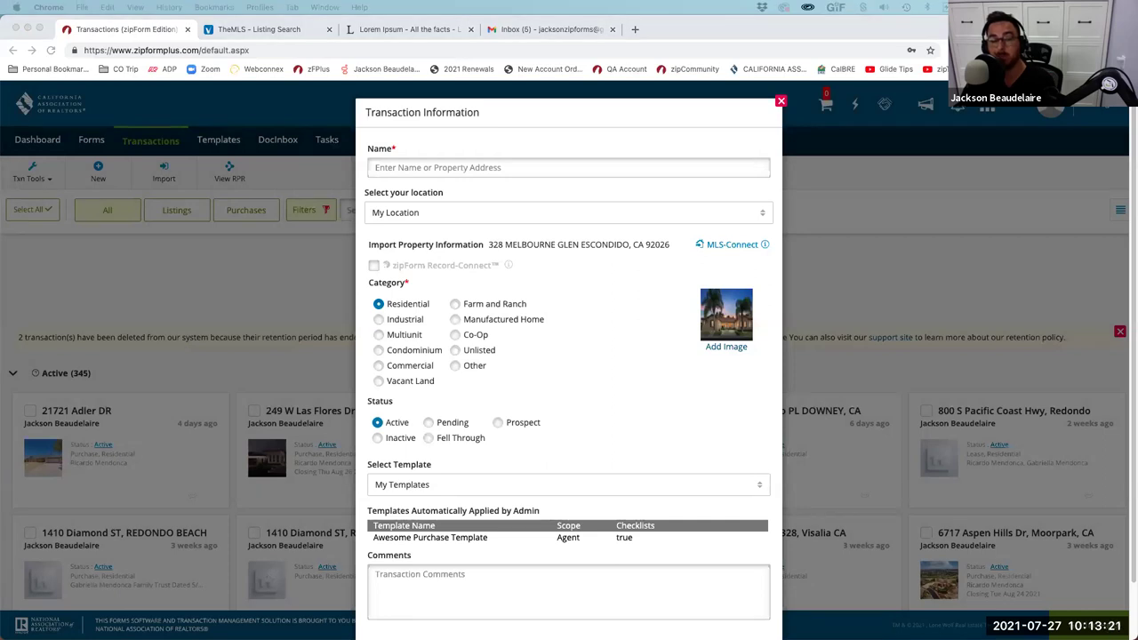
click(433, 167)
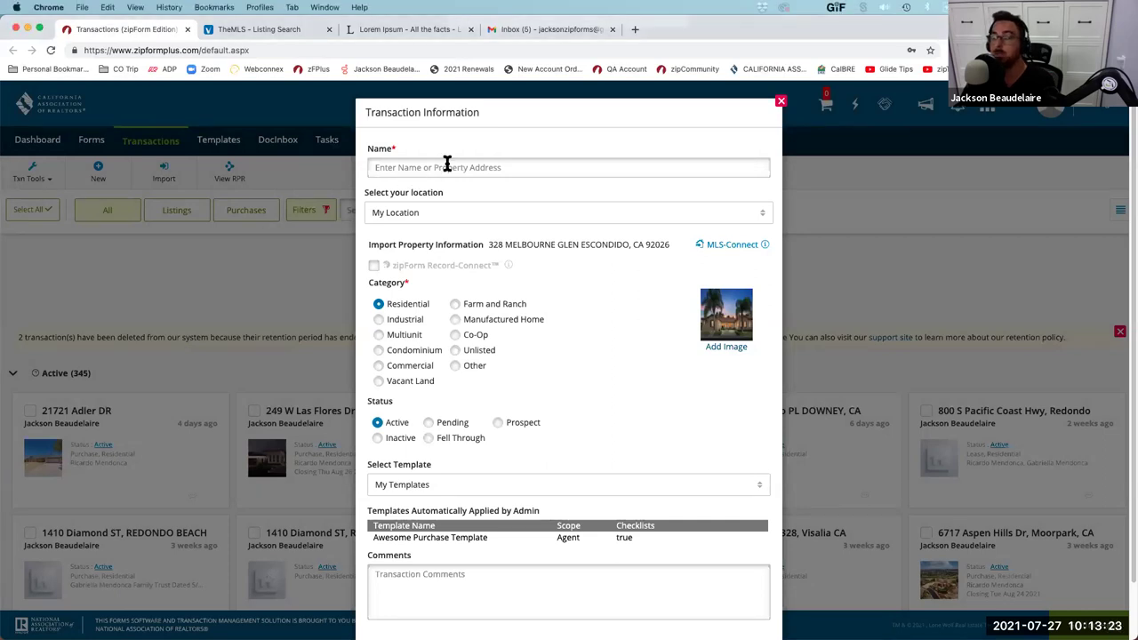
text(328 Melbourne Gln, Escondido, CA)
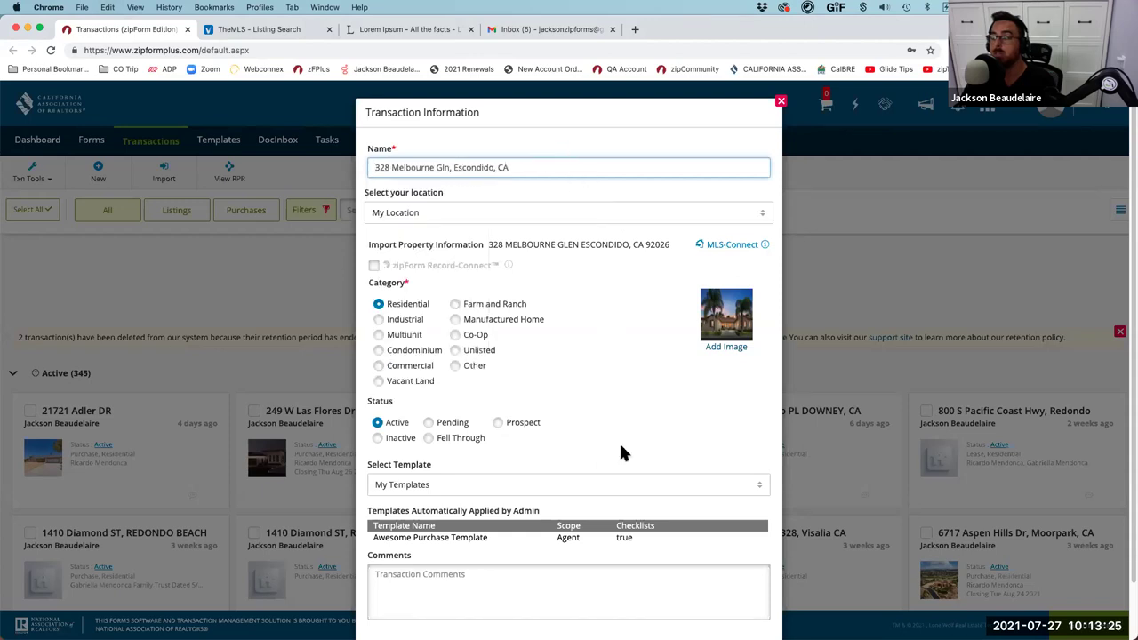
scroll(604, 605, down, 2)
click(602, 593)
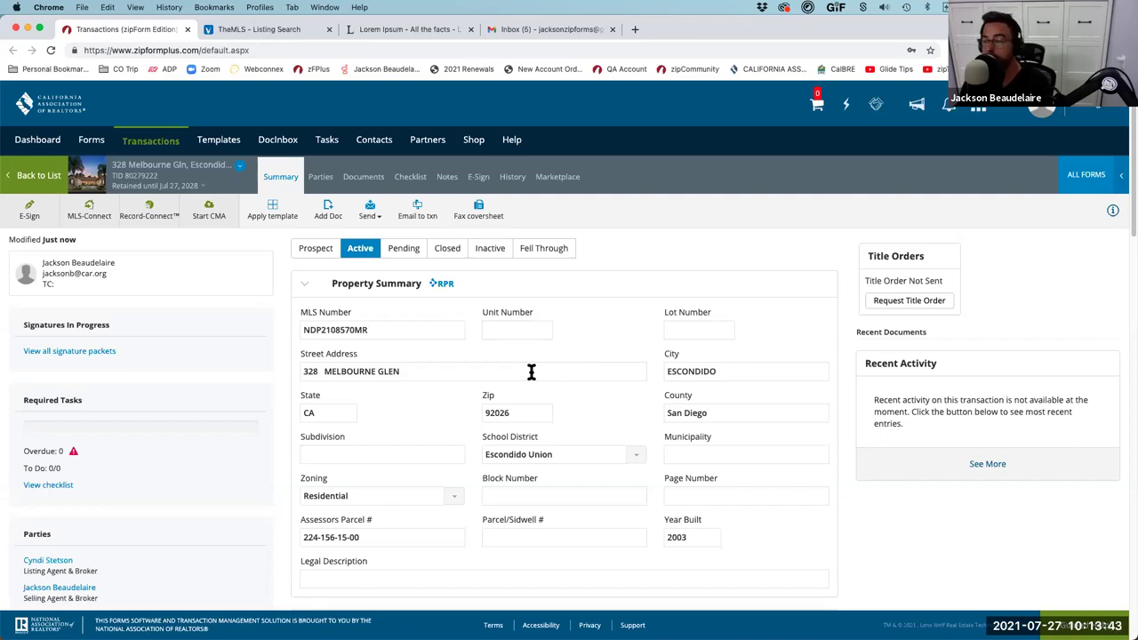
click(375, 177)
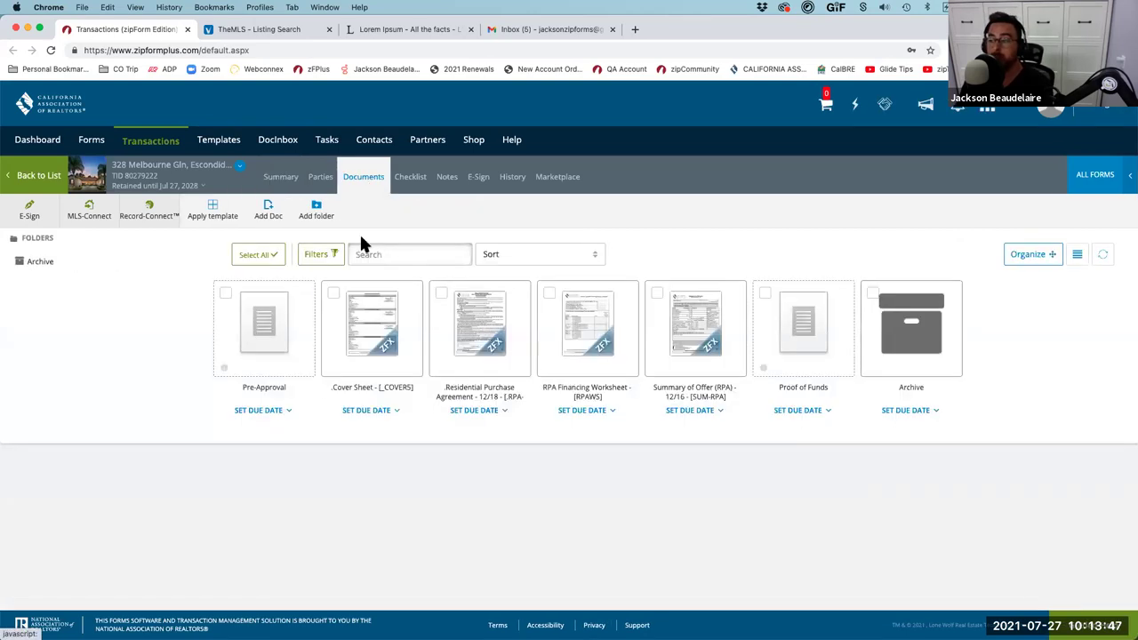
click(363, 344)
click(445, 166)
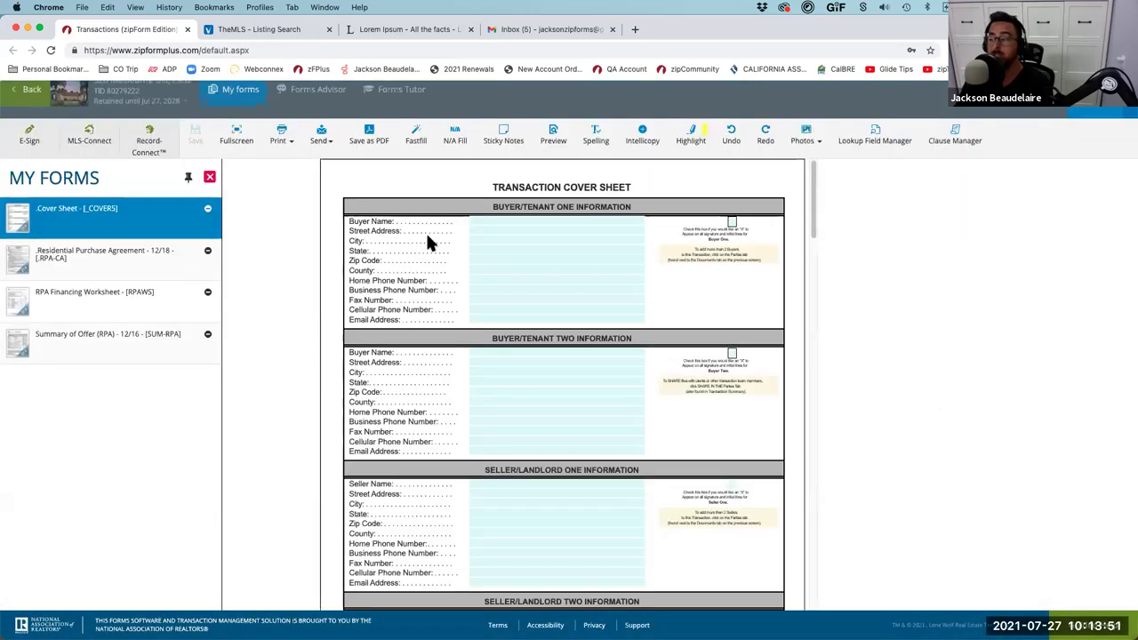
scroll(506, 417, down, 10)
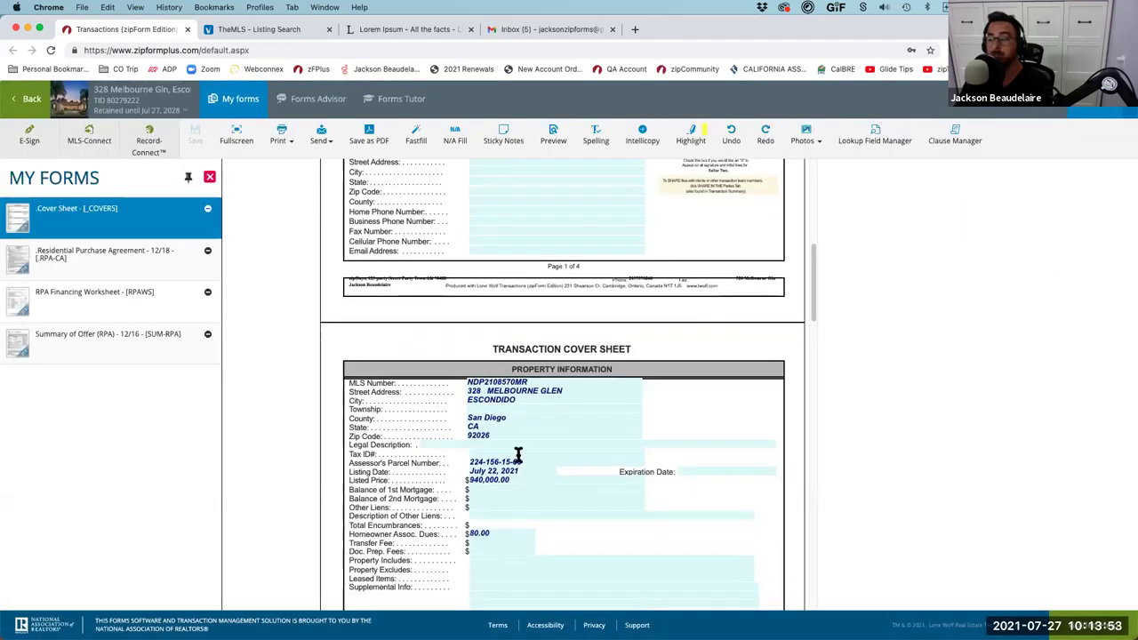
scroll(586, 459, down, 15)
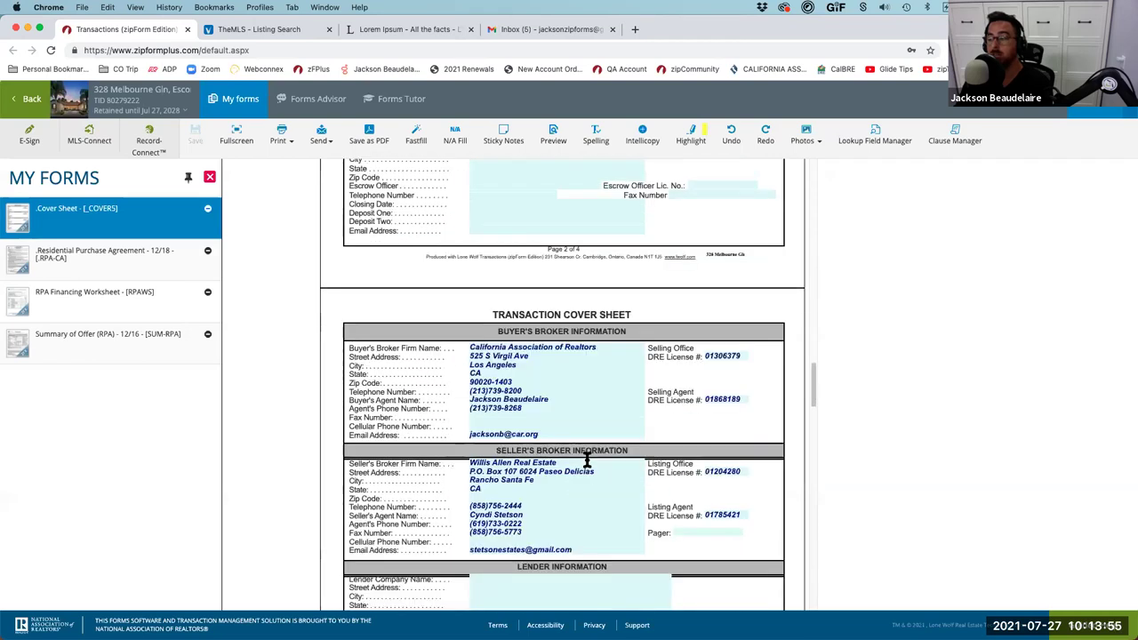
scroll(587, 460, down, 3)
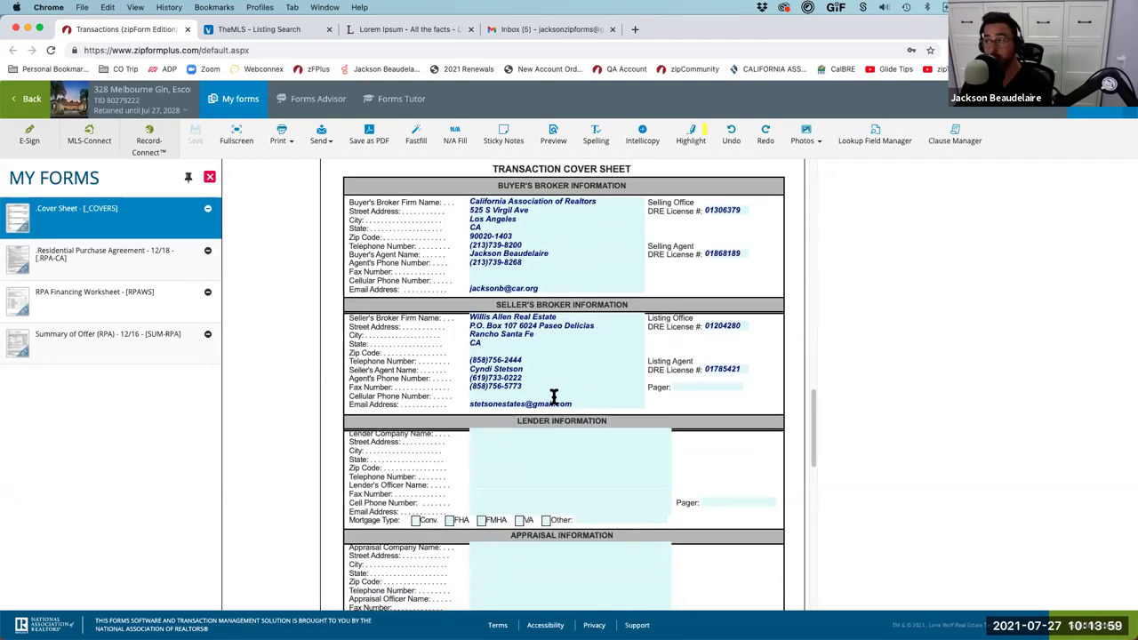
click(35, 101)
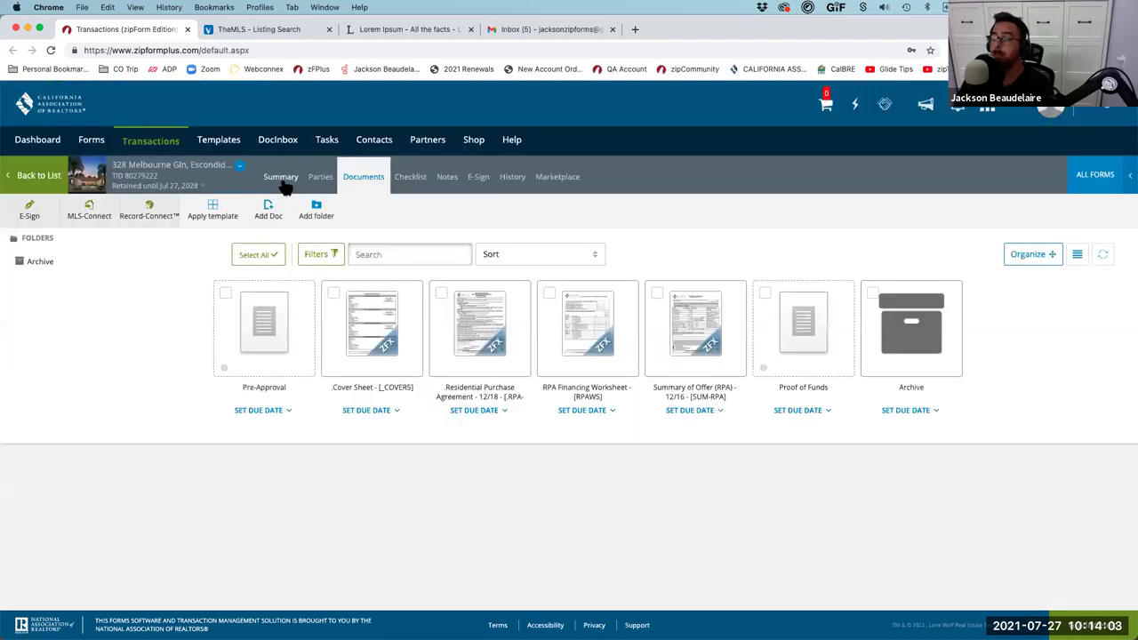
- On the Parties page, open the zipForm contacts address book for the Buyer One row
click(316, 181)
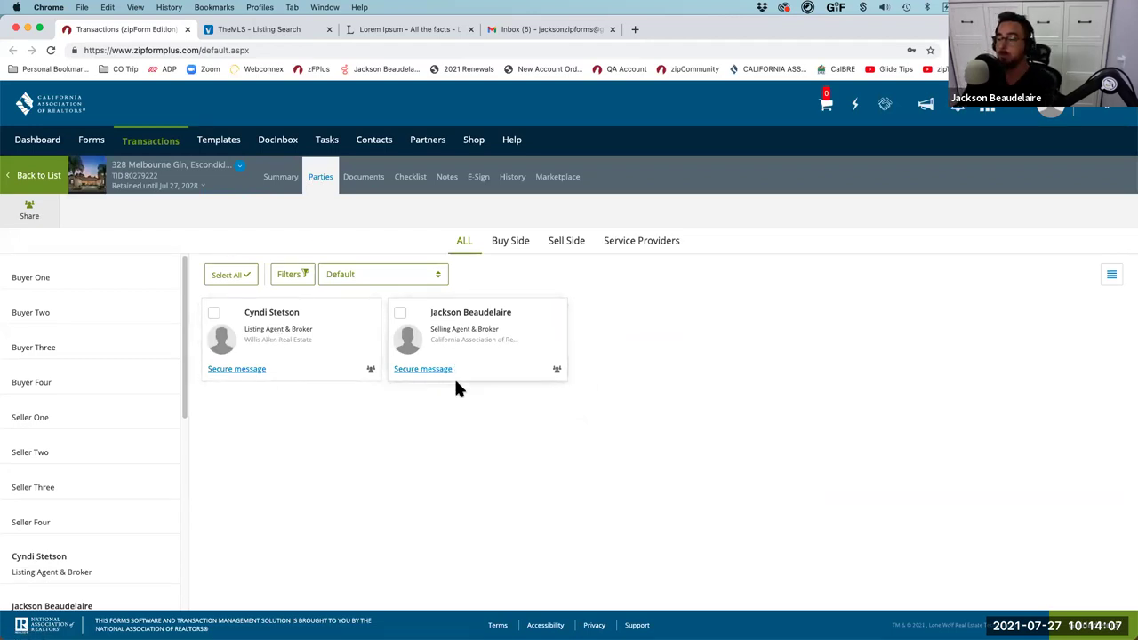
mouse_move(145, 281)
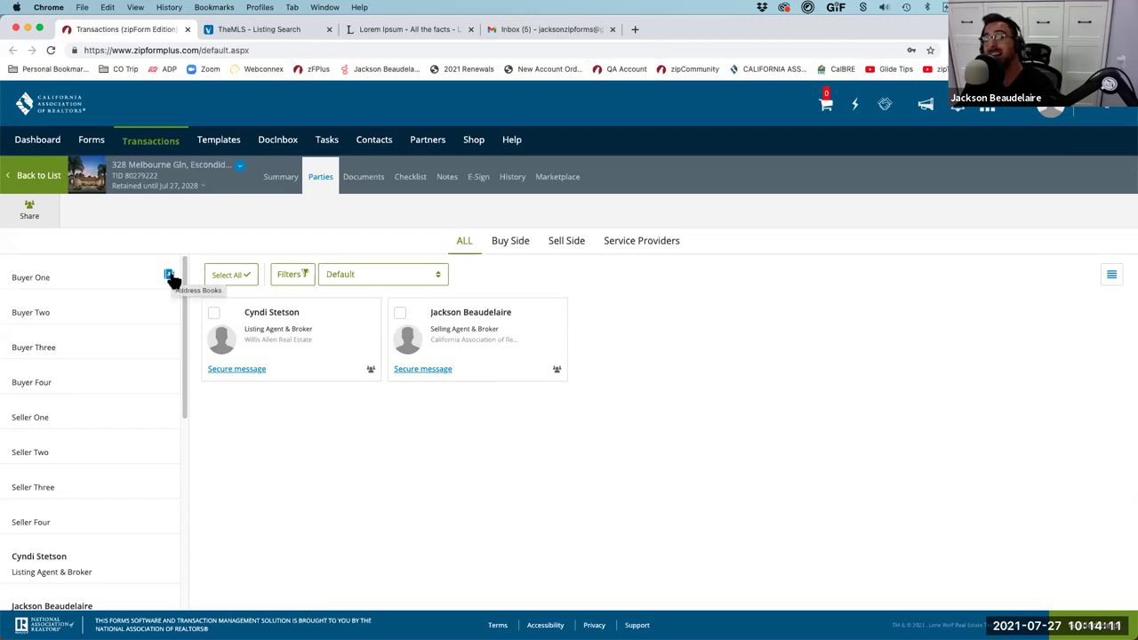
key(super+shift+d)
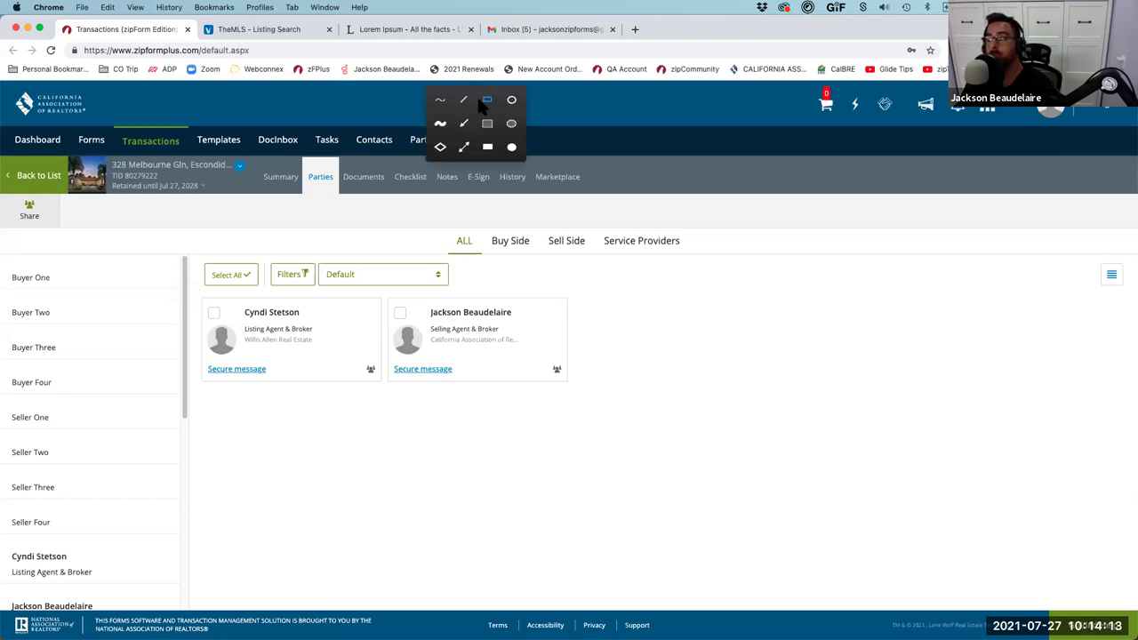
click(485, 105)
drag(148, 253, 159, 267)
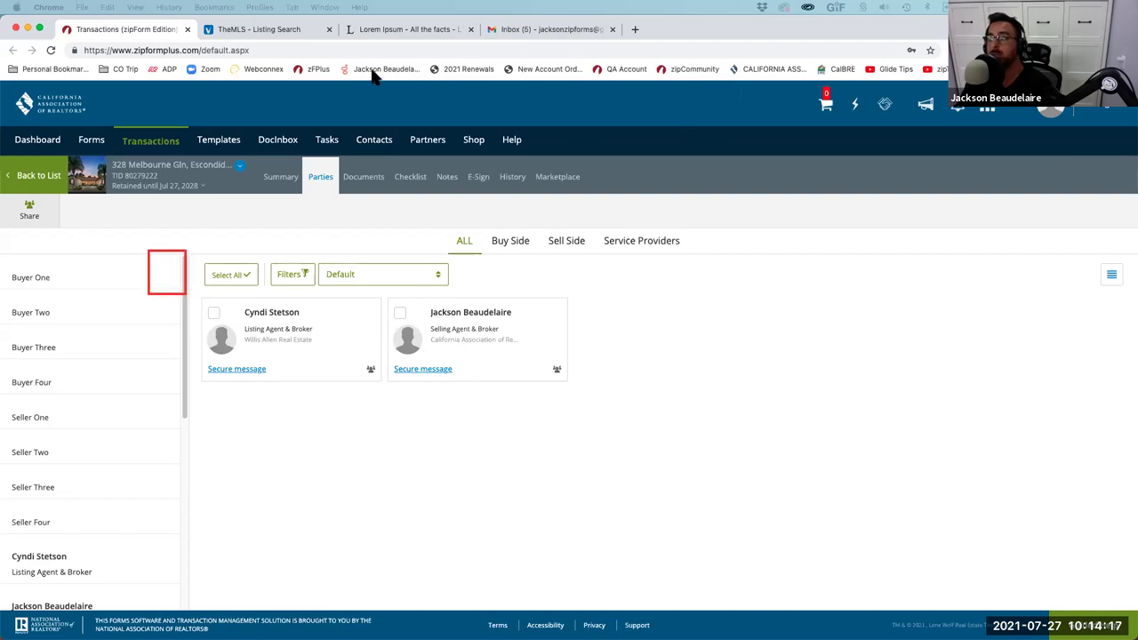
mouse_move(170, 279)
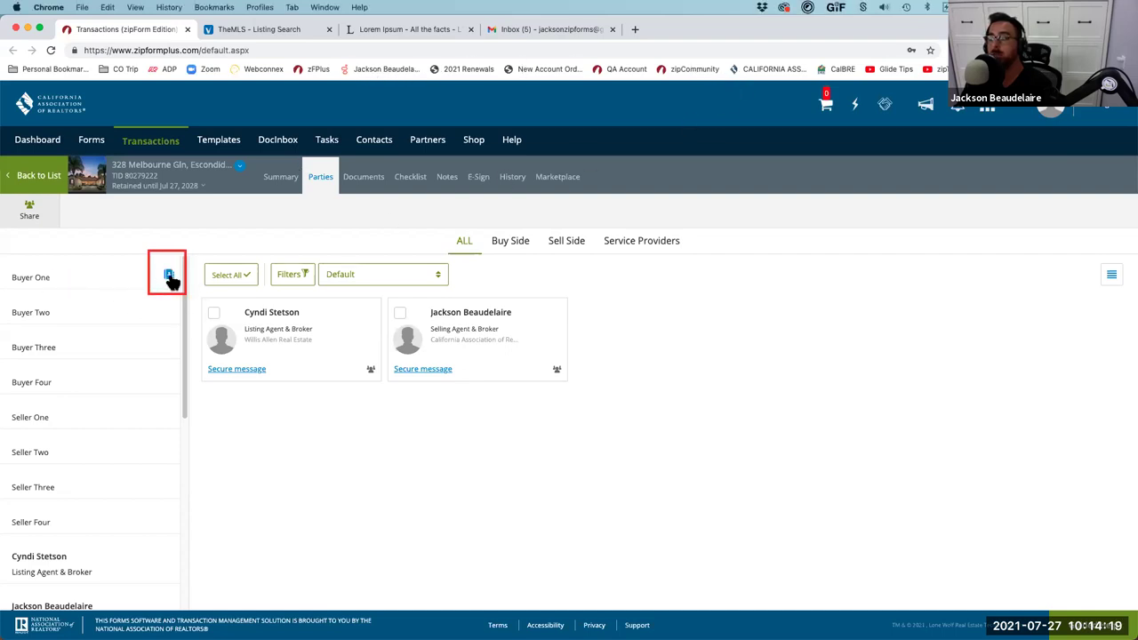
click(169, 279)
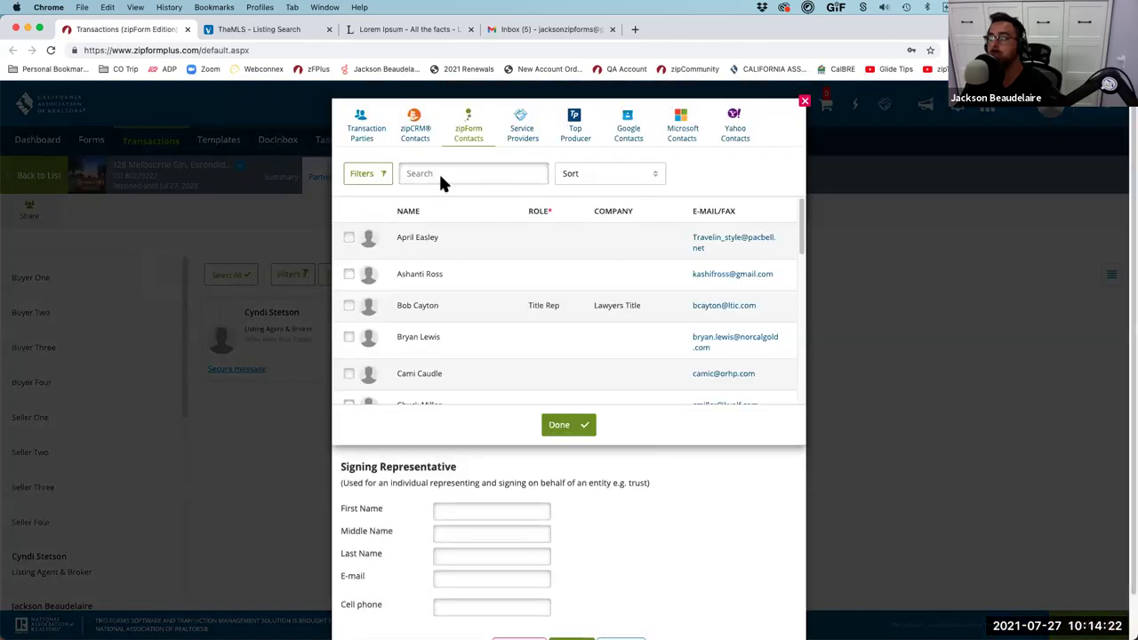
click(444, 173)
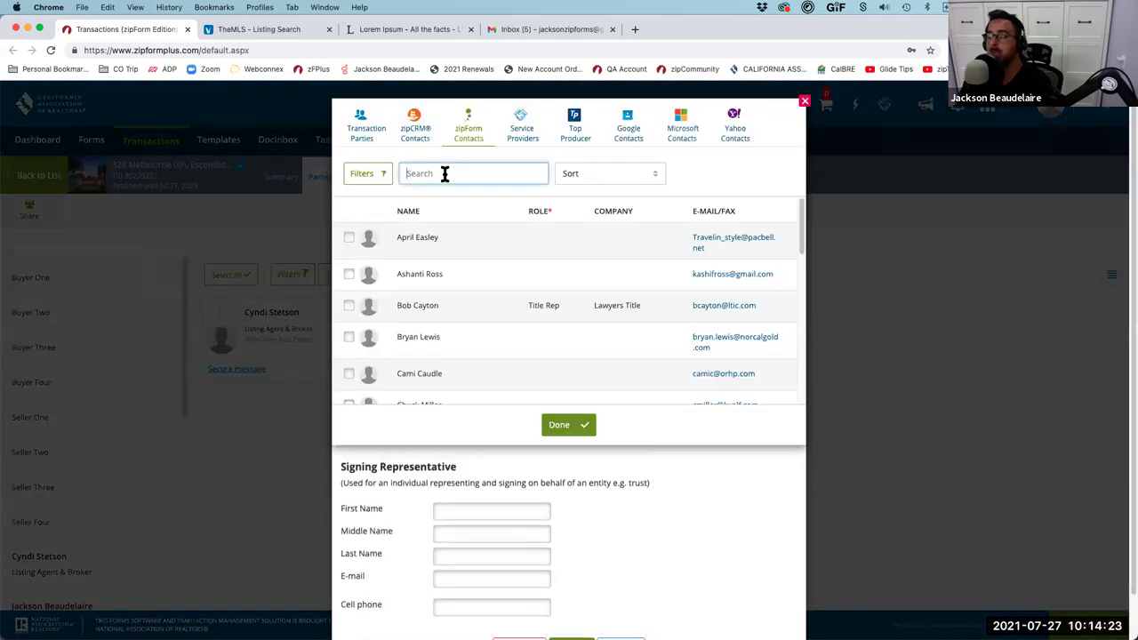
- Search the contacts, select the matching buyer, and save them as Buyer One
text(ric)
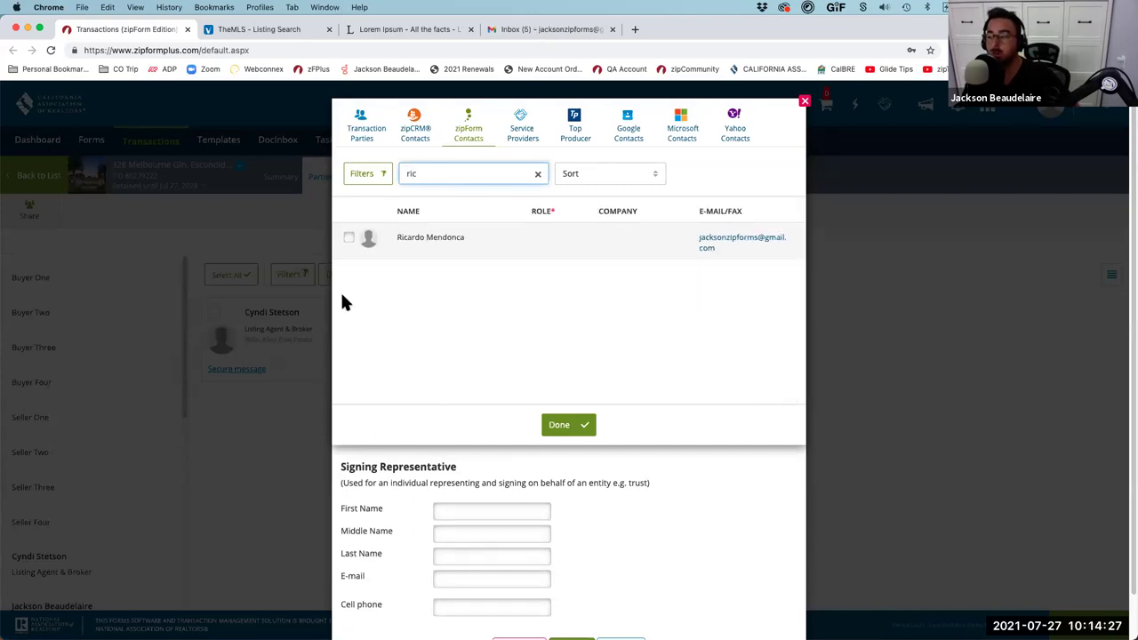
click(349, 240)
click(578, 426)
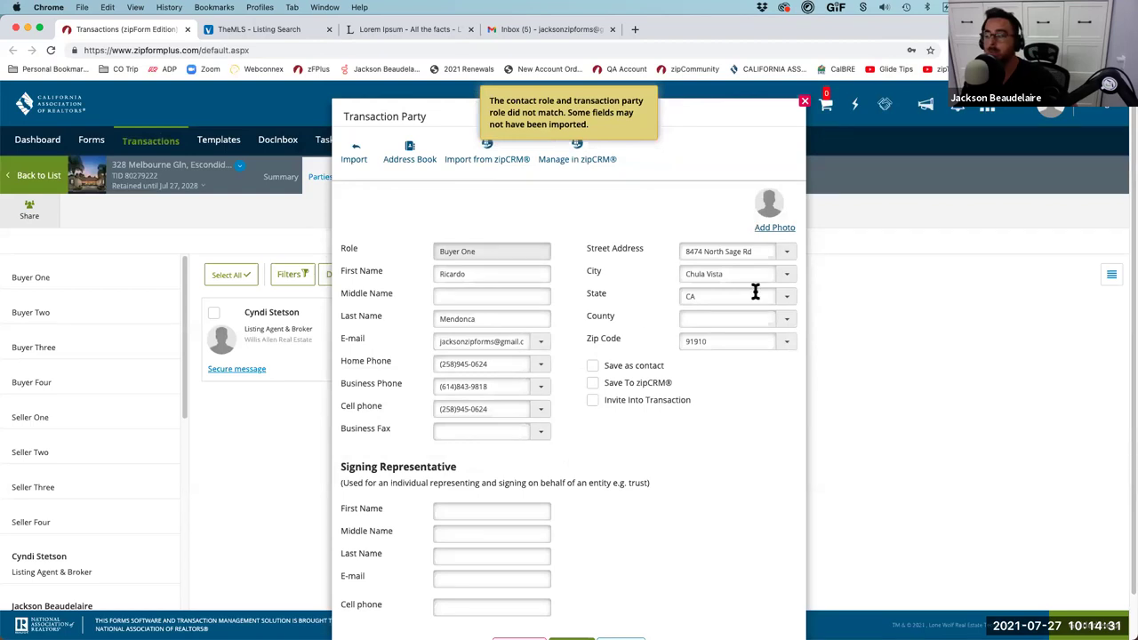
scroll(631, 454, down, 2)
click(569, 600)
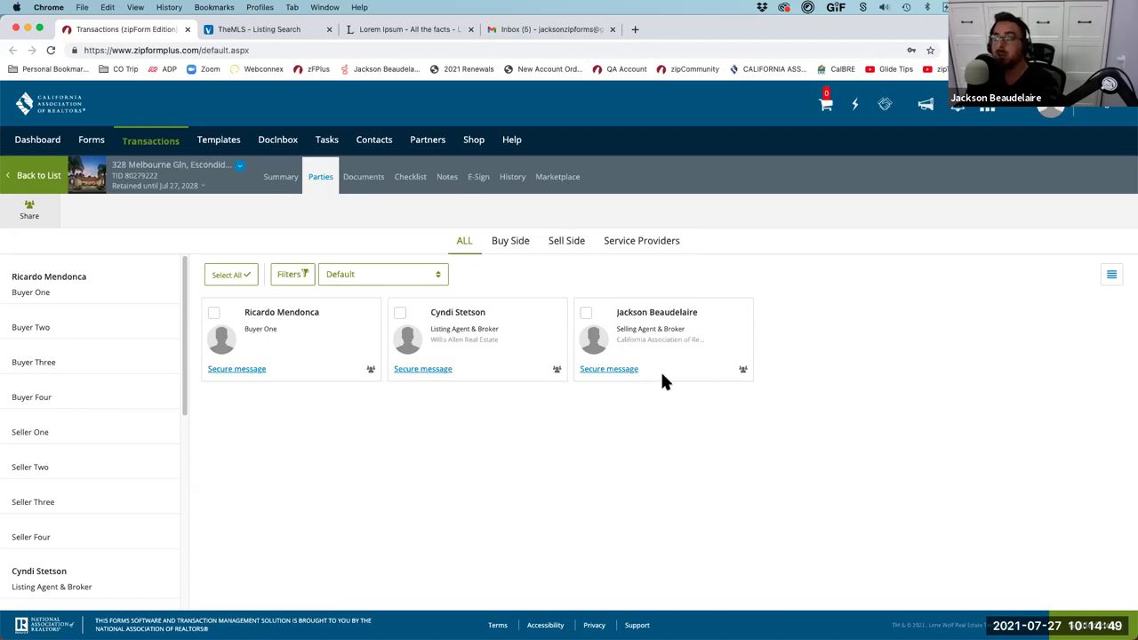
key(ctrl+alt+space)
click(486, 99)
mouse_move(80, 245)
mouse_down()
mouse_move(6, 186)
mouse_move(7, 197)
mouse_up()
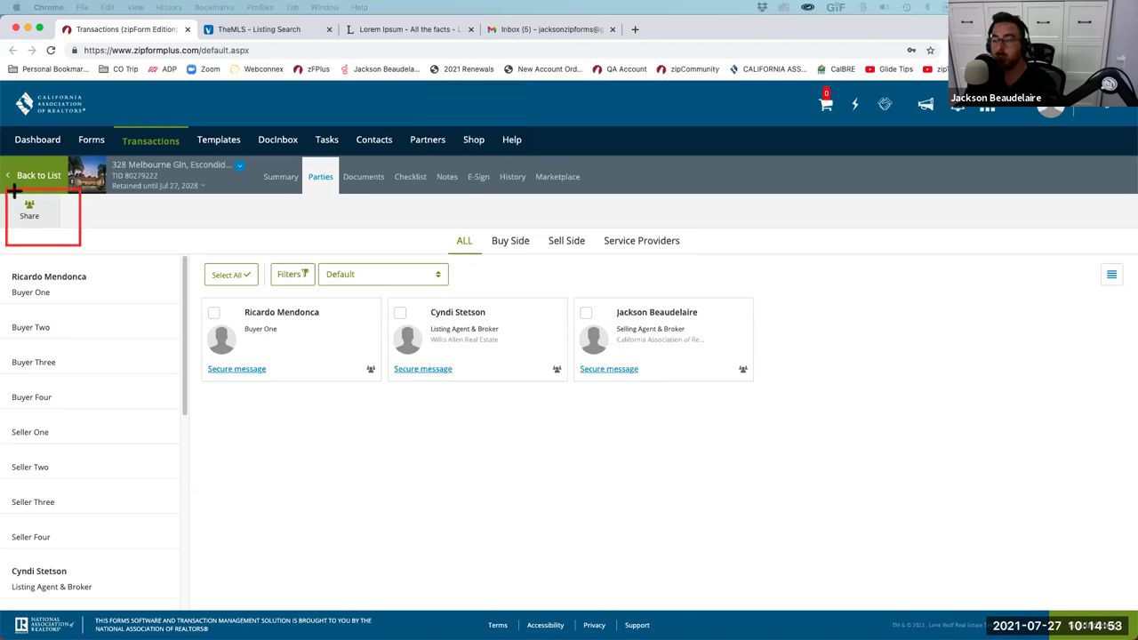
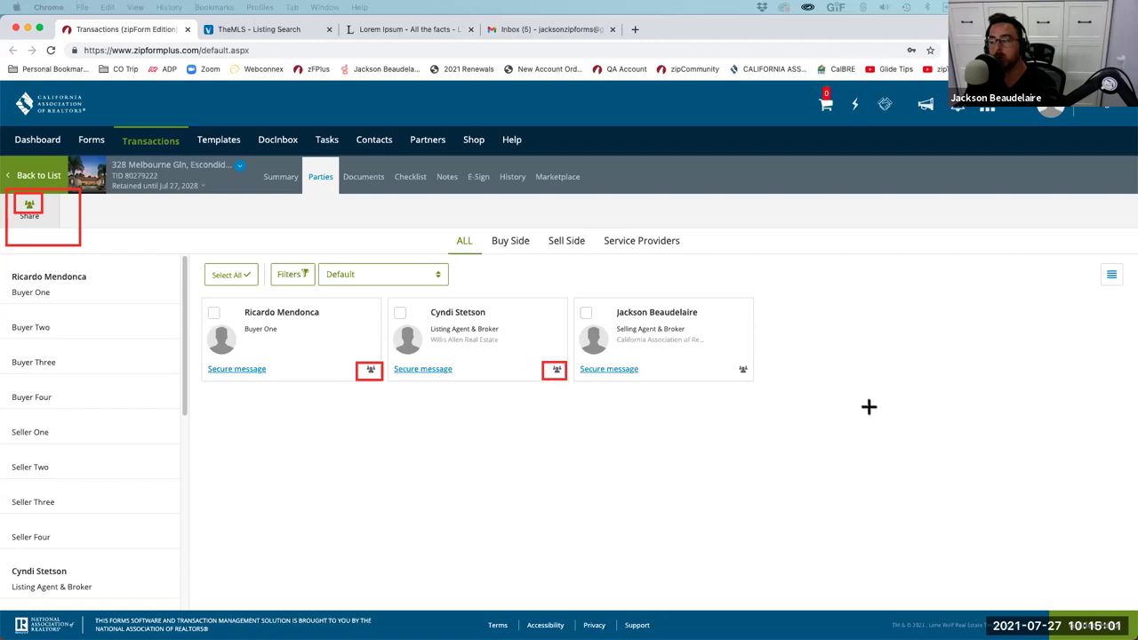
- Let the buyer upload documents and remove the sharing end date
drag(731, 359, 753, 380)
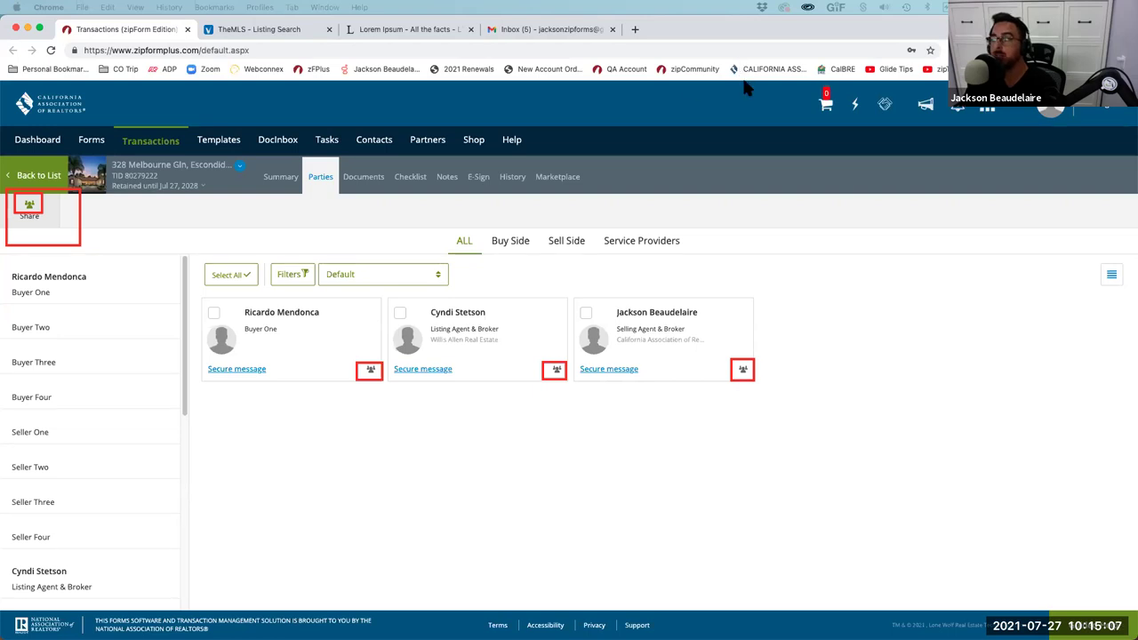
key(Escape)
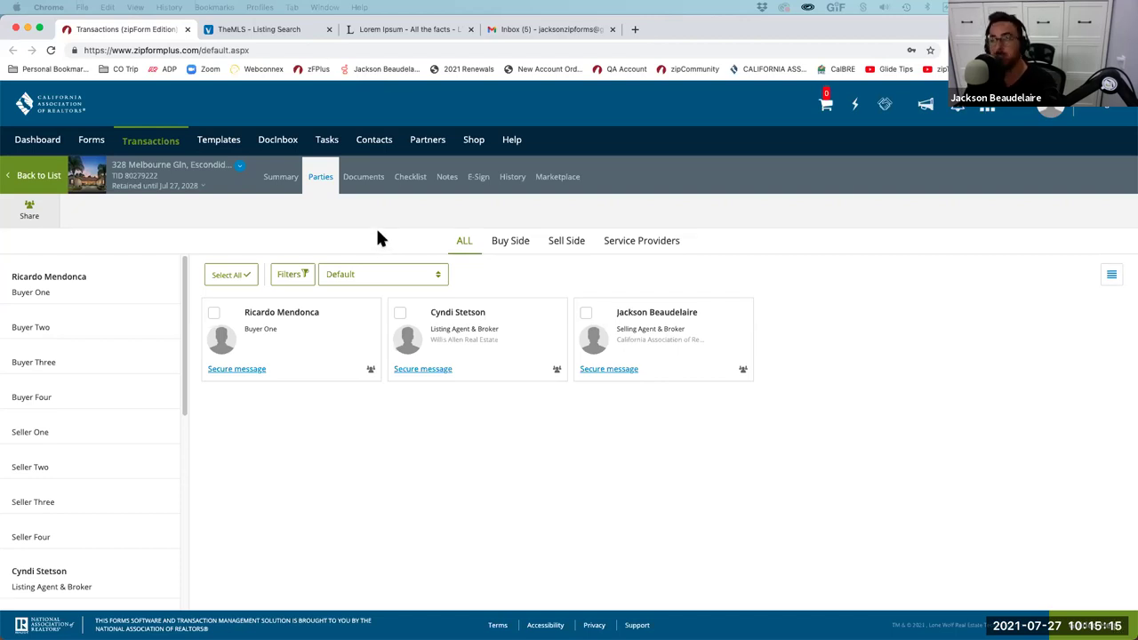
click(371, 370)
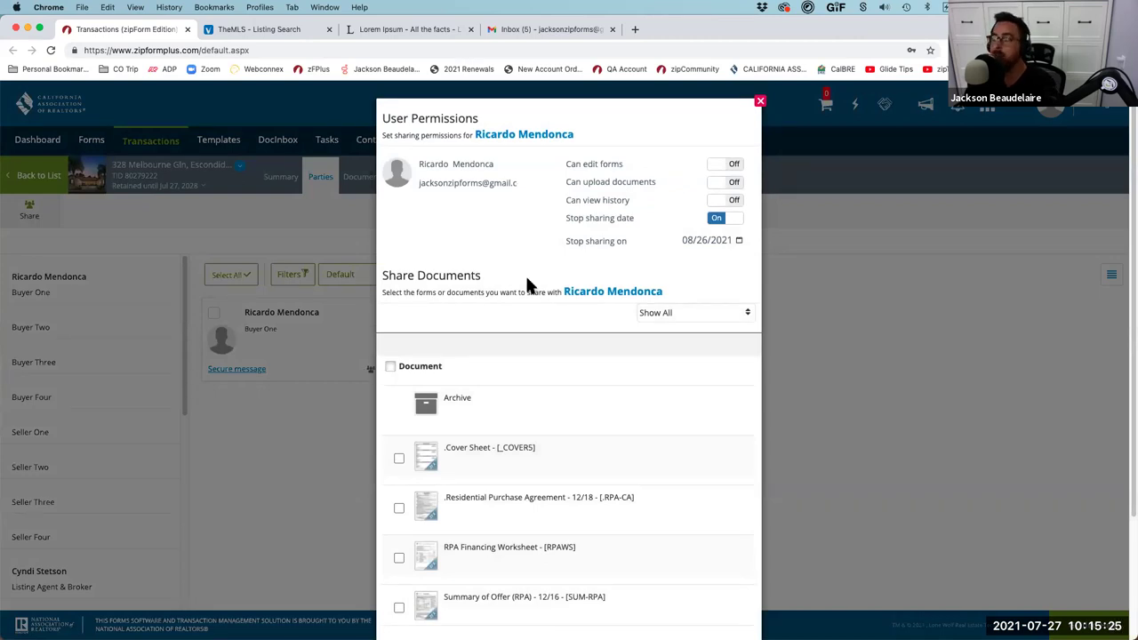
click(733, 183)
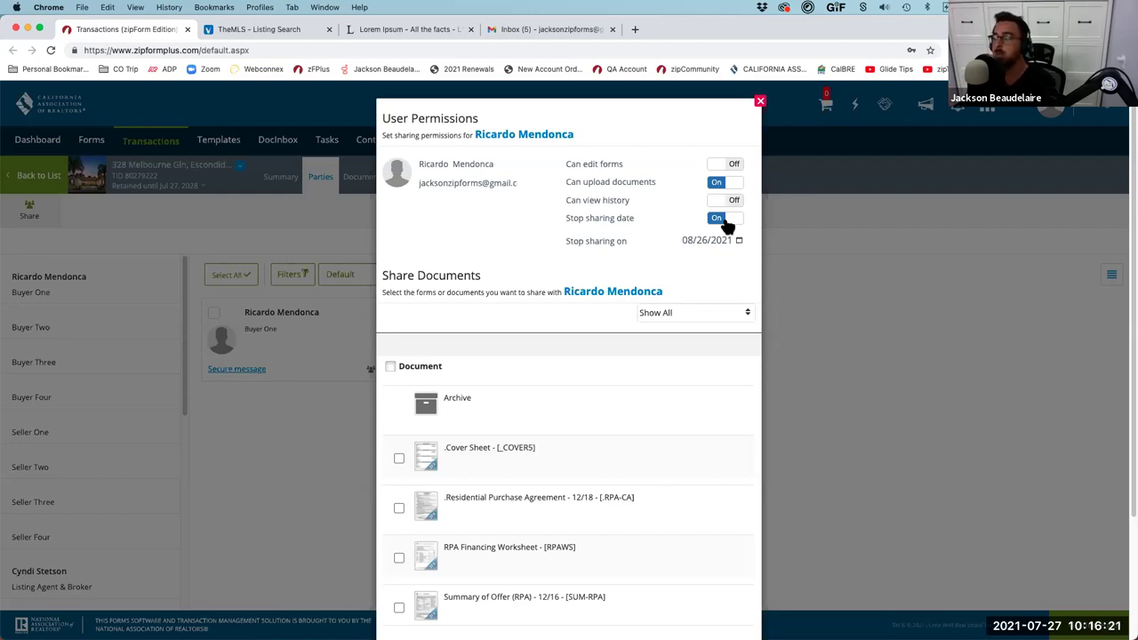
click(724, 221)
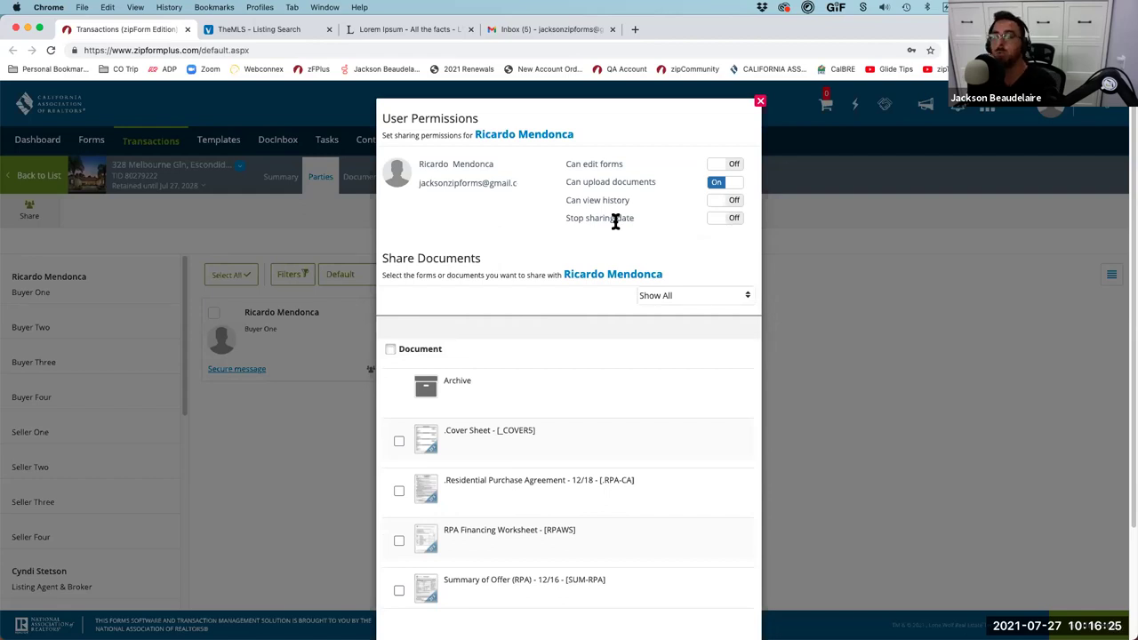
- Include the Residential Purchase Agreement in the share and send the buyer's invitation
key(super+shift+a)
click(487, 102)
drag(100, 177, 217, 200)
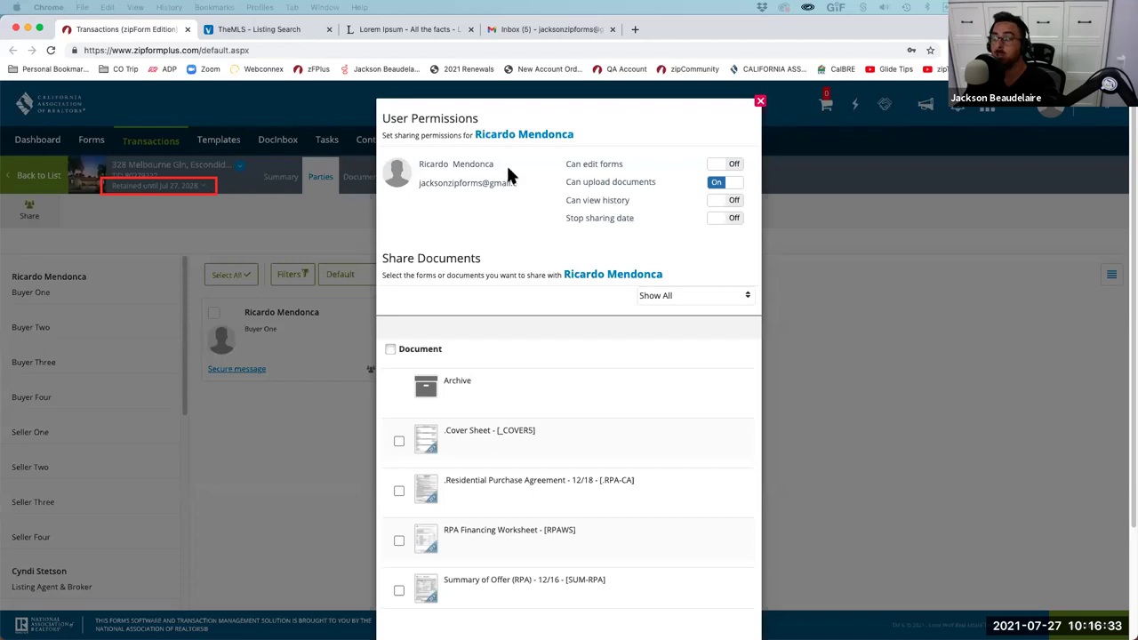
mouse_move(541, 199)
mouse_down()
mouse_move(584, 226)
mouse_move(762, 234)
mouse_up()
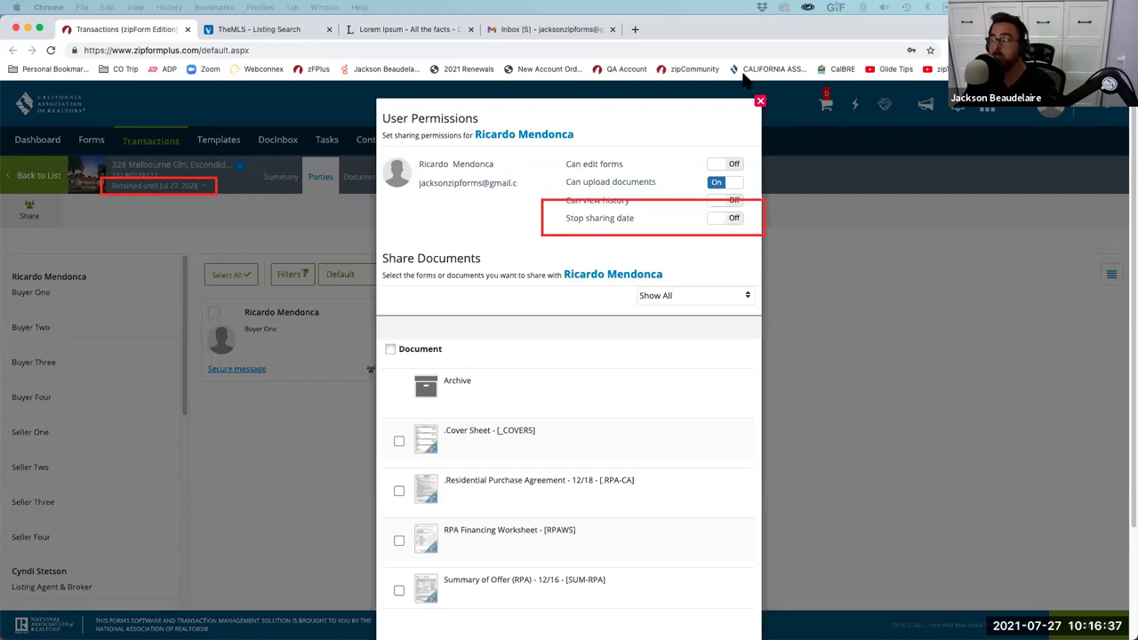
key(Escape)
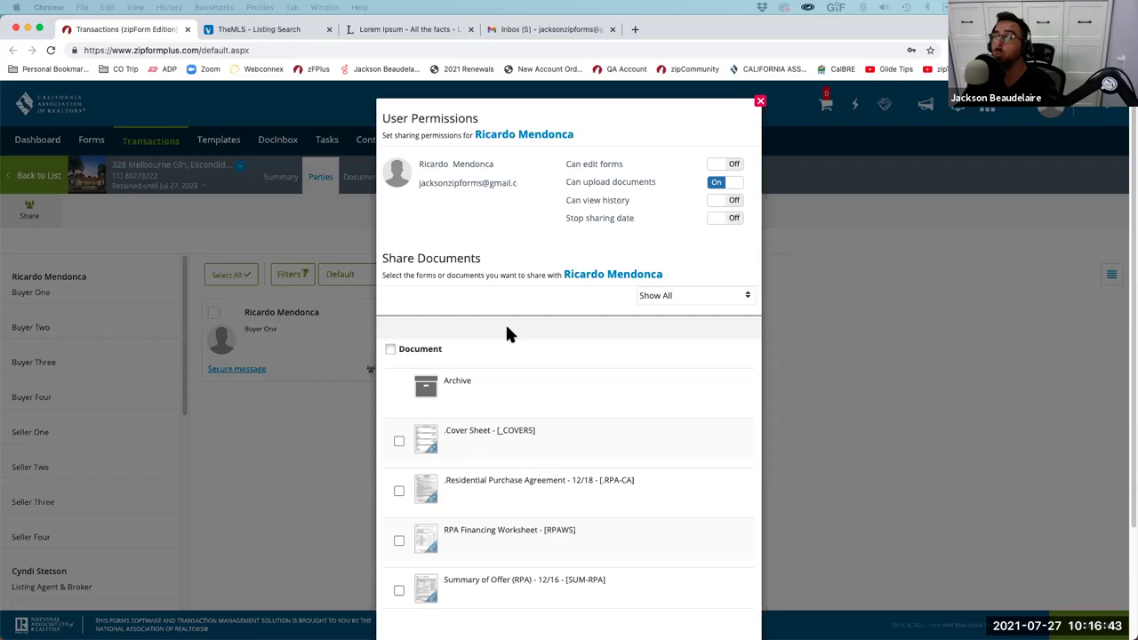
scroll(531, 412, down, 3)
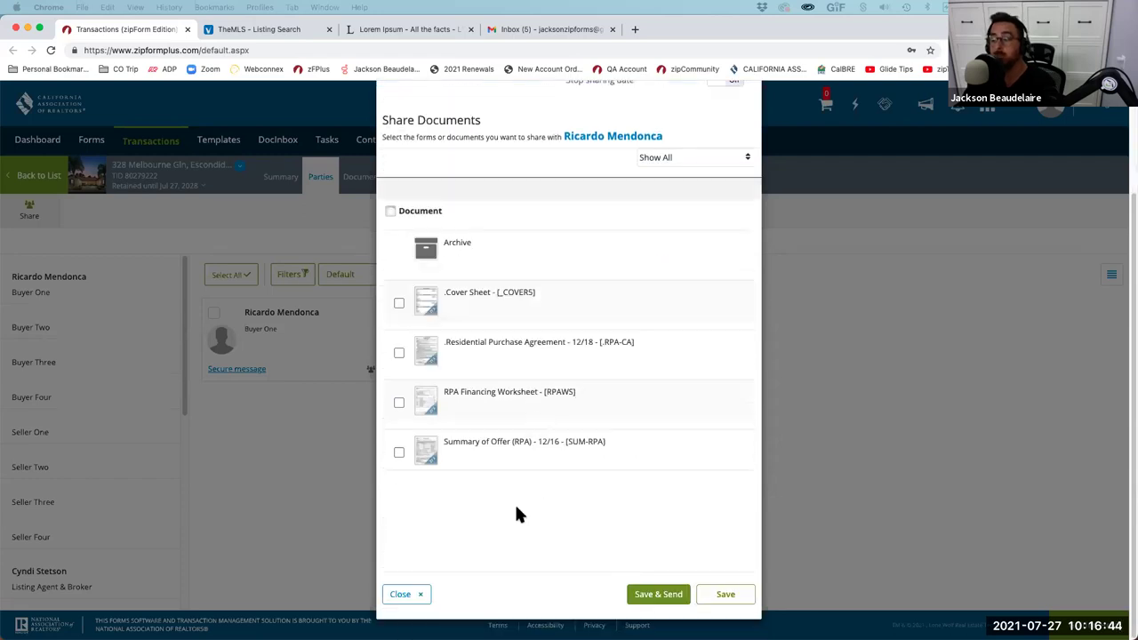
click(399, 354)
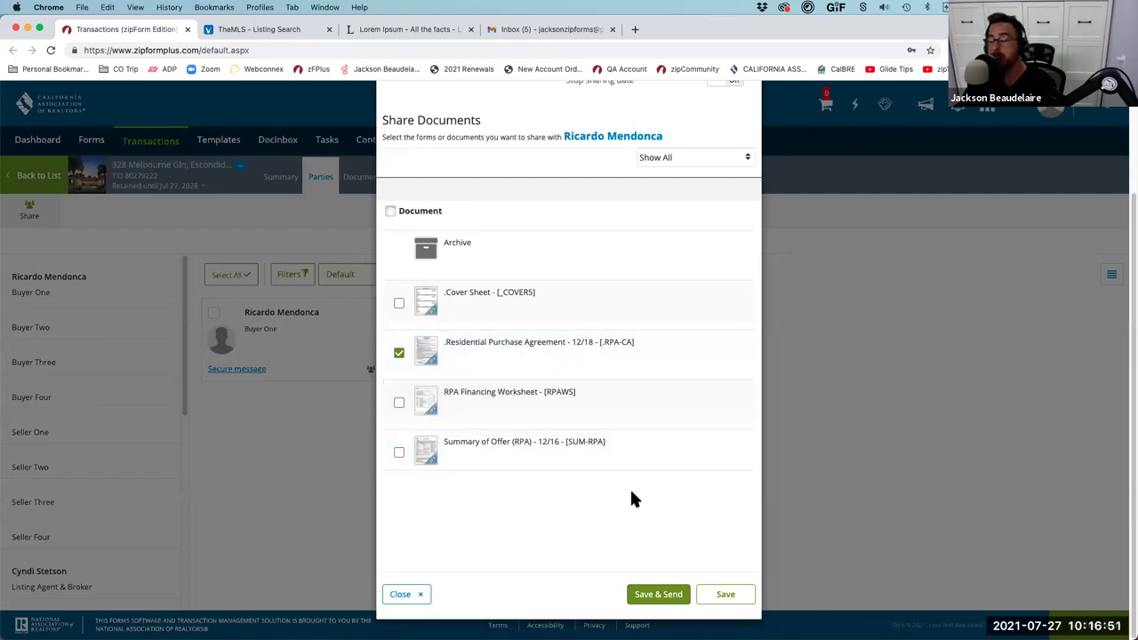
click(659, 596)
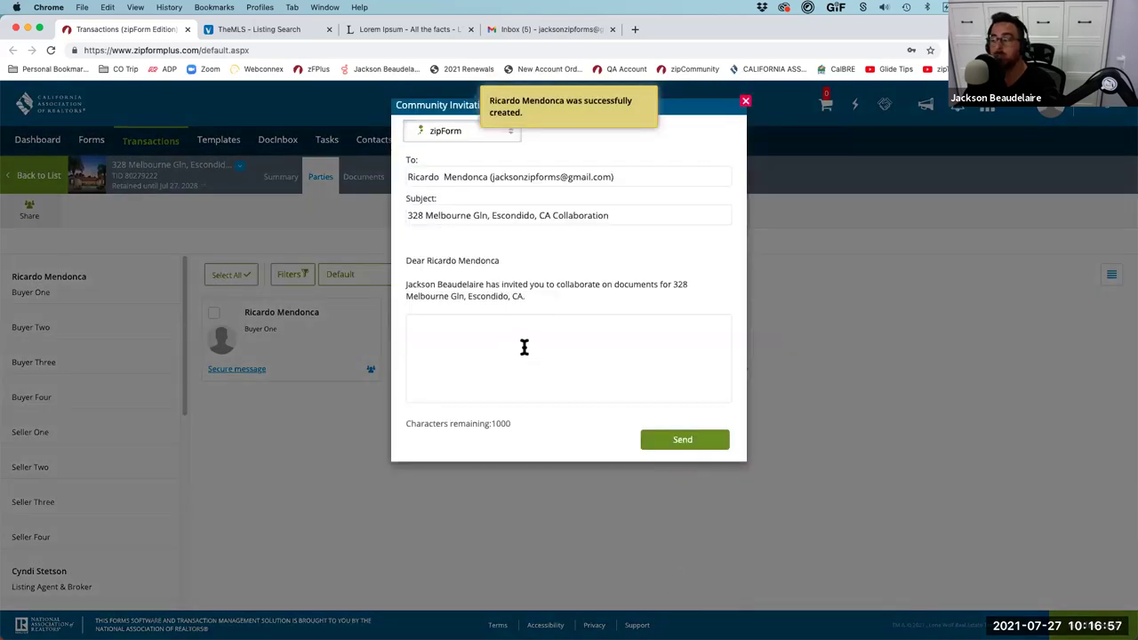
click(680, 437)
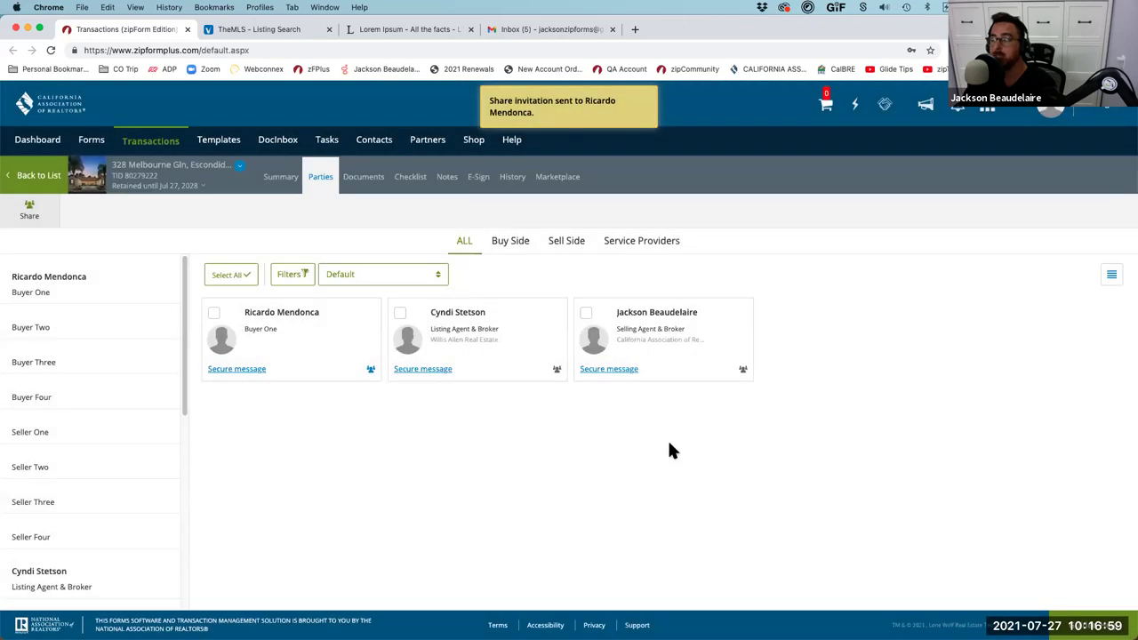
click(540, 30)
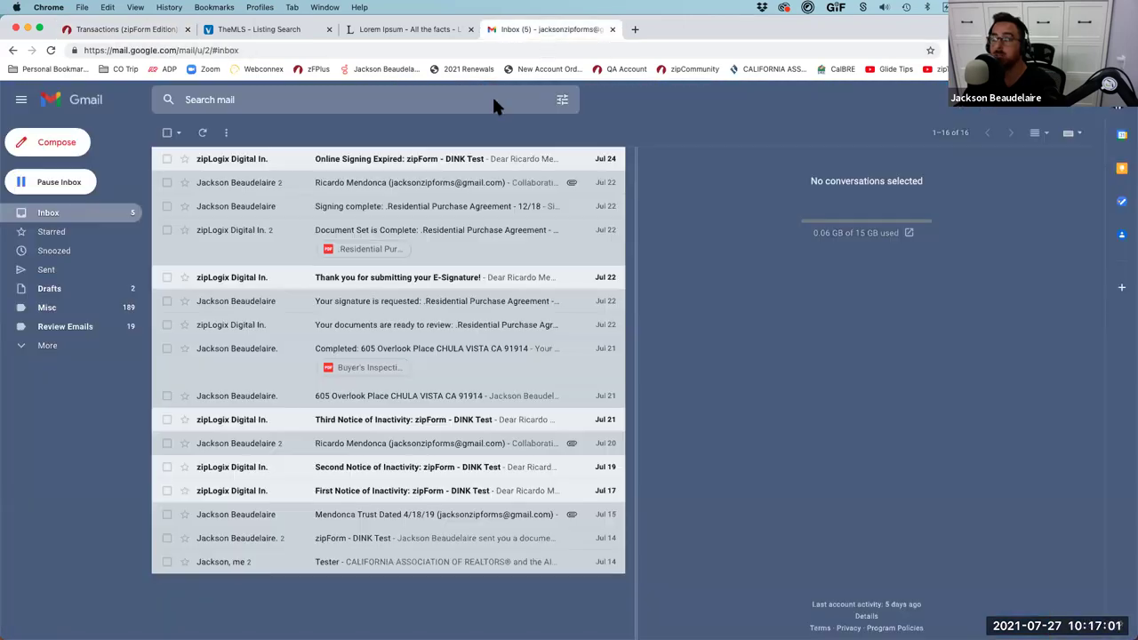
- Open the buyer's Collaboration Invitation email and follow View Documents to the zipCommunity sign-in tab
click(377, 168)
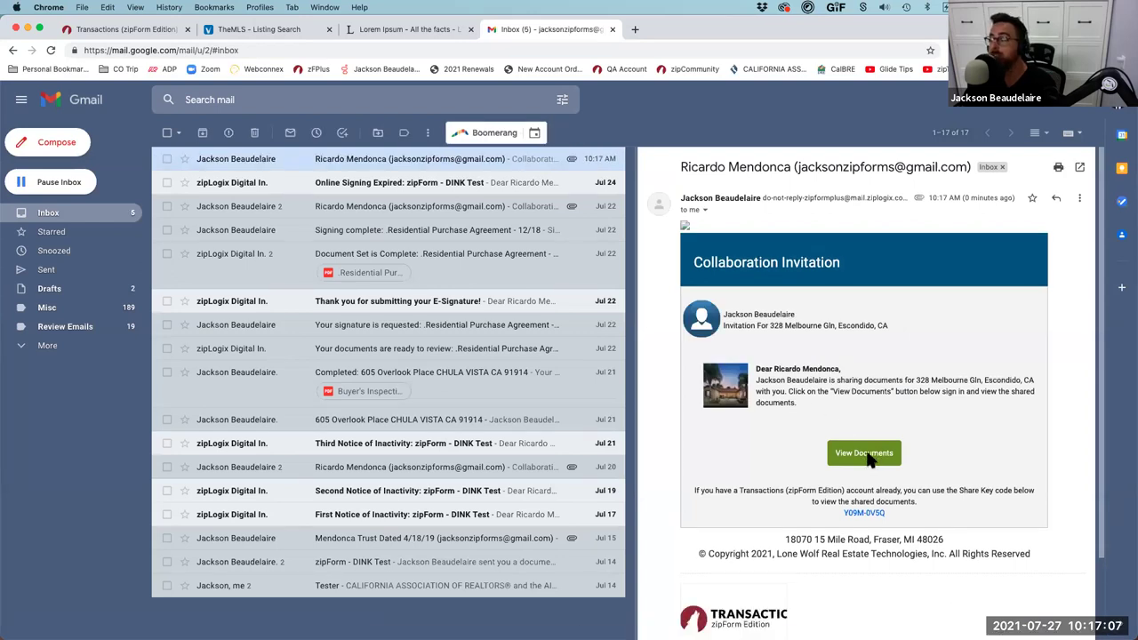
click(867, 454)
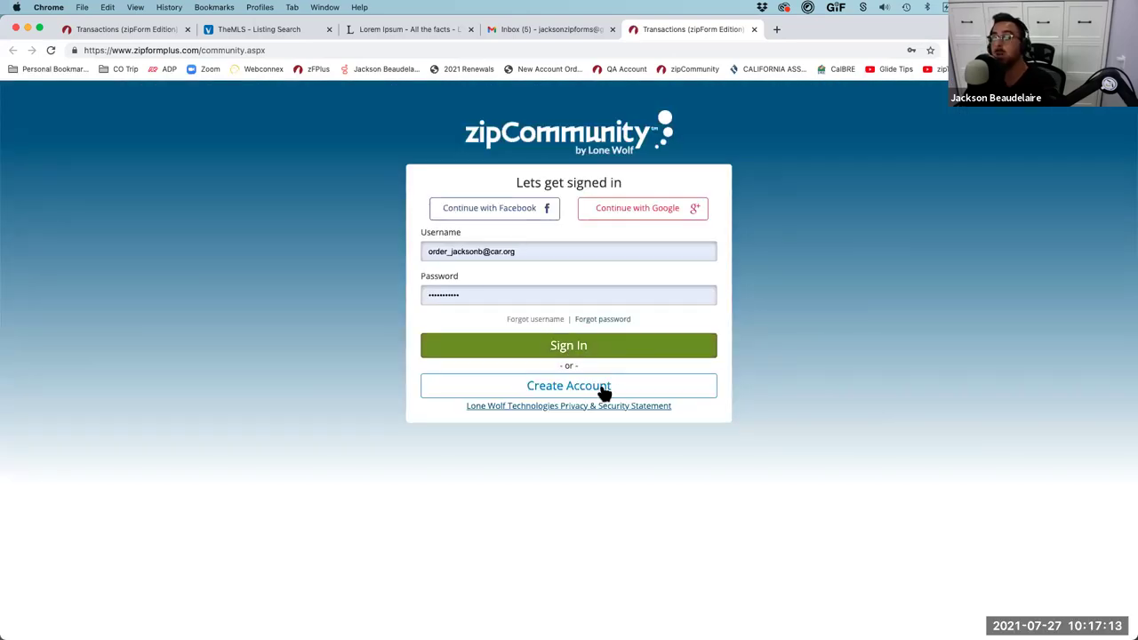
click(521, 30)
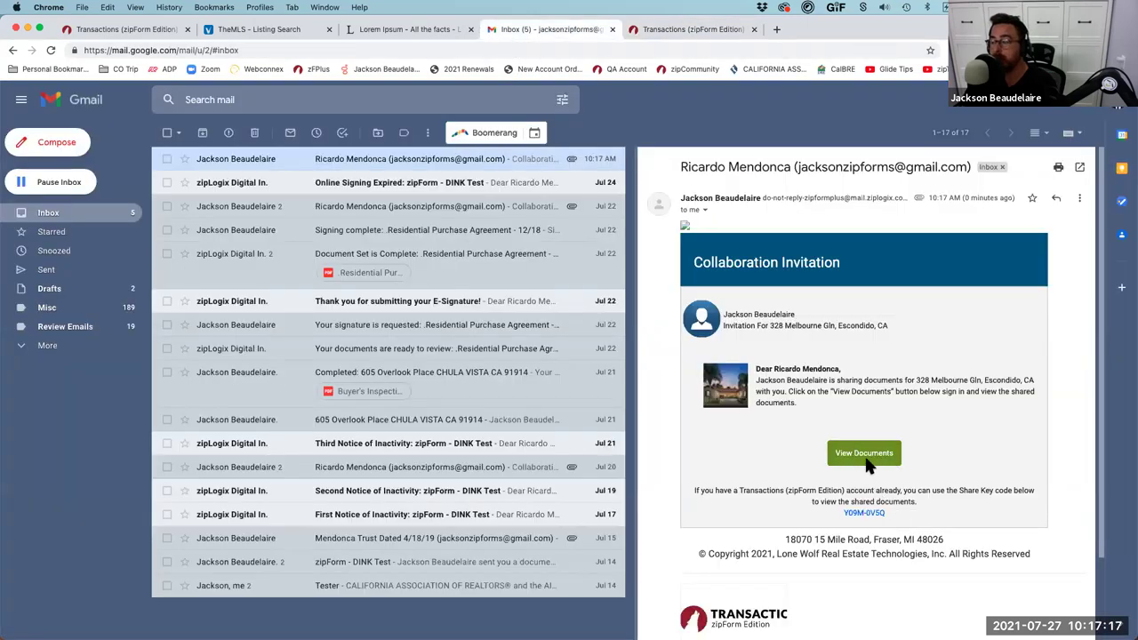
click(711, 32)
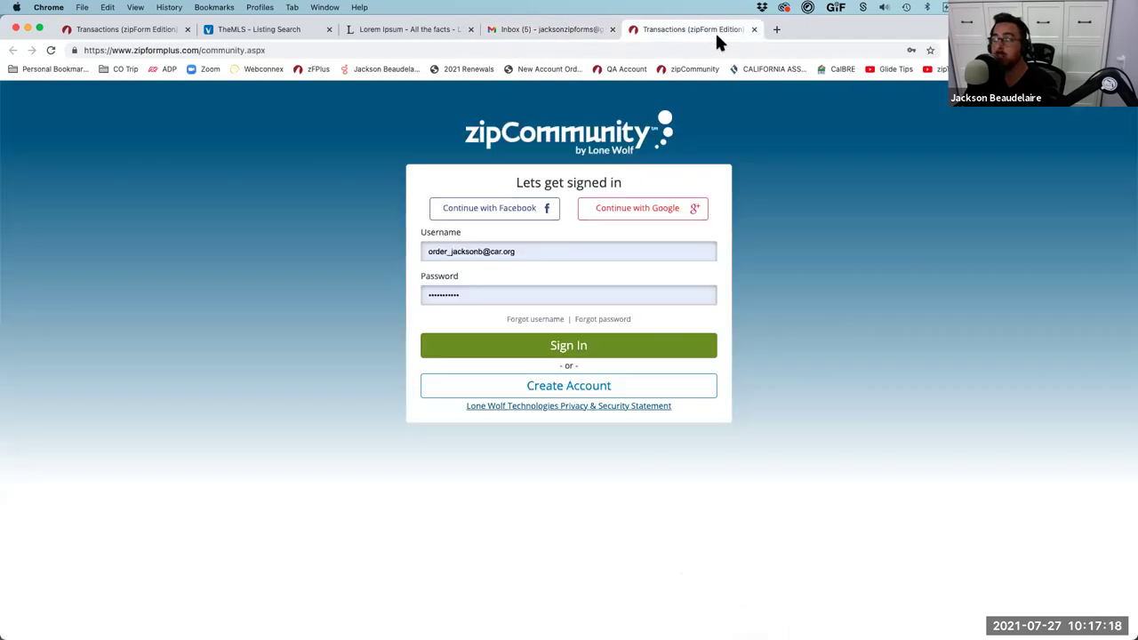
- Review the fields on the zipCommunity Create Account form
click(572, 388)
click(489, 114)
mouse_move(388, 270)
mouse_down()
mouse_move(588, 302)
mouse_move(760, 311)
mouse_up()
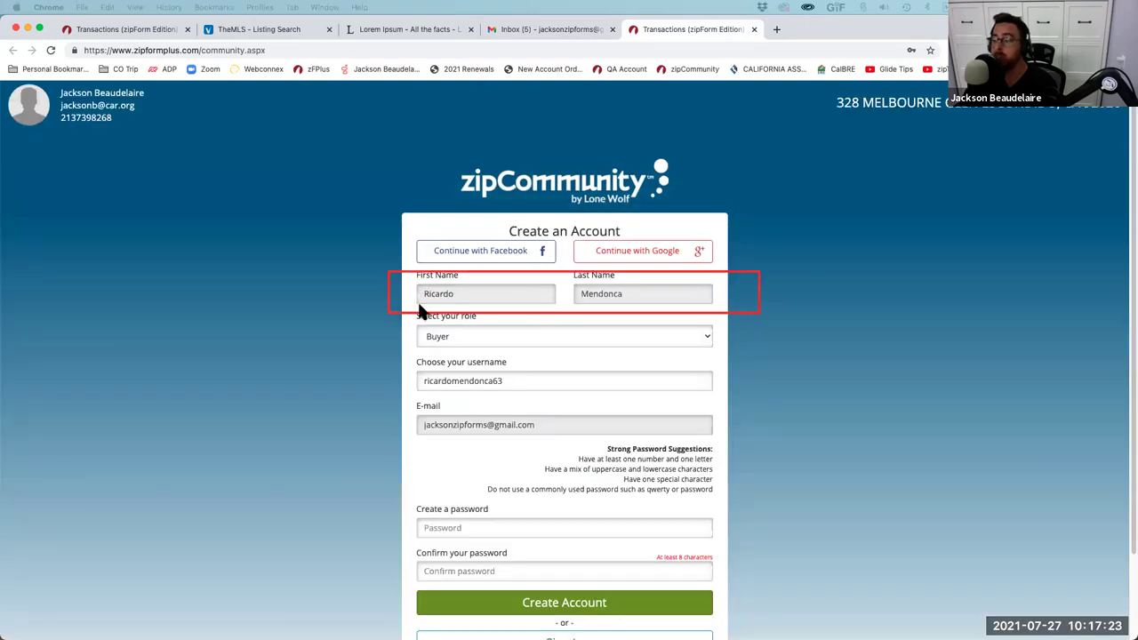
drag(381, 310, 771, 353)
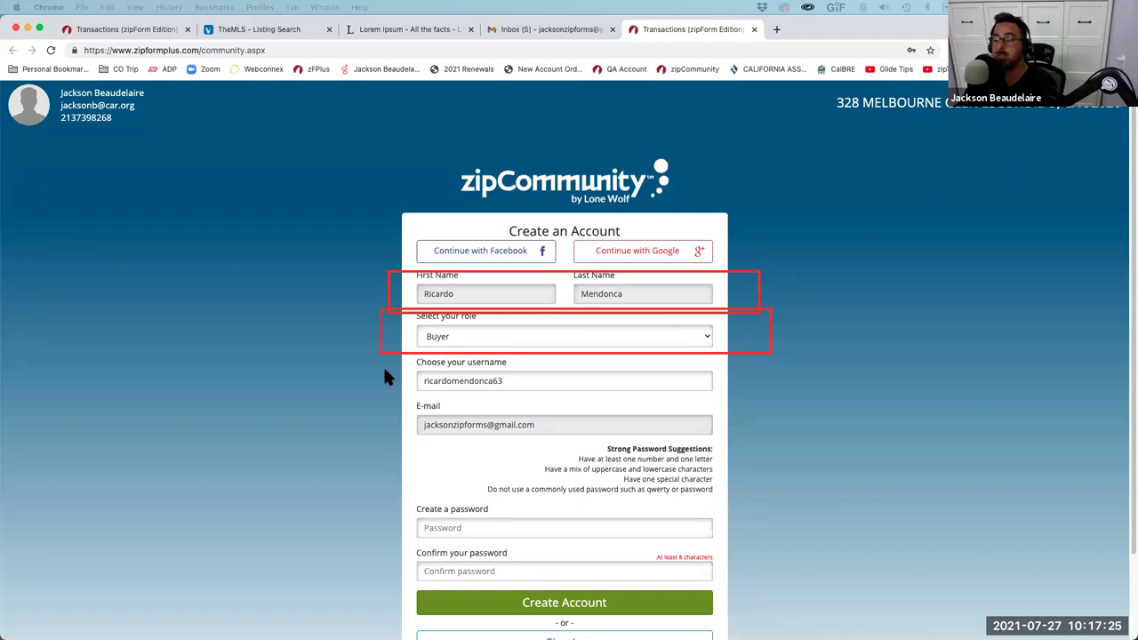
drag(380, 353, 489, 402)
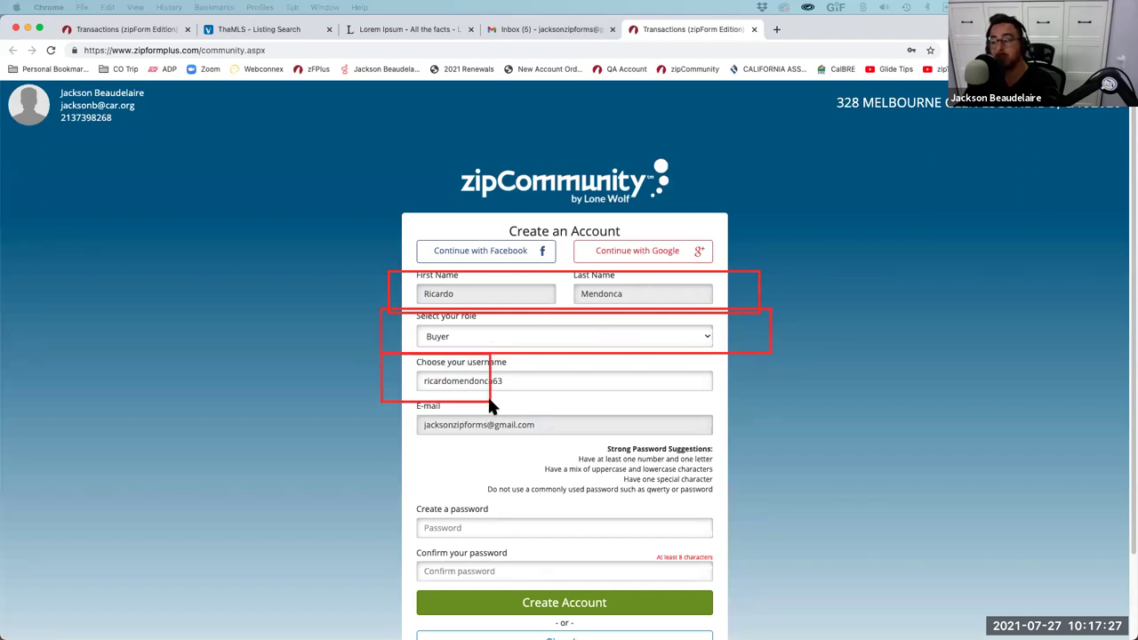
drag(372, 397, 784, 461)
mouse_move(371, 489)
mouse_down()
mouse_move(425, 564)
mouse_move(757, 596)
mouse_up()
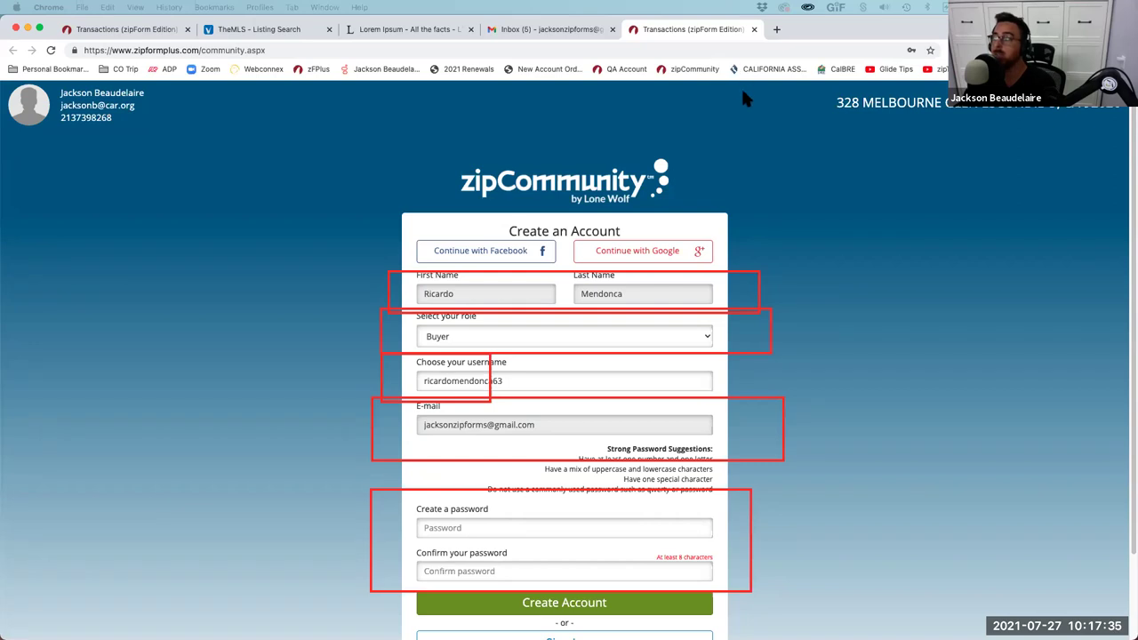
key(Escape)
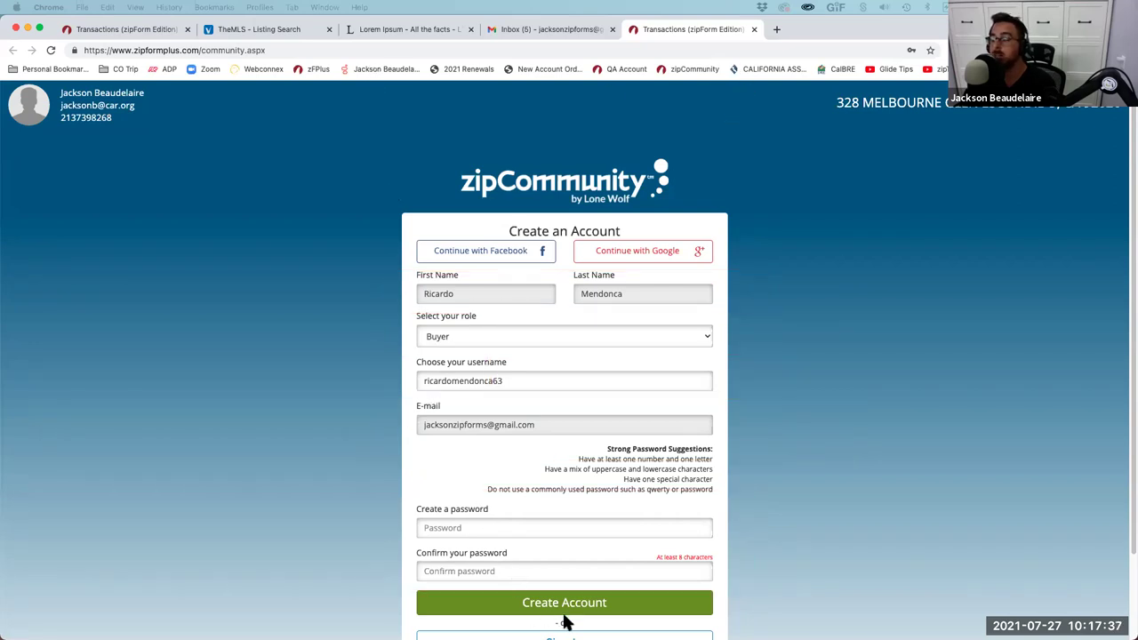
scroll(552, 571, down, 2)
- Sign in to zipCommunity as the buyer with Chrome's saved login
click(557, 544)
click(566, 304)
click(503, 401)
click(568, 400)
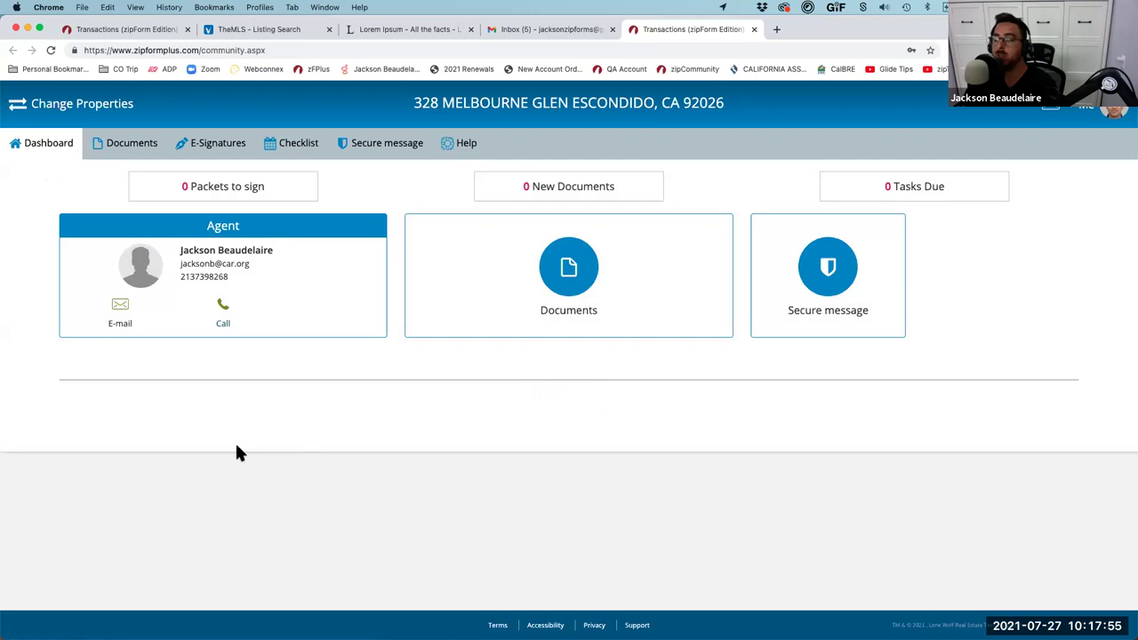
click(240, 447)
scroll(307, 453, down, 5)
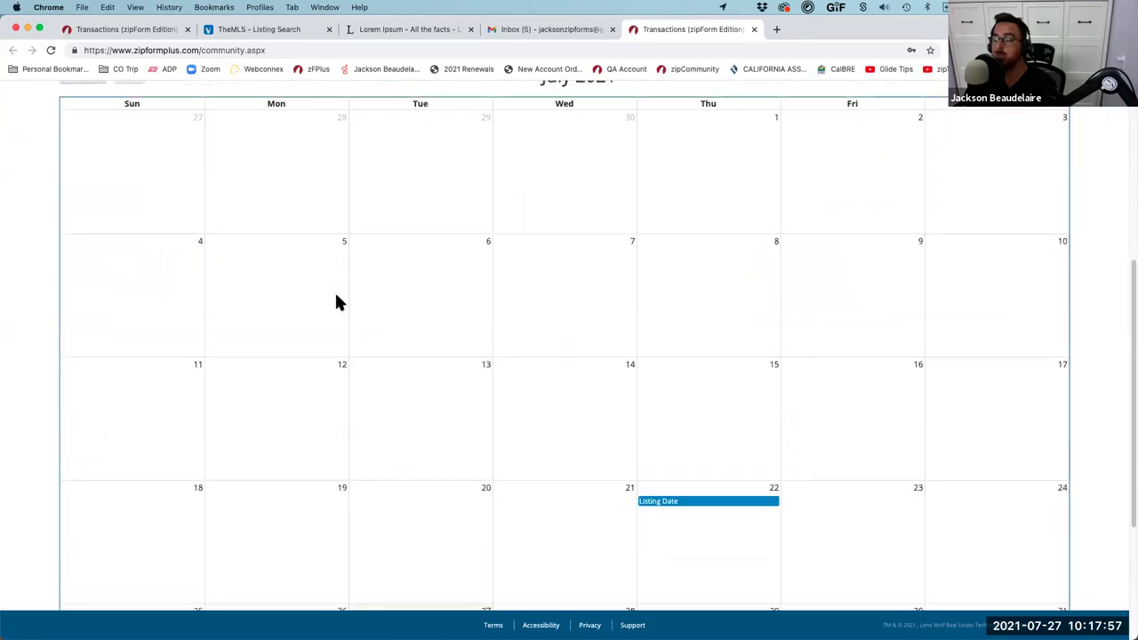
scroll(658, 485, down, 2)
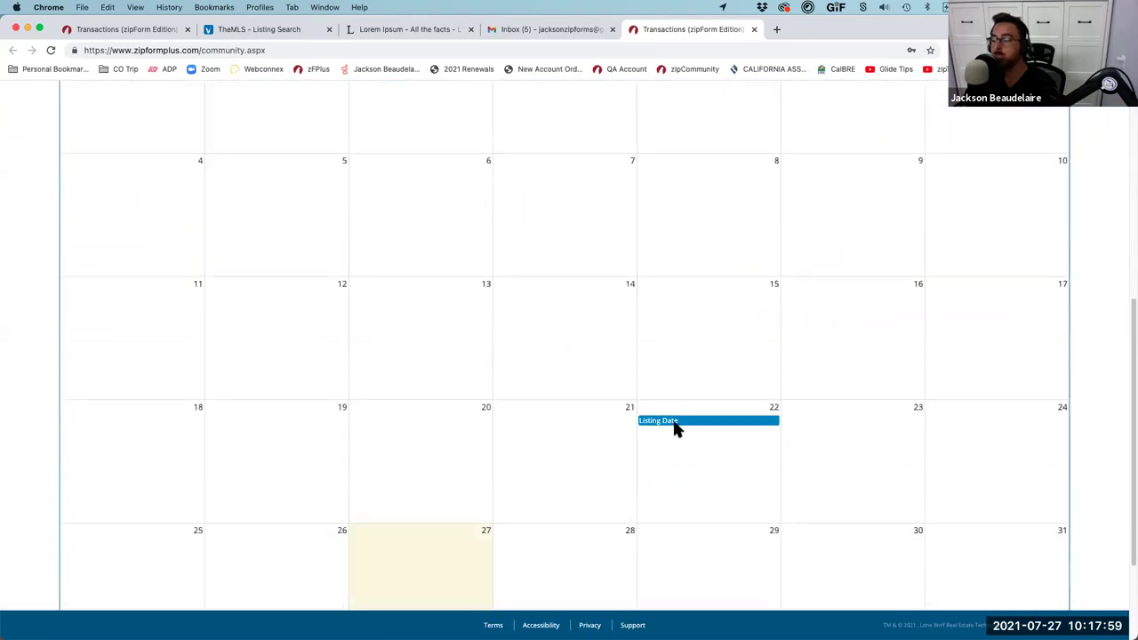
scroll(586, 458, down, 1)
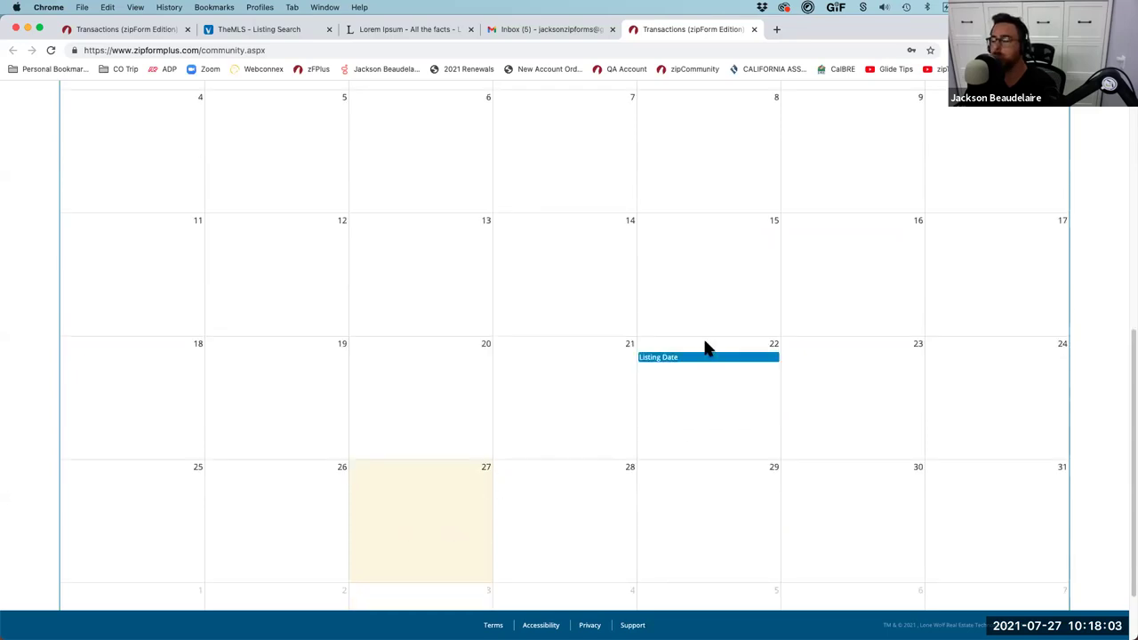
scroll(437, 490, up, 6)
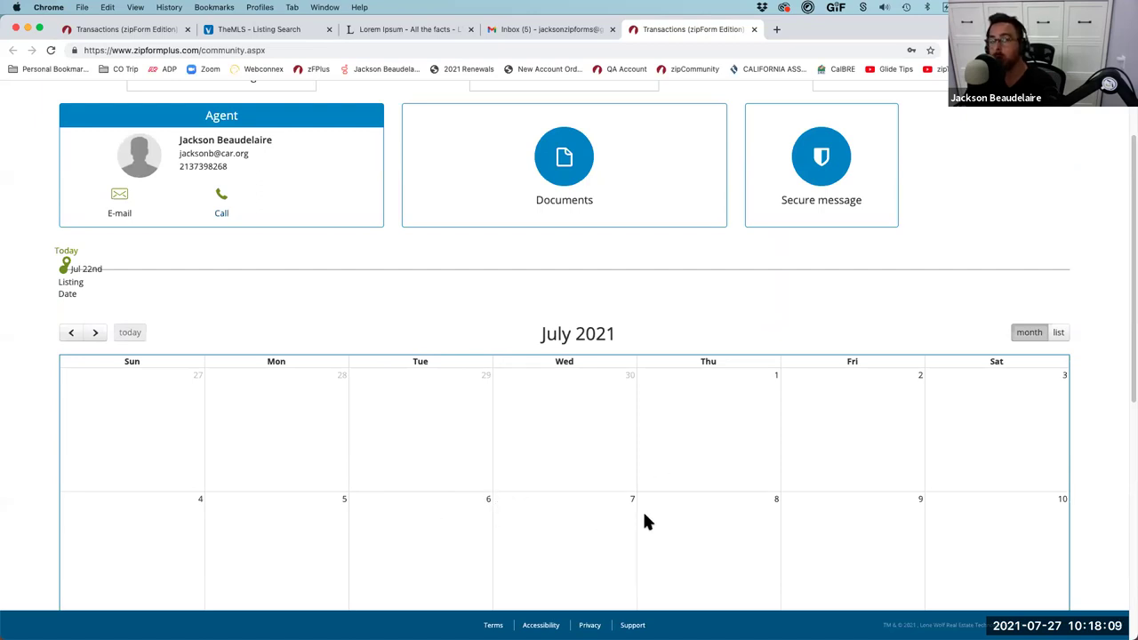
scroll(535, 463, up, 2)
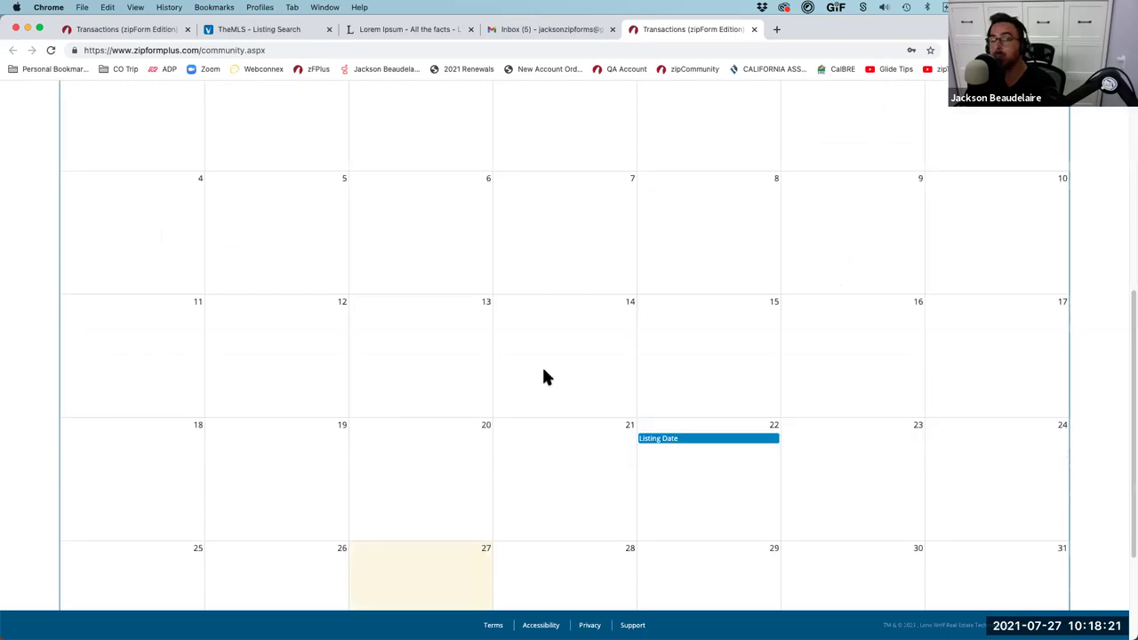
scroll(544, 378, up, 5)
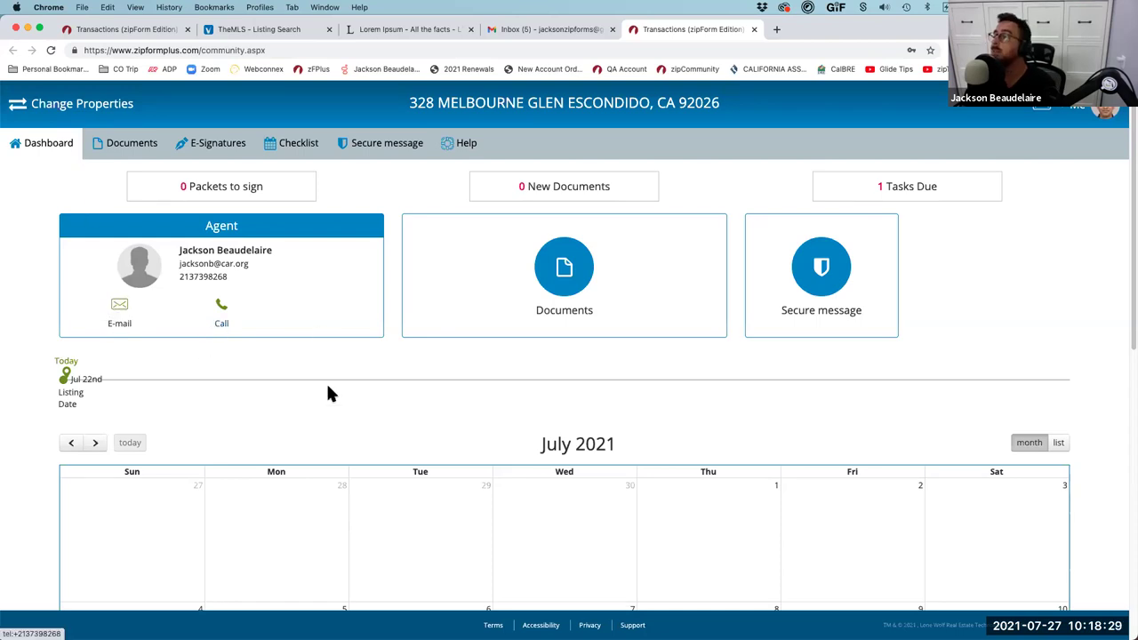
- Open the Residential Purchase Agreement under Documents, page through it, and close the viewer
click(134, 150)
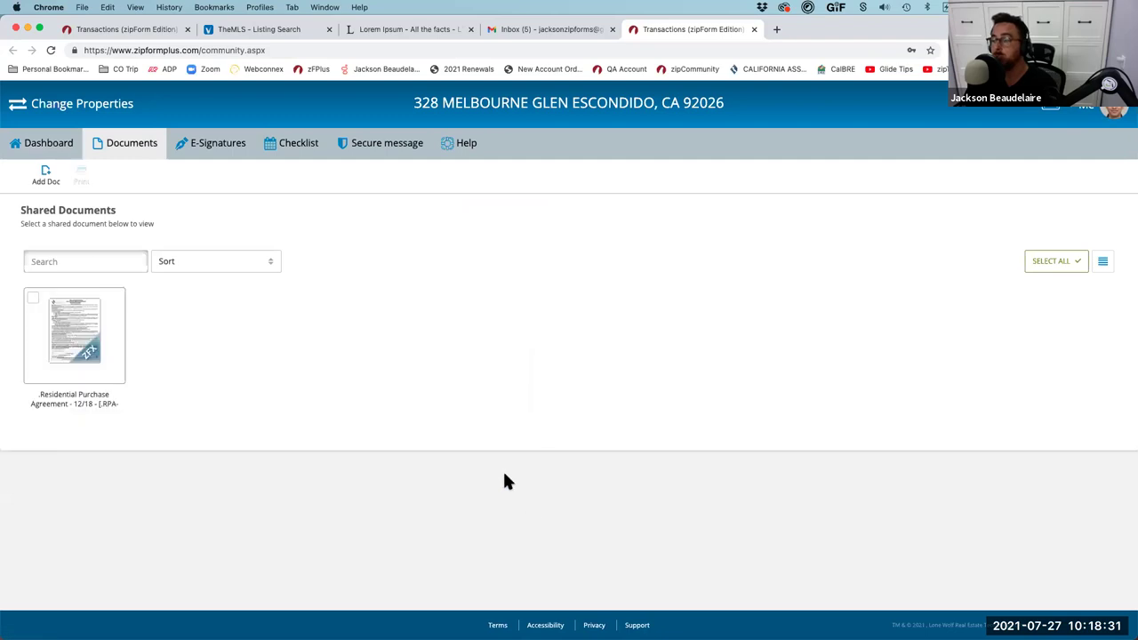
click(82, 350)
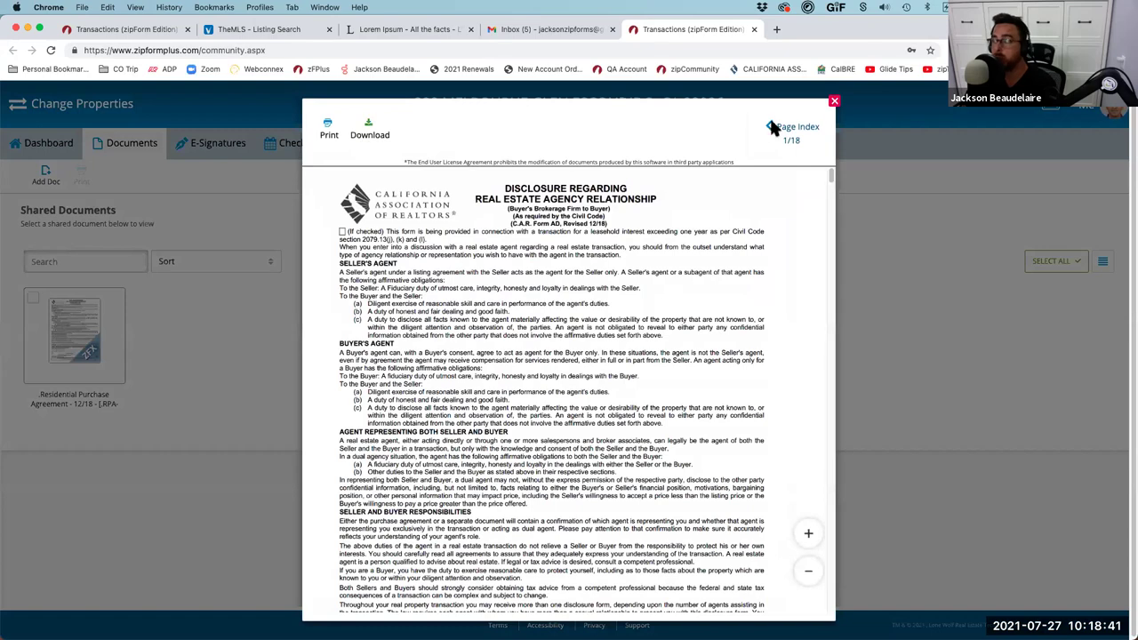
scroll(680, 312, down, 5)
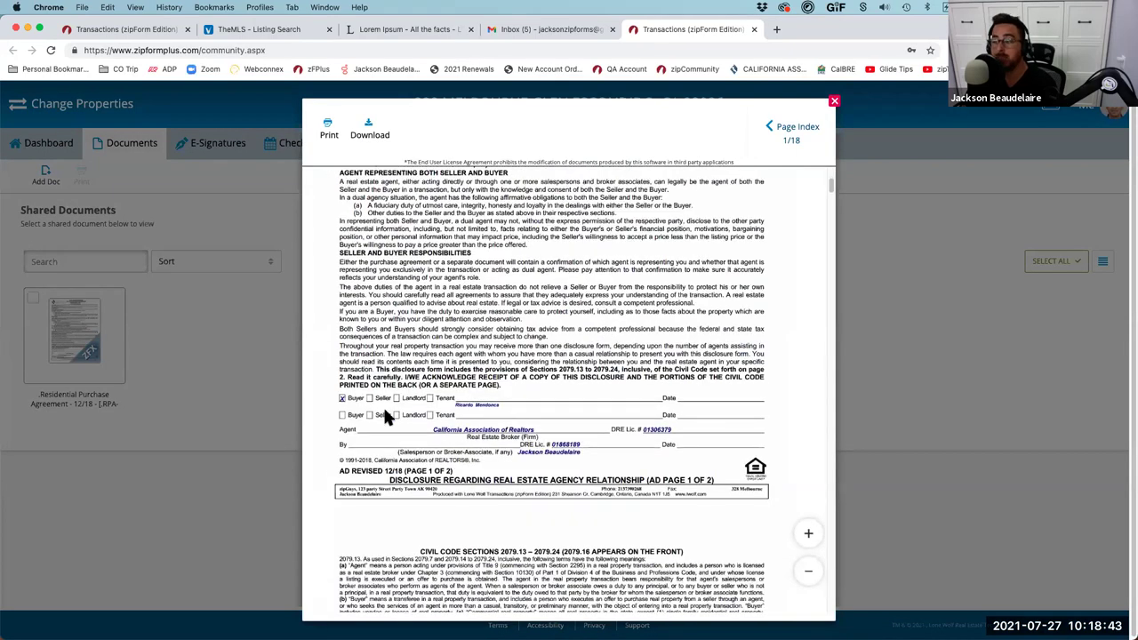
scroll(489, 406, down, 15)
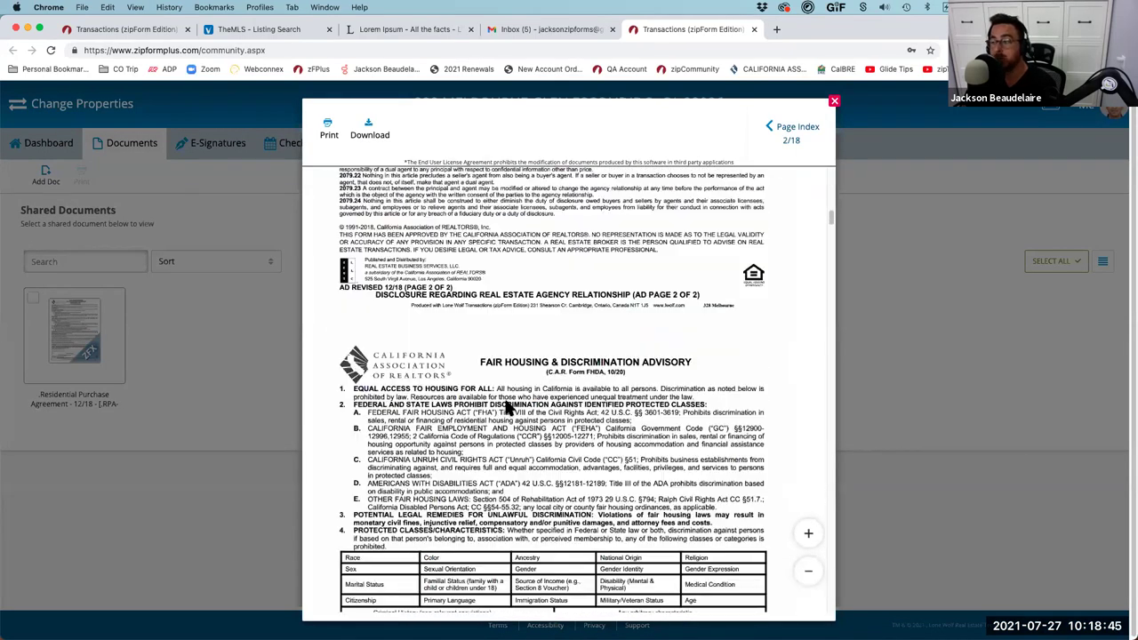
scroll(507, 407, down, 20)
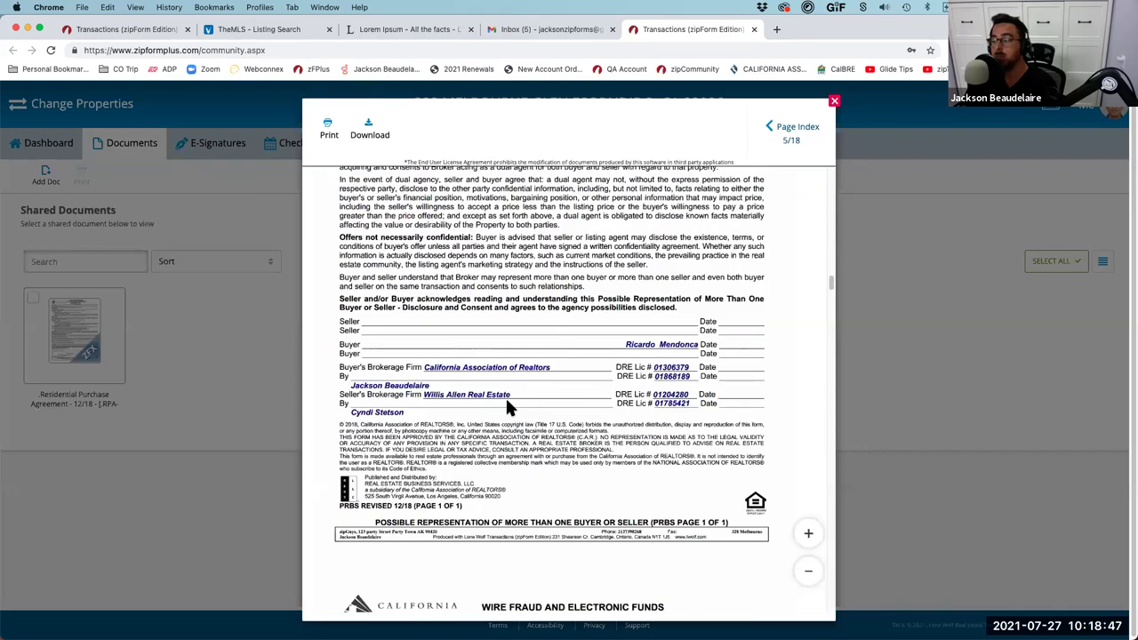
scroll(506, 404, down, 14)
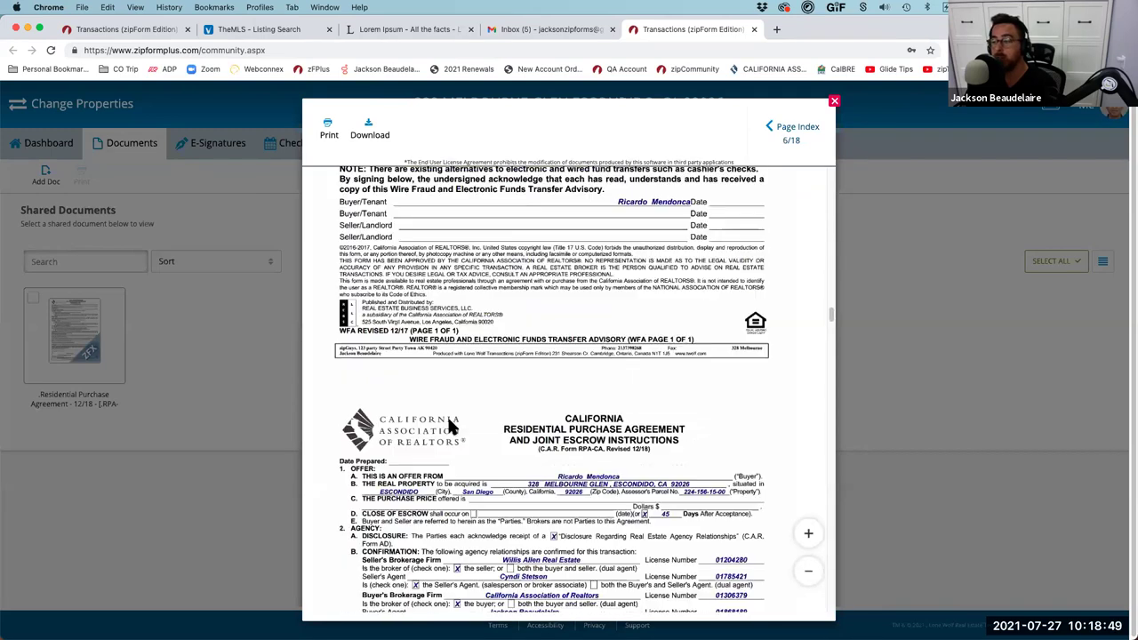
scroll(433, 430, down, 5)
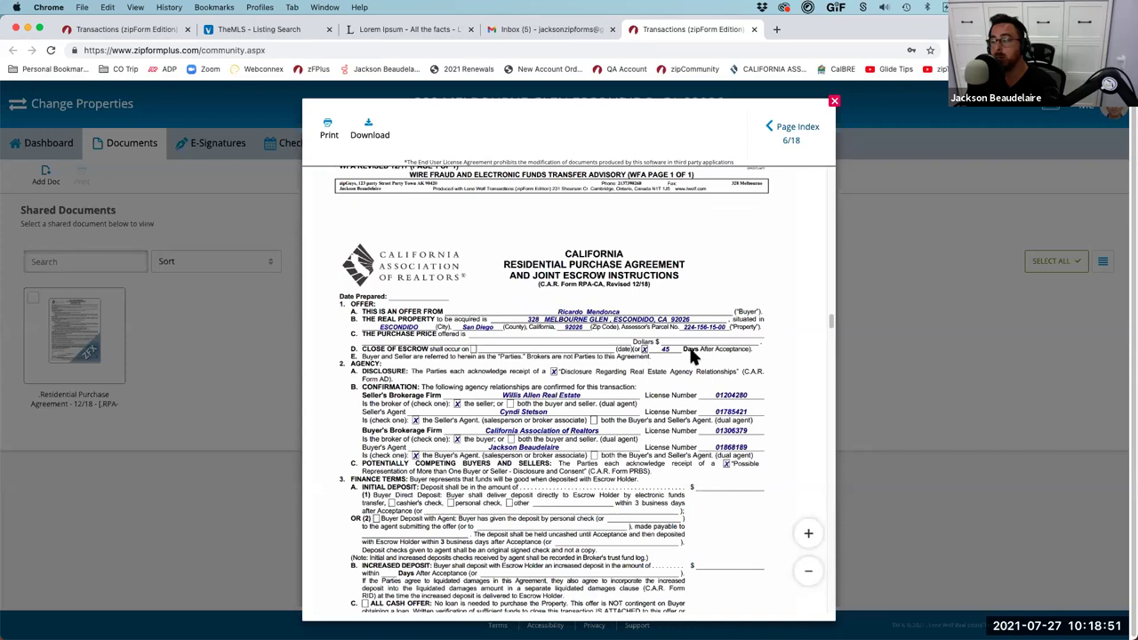
scroll(586, 436, down, 20)
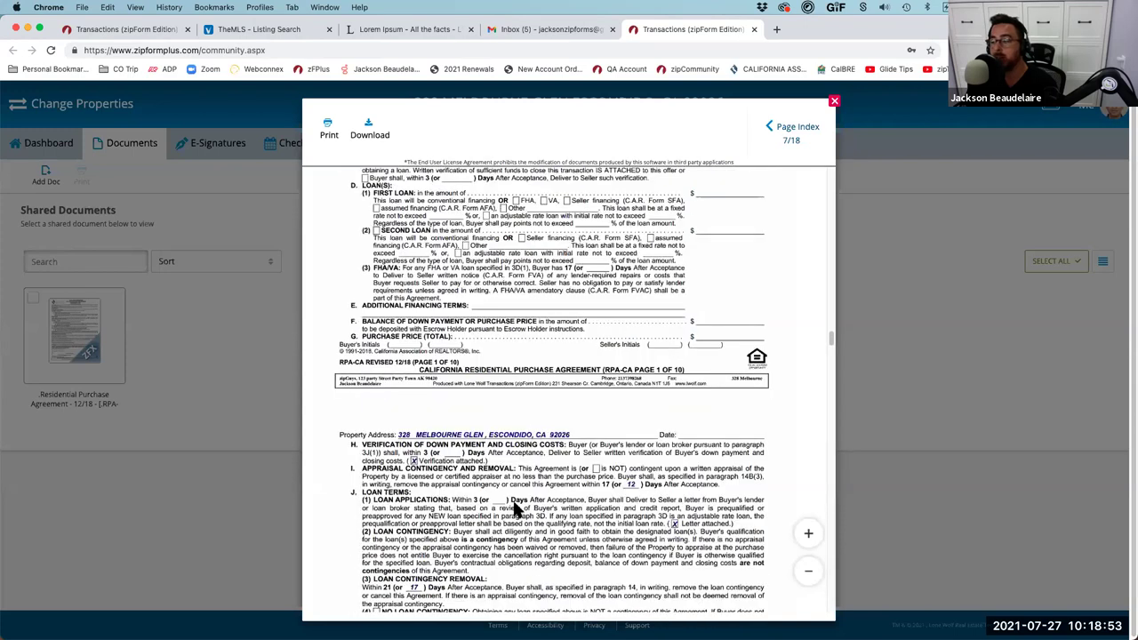
scroll(425, 529, down, 1)
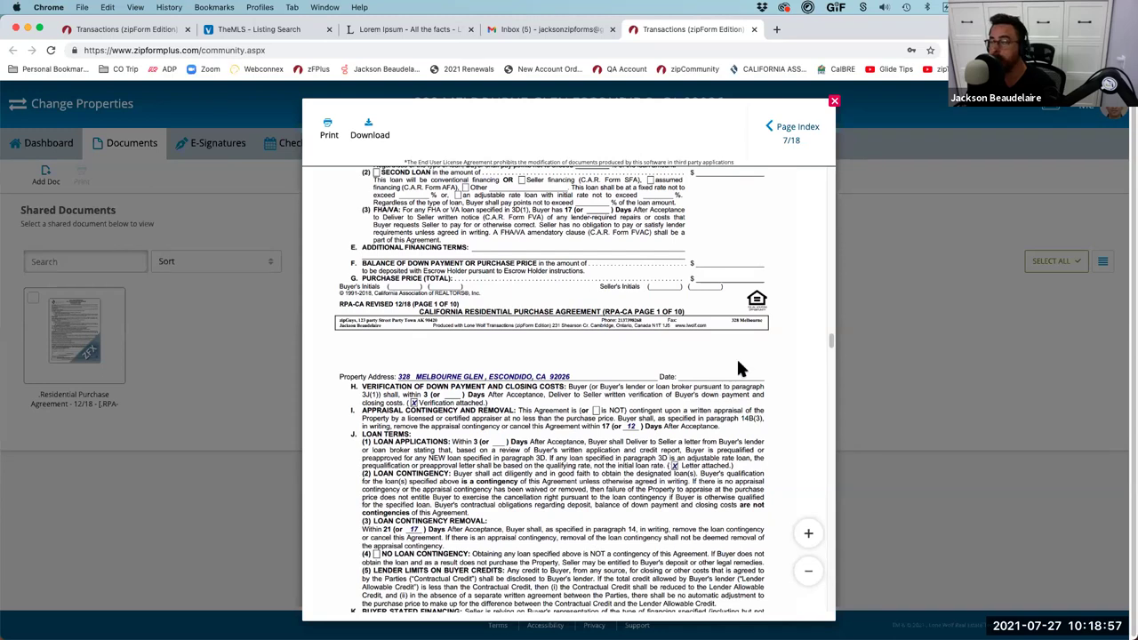
scroll(736, 356, up, 8)
click(833, 104)
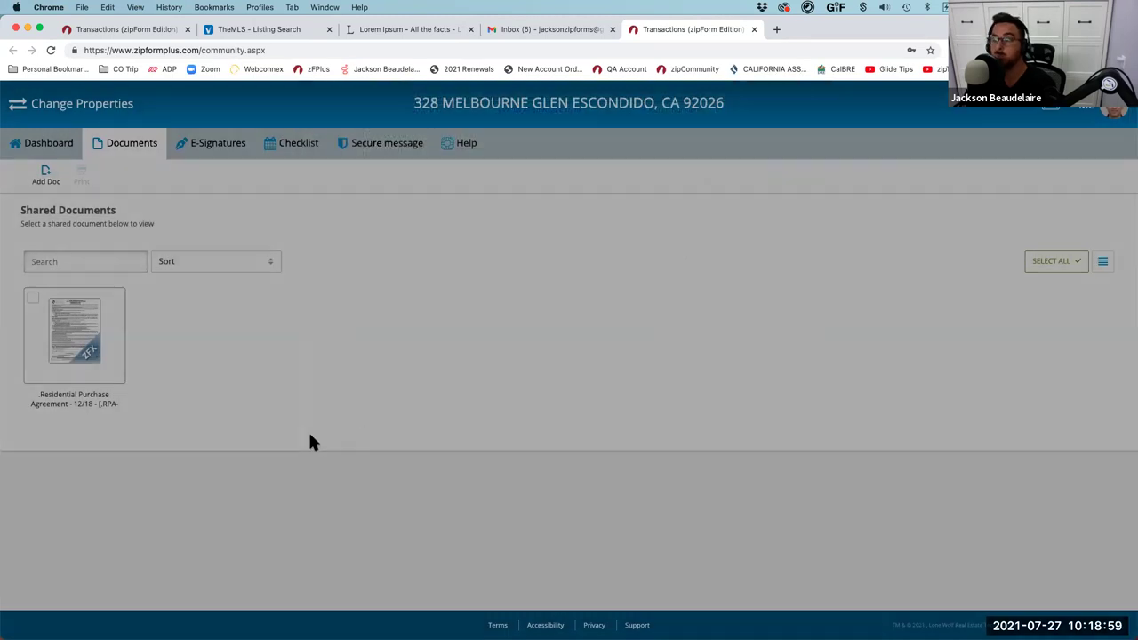
- Upload POF.pdf and Pre-App.pdf from the Purchase Docs folder to the shared documents
click(47, 176)
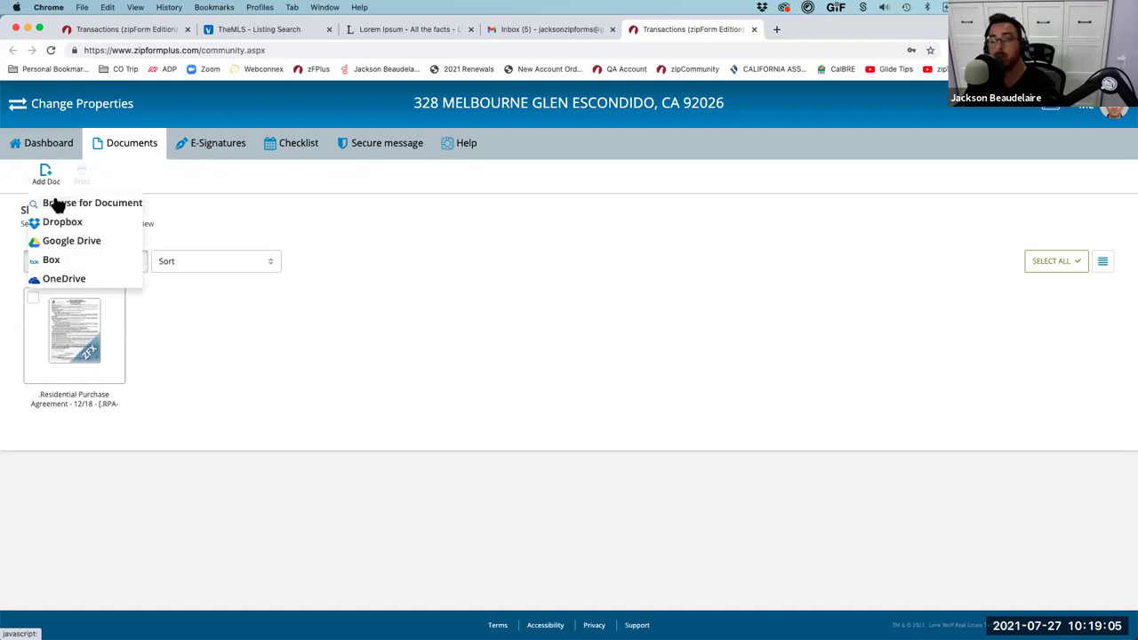
click(55, 204)
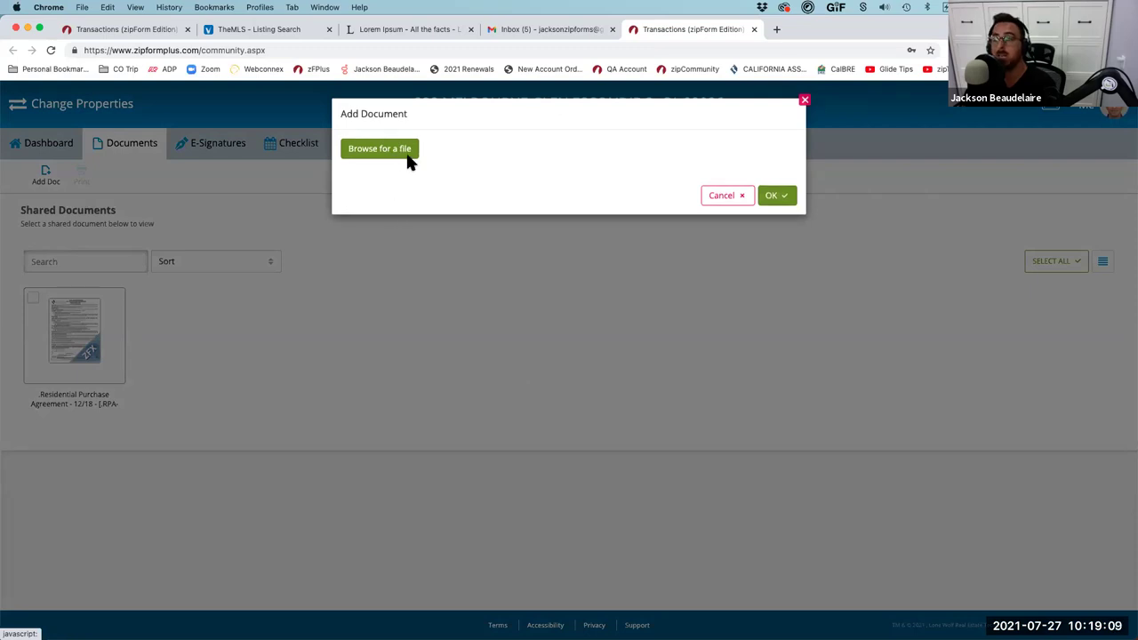
click(408, 158)
click(227, 238)
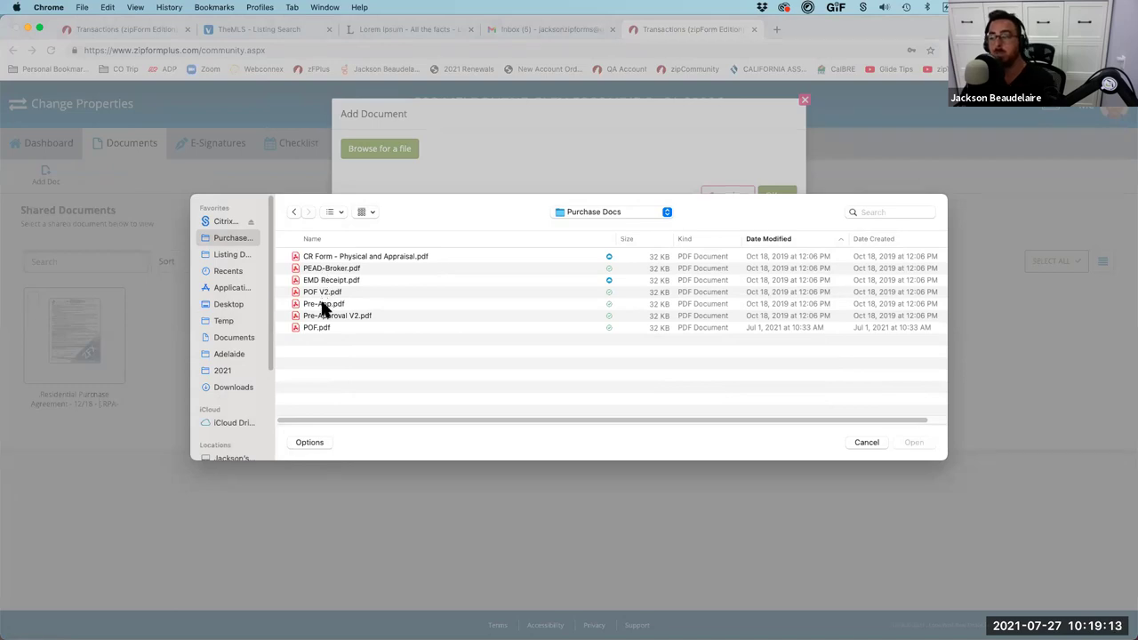
click(323, 305)
click(322, 327)
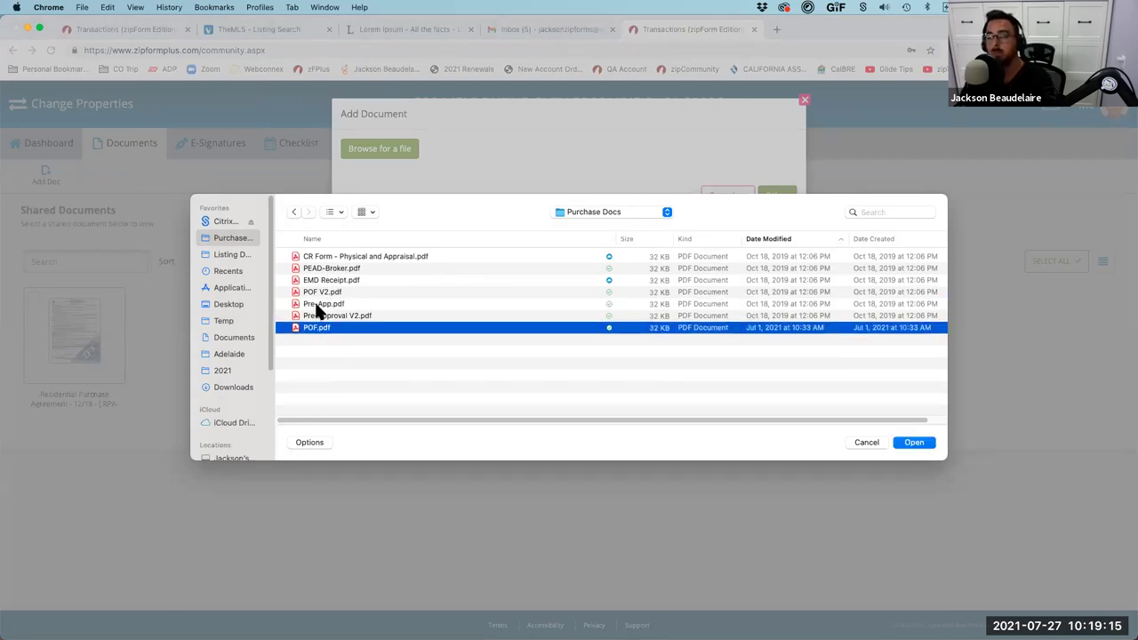
super+click(322, 304)
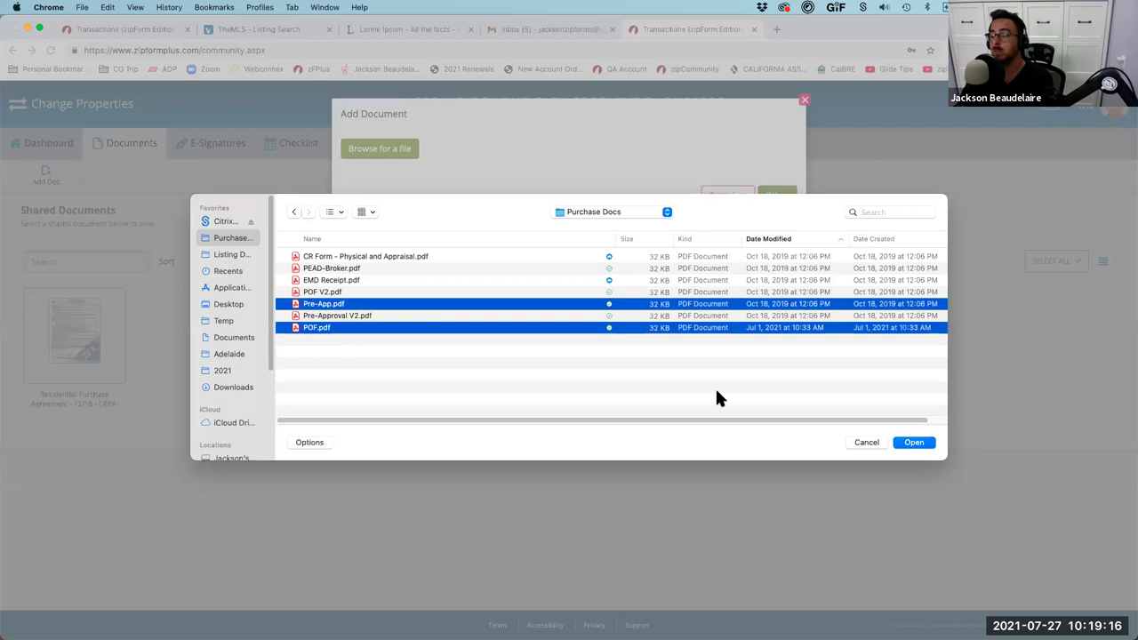
click(913, 442)
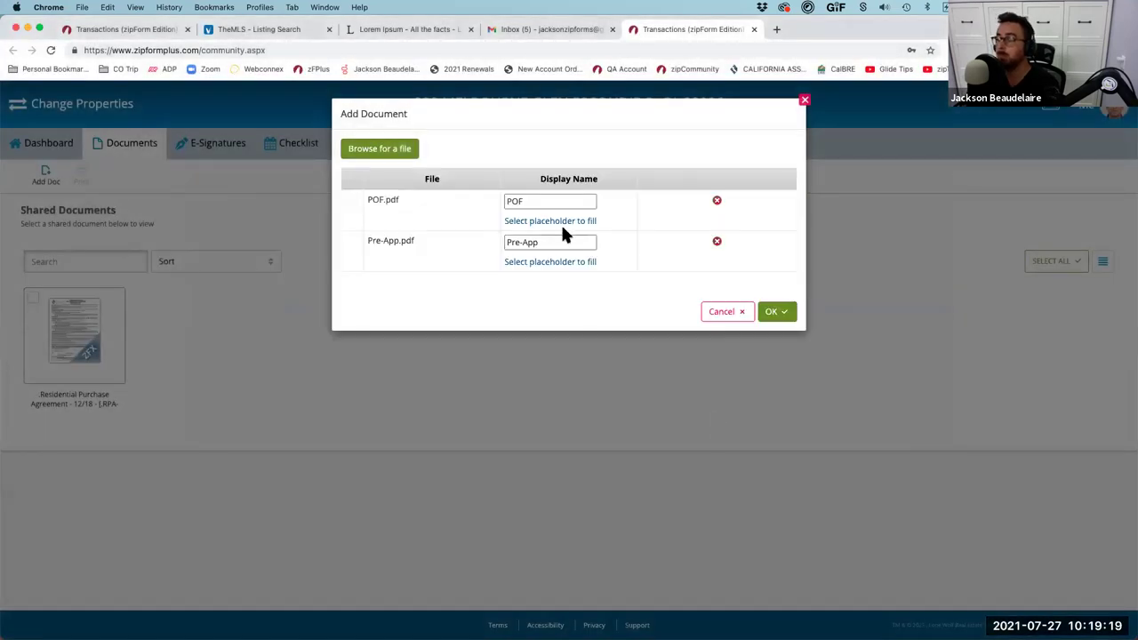
click(775, 311)
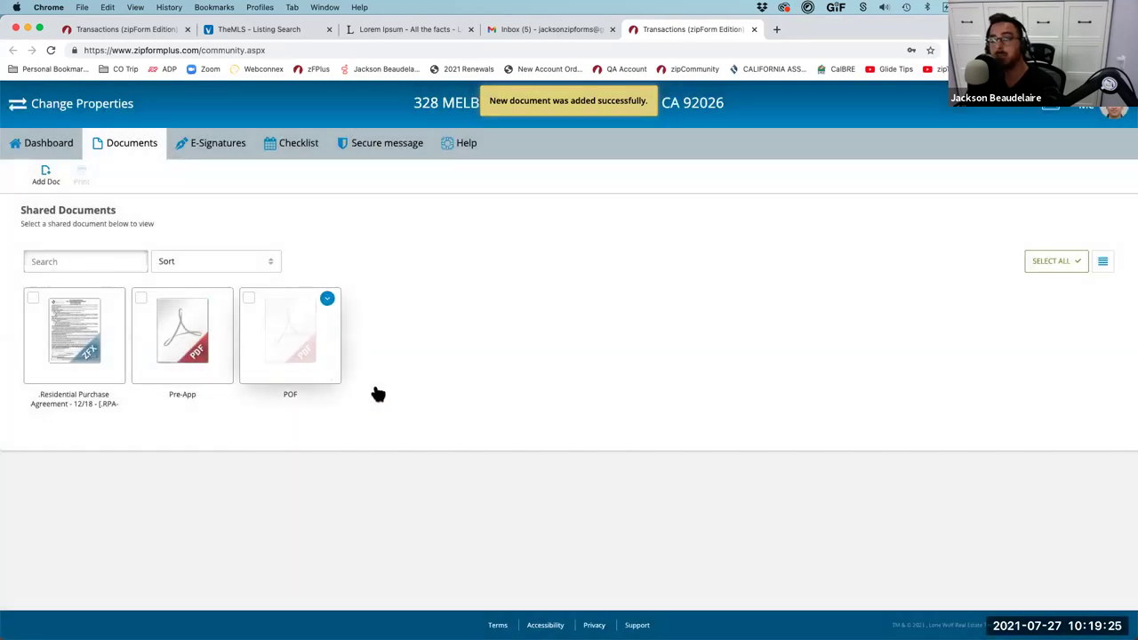
click(129, 30)
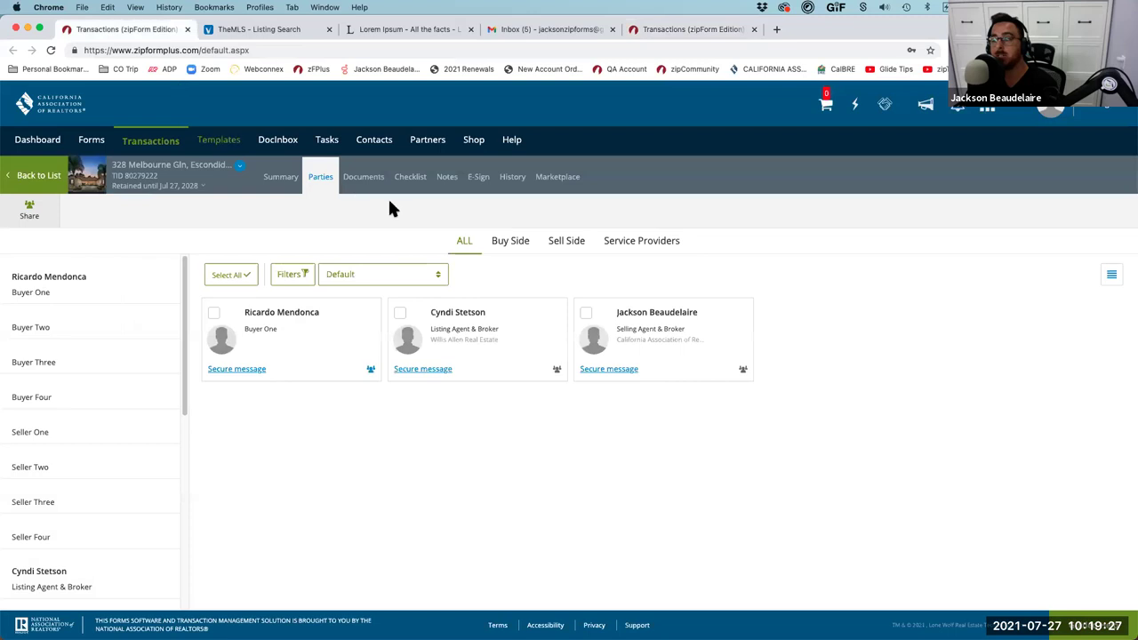
- Place Pre-App into the Pre-Approval placeholder and the existing POF into Proof of Funds
click(366, 180)
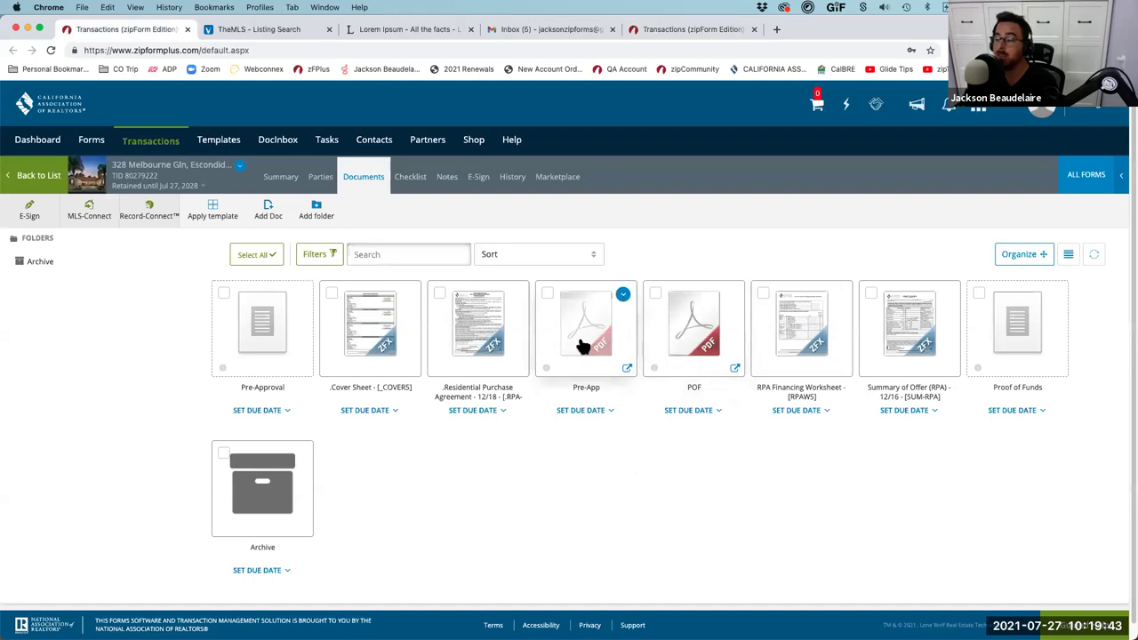
drag(590, 350, 258, 318)
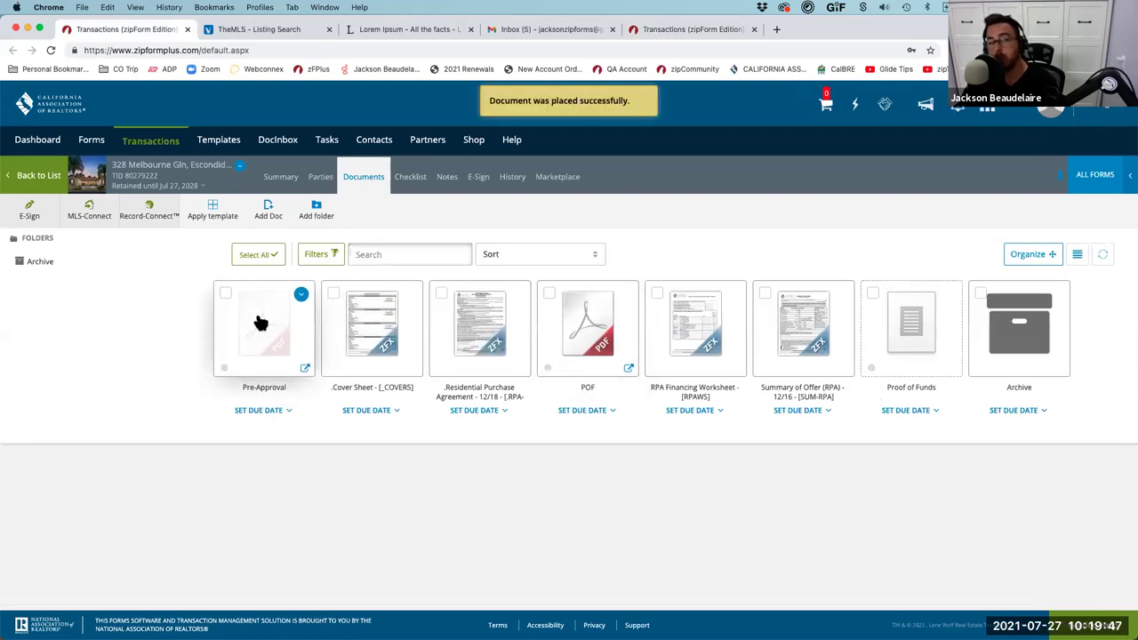
click(911, 338)
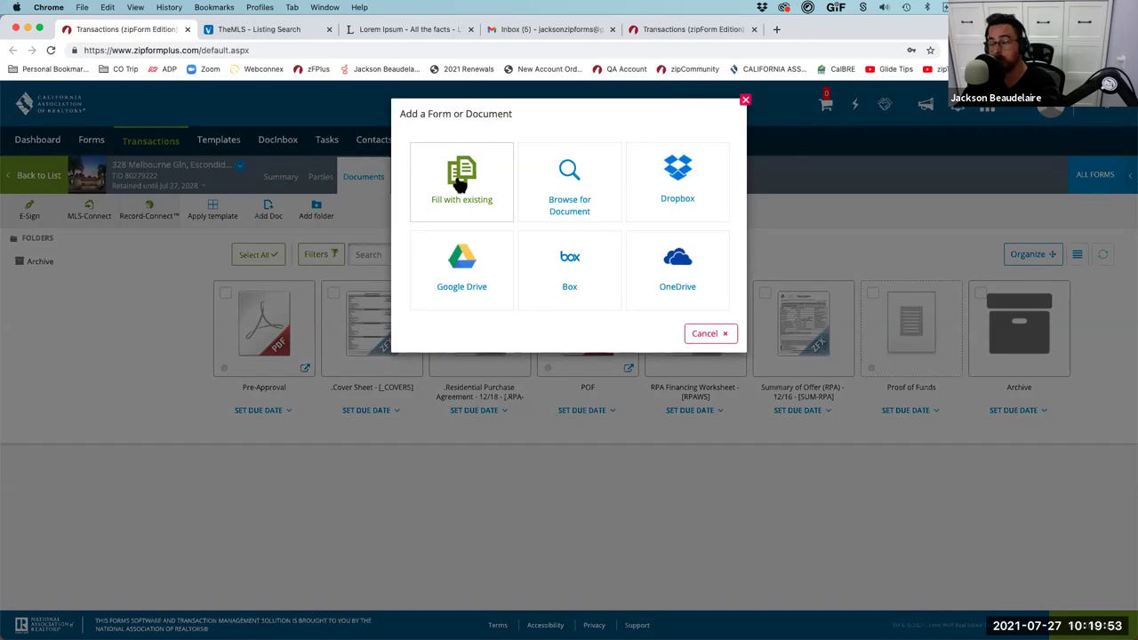
click(462, 184)
click(450, 258)
click(773, 435)
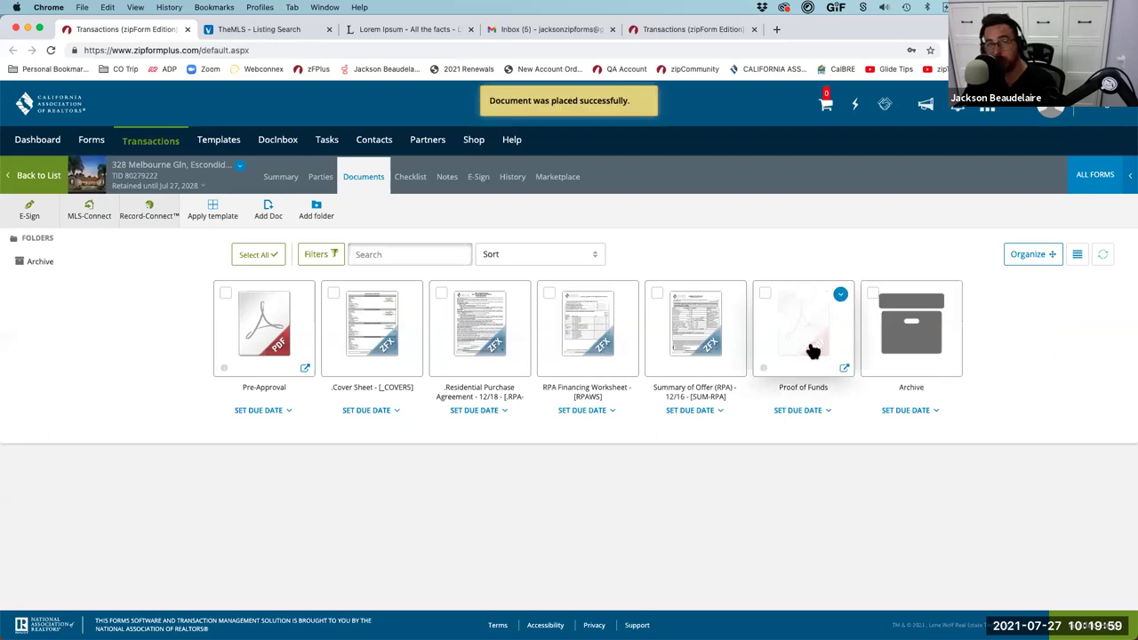
- Set the Proof Of Funds and Pre-Approval checklist task statuses to Completed
click(414, 178)
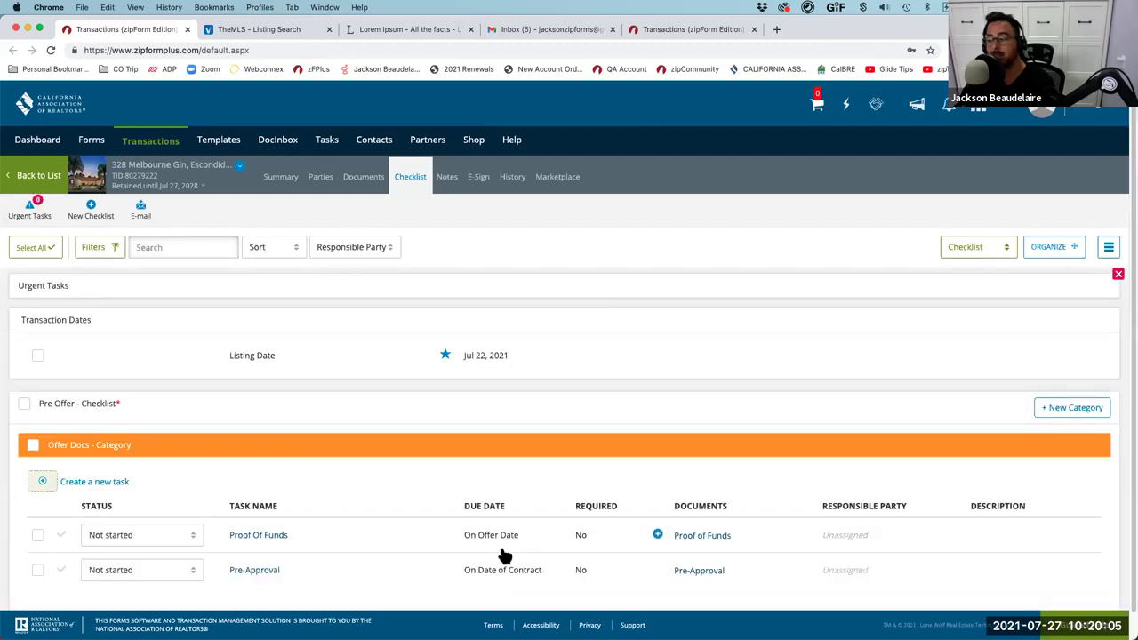
click(183, 542)
click(164, 516)
click(188, 570)
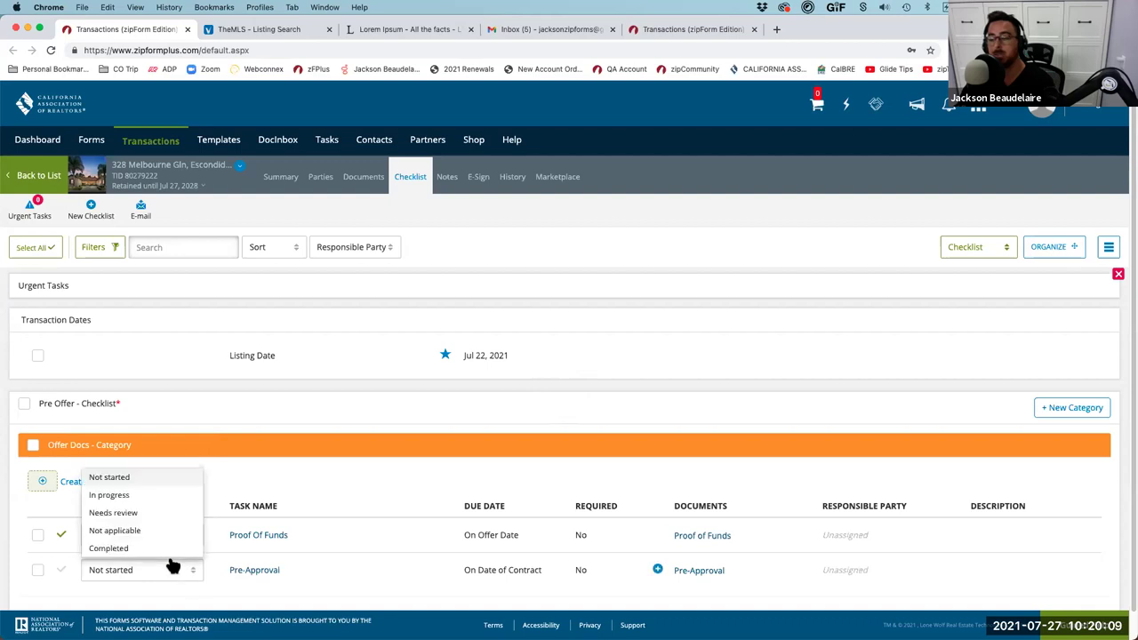
click(164, 550)
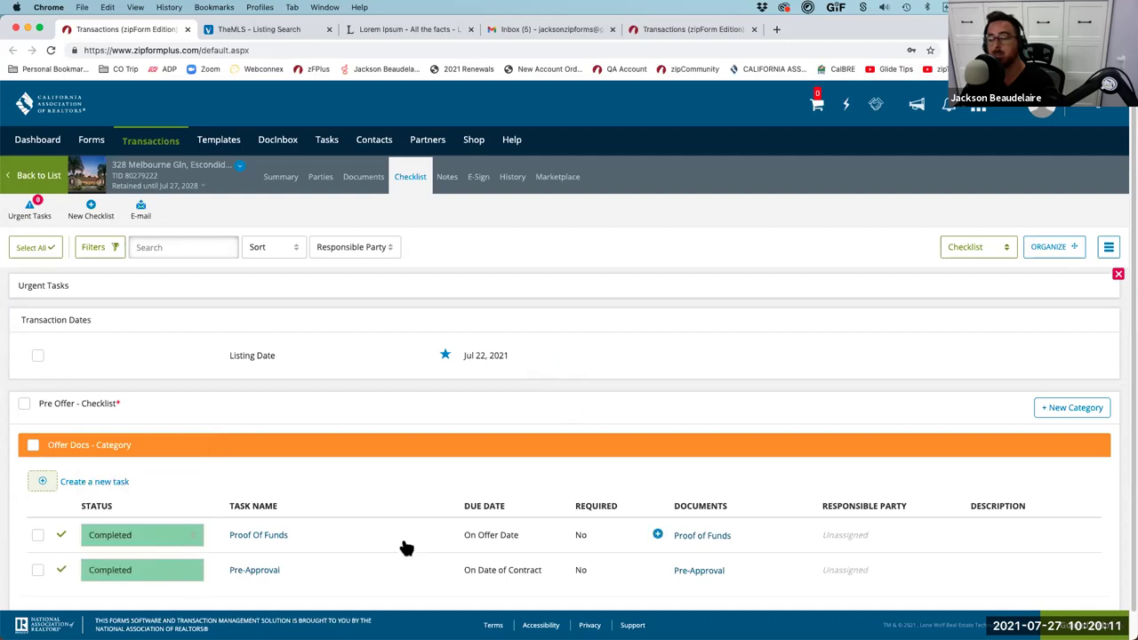
scroll(402, 546, down, 1)
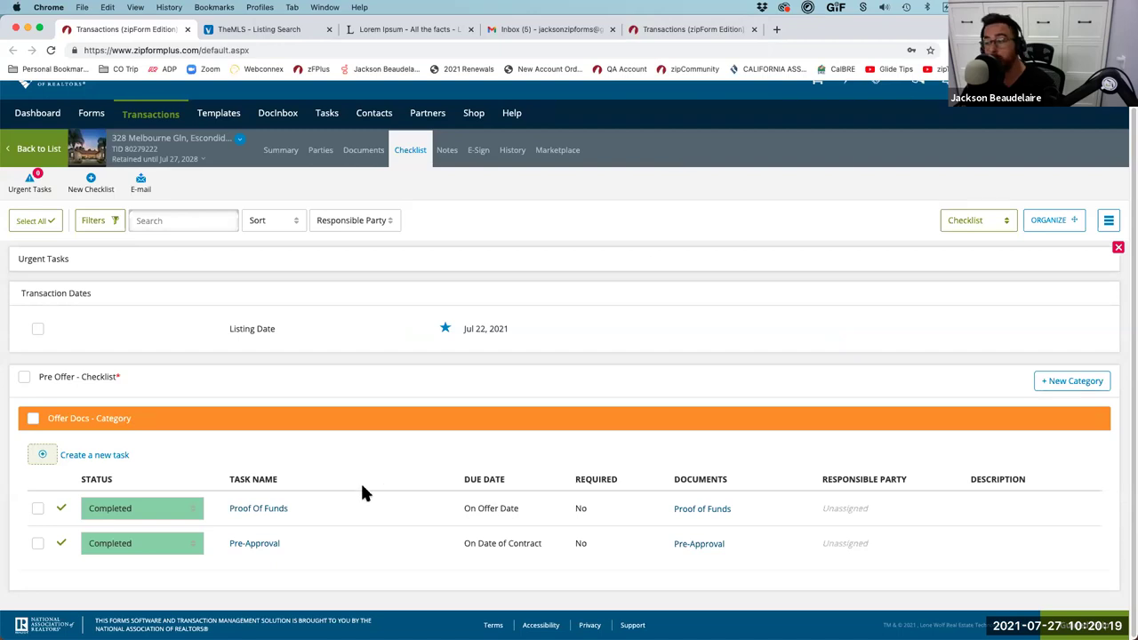
click(342, 153)
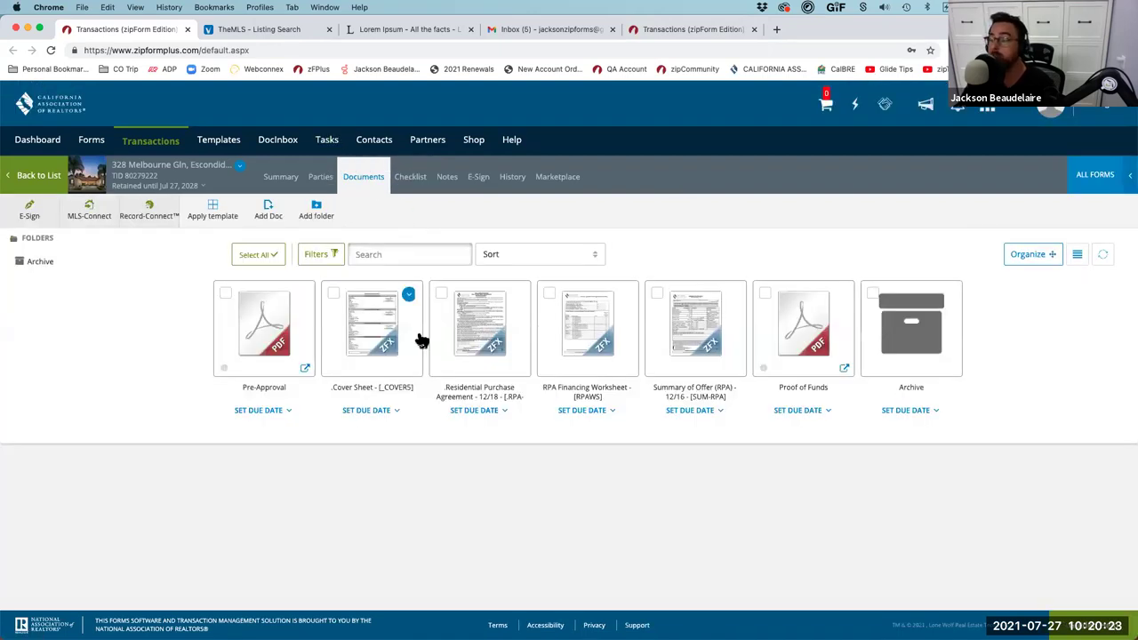
click(281, 177)
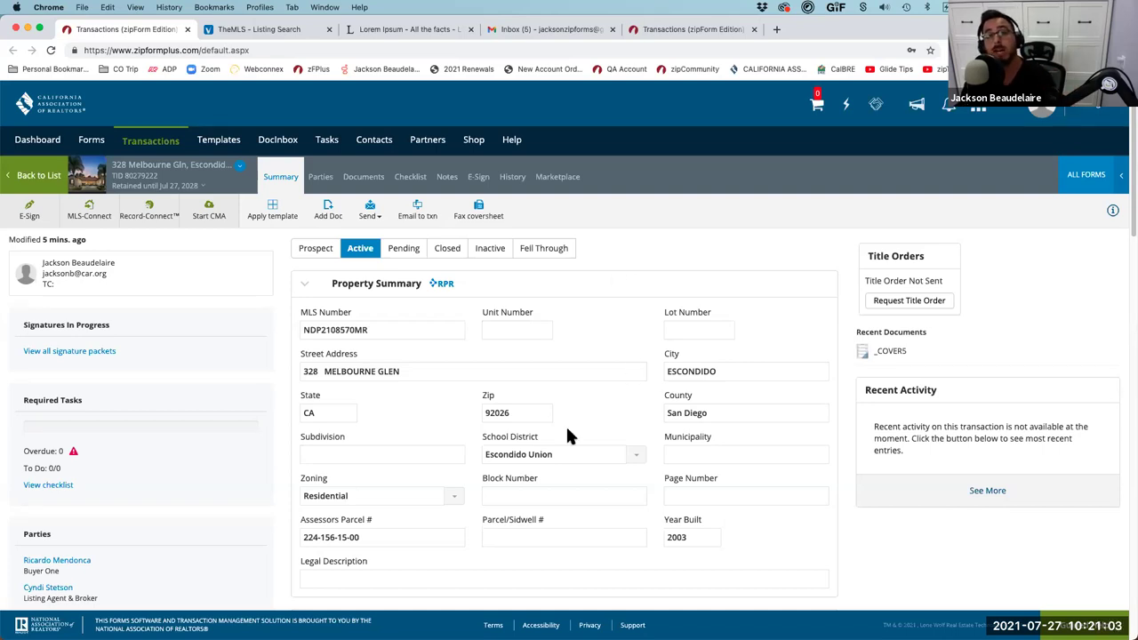
- Open the E-mail to Transaction dialog and outline the transaction's e-mail address
click(419, 213)
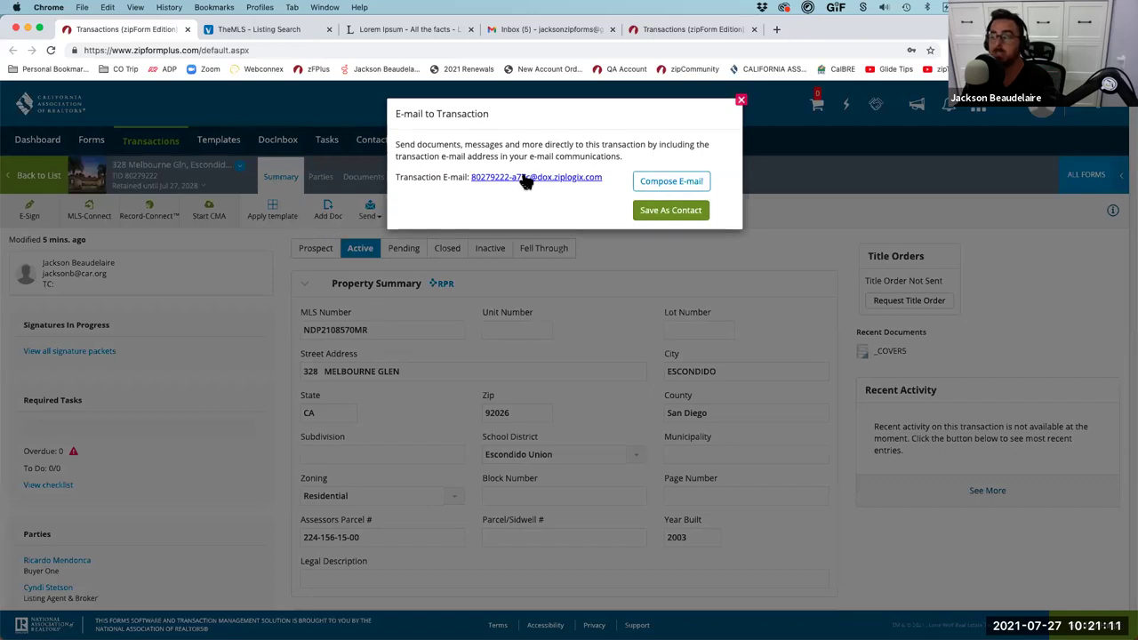
key(ctrl+shift+a)
click(484, 101)
drag(459, 166, 479, 194)
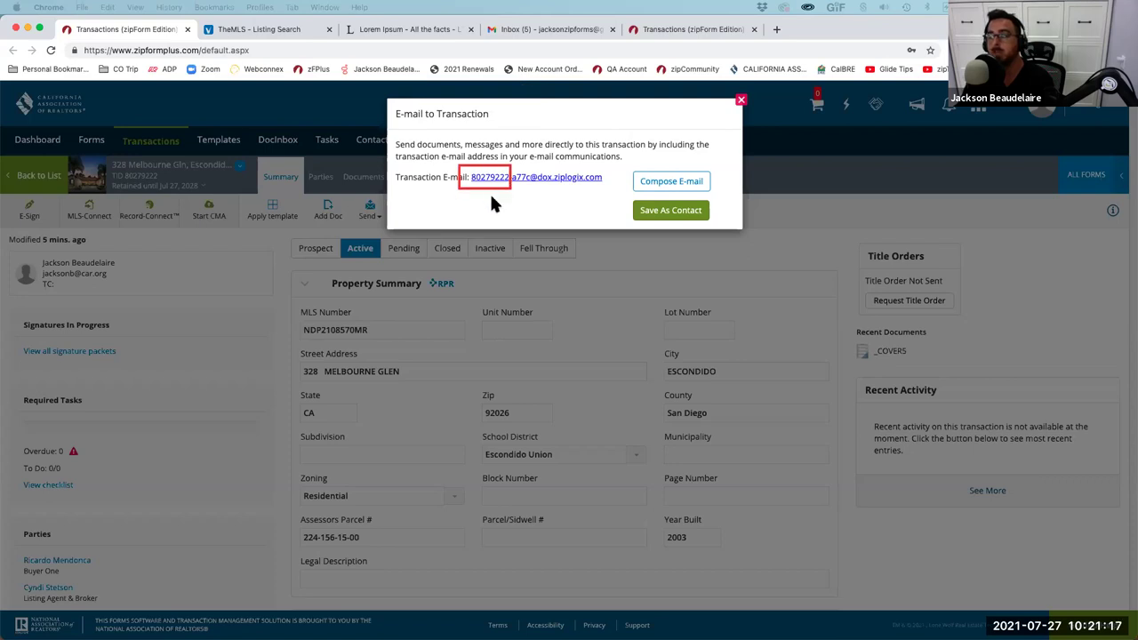
mouse_move(110, 166)
mouse_down()
mouse_move(128, 188)
mouse_move(162, 183)
mouse_up()
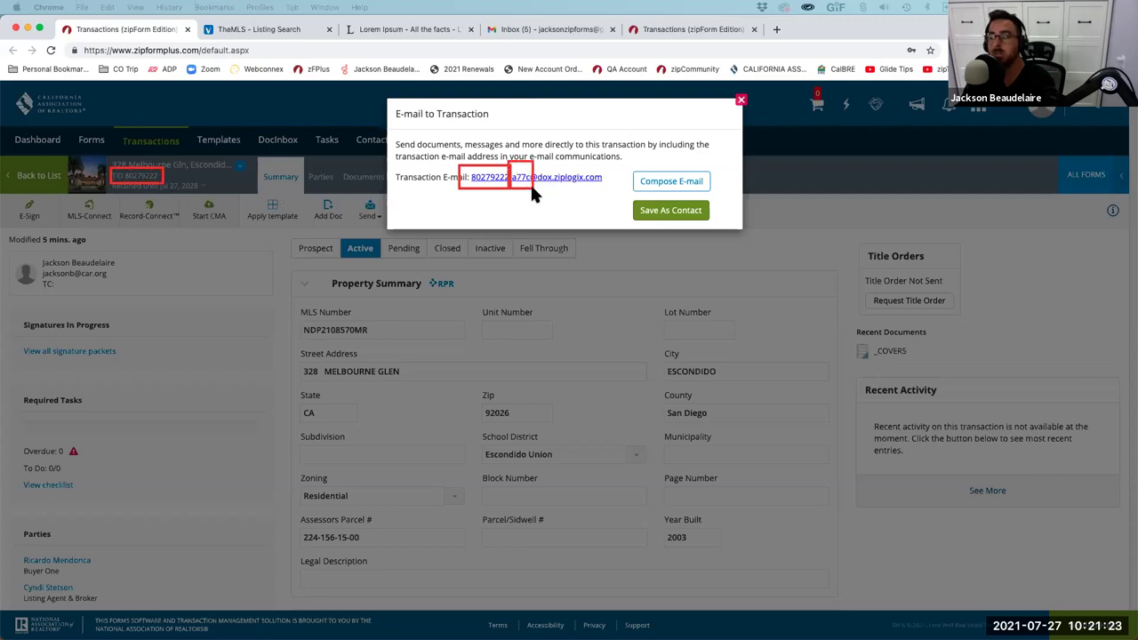
drag(531, 161, 607, 191)
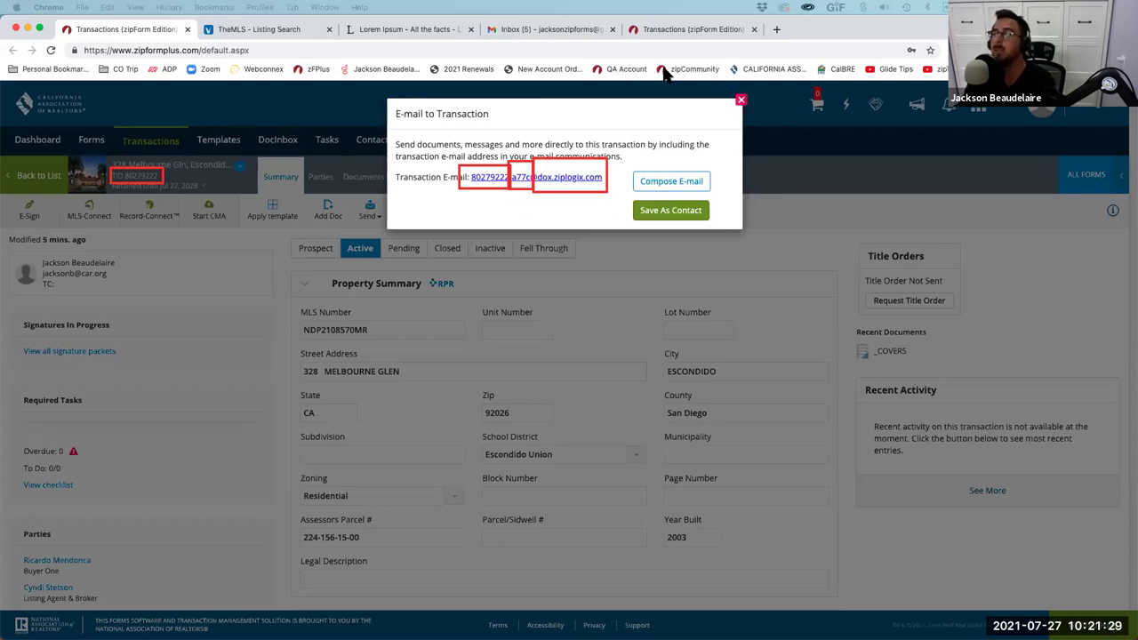
key(Escape)
drag(459, 164, 610, 190)
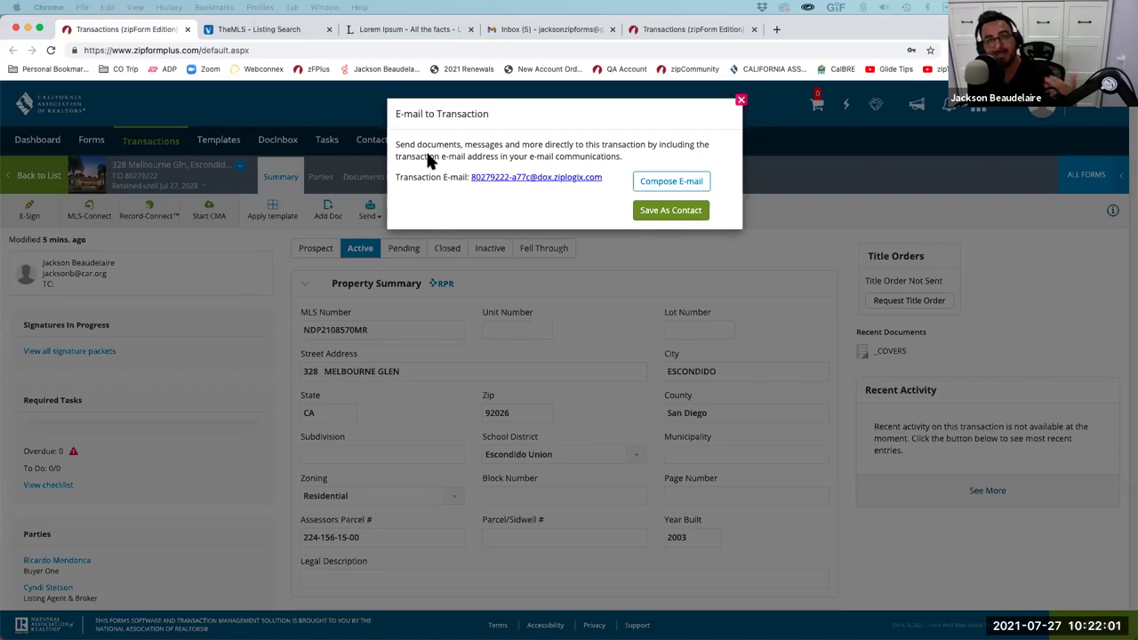
- Copy the transaction e-mail address and switch to Gmail
right_click(540, 181)
key(super+c)
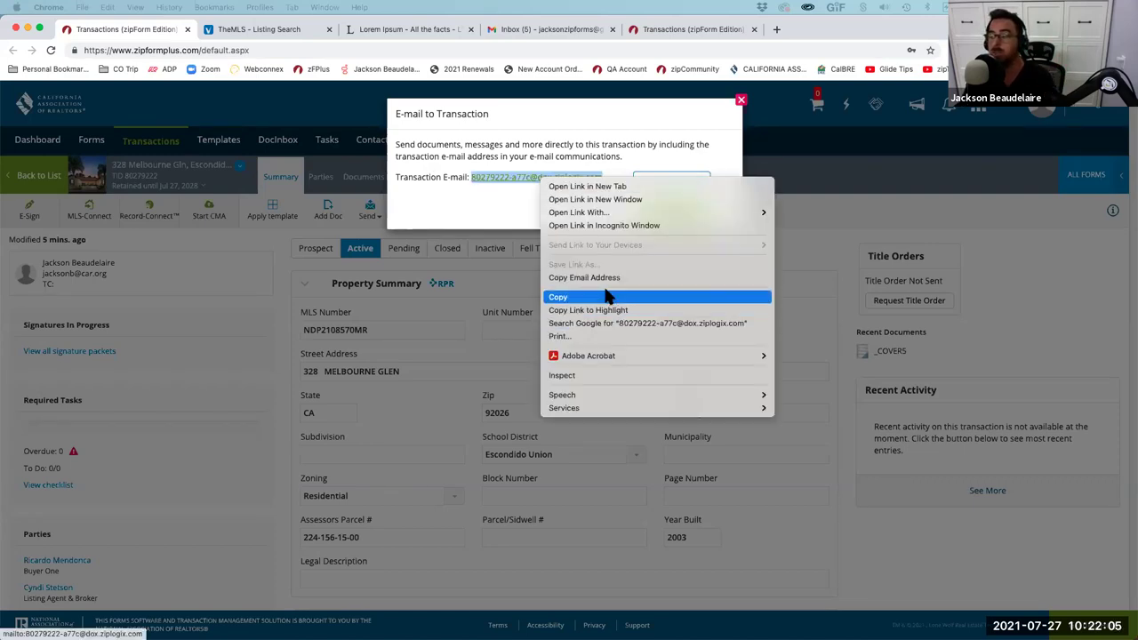
click(606, 276)
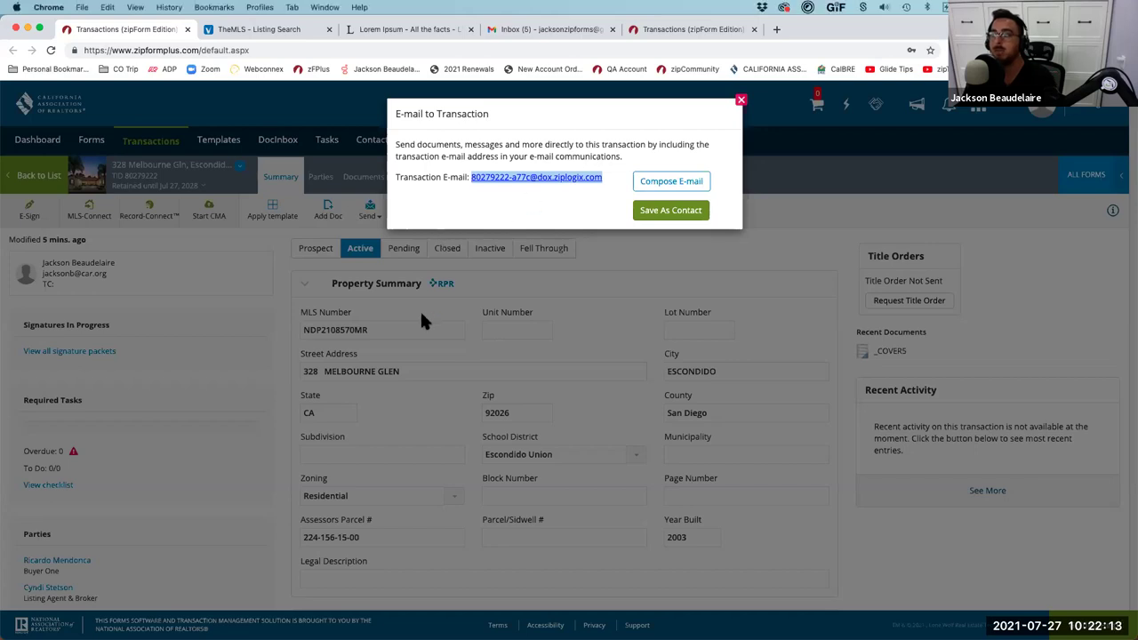
key(ctrl+Tab)
key(ctrl+Tab)
key(ctrl+Tab)
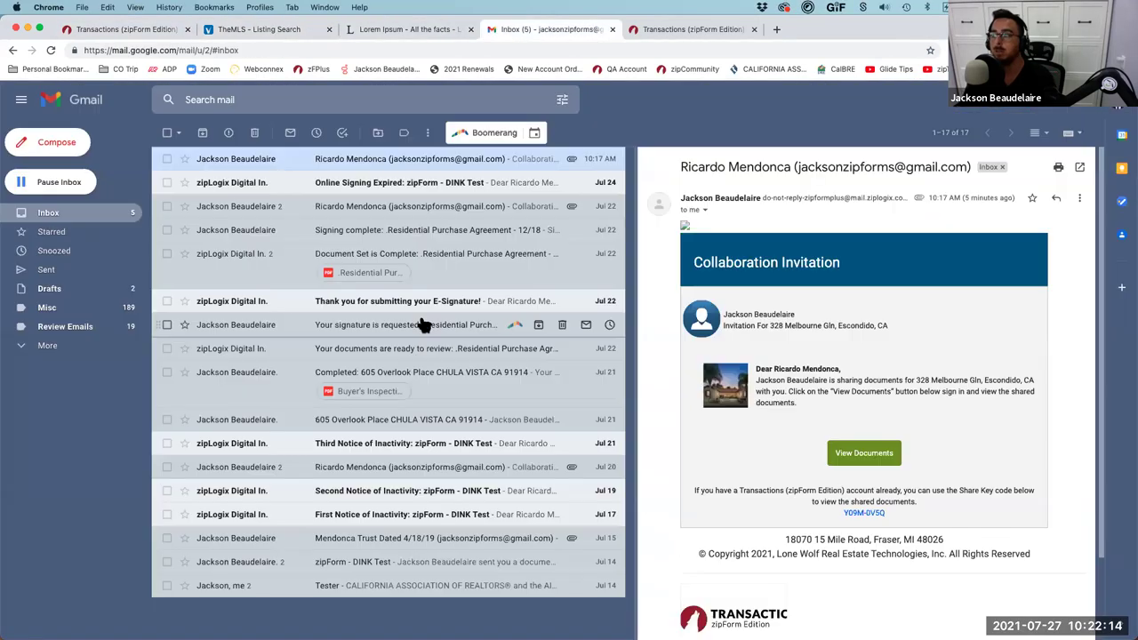
- Start a Gmail message to the suggested agent, Cc the transaction address, subject 'Lets talk about the deal'
click(55, 142)
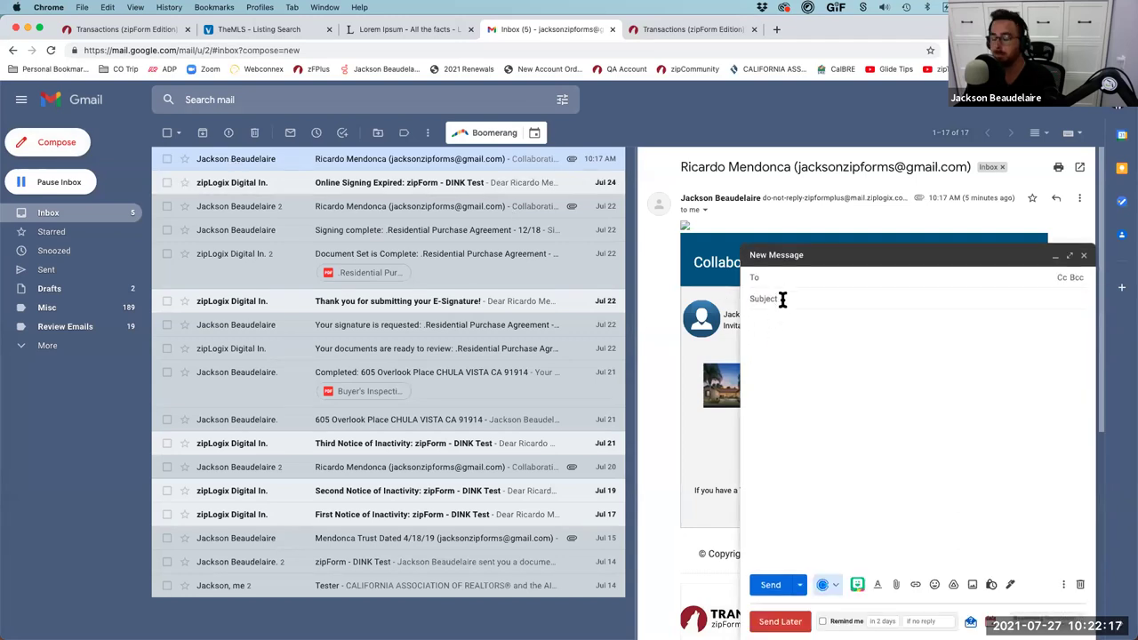
text(jacks)
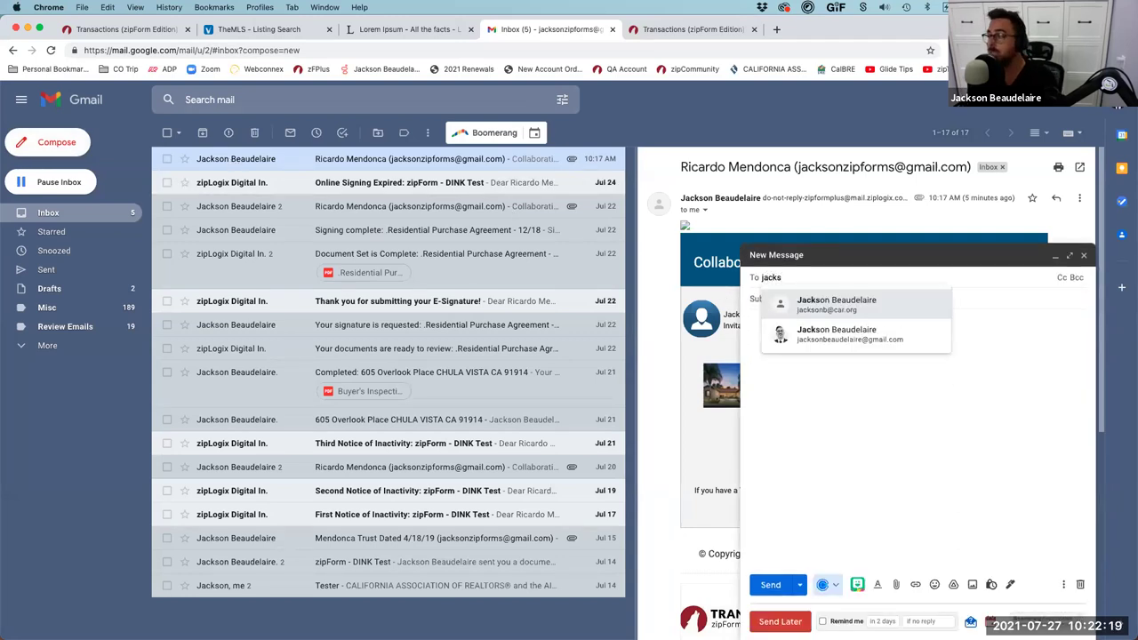
key(Return)
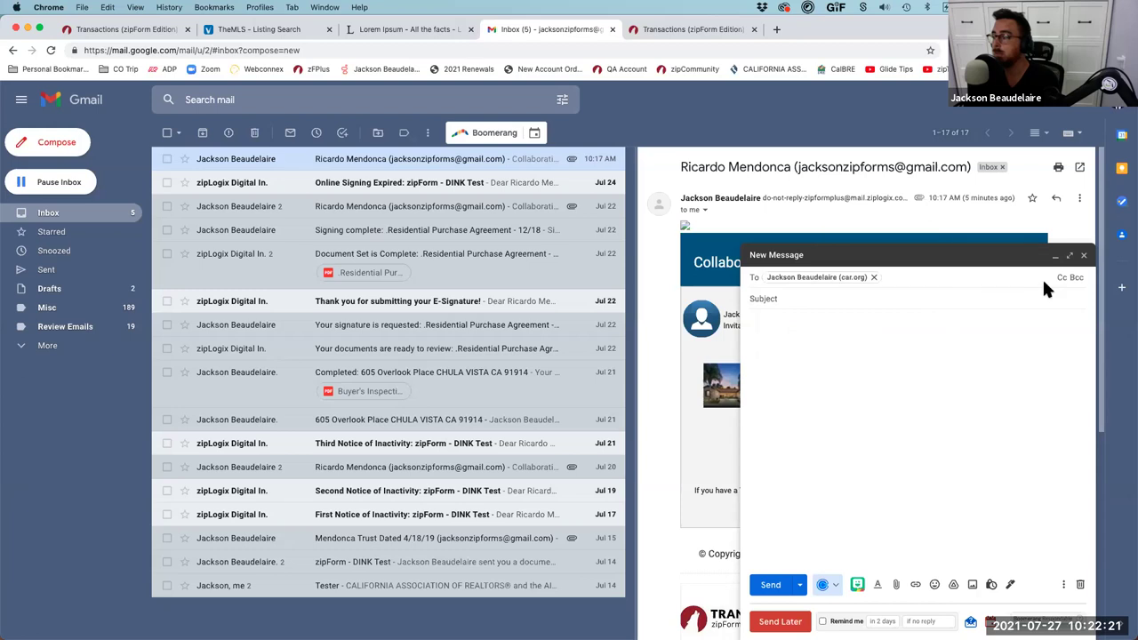
click(1063, 277)
key(super+v)
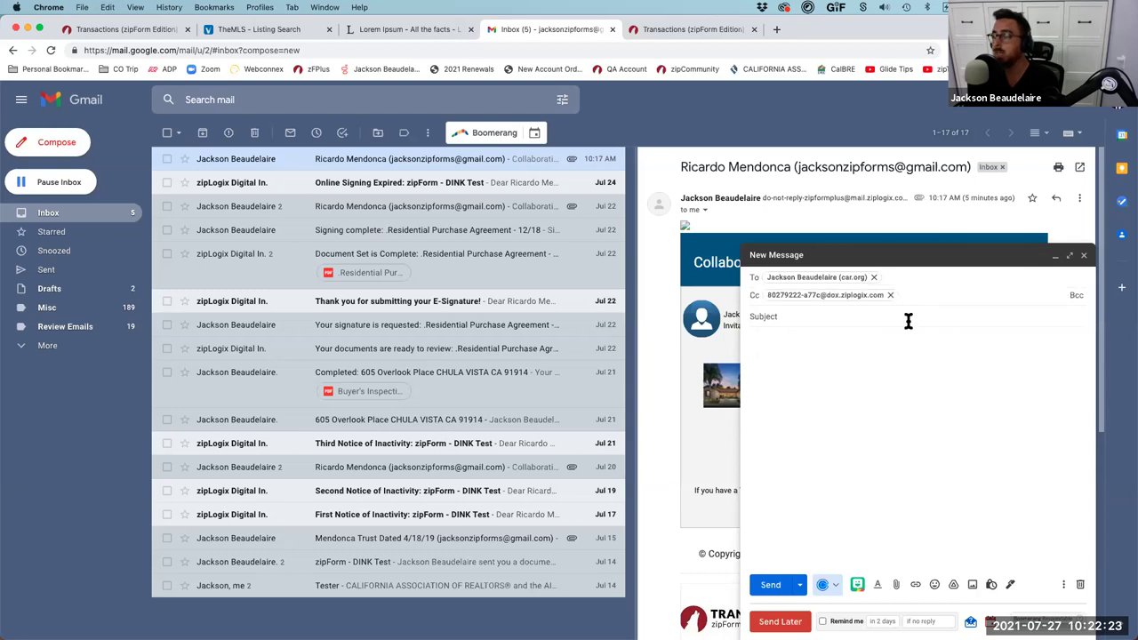
click(908, 321)
text(Lets )
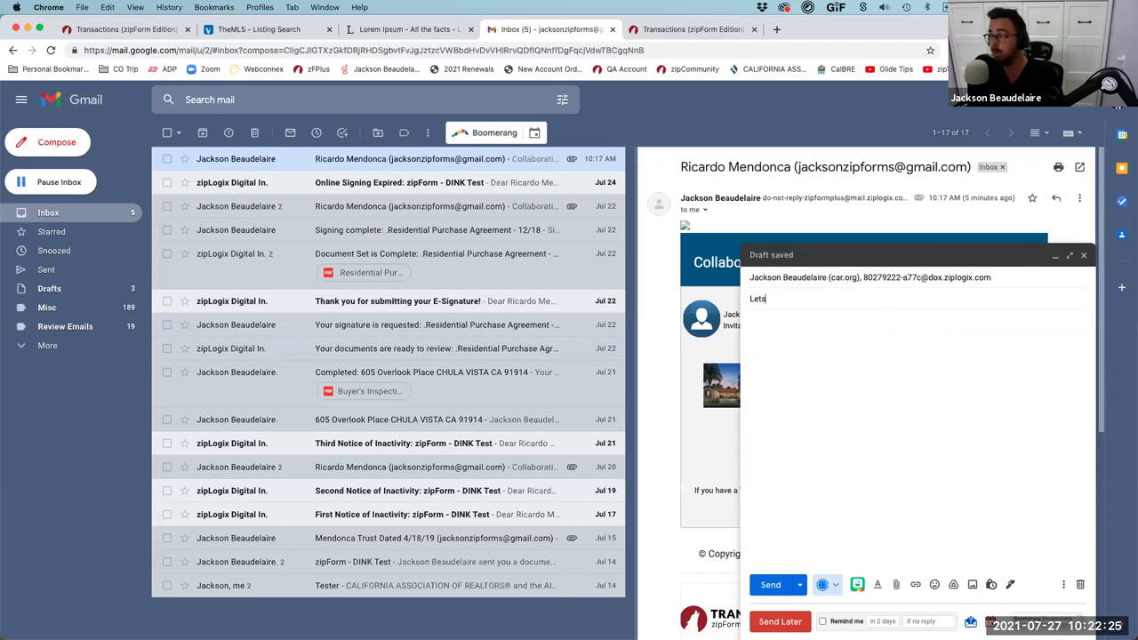
text(ta)
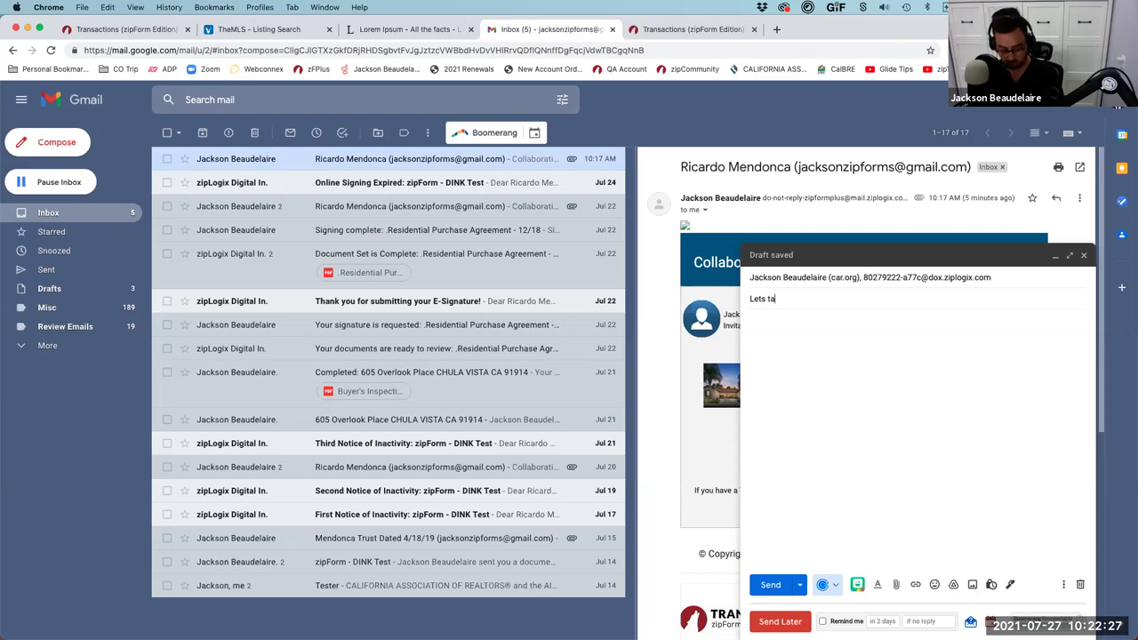
text(lk ab)
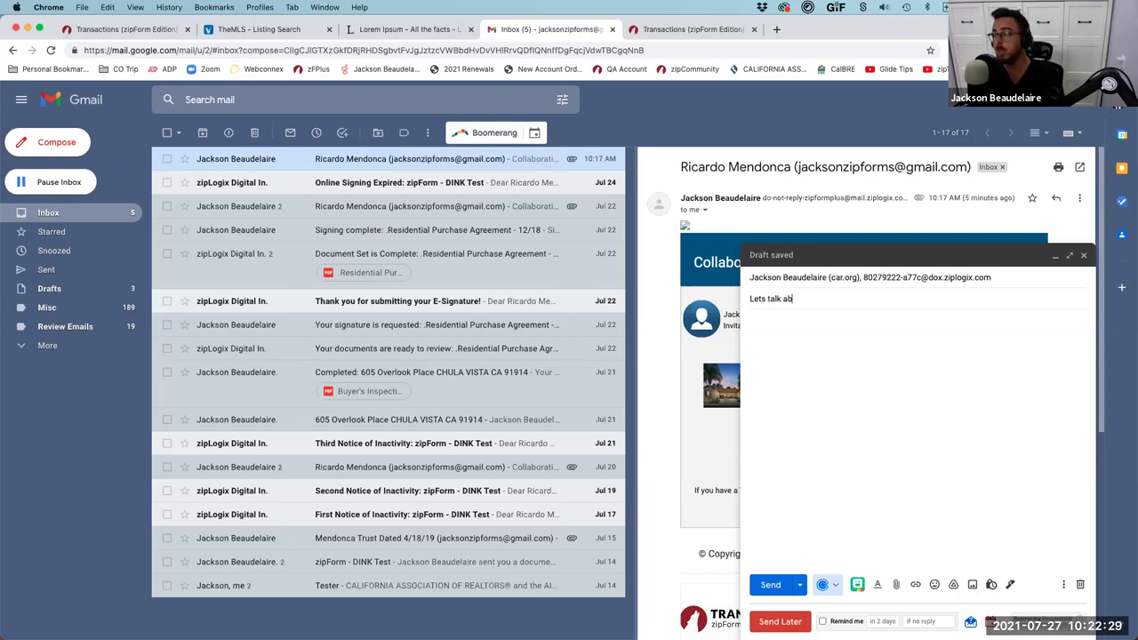
text(out the )
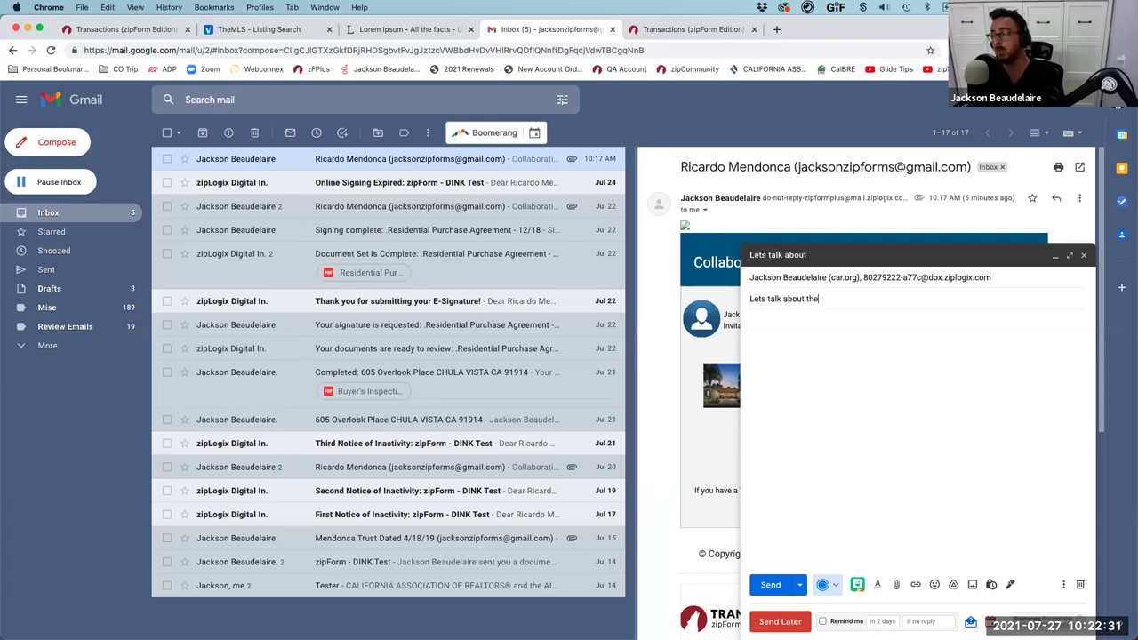
text(da)
text(al)
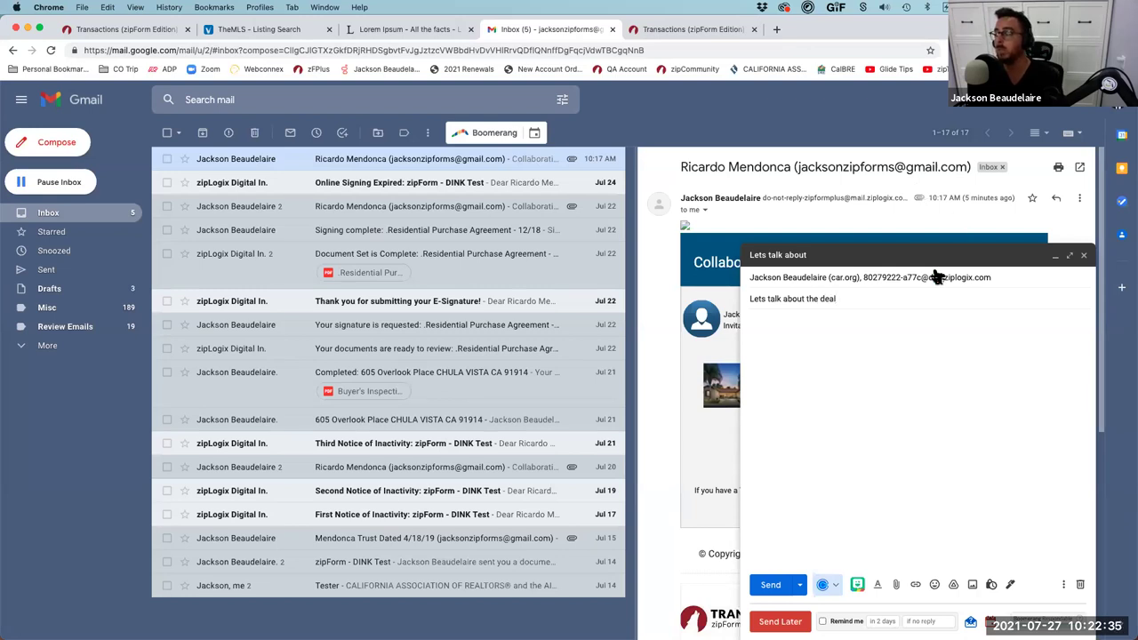
- Copy the first Lorem Ipsum paragraph into the message body
click(374, 27)
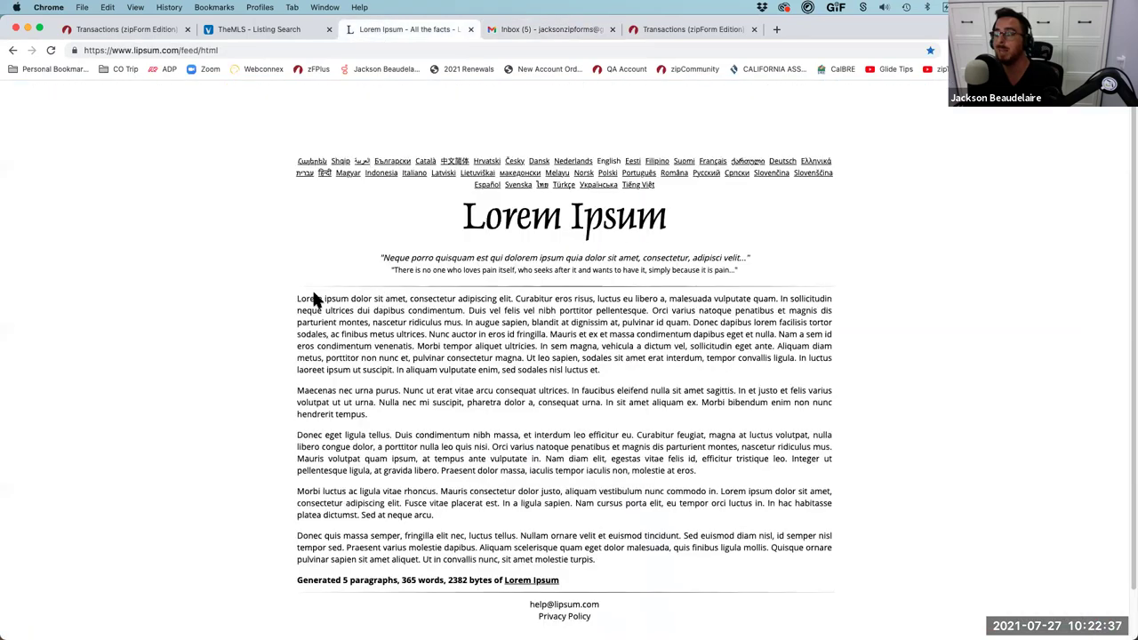
drag(298, 299, 600, 369)
key(super+c)
click(570, 28)
key(super+v)
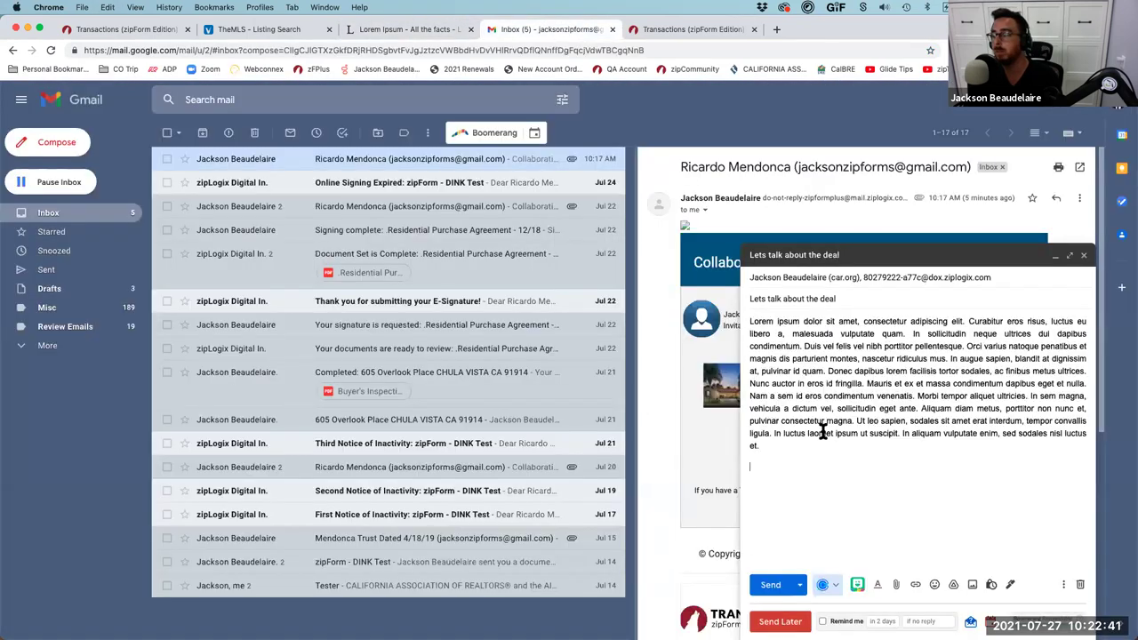
- Attach Pre-Approval V2.pdf and send the message
click(896, 585)
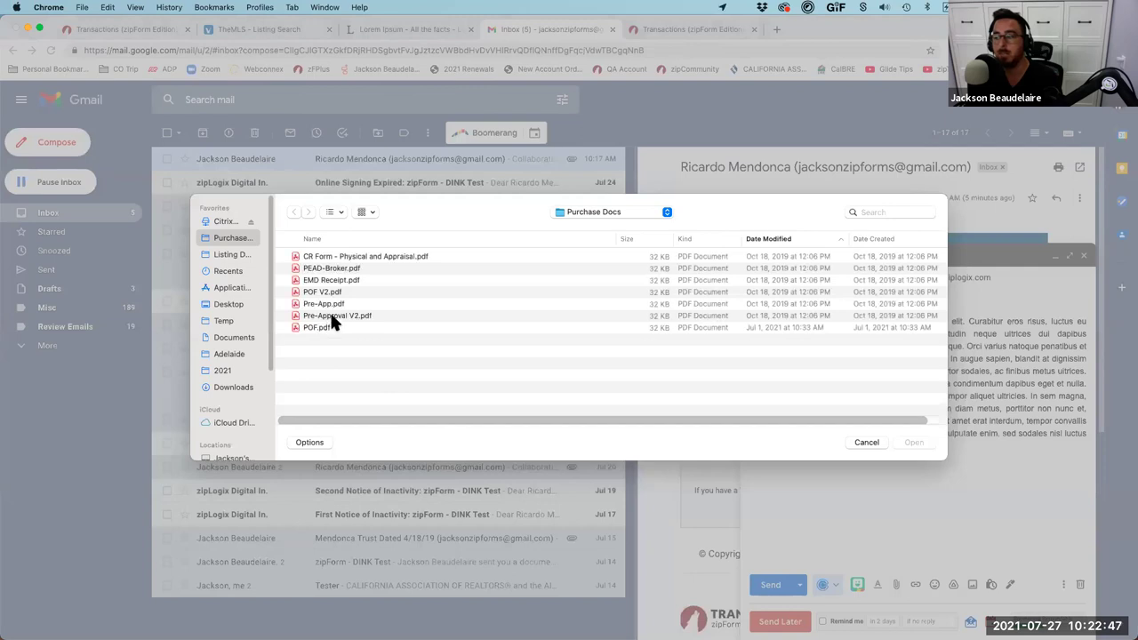
click(330, 313)
click(915, 443)
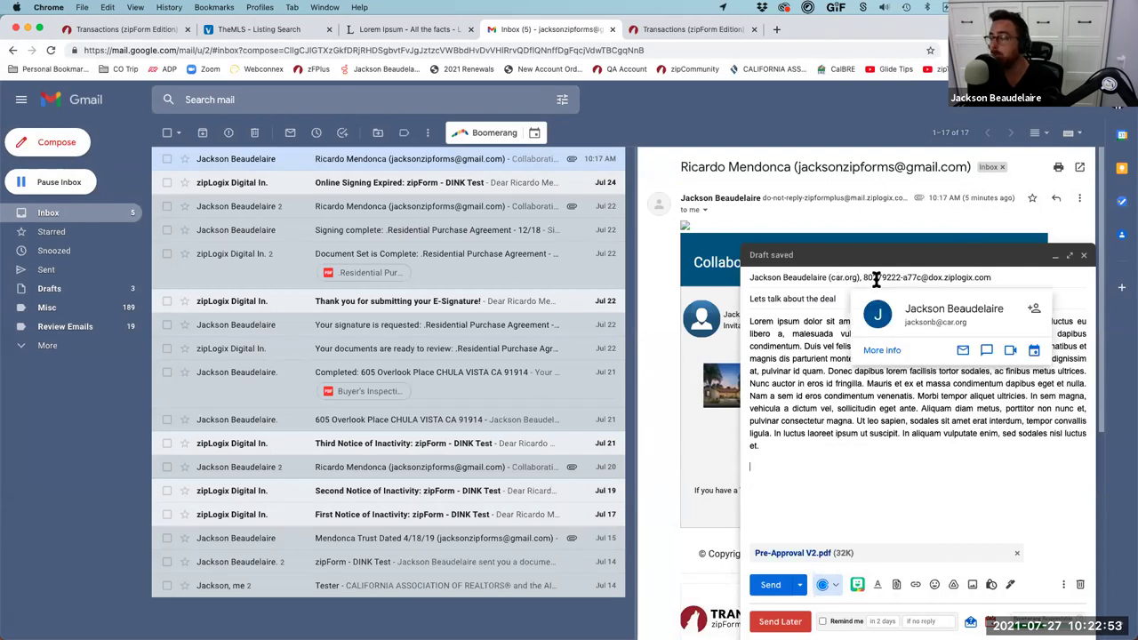
mouse_move(895, 279)
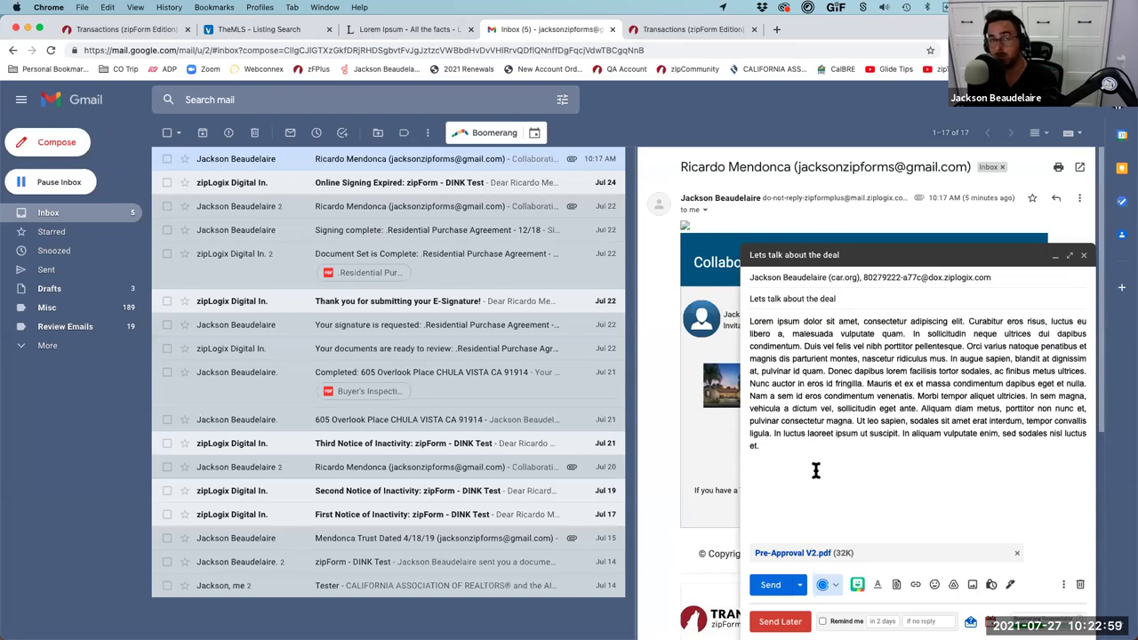
click(771, 585)
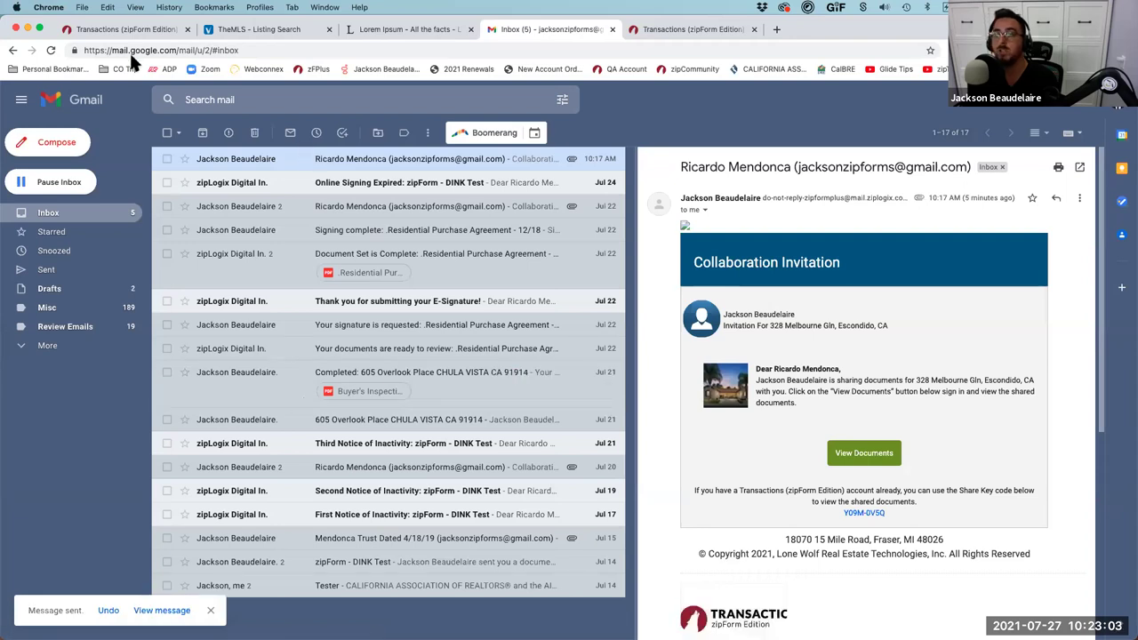
- Close the E-mail to Transaction dialog and bring up this transaction's fax cover sheet
click(89, 30)
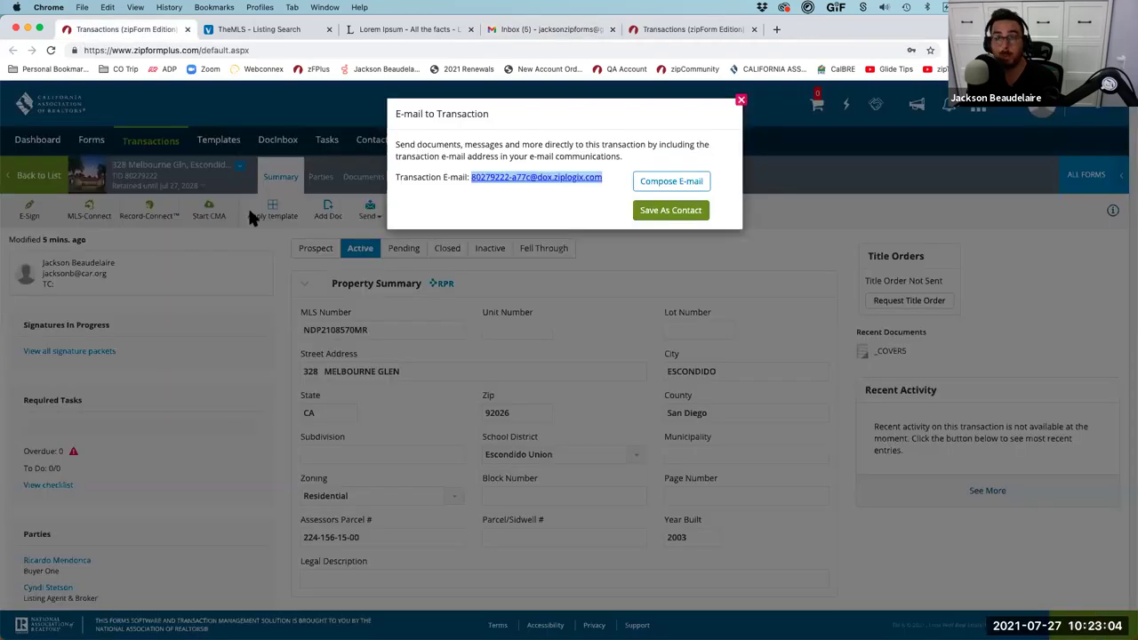
click(740, 100)
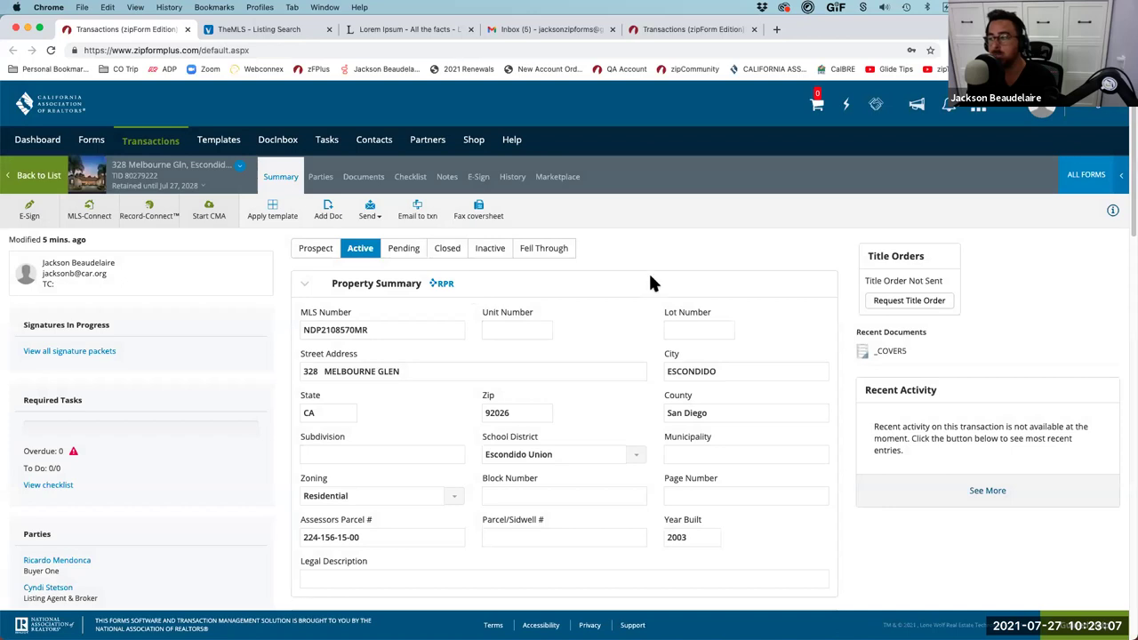
click(481, 215)
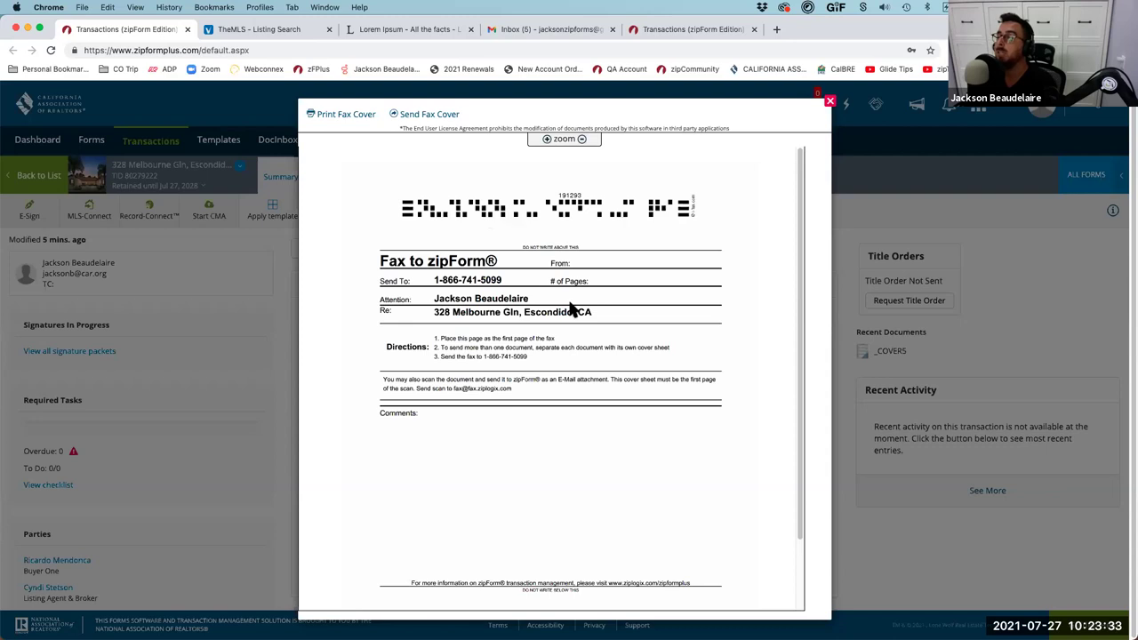
scroll(520, 357, down, 2)
scroll(447, 246, up, 2)
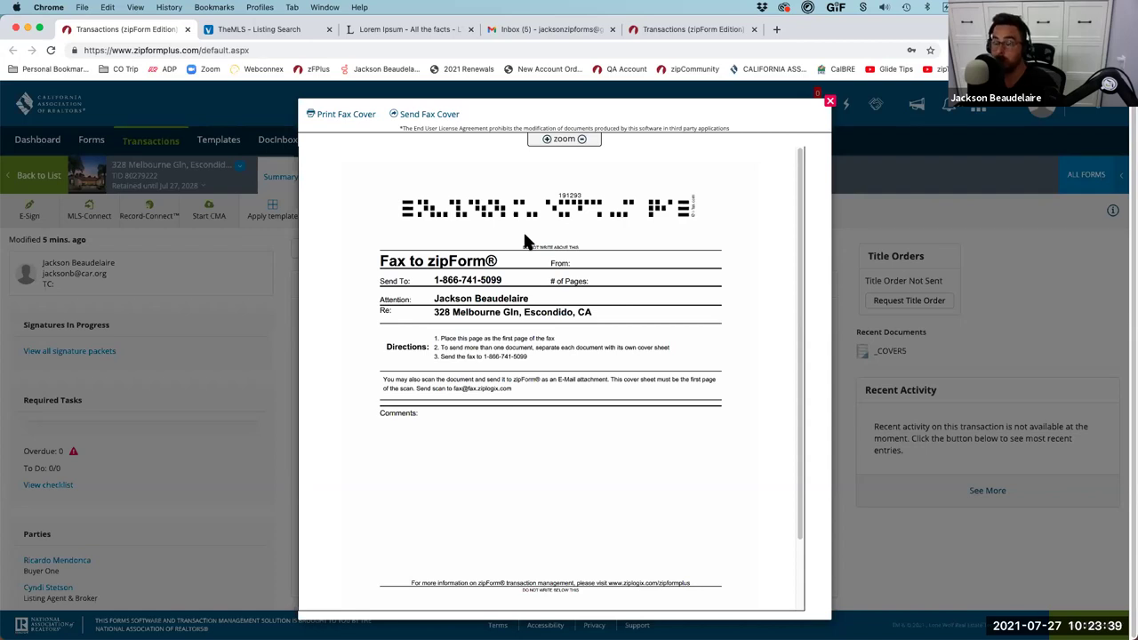
- Draw rectangles around the fax cover's barcode header, Re: line, From and # of Pages fields
key(alt+shift+a)
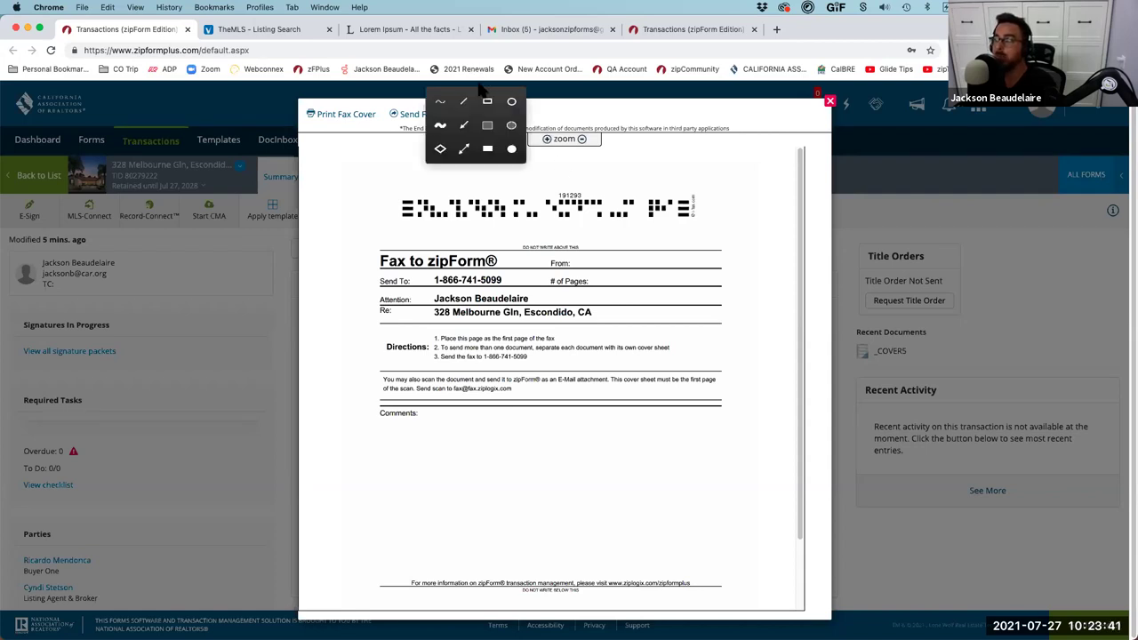
click(487, 103)
drag(355, 176, 720, 234)
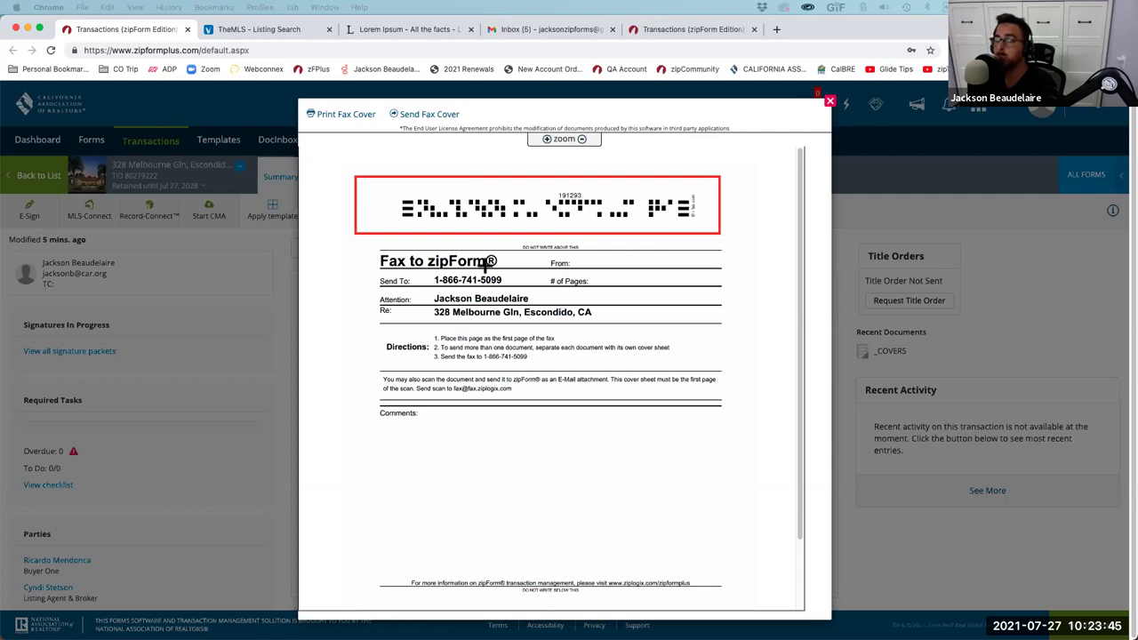
drag(366, 305, 636, 328)
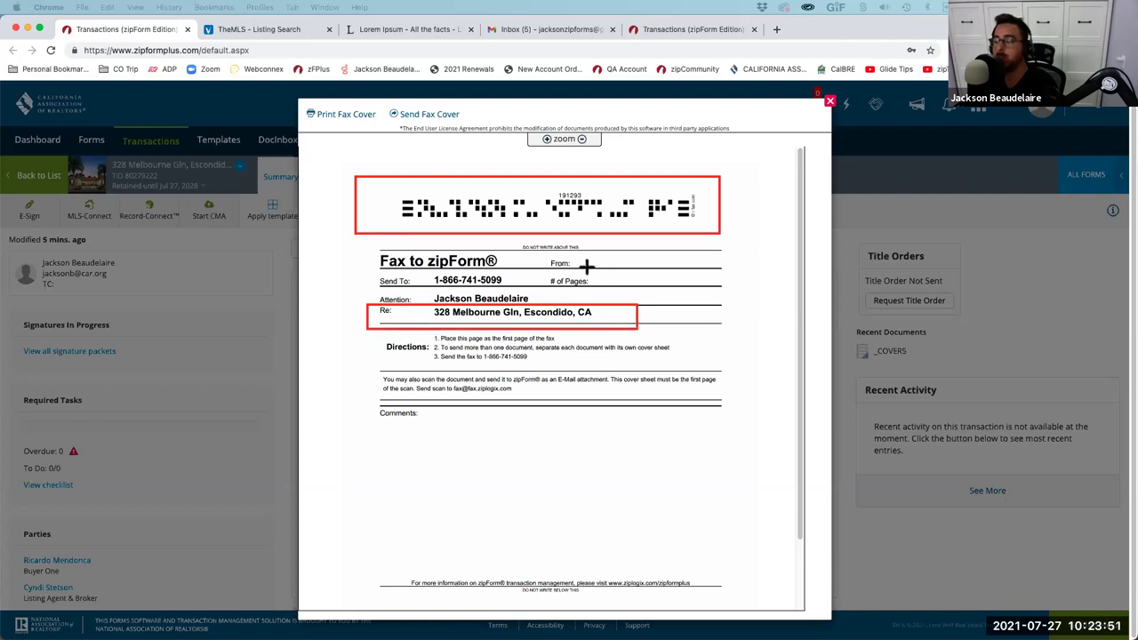
drag(582, 253, 722, 264)
mouse_move(579, 268)
mouse_down()
mouse_move(767, 279)
mouse_move(757, 293)
mouse_move(732, 291)
mouse_up()
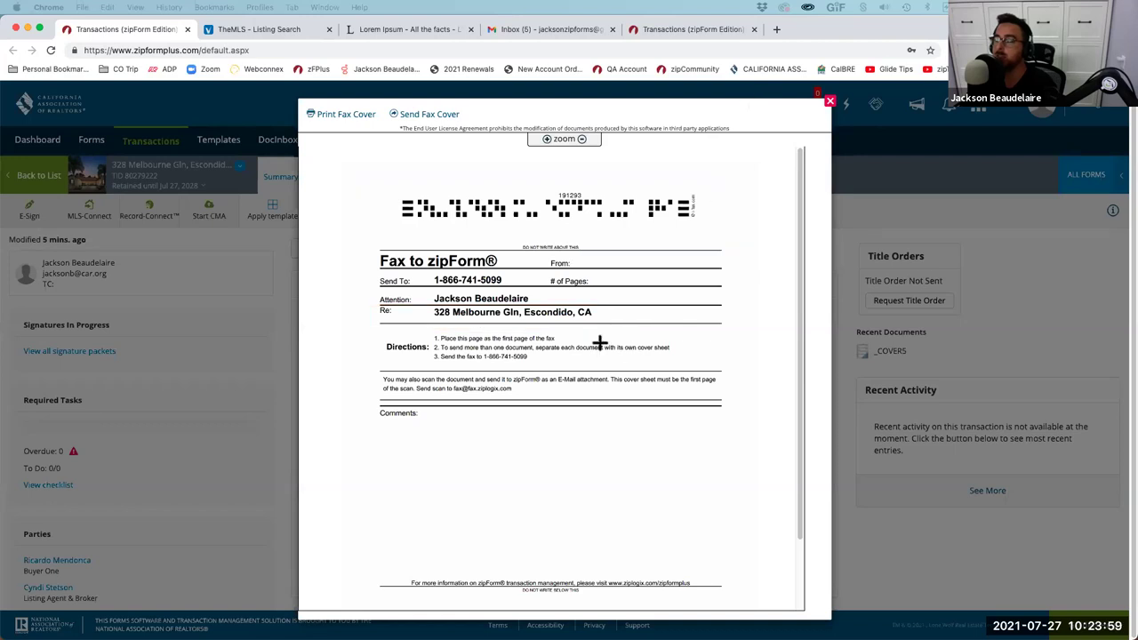
mouse_move(349, 162)
mouse_down()
mouse_move(423, 296)
mouse_move(727, 464)
mouse_up()
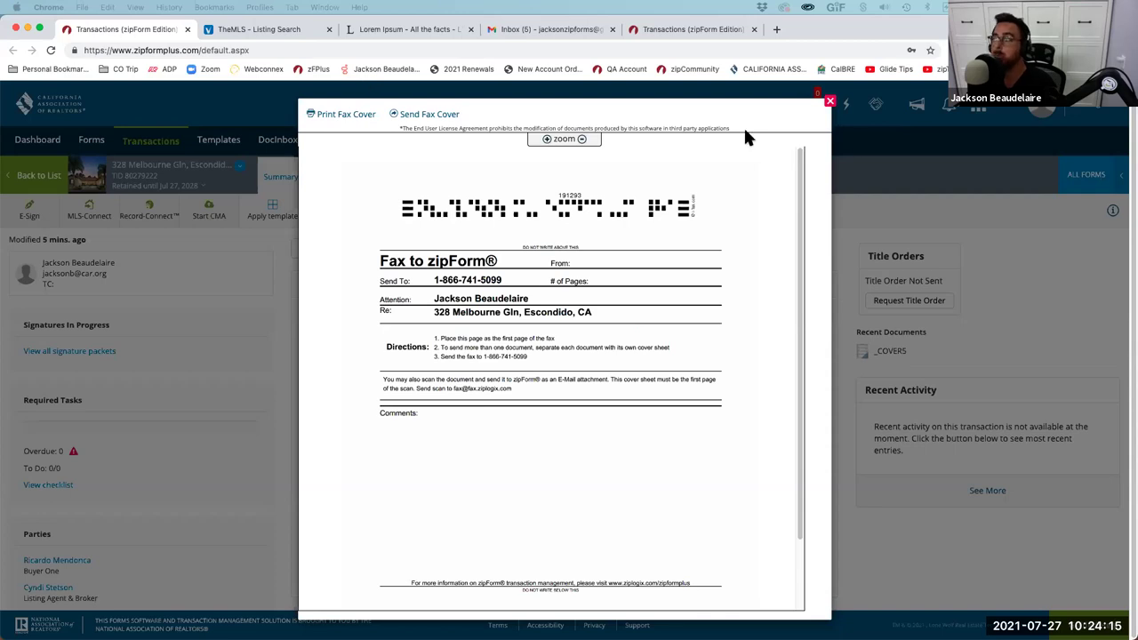
- Close the fax cover sheet and select the Residential Purchase Agreement in Documents
click(828, 100)
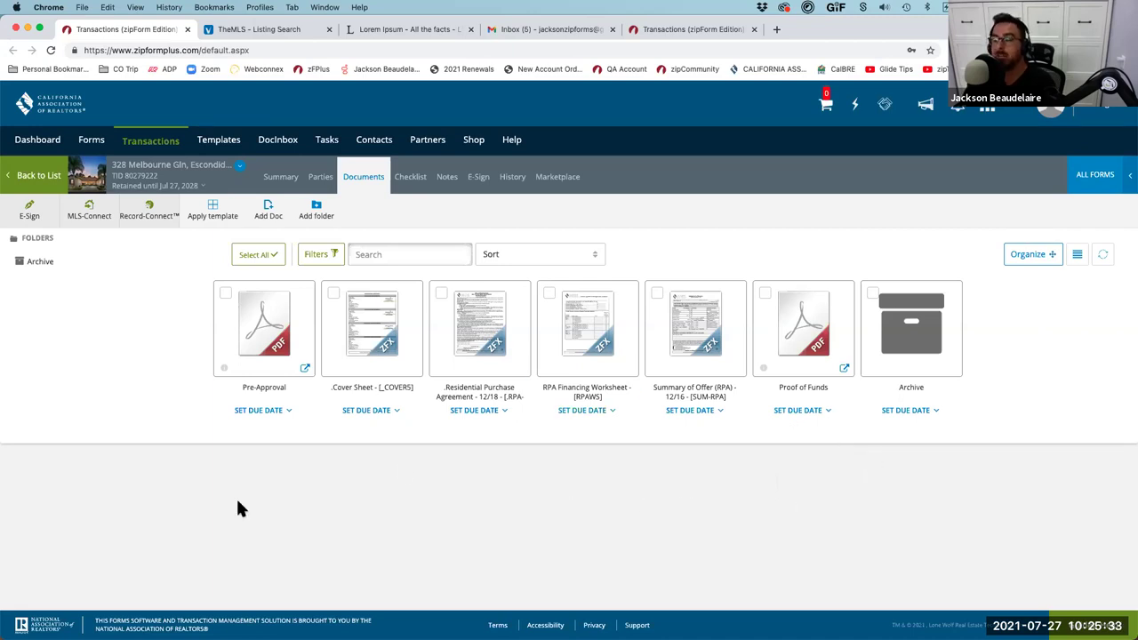
click(473, 322)
- Load the packet in Form Editor Classic, switch to fullscreen and scroll through the agreement
click(440, 164)
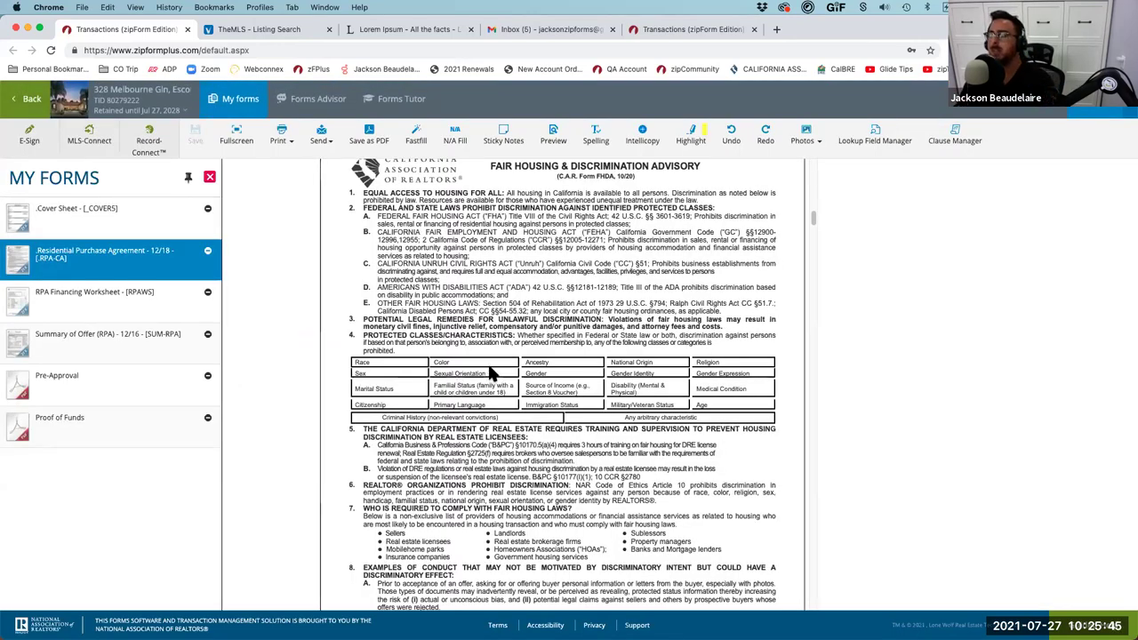
scroll(487, 365, down, 10)
scroll(485, 371, down, 15)
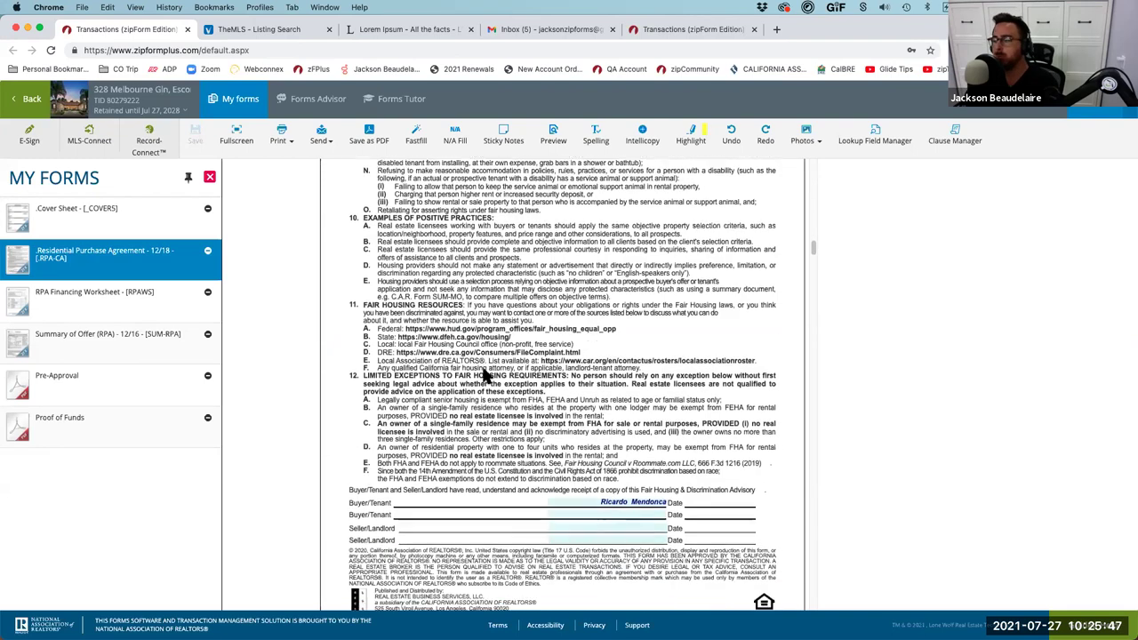
scroll(485, 368, down, 15)
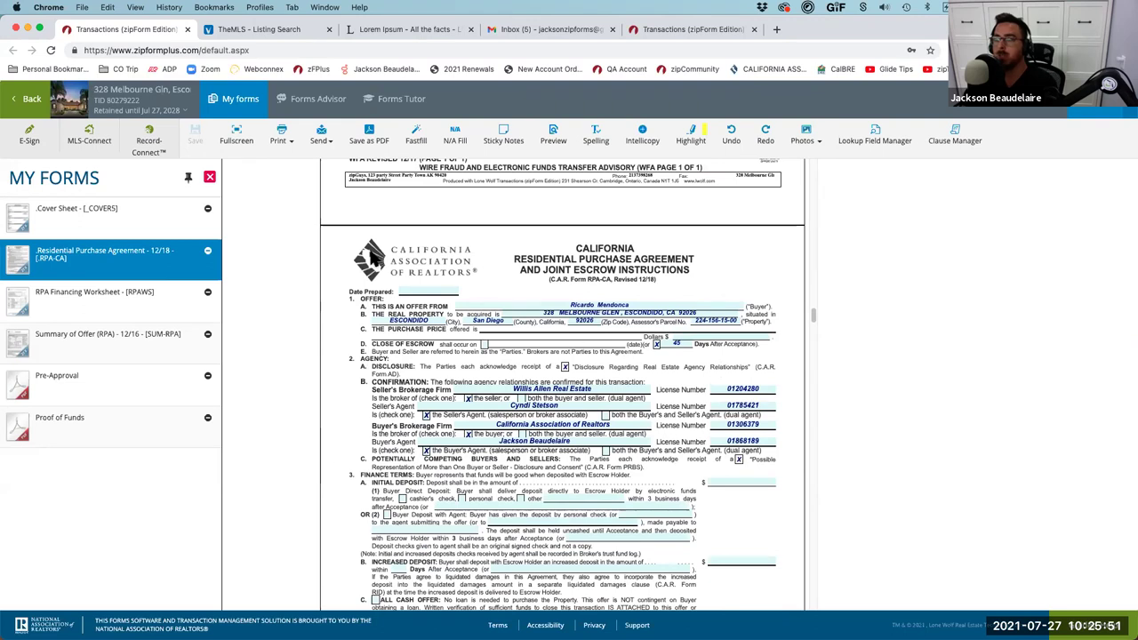
click(228, 138)
scroll(651, 324, down, 15)
scroll(650, 324, down, 20)
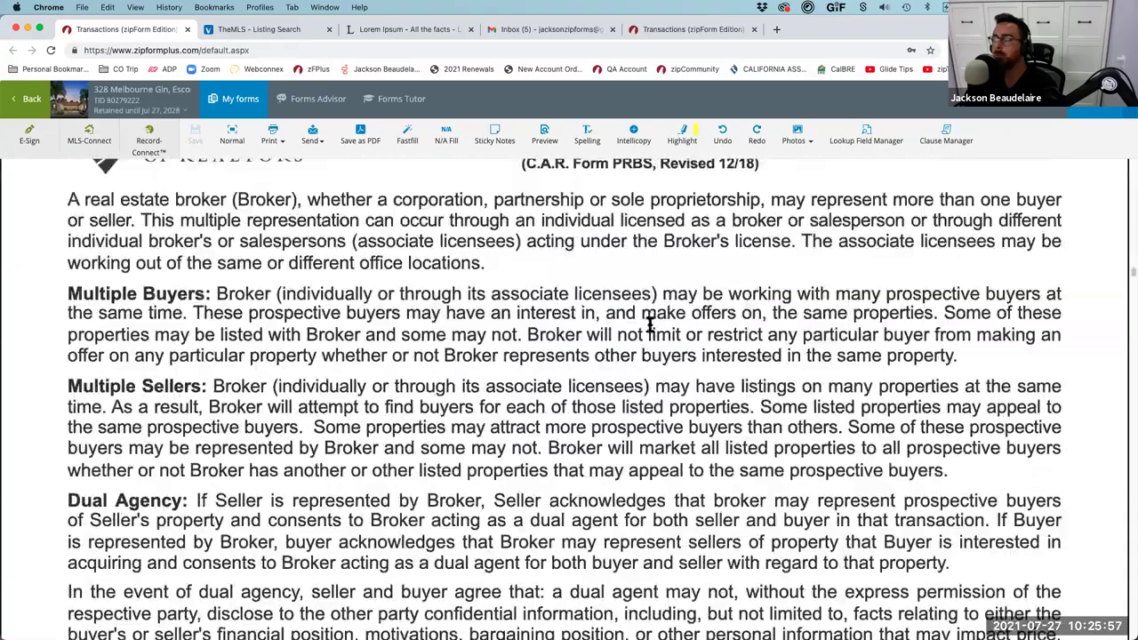
scroll(651, 333, down, 20)
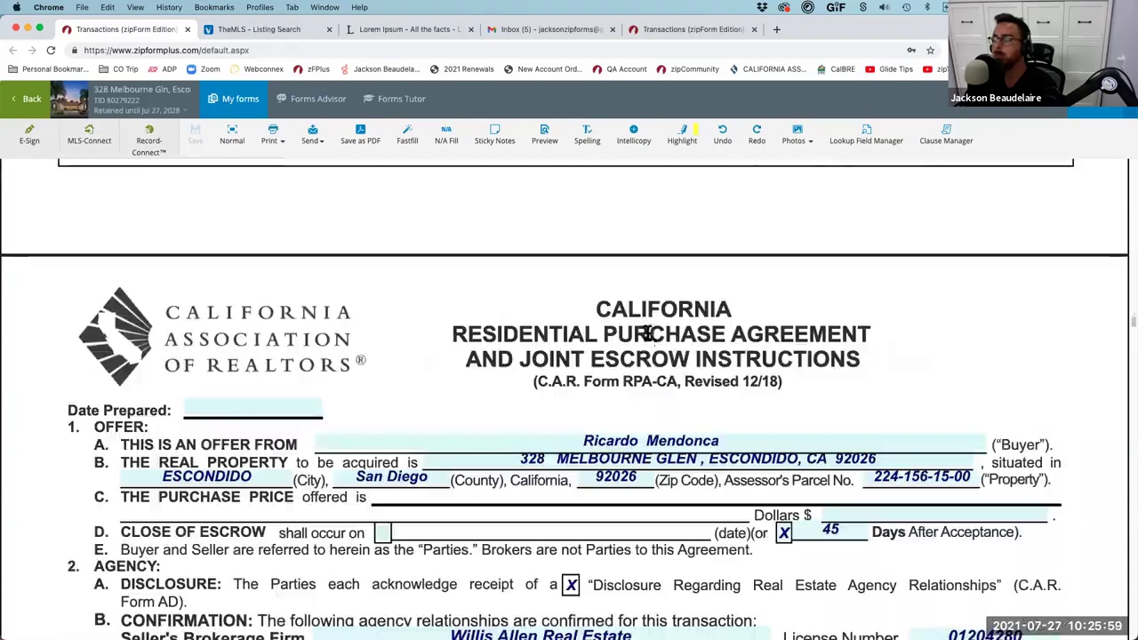
- Set Date Prepared to 07/27/2021 and the purchase price to 962,500, then open My forms
click(234, 196)
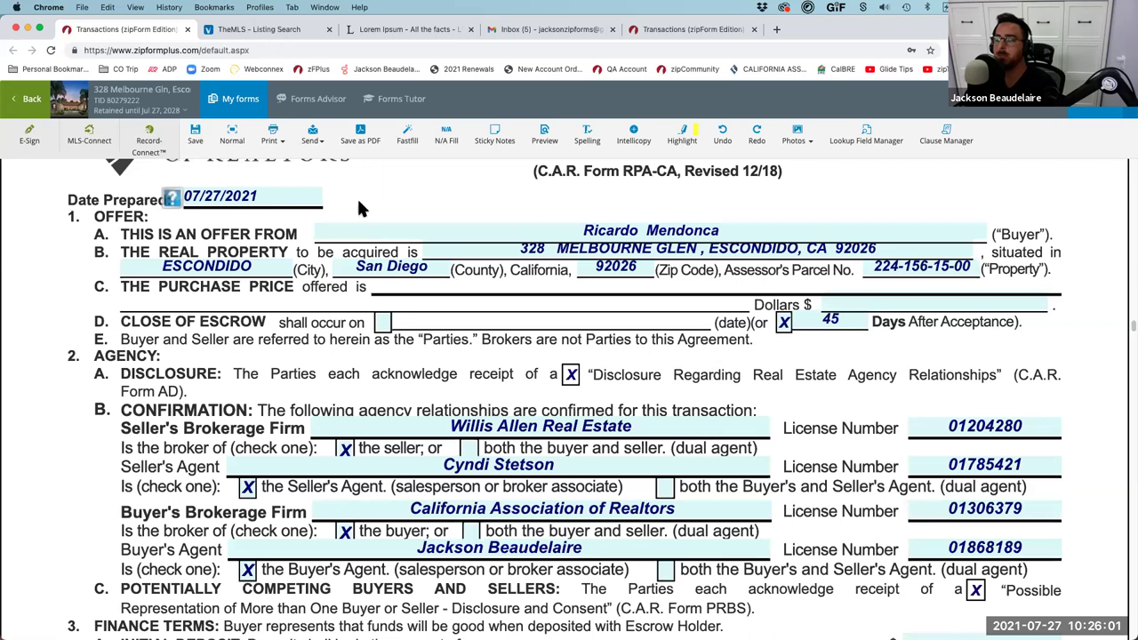
click(879, 303)
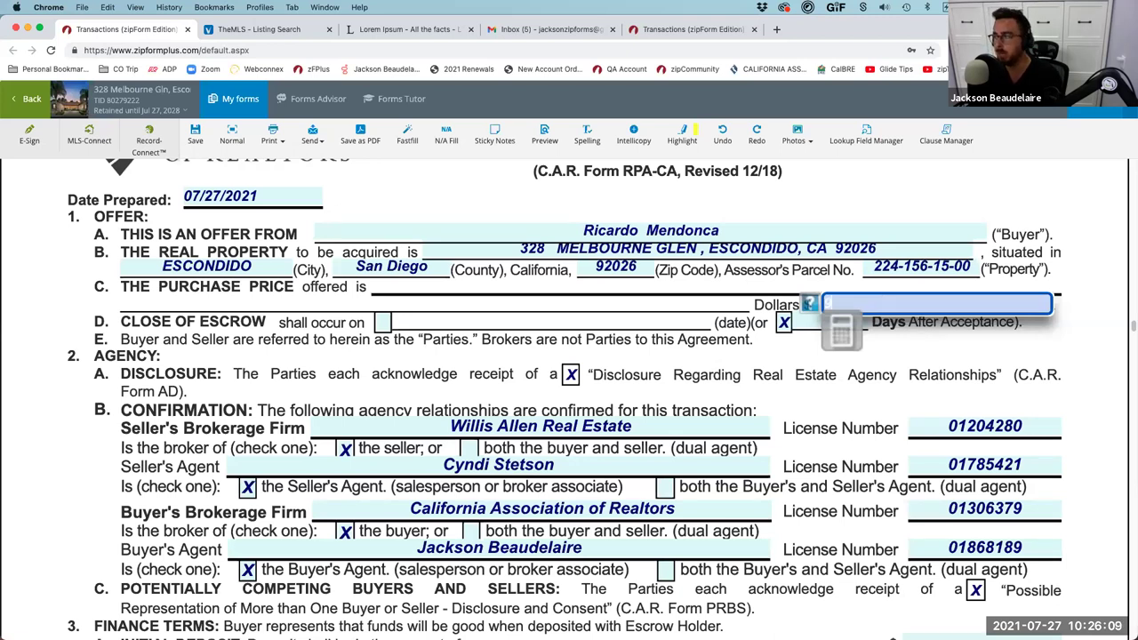
key(Tab)
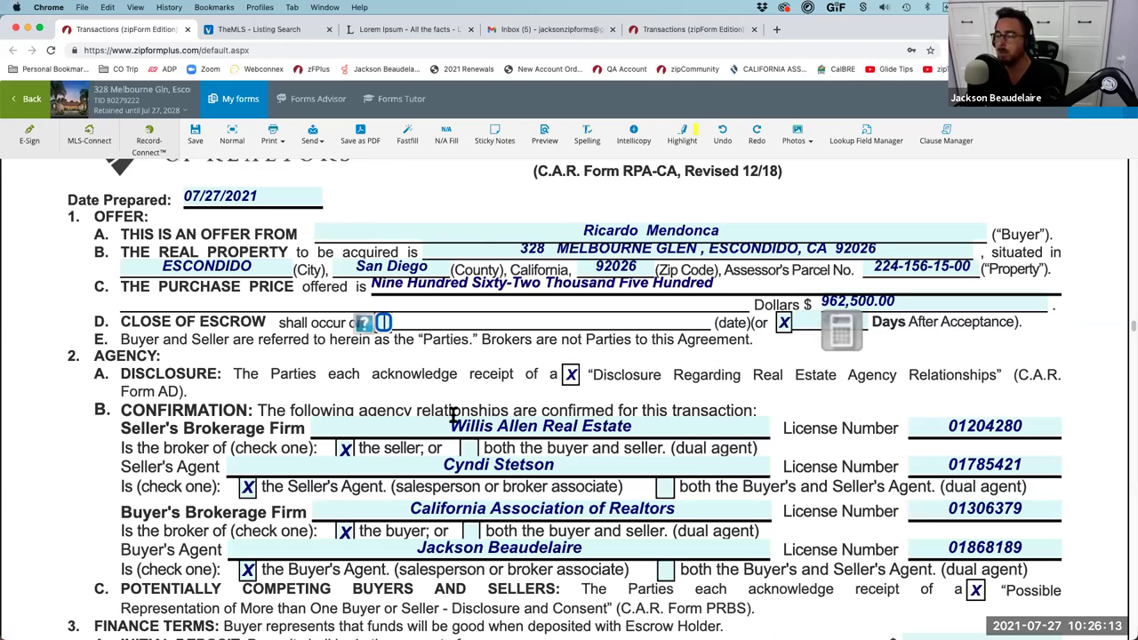
scroll(453, 414, down, 2)
scroll(418, 417, down, 10)
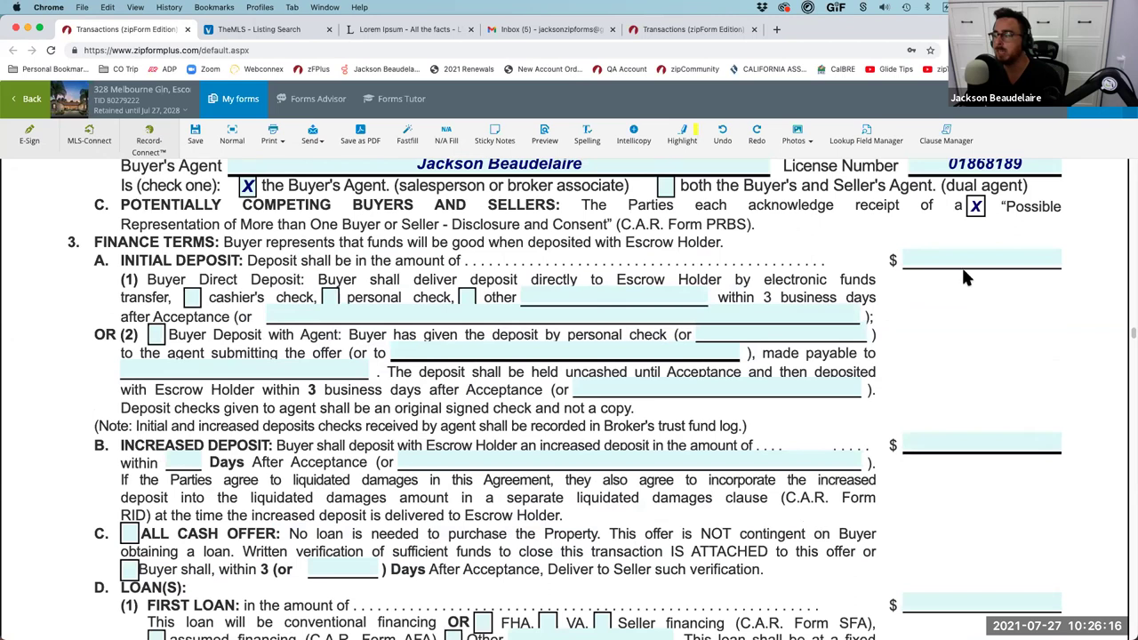
click(965, 259)
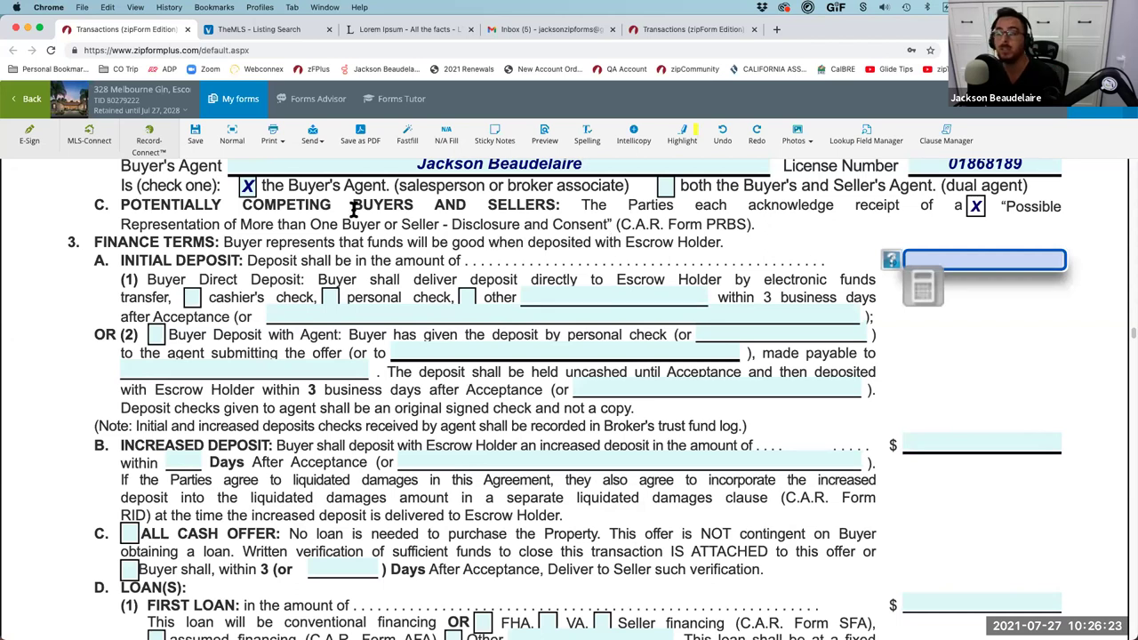
click(239, 99)
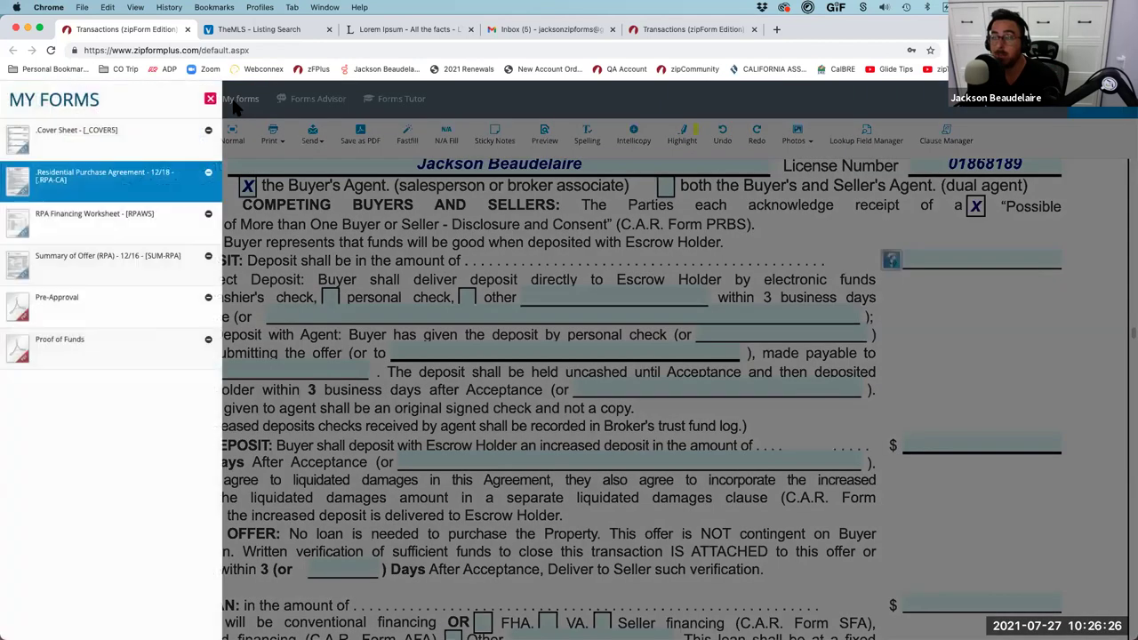
- On the RPA Financing Worksheet, choose a 3% initial deposit and a 75% first loan
click(92, 222)
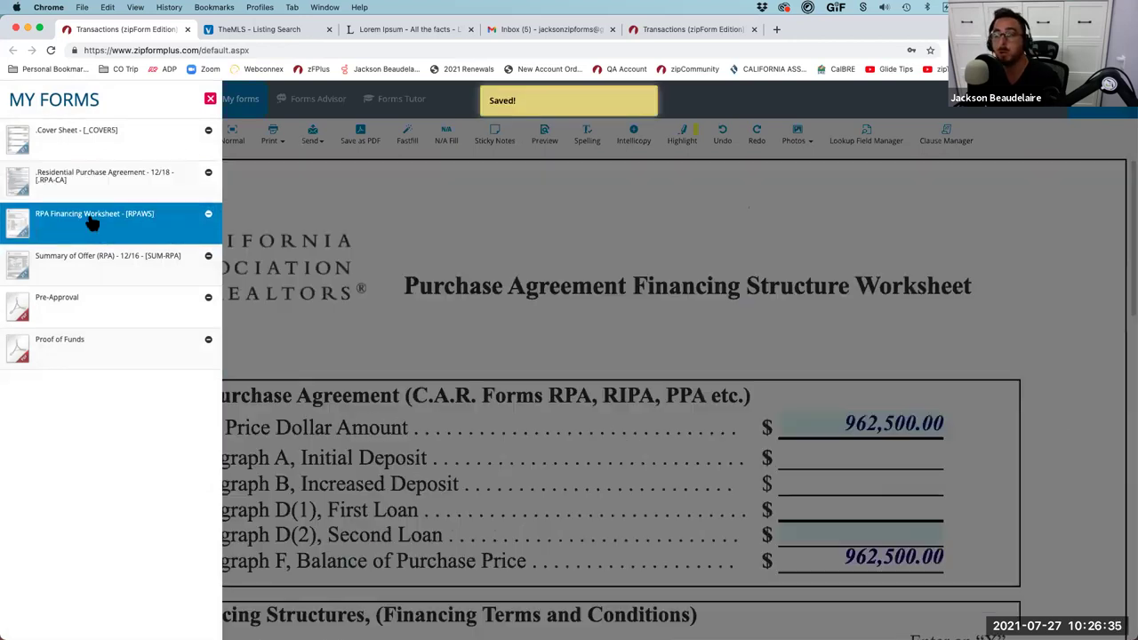
click(492, 289)
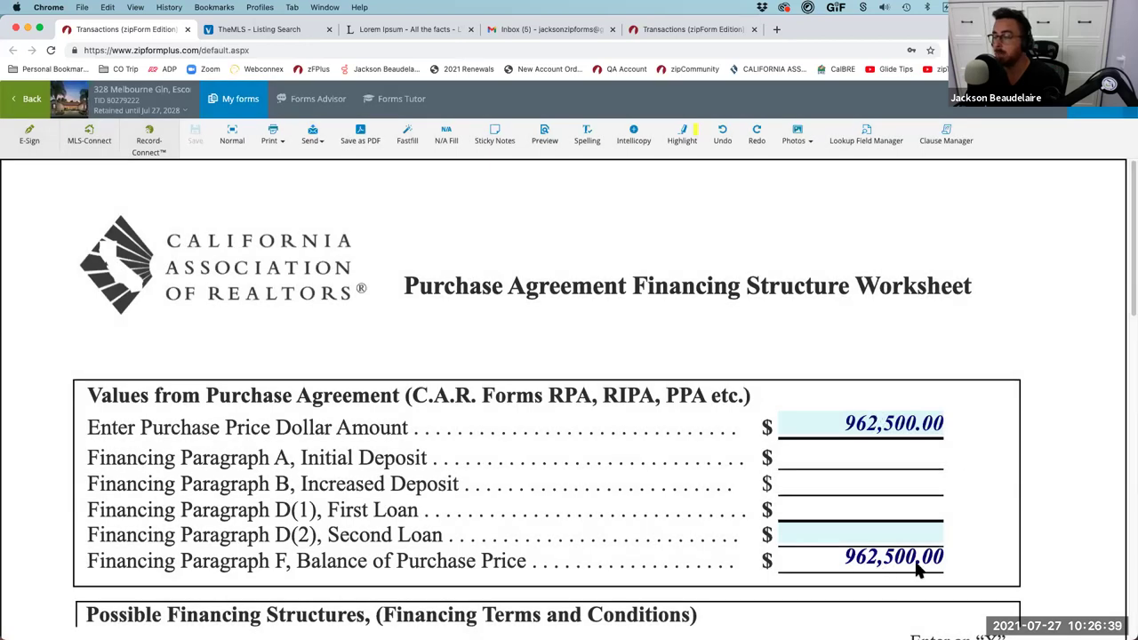
scroll(910, 530, down, 5)
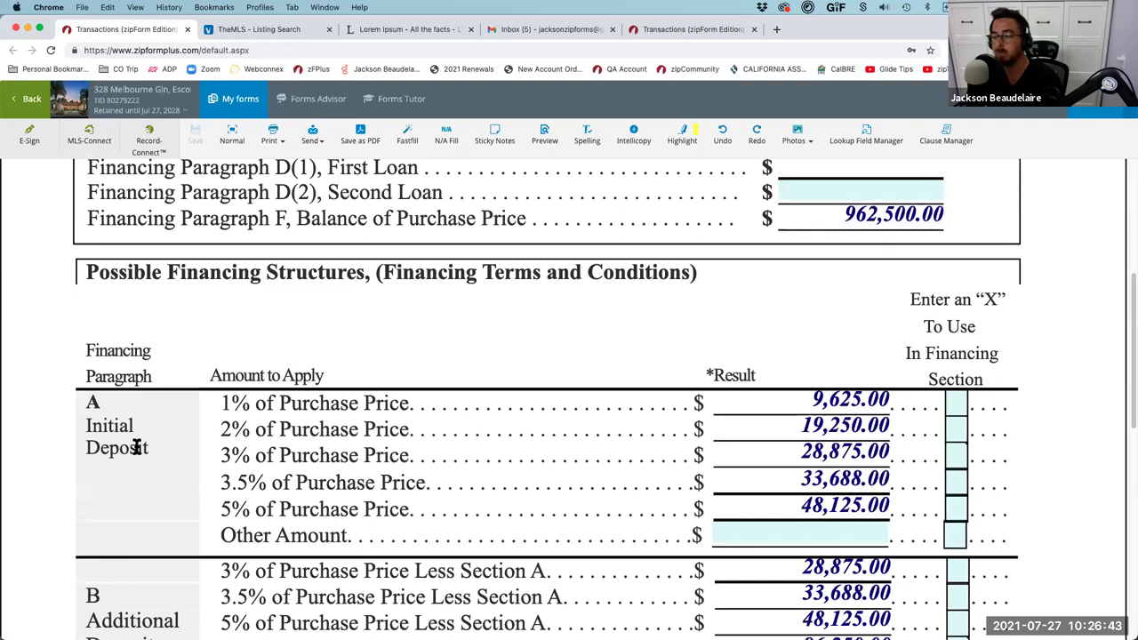
click(955, 458)
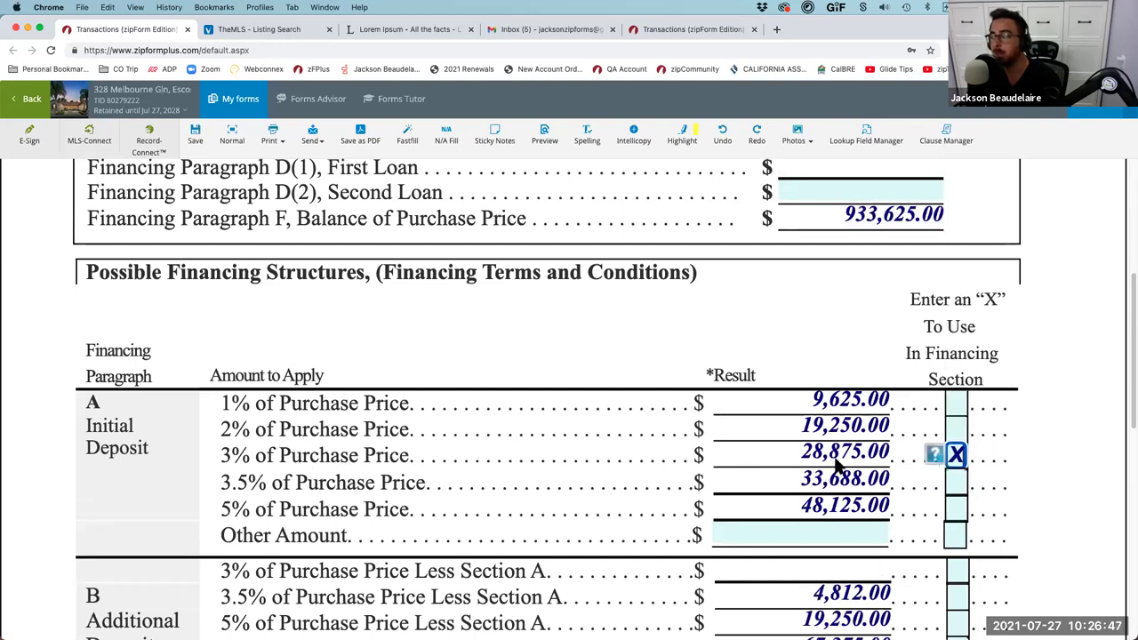
scroll(839, 468, up, 3)
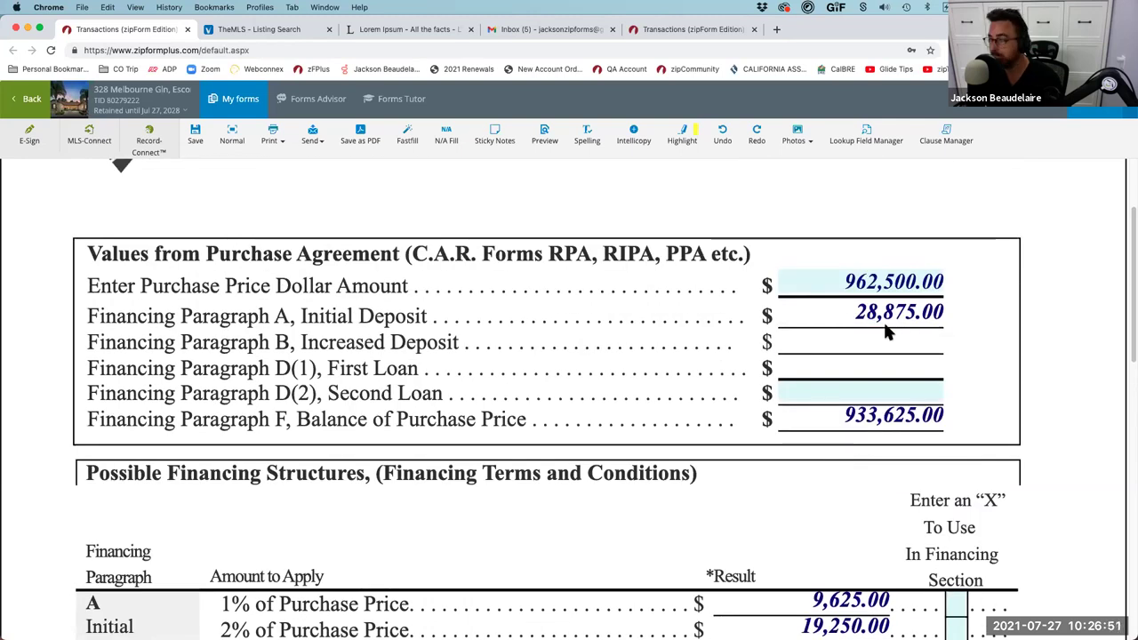
scroll(885, 329, down, 8)
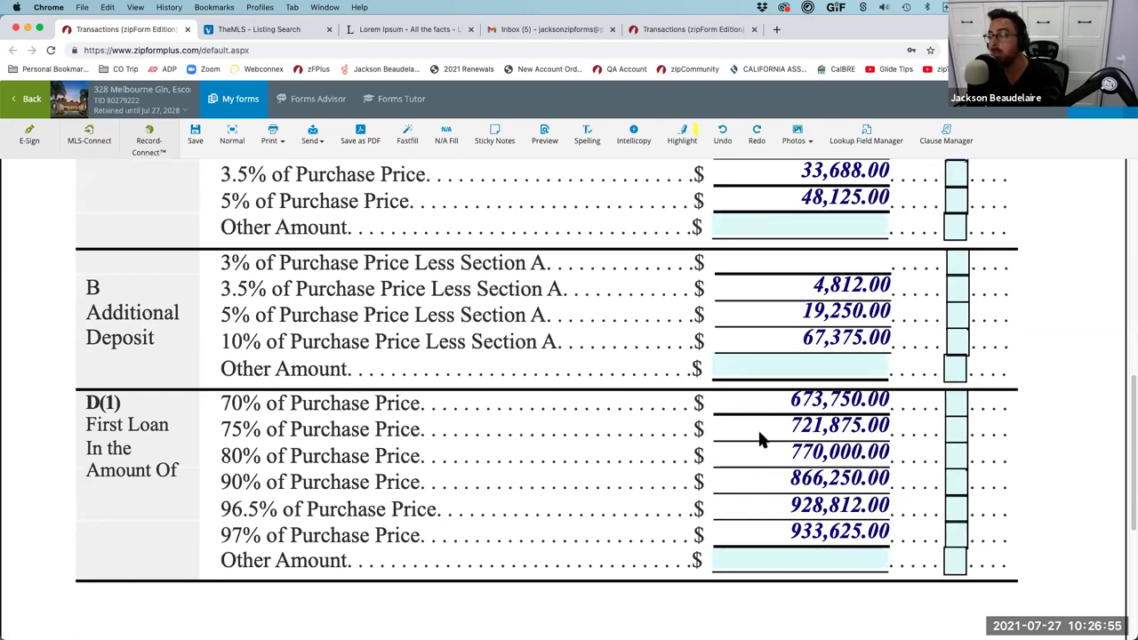
click(954, 430)
scroll(849, 424, up, 3)
scroll(849, 424, up, 2)
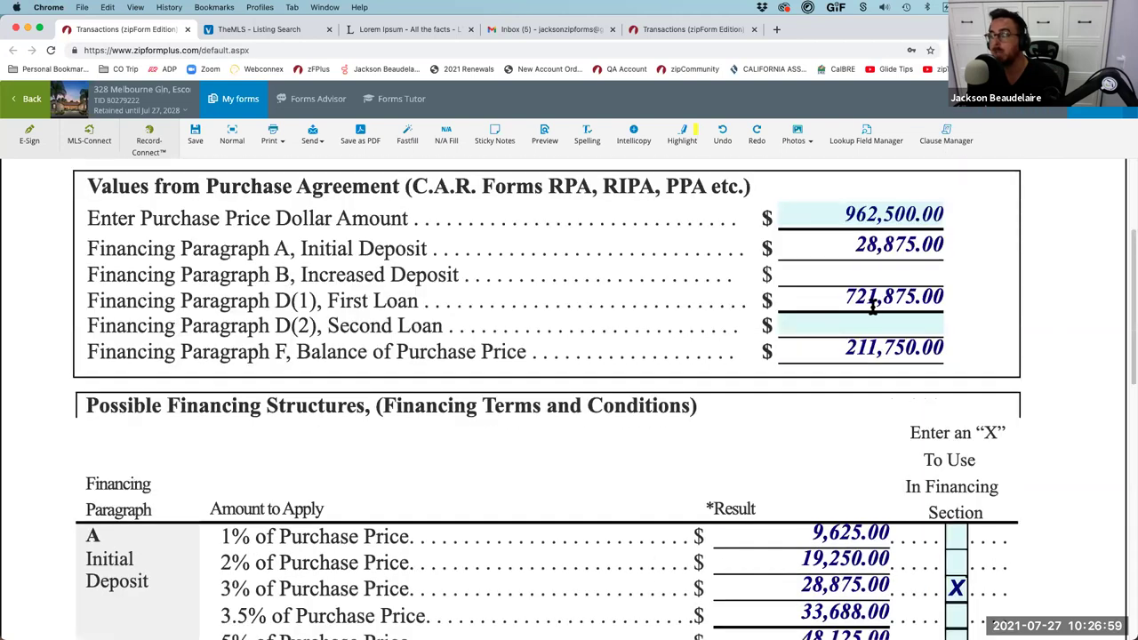
click(247, 104)
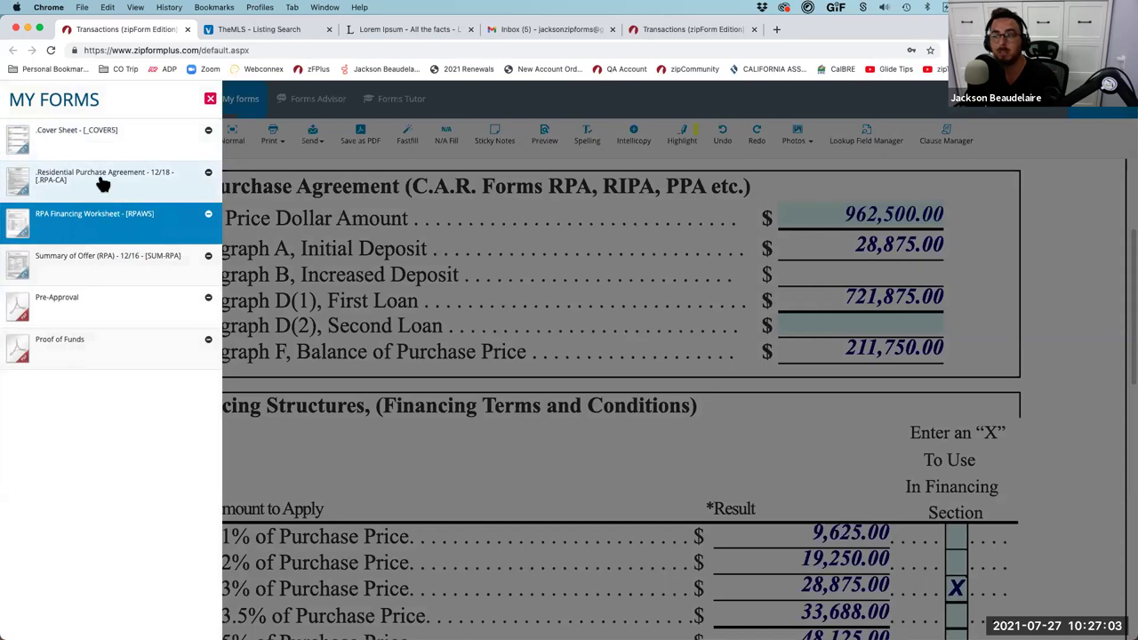
- Return to the Residential Purchase Agreement and check the 28,875.00 deposit and 721,875.00 loan
click(103, 180)
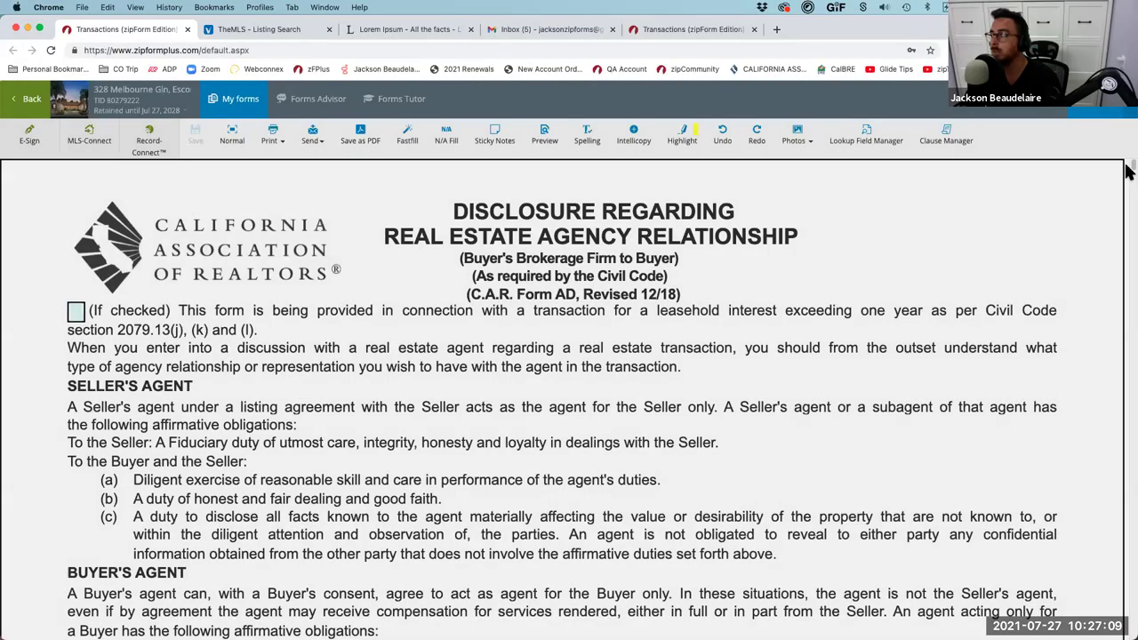
drag(1127, 189, 973, 347)
scroll(973, 346, down, 5)
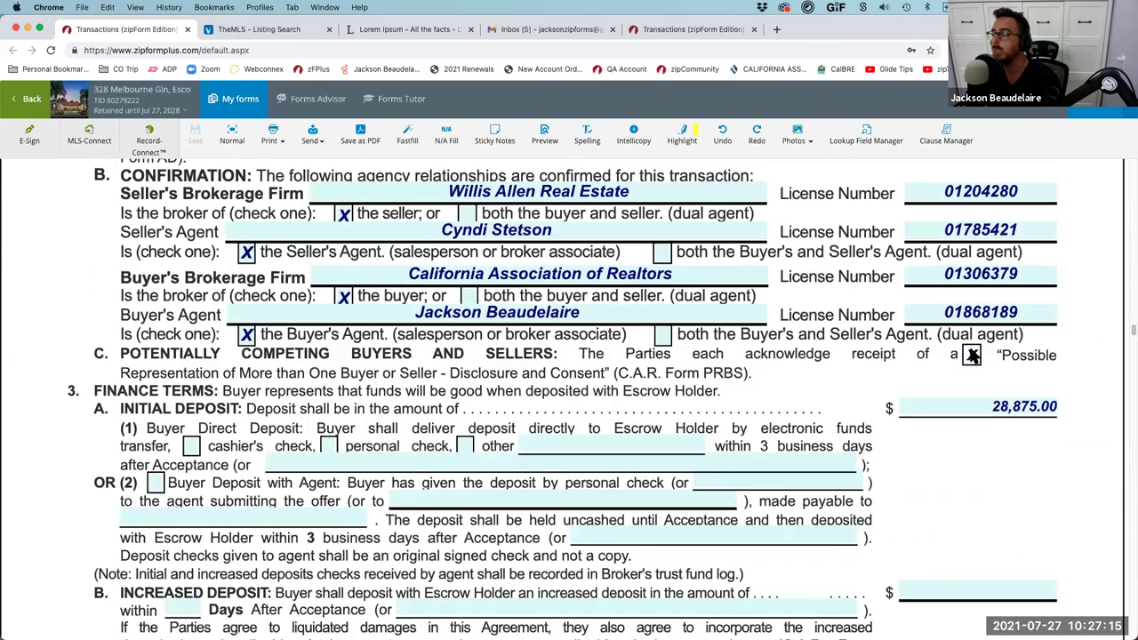
scroll(1007, 302, down, 1)
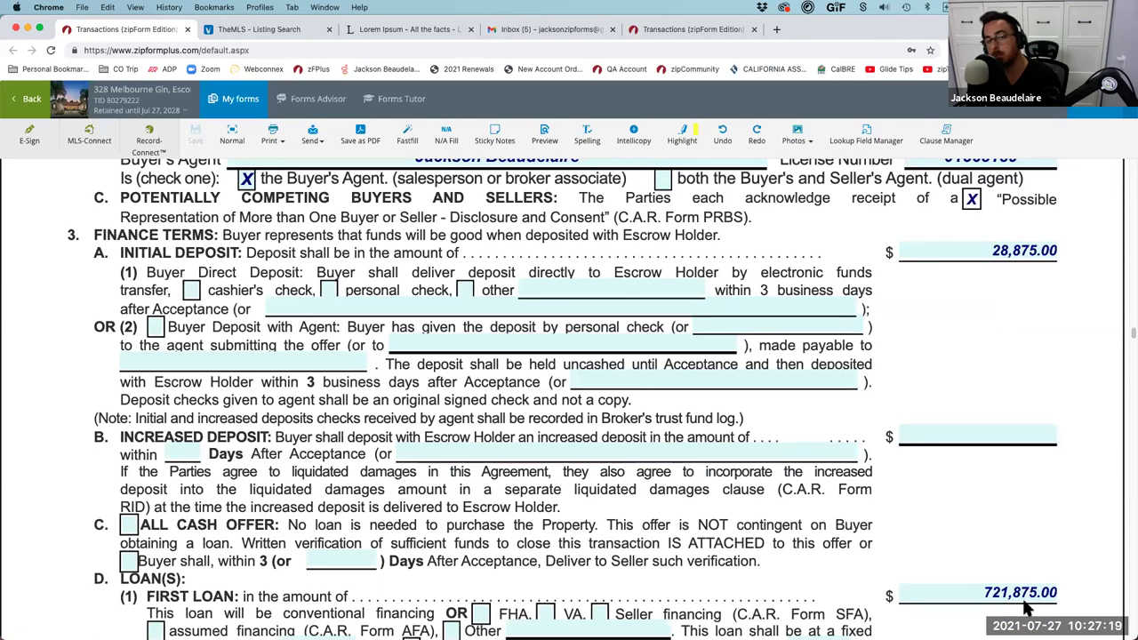
scroll(867, 342, up, 8)
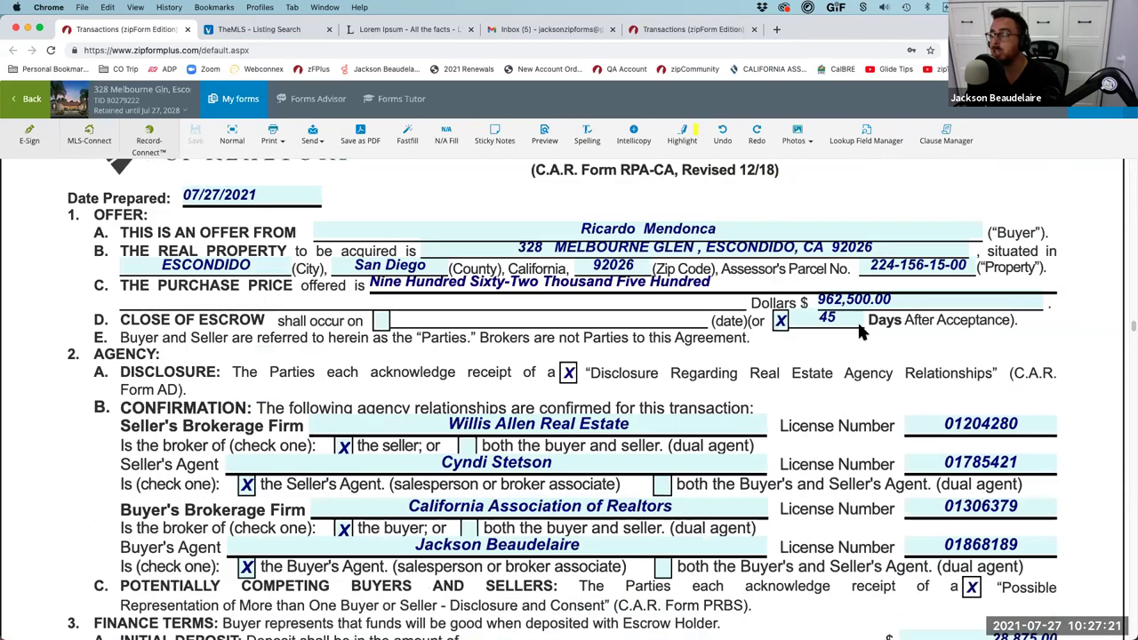
scroll(880, 346, down, 1)
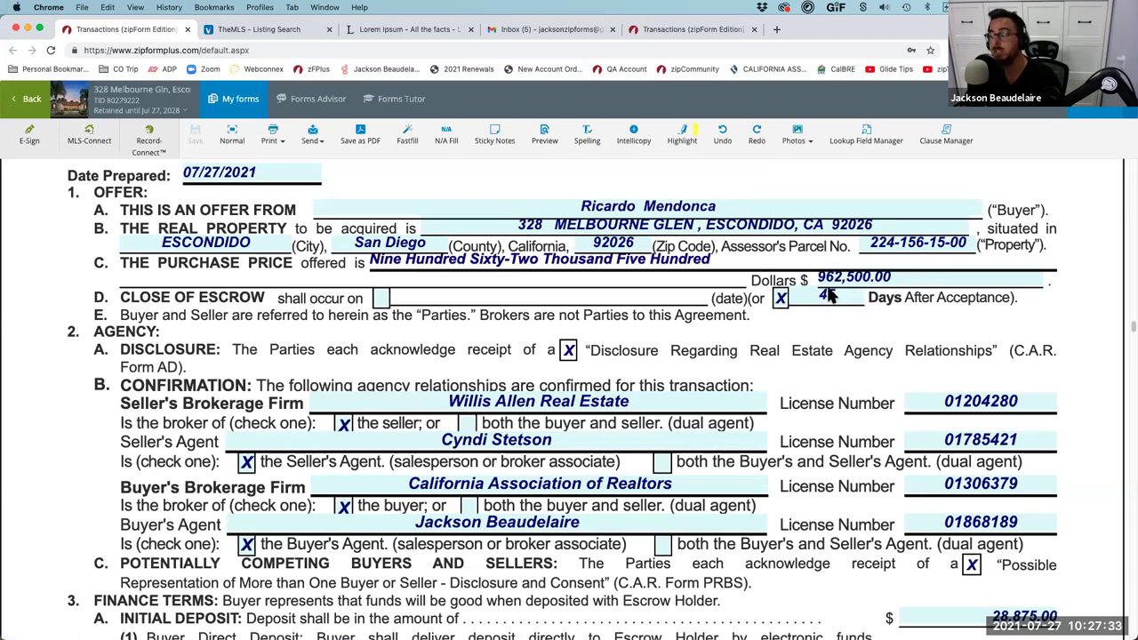
scroll(843, 320, down, 2)
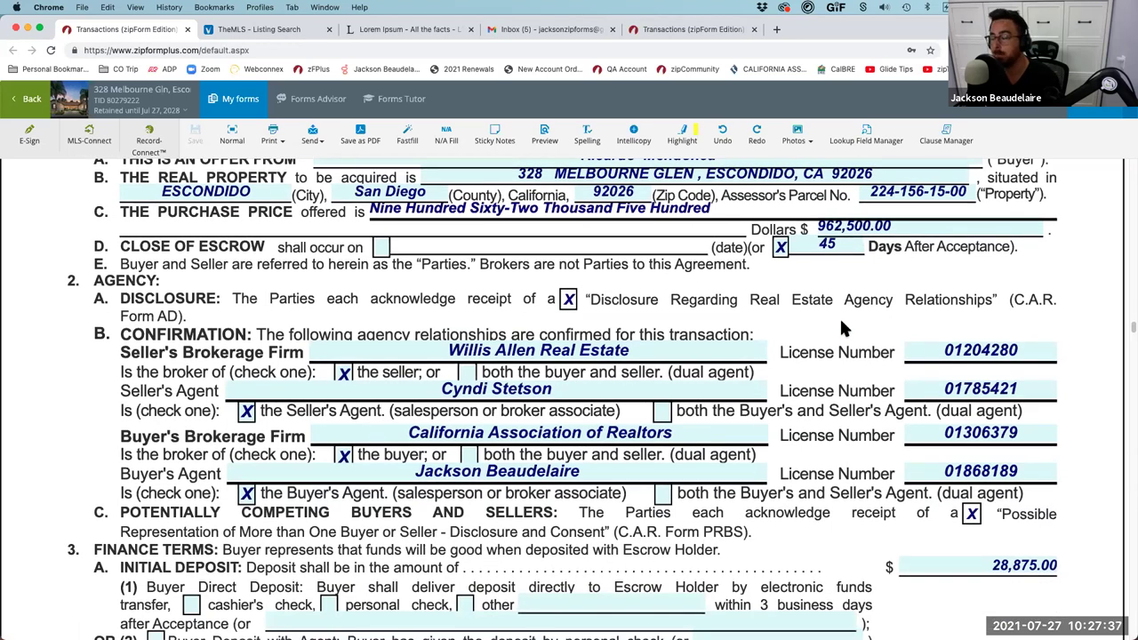
scroll(842, 327, down, 5)
scroll(727, 351, down, 18)
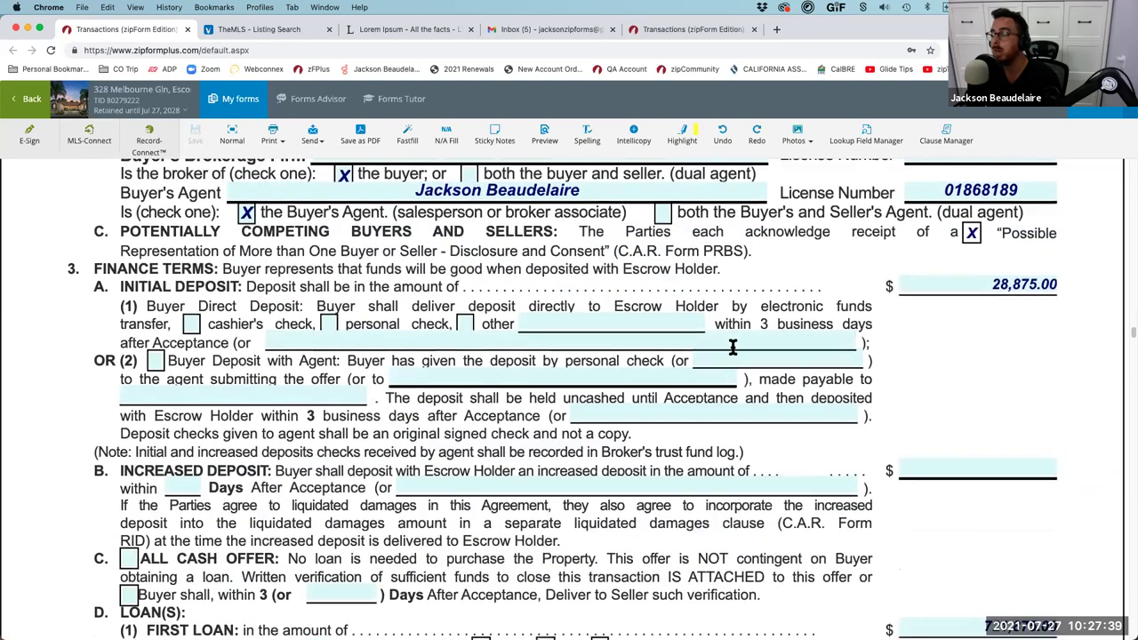
scroll(303, 418, down, 1)
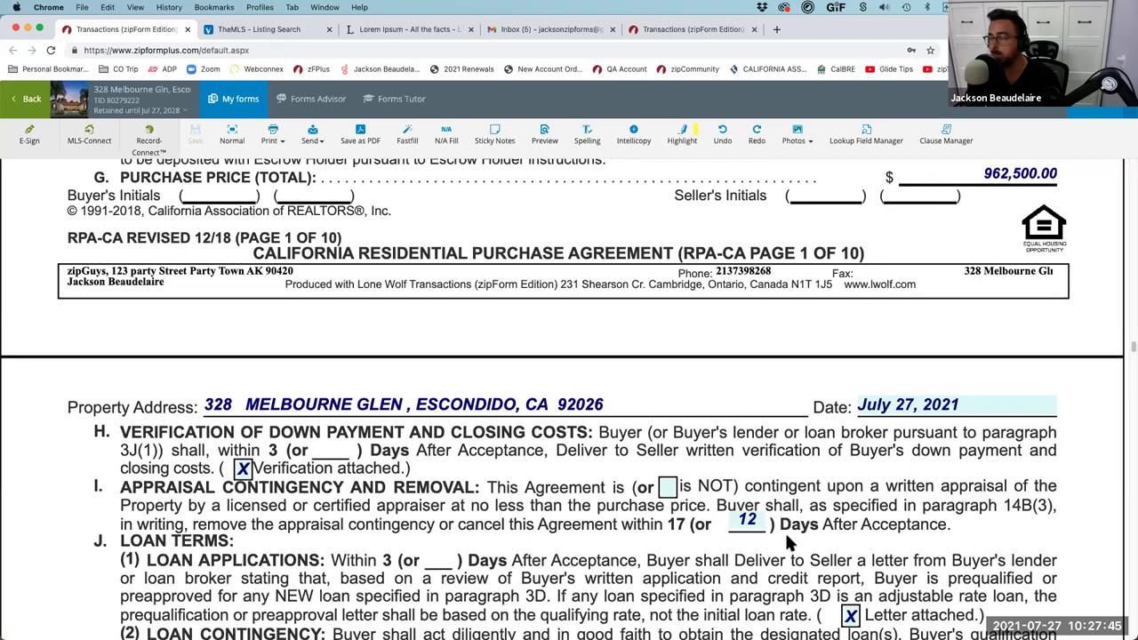
- Scroll the agreement and open the 3E Additional Financing Terms field for editing
scroll(931, 525, down, 3)
scroll(889, 499, down, 1)
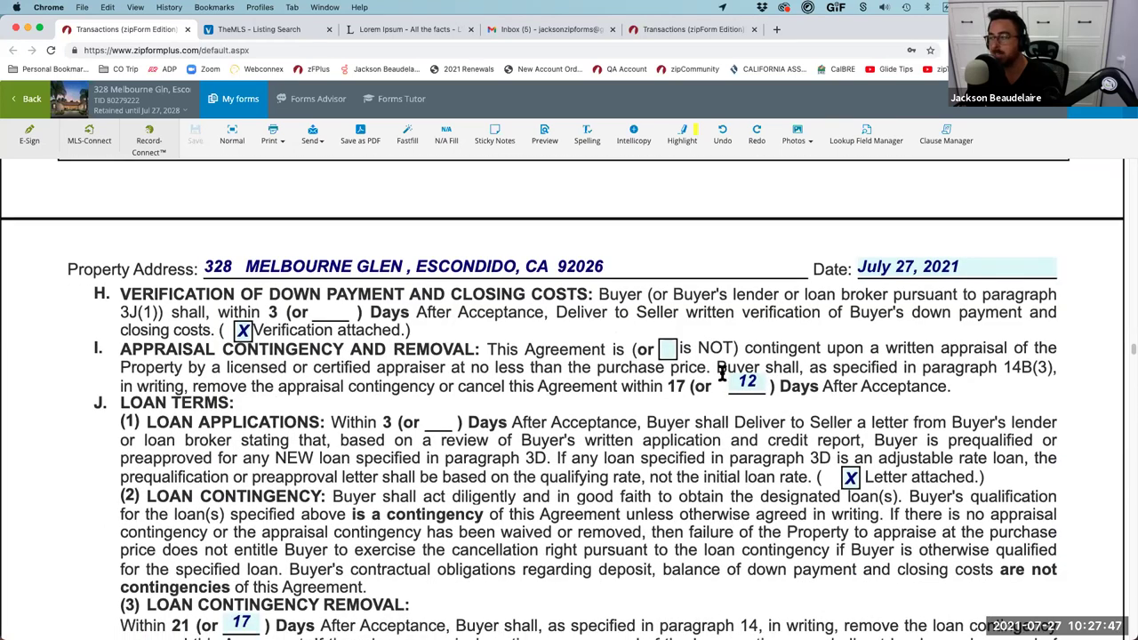
scroll(394, 472, down, 10)
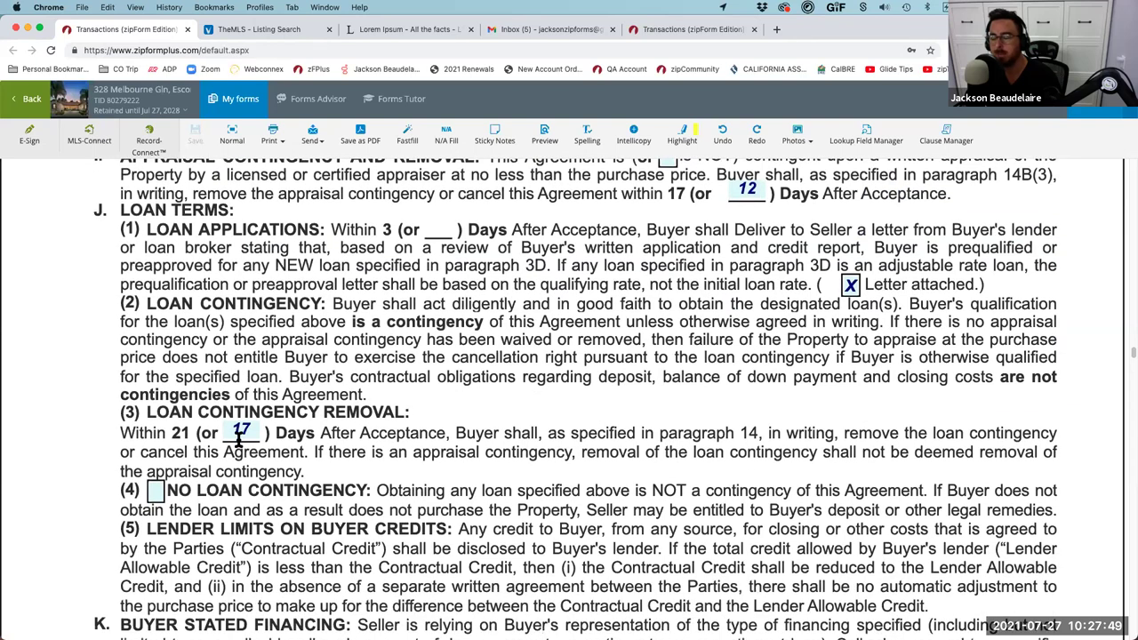
scroll(238, 441, down, 10)
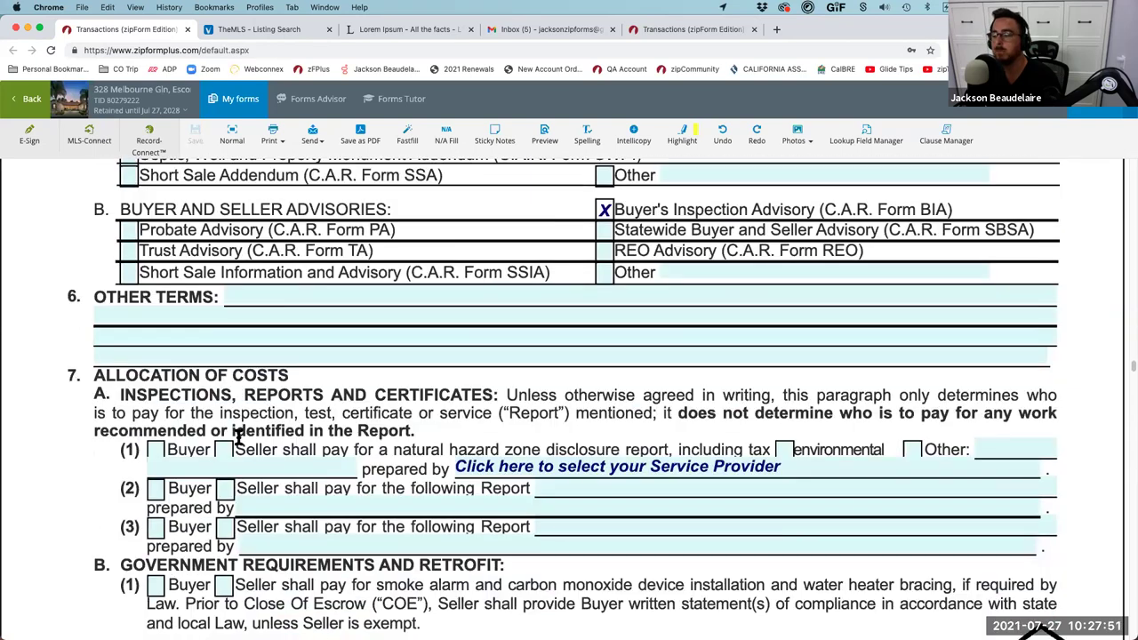
scroll(238, 441, up, 4)
click(249, 474)
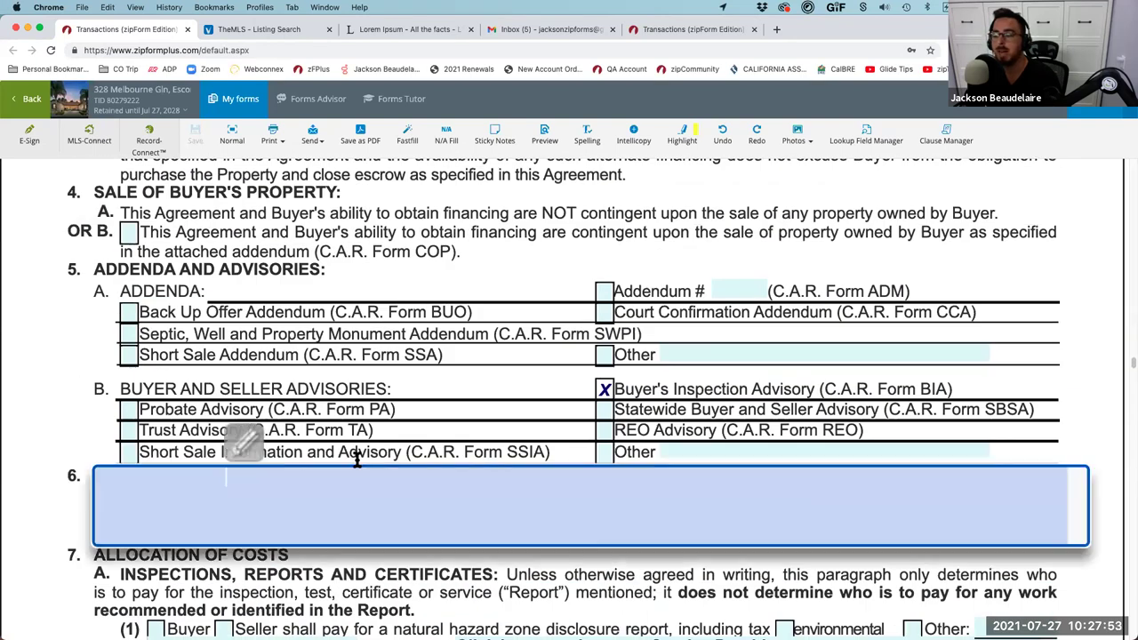
scroll(392, 452, up, 20)
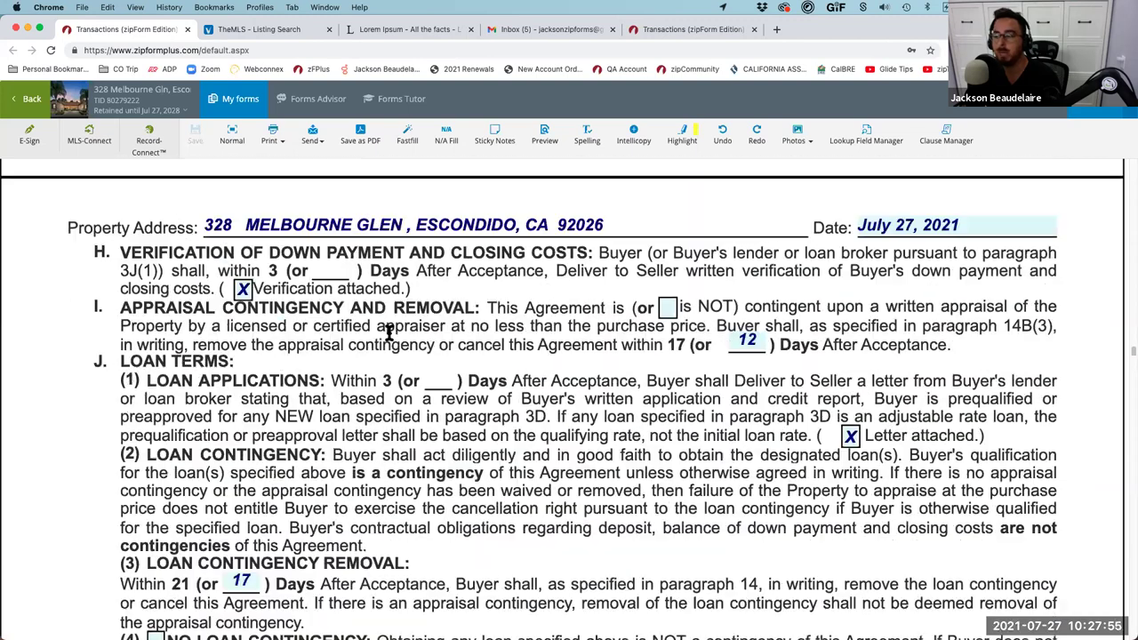
scroll(401, 315, up, 6)
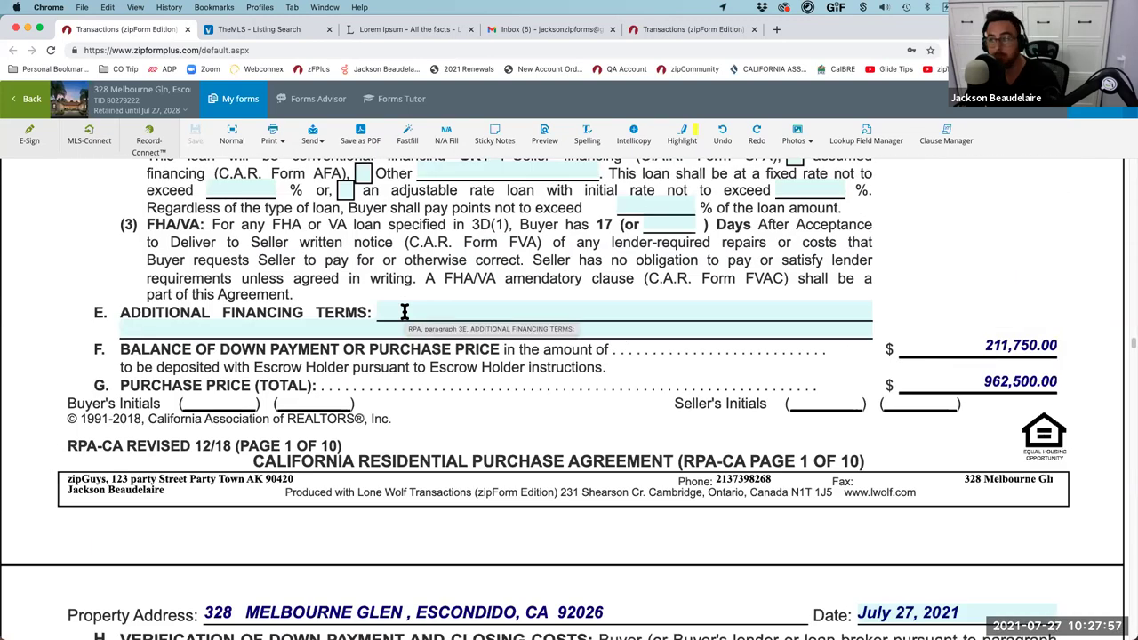
click(404, 312)
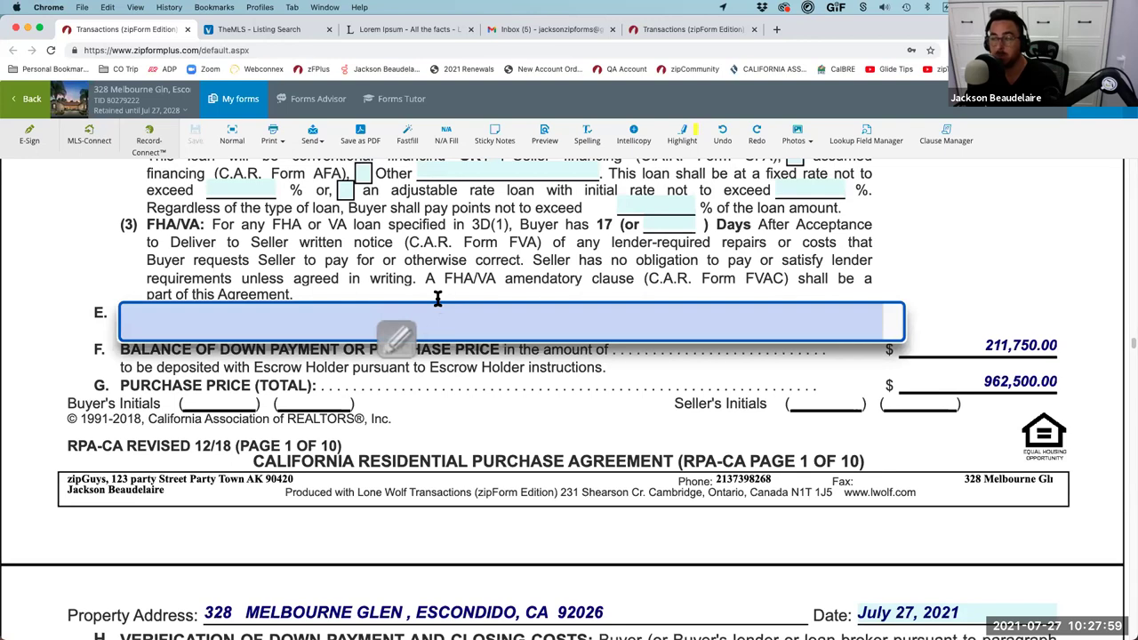
click(489, 275)
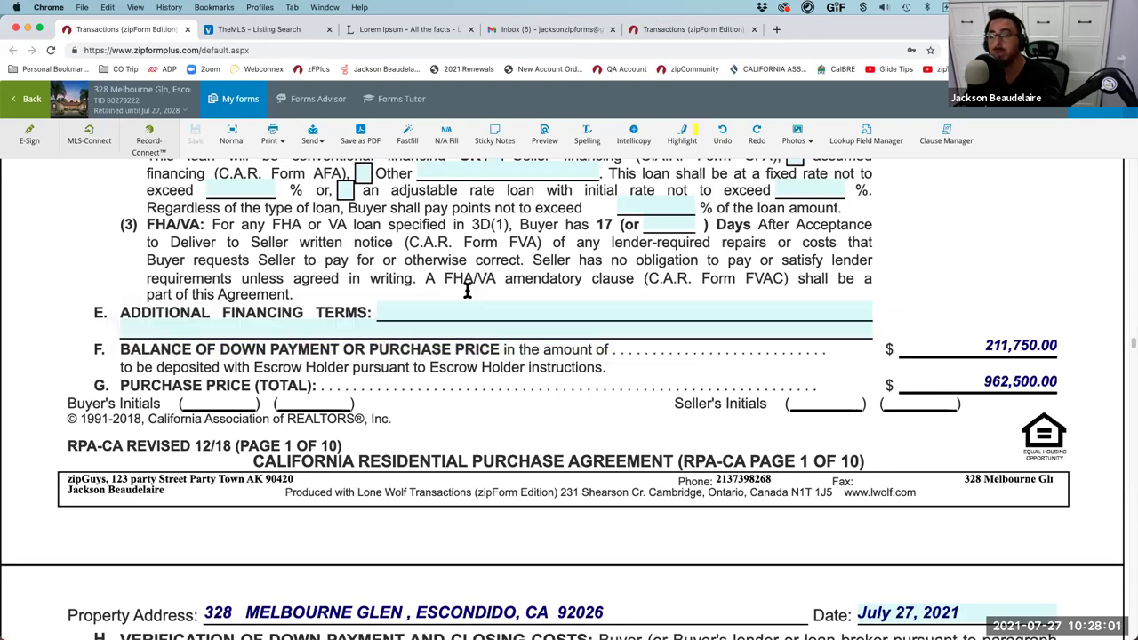
click(426, 321)
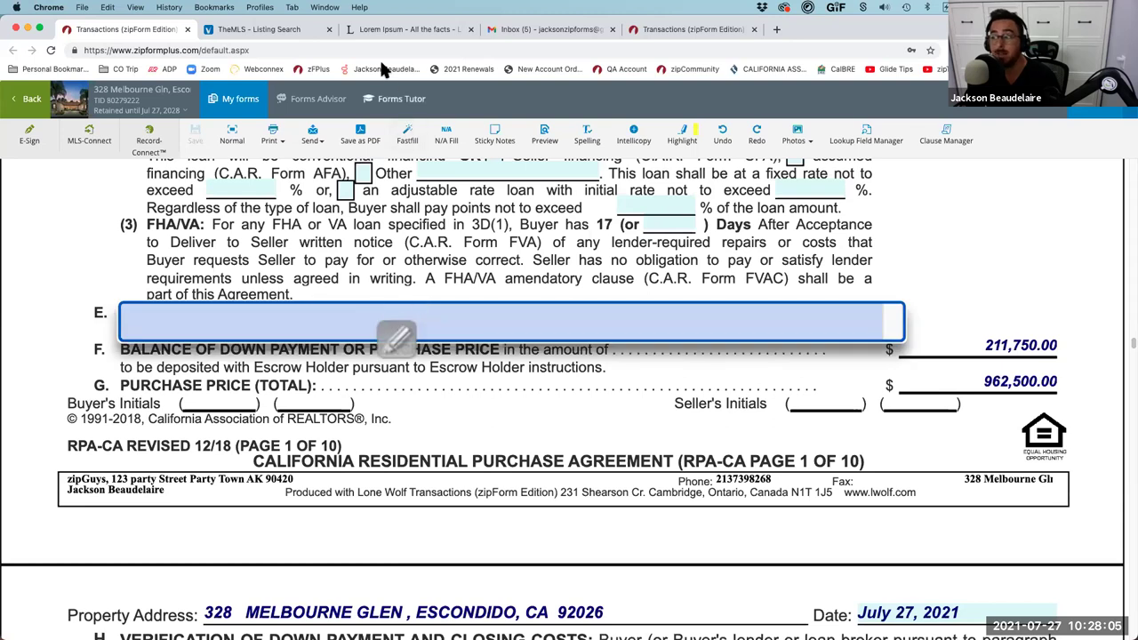
- Paste the first Lorem Ipsum paragraph into Additional Financing Terms and save through Preview
click(396, 32)
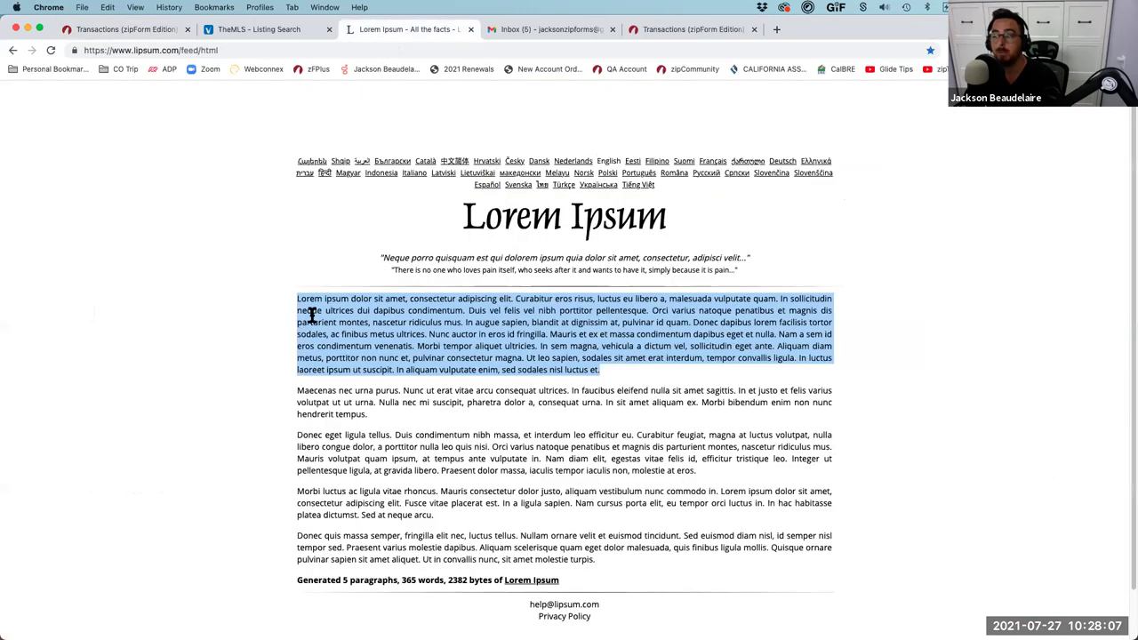
click(302, 305)
drag(311, 302, 596, 370)
key(super+c)
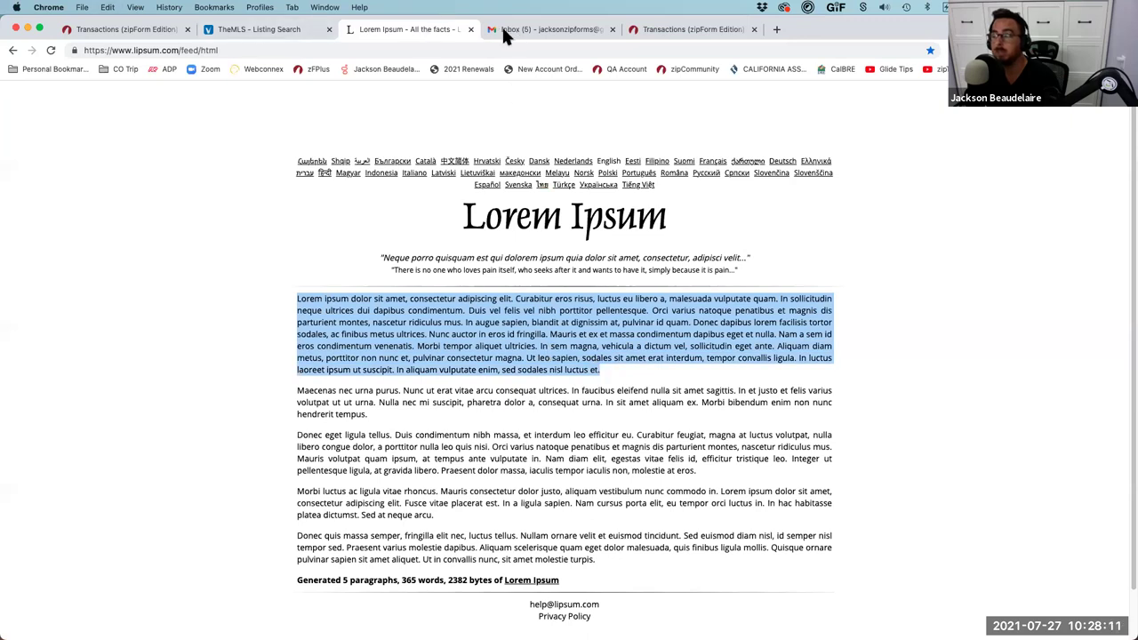
click(128, 29)
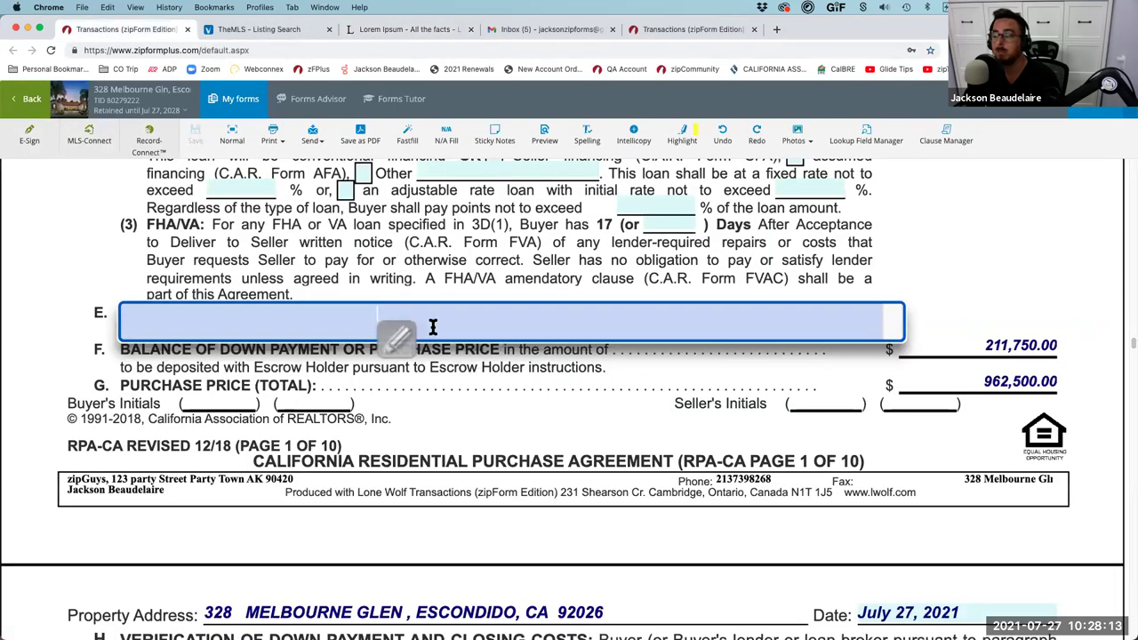
key(super+v)
scroll(894, 323, up, 3)
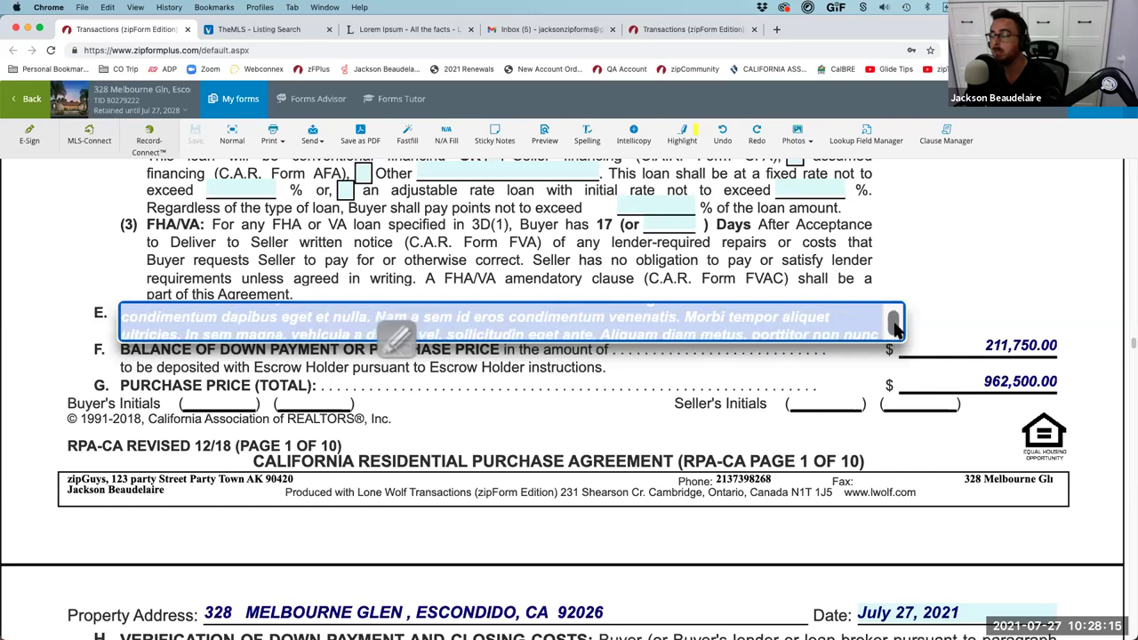
click(755, 283)
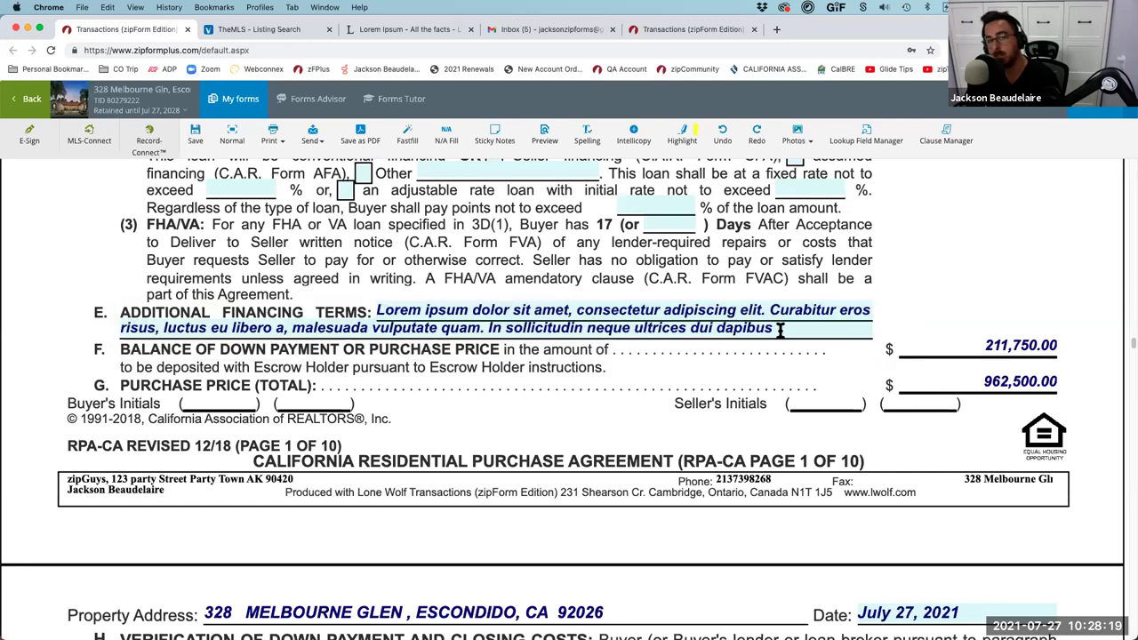
click(545, 137)
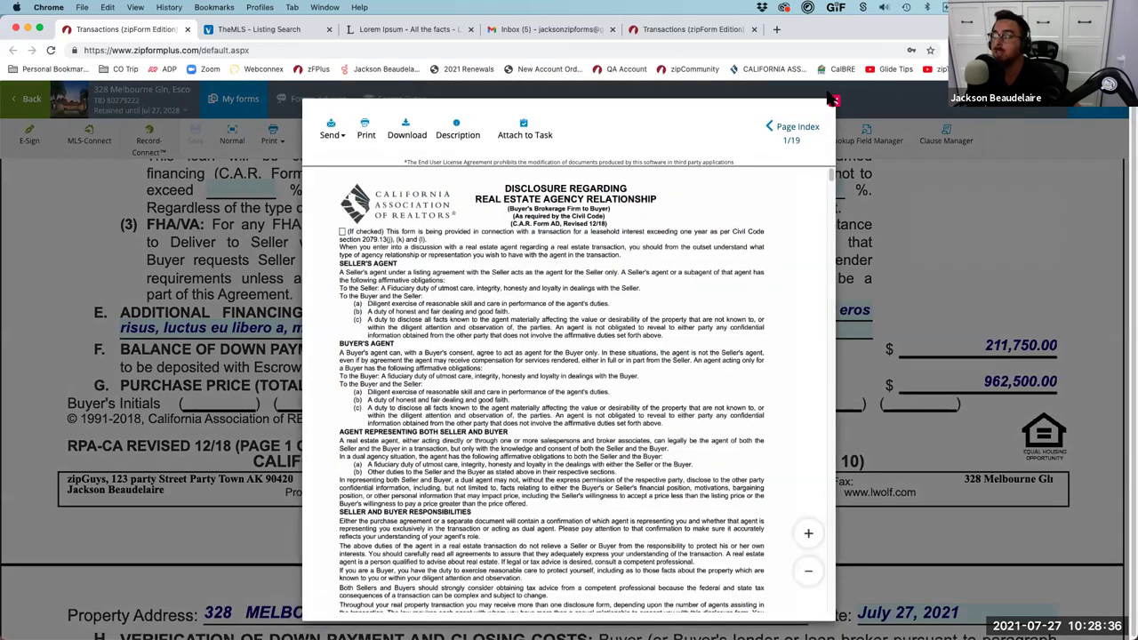
click(794, 129)
scroll(792, 543, down, 5)
scroll(789, 569, down, 5)
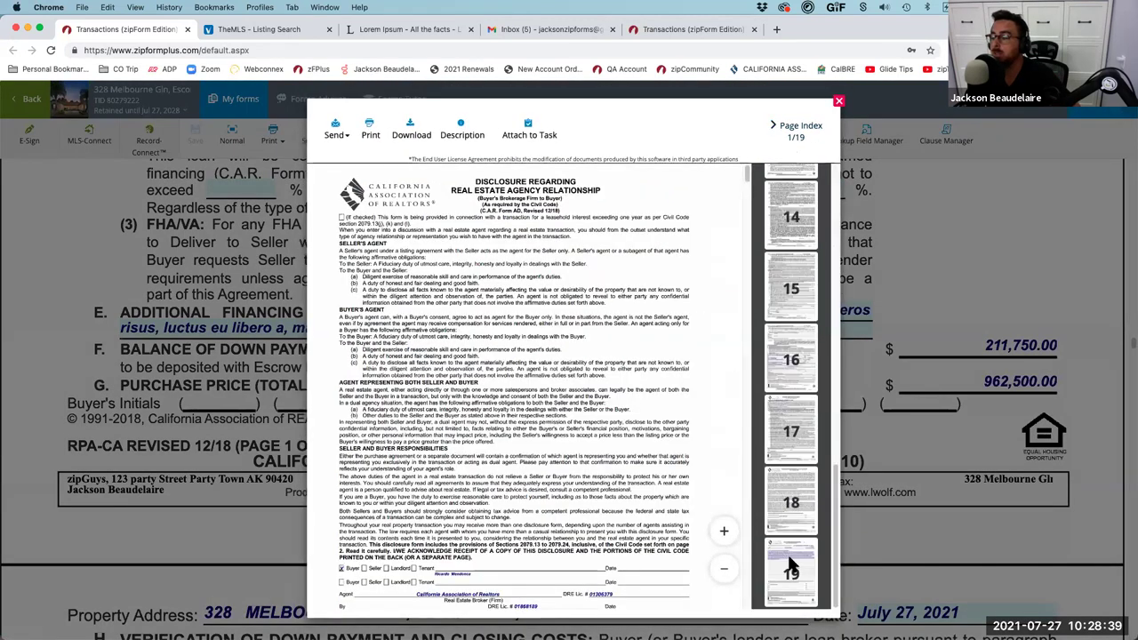
click(793, 569)
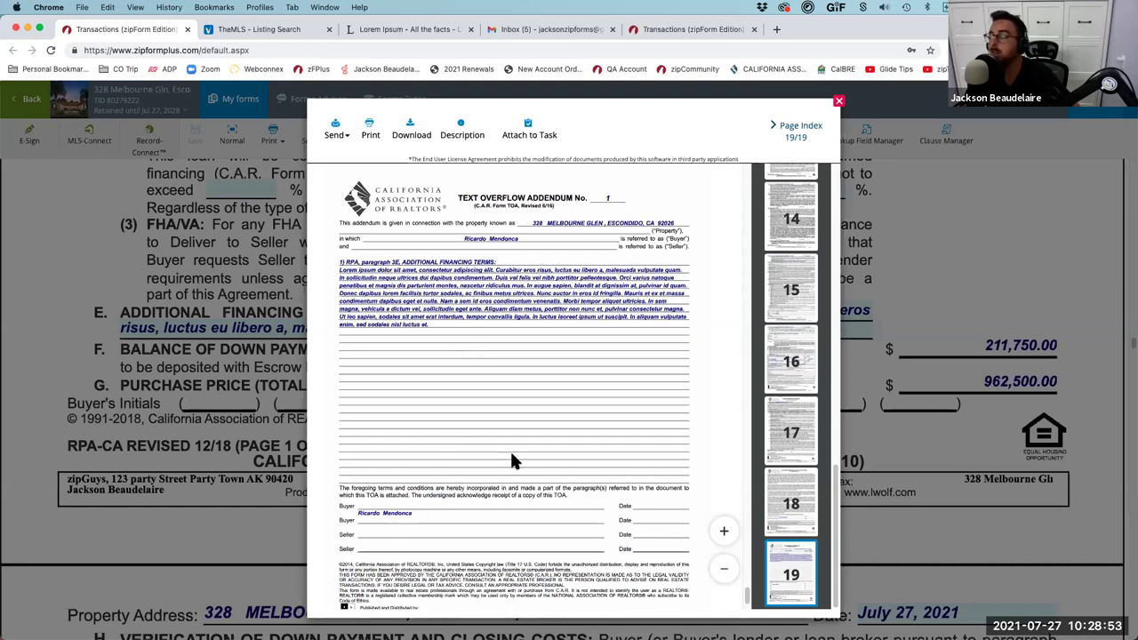
scroll(795, 320, up, 10)
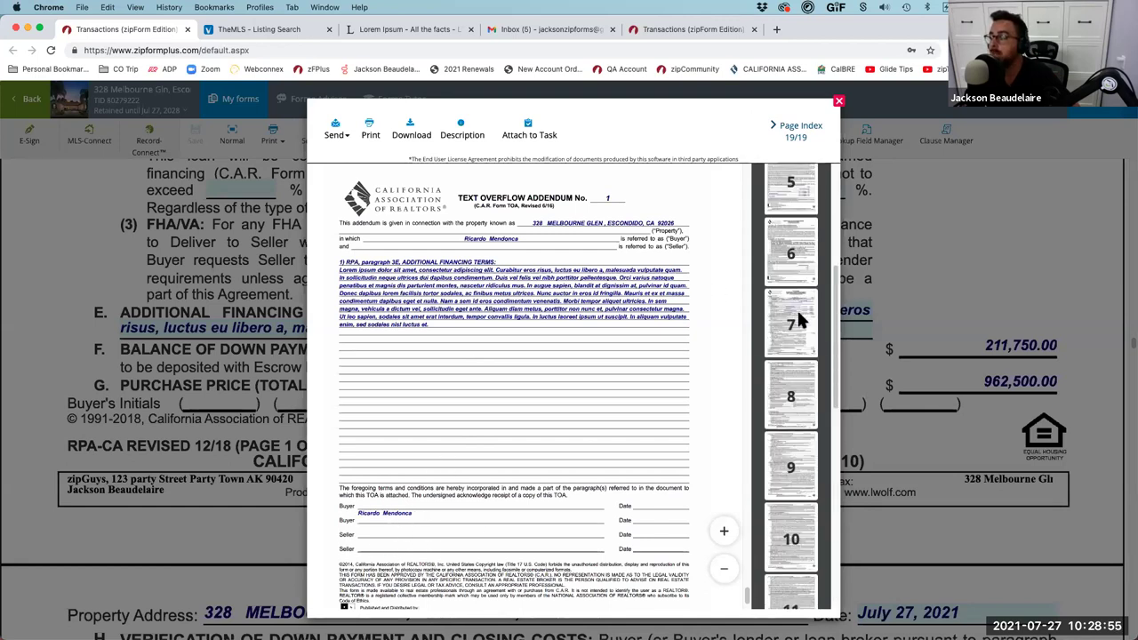
click(791, 322)
scroll(444, 400, down, 5)
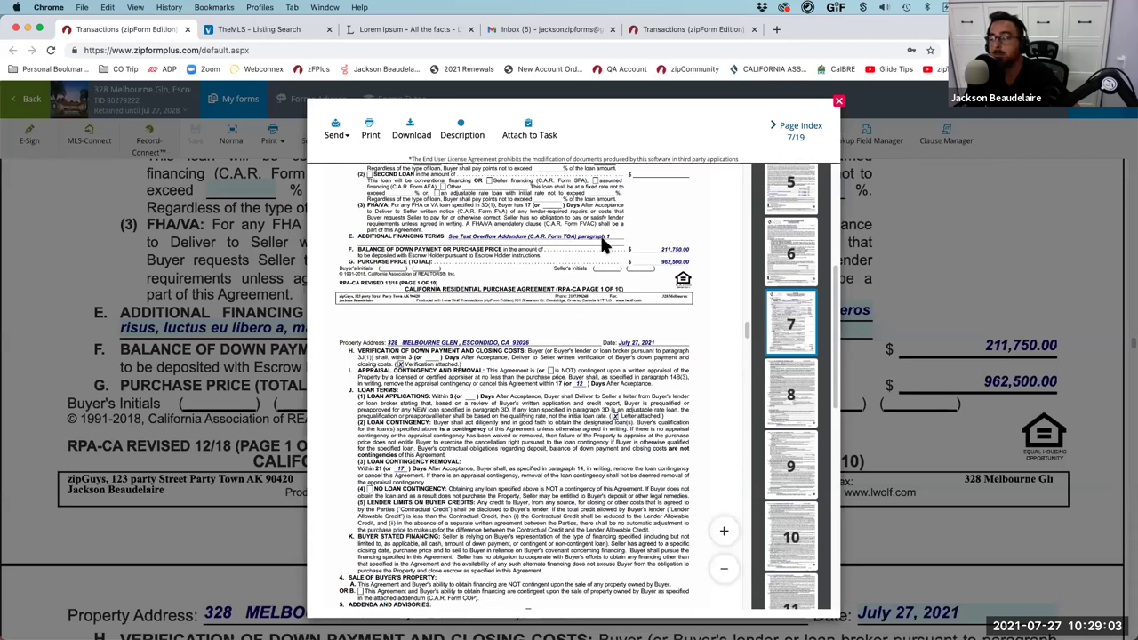
click(317, 221)
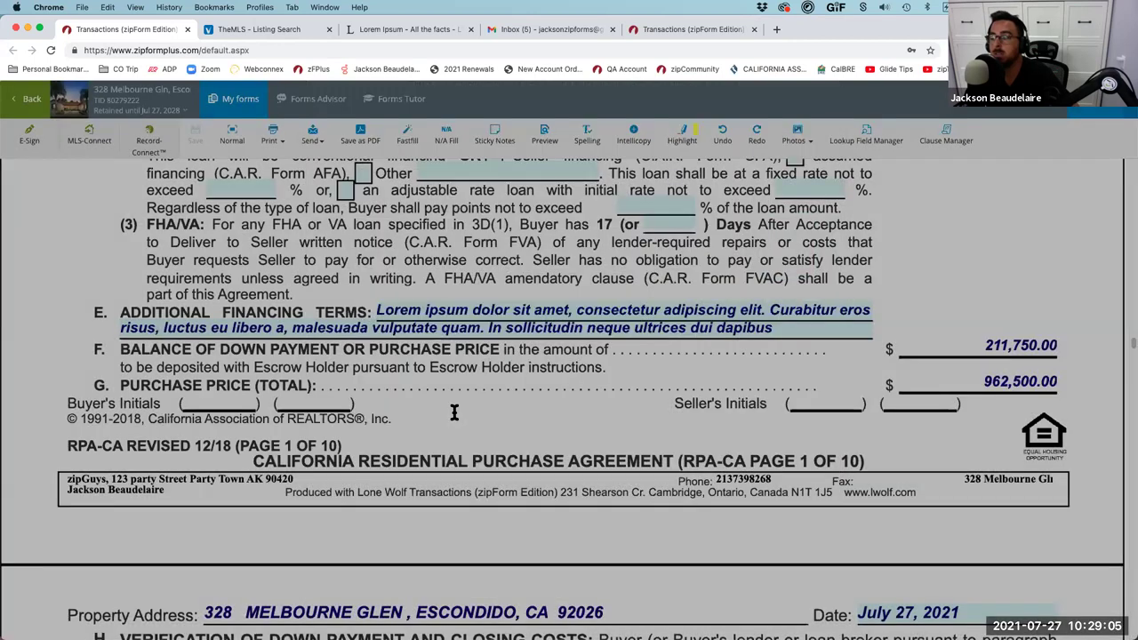
- Paste Lorem Ipsum text into 6. Other Terms, then save and preview the Text Overflow Addendum
scroll(455, 410, down, 10)
scroll(280, 524, down, 3)
click(280, 551)
key(cmd+v)
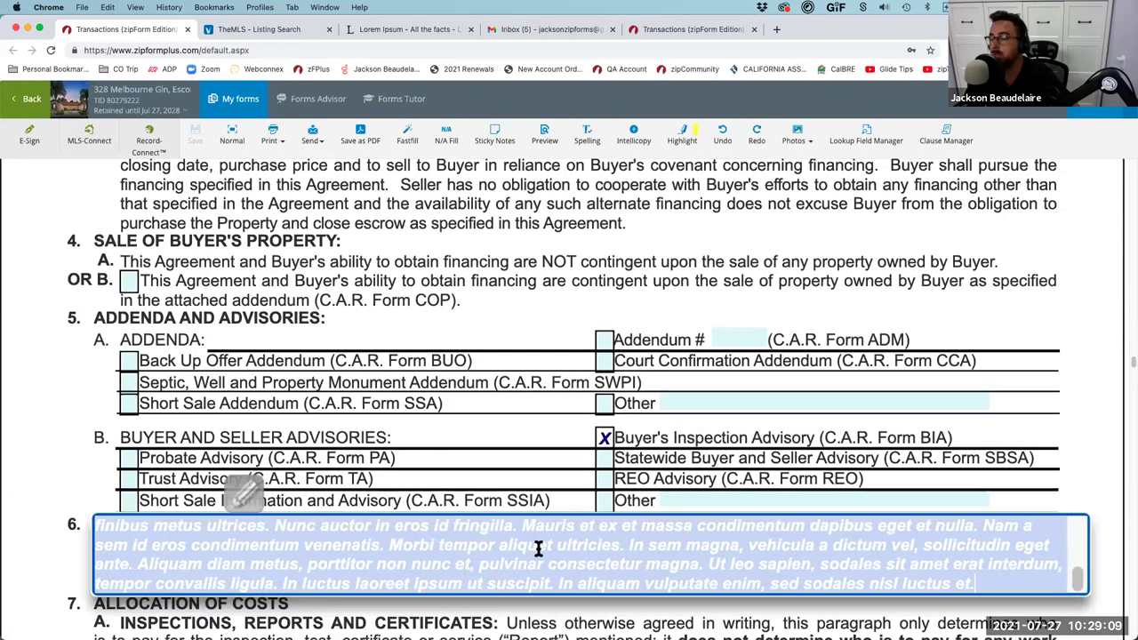
scroll(538, 549, down, 1)
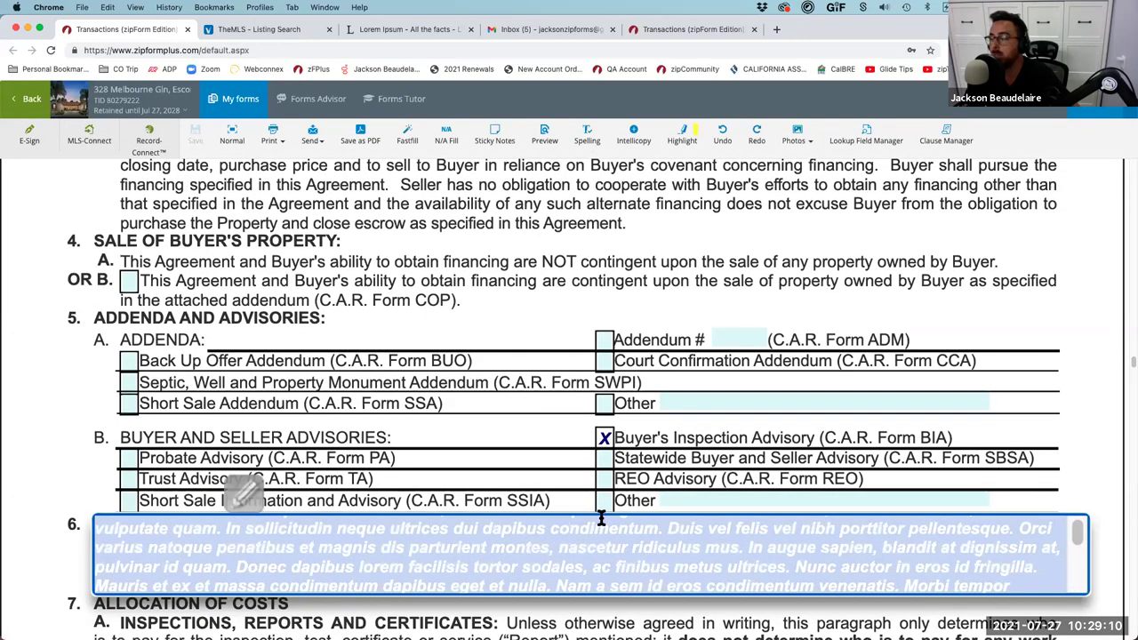
click(546, 138)
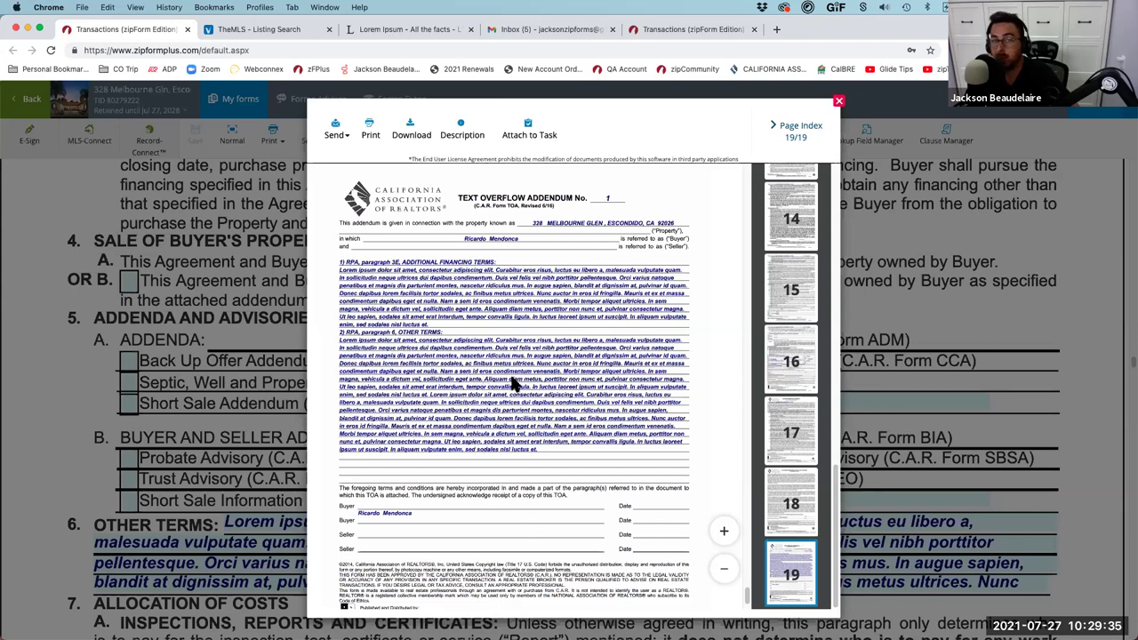
- Close the preview and scroll the form to review section 6 Other Terms
click(839, 102)
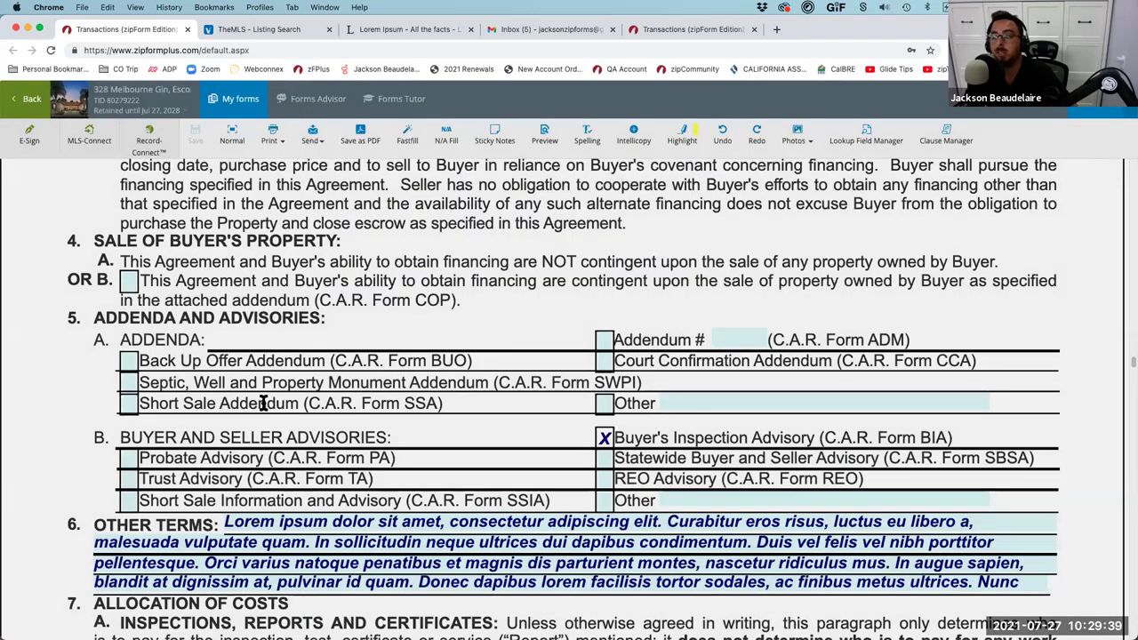
scroll(263, 403, down, 3)
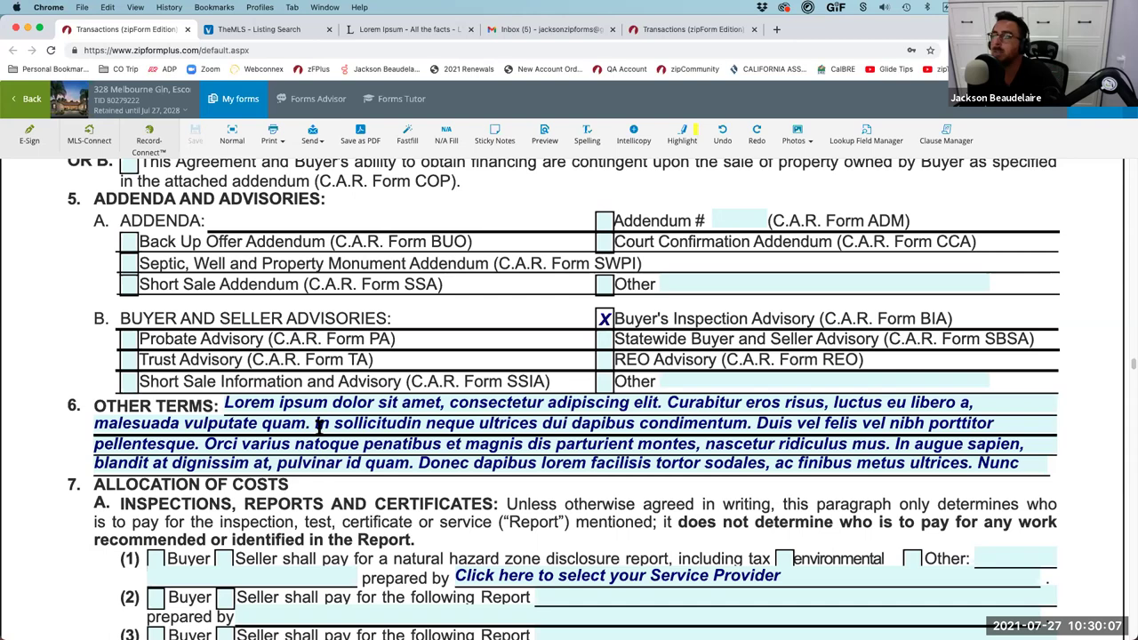
scroll(475, 400, up, 5)
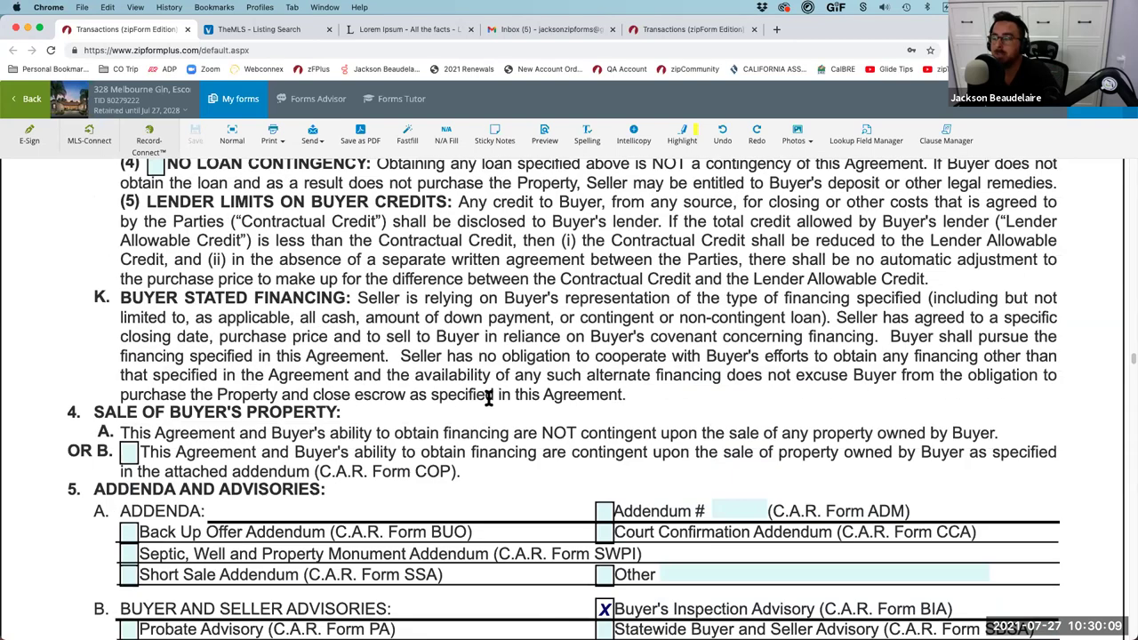
scroll(557, 410, down, 2)
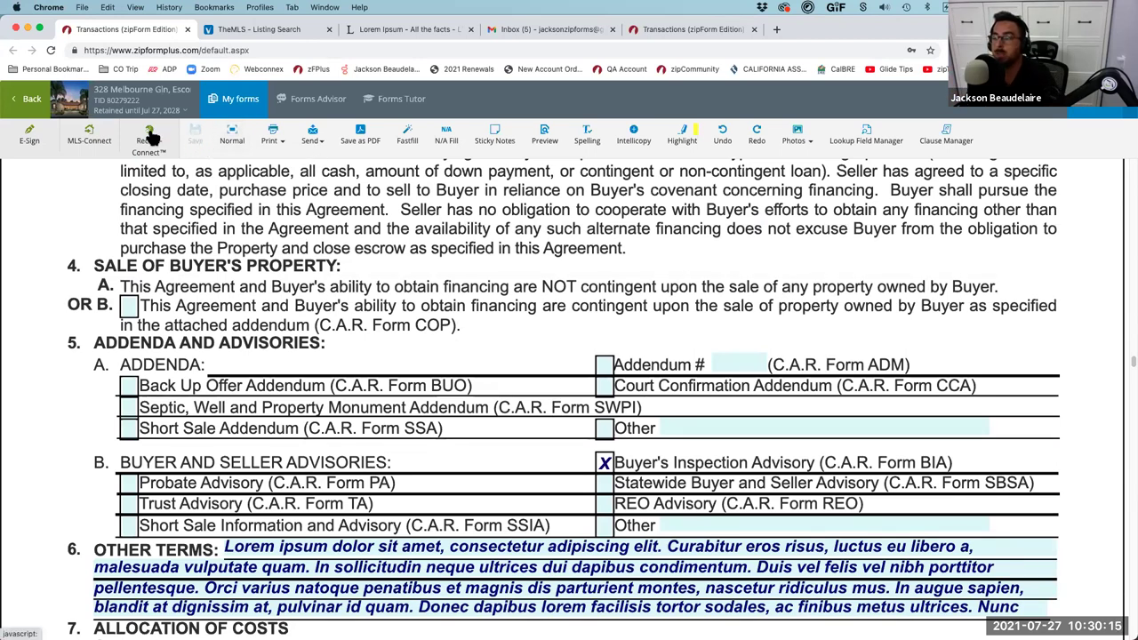
- Start an e-sign packet, then view the Residential Purchase Agreement from the property's shared documents
click(30, 138)
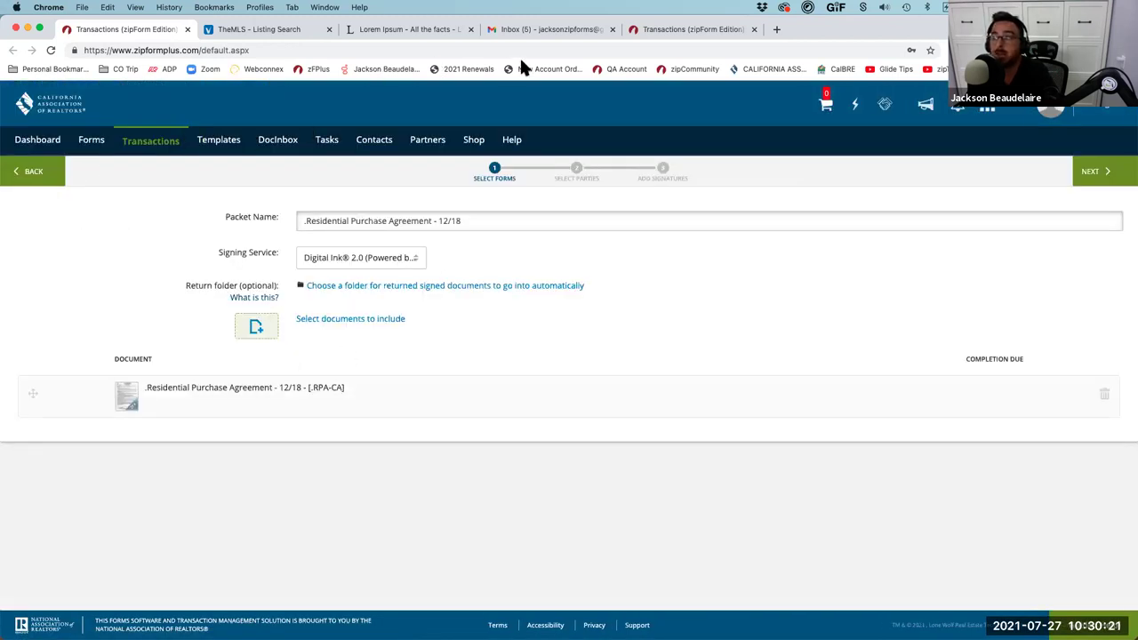
click(717, 29)
click(74, 346)
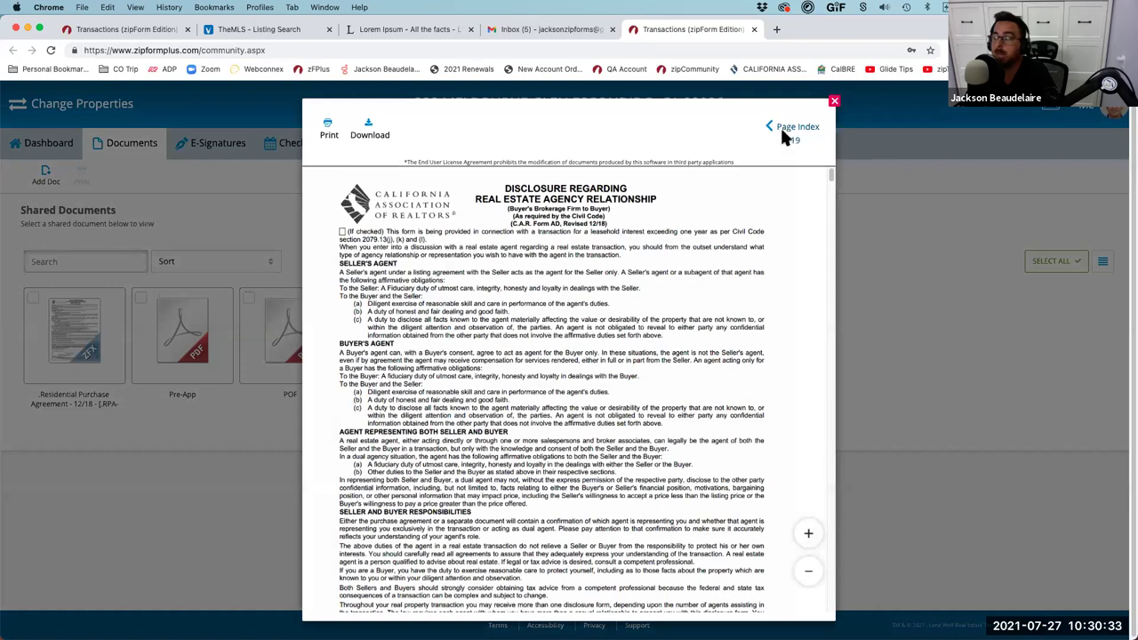
- Page through the agreement via page 7 to the page 19 overflow addendum, then close the viewer
click(788, 131)
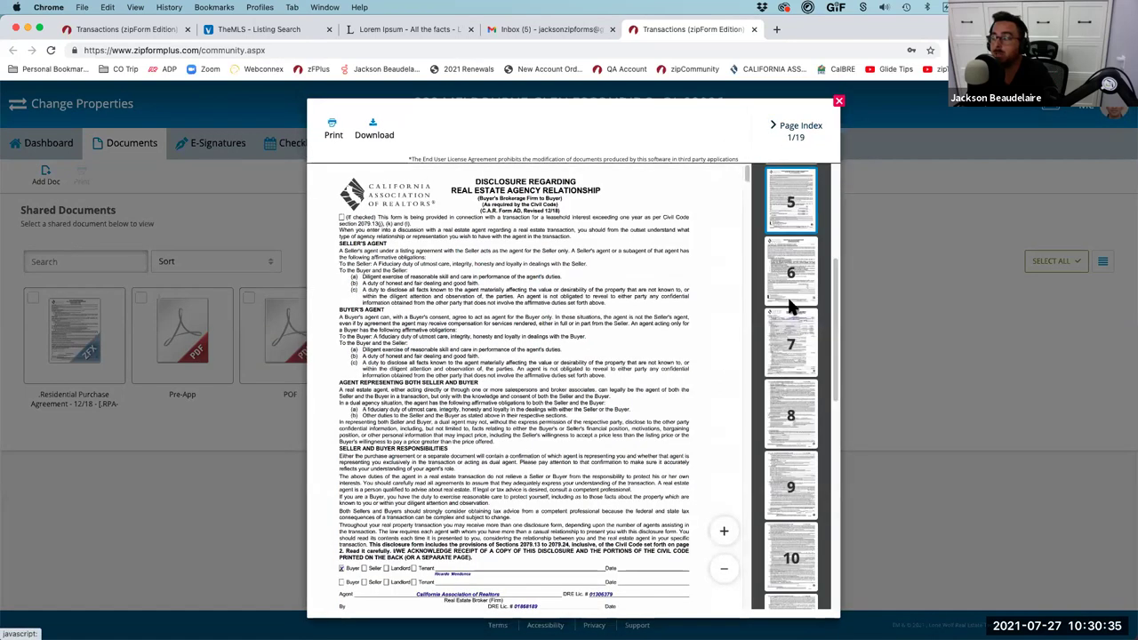
click(790, 365)
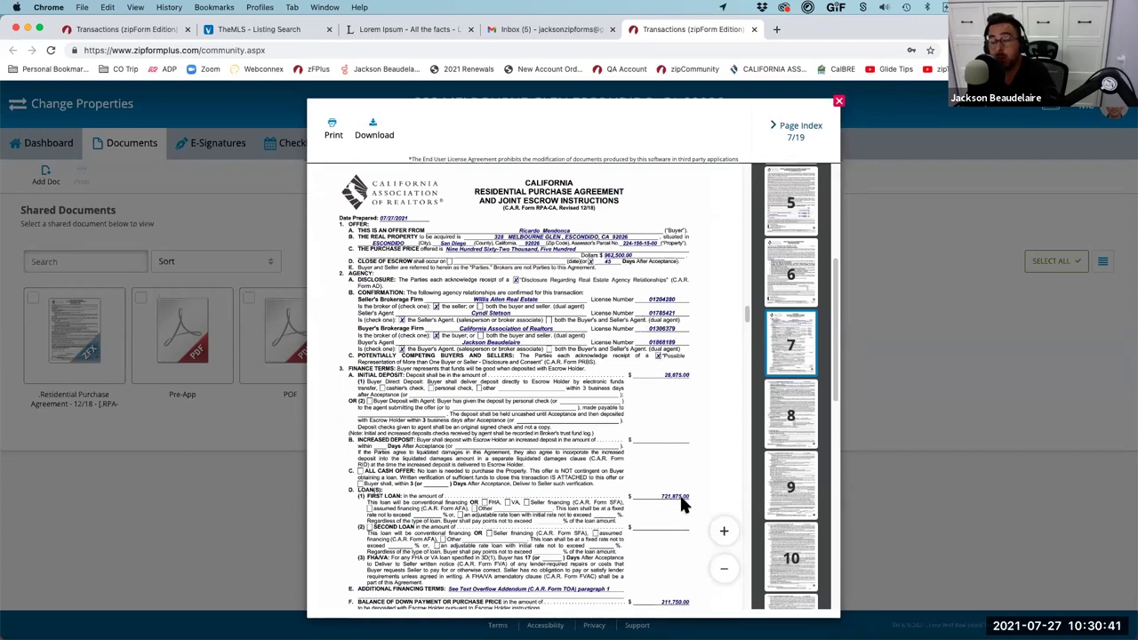
scroll(799, 524, down, 1)
scroll(797, 518, down, 5)
scroll(798, 497, up, 4)
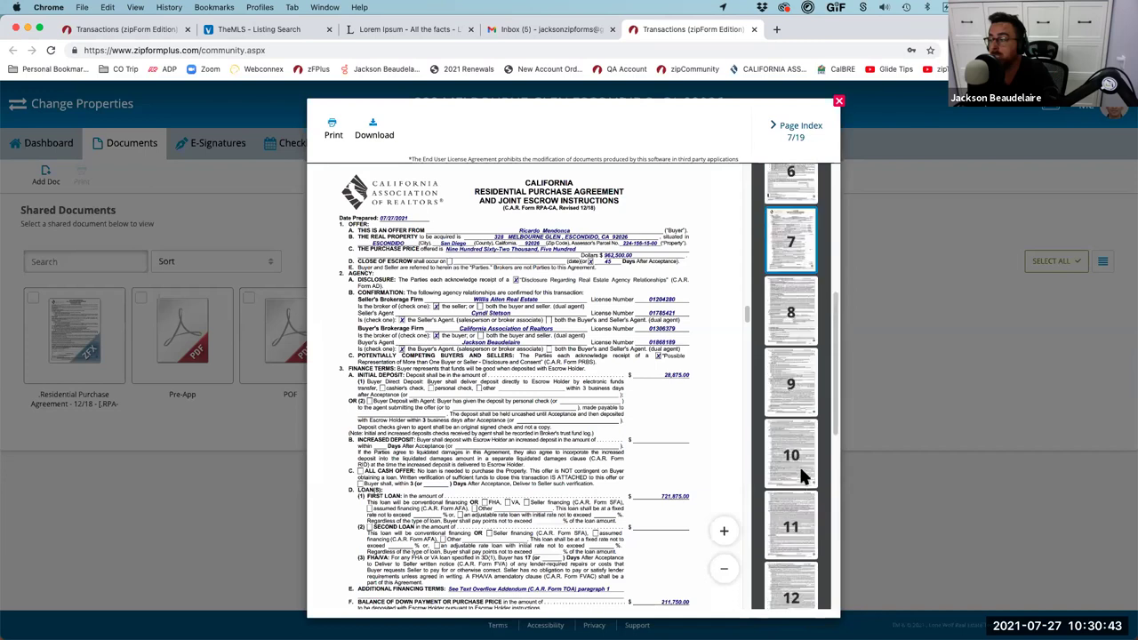
scroll(524, 474, down, 2)
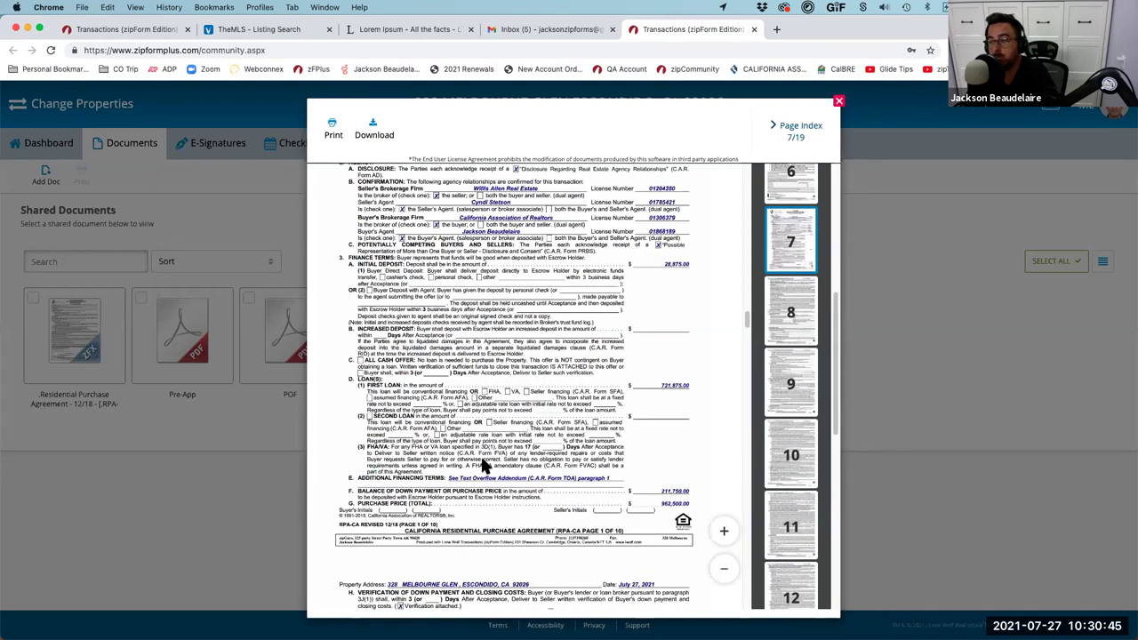
scroll(787, 577, down, 5)
scroll(787, 587, down, 3)
click(791, 578)
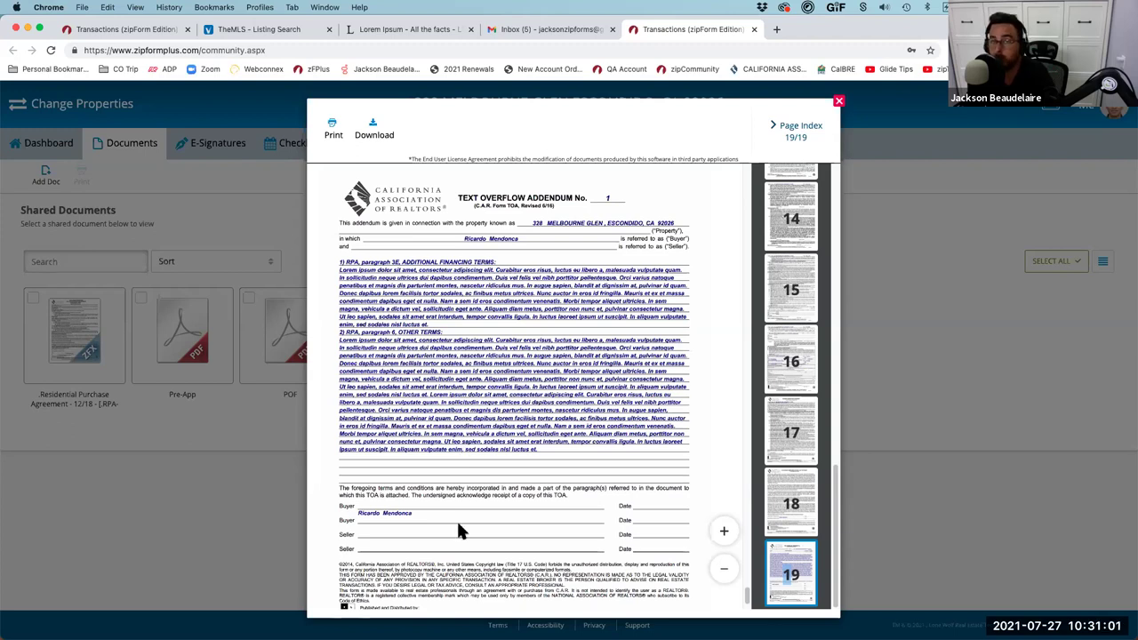
click(838, 101)
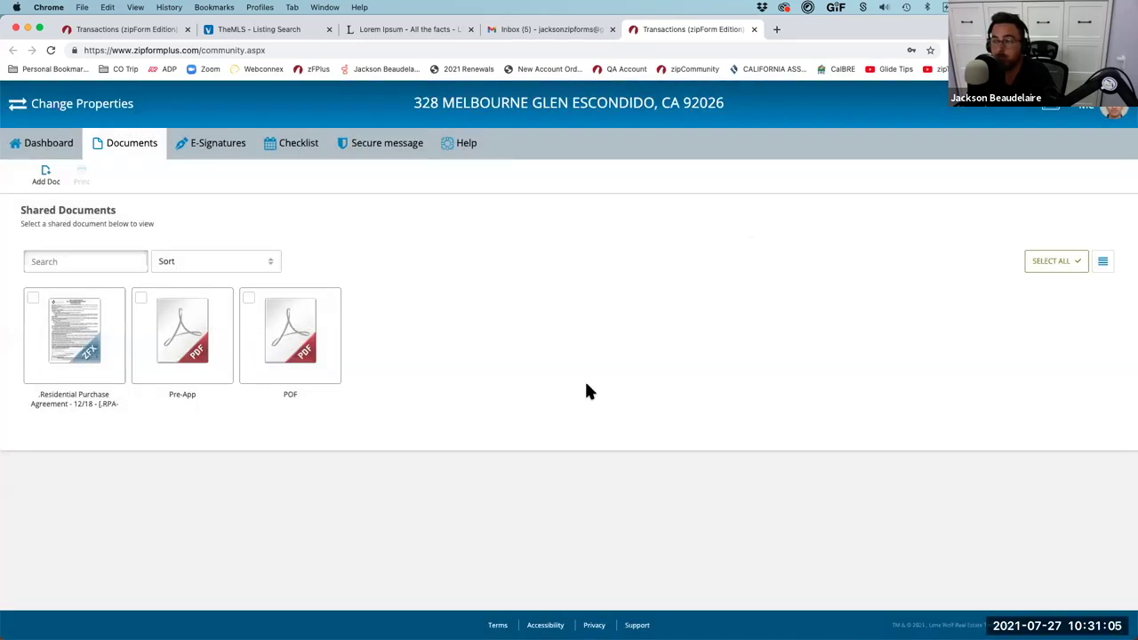
- Return to the first Transactions tab with the e-sign packet's Select Forms step
click(66, 28)
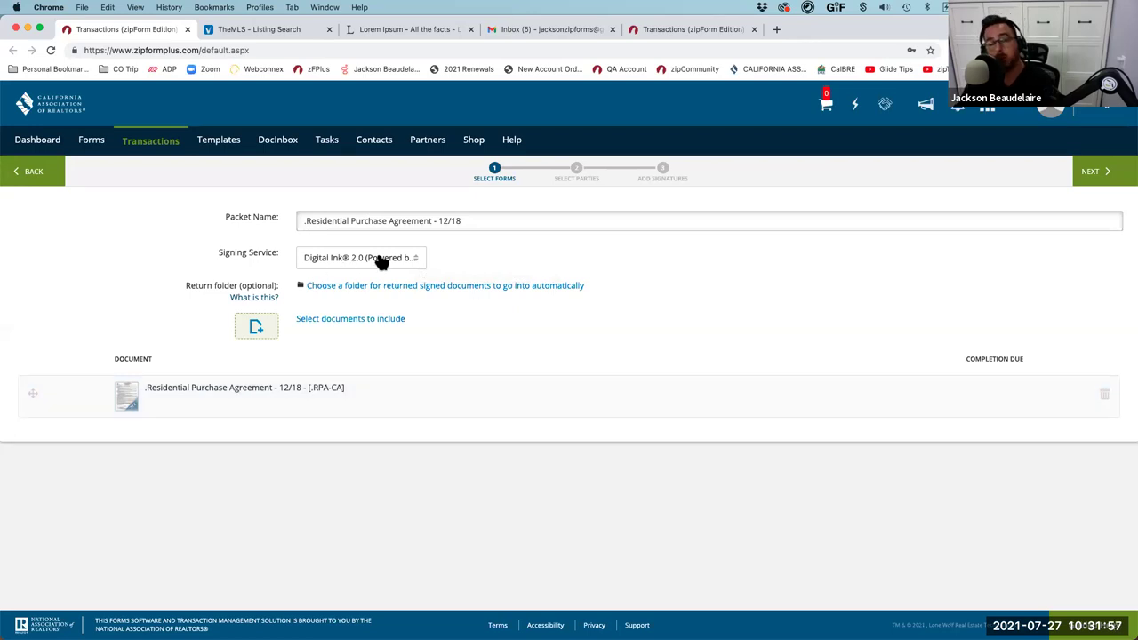
- Add the Selling Agent and Buyer One from Transaction Parties as the packet's signers
click(1100, 171)
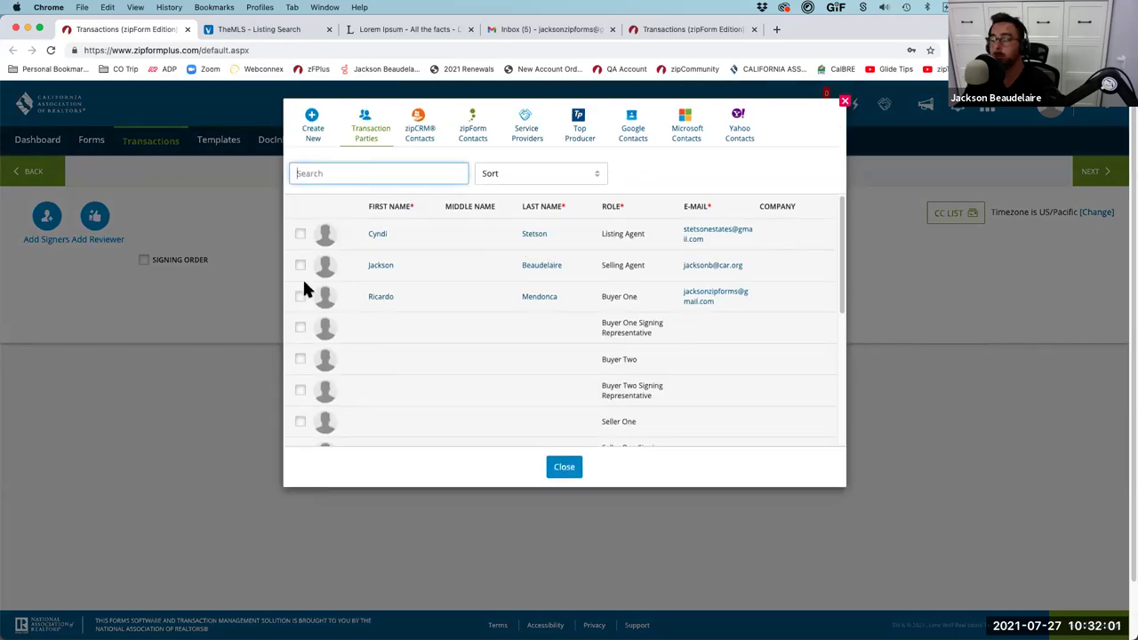
click(301, 266)
click(301, 298)
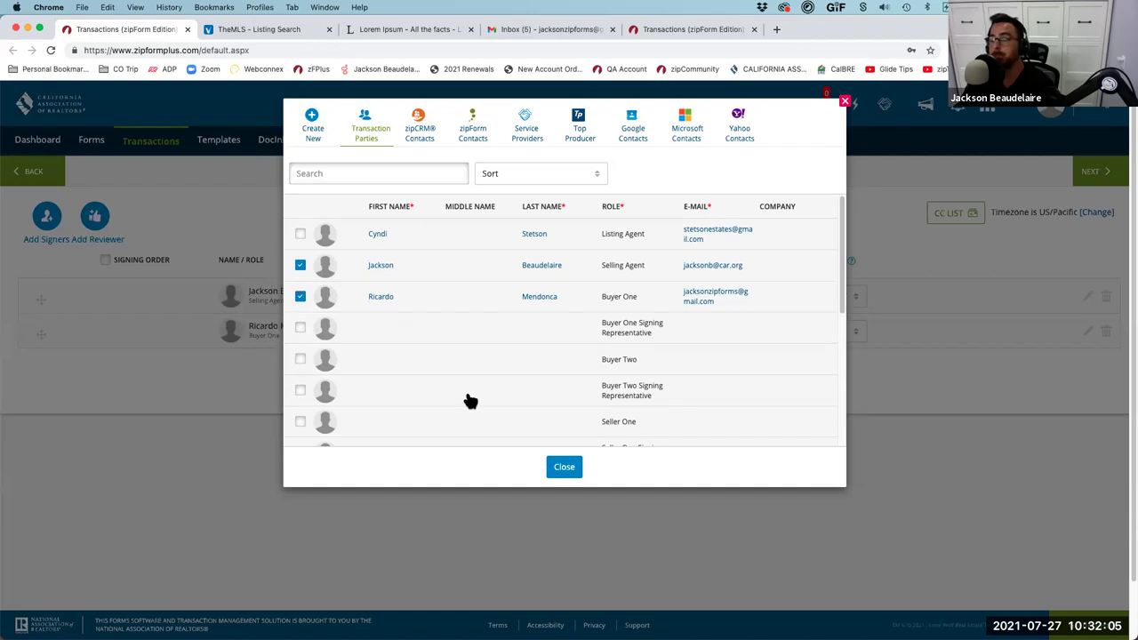
click(563, 468)
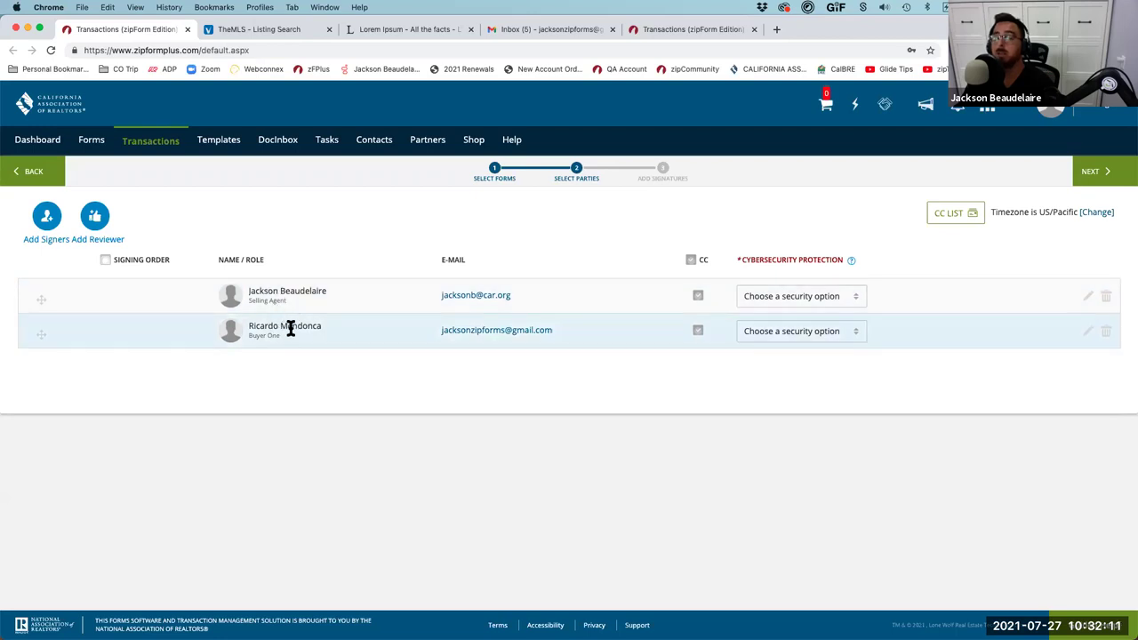
- Try a signing order with the buyer first, then turn signing order off again
click(105, 259)
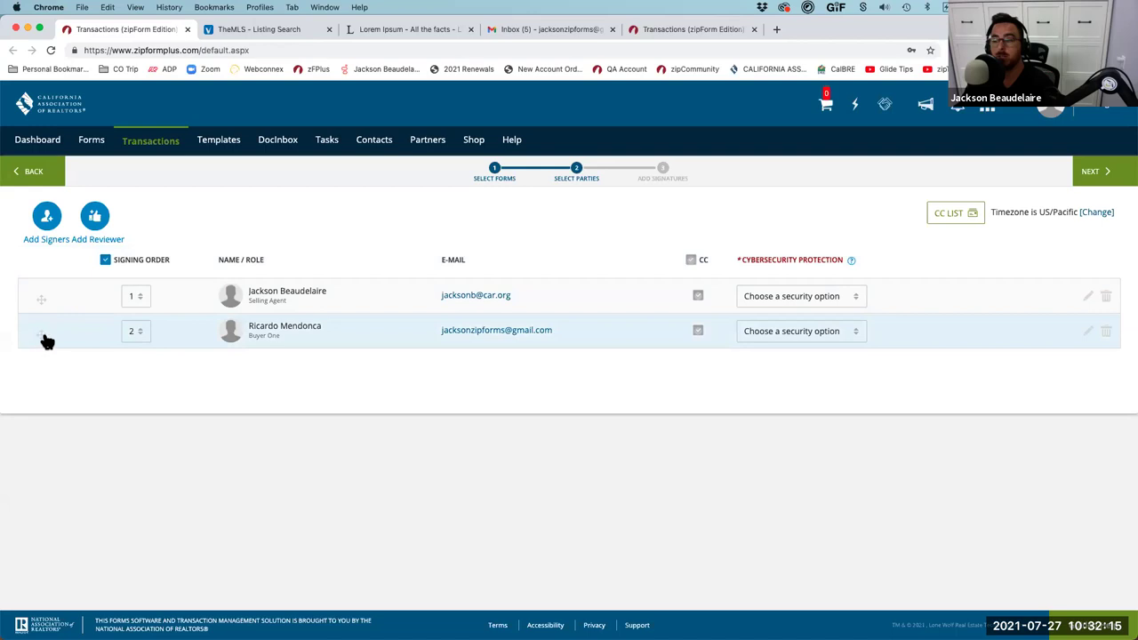
drag(39, 338, 36, 298)
click(140, 334)
click(135, 353)
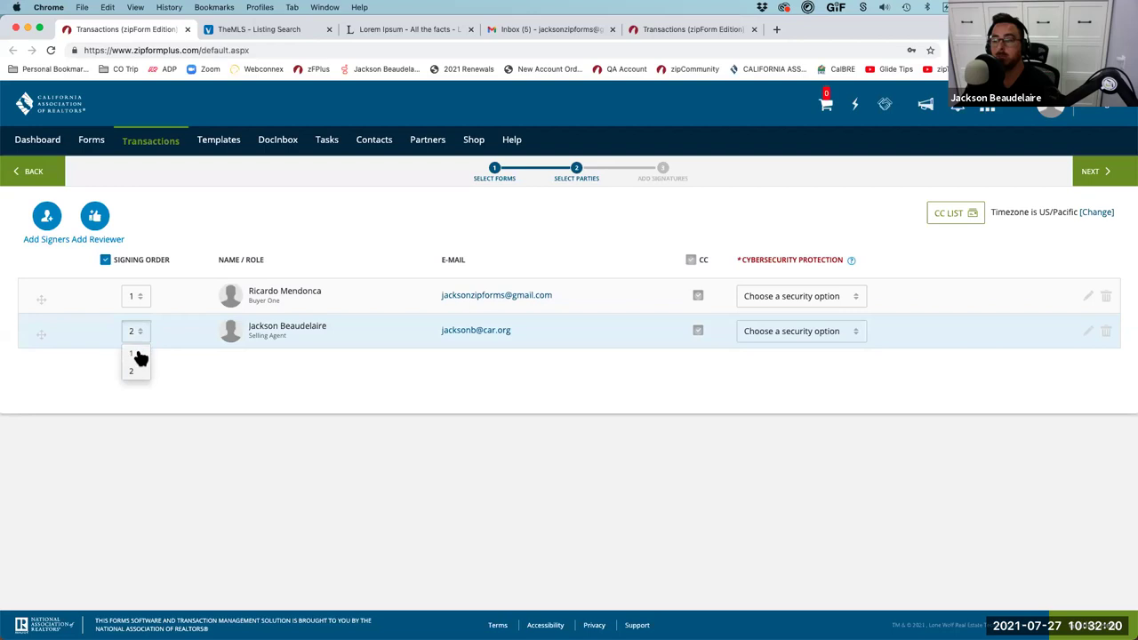
click(105, 260)
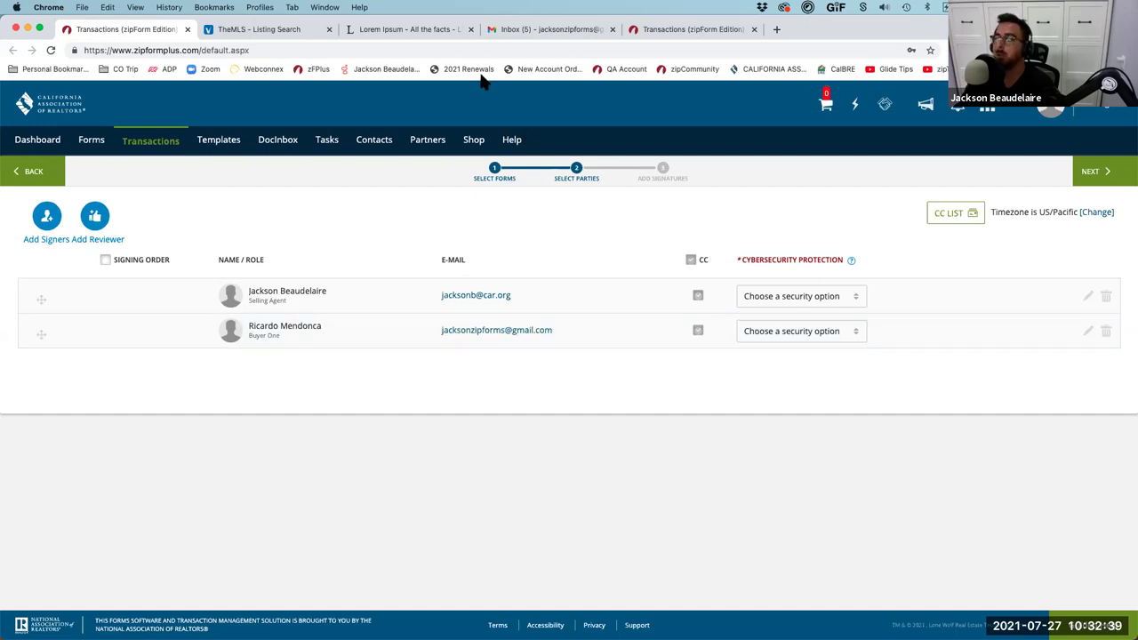
key(ctrl+shift+a)
click(487, 101)
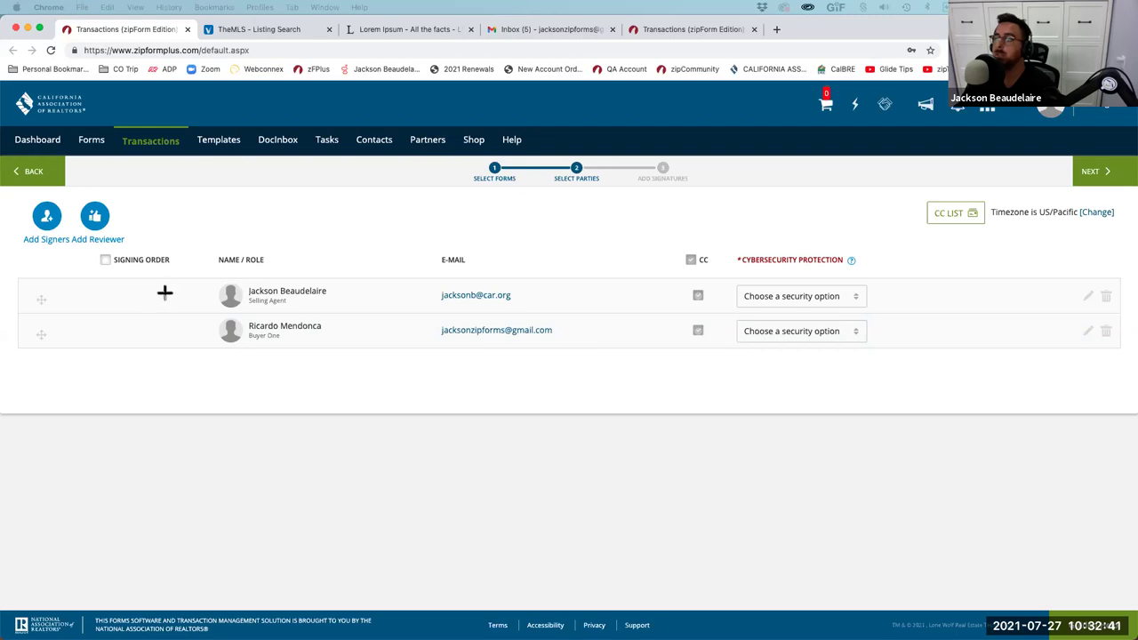
mouse_move(13, 192)
mouse_down()
mouse_move(41, 237)
mouse_move(71, 254)
mouse_up()
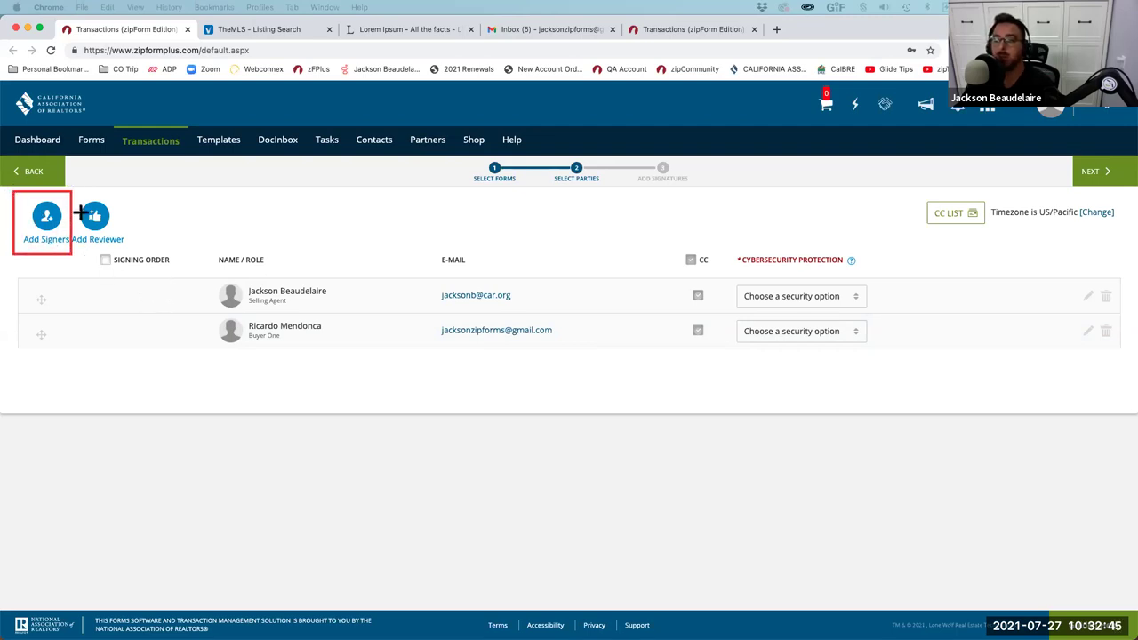
drag(71, 192, 130, 254)
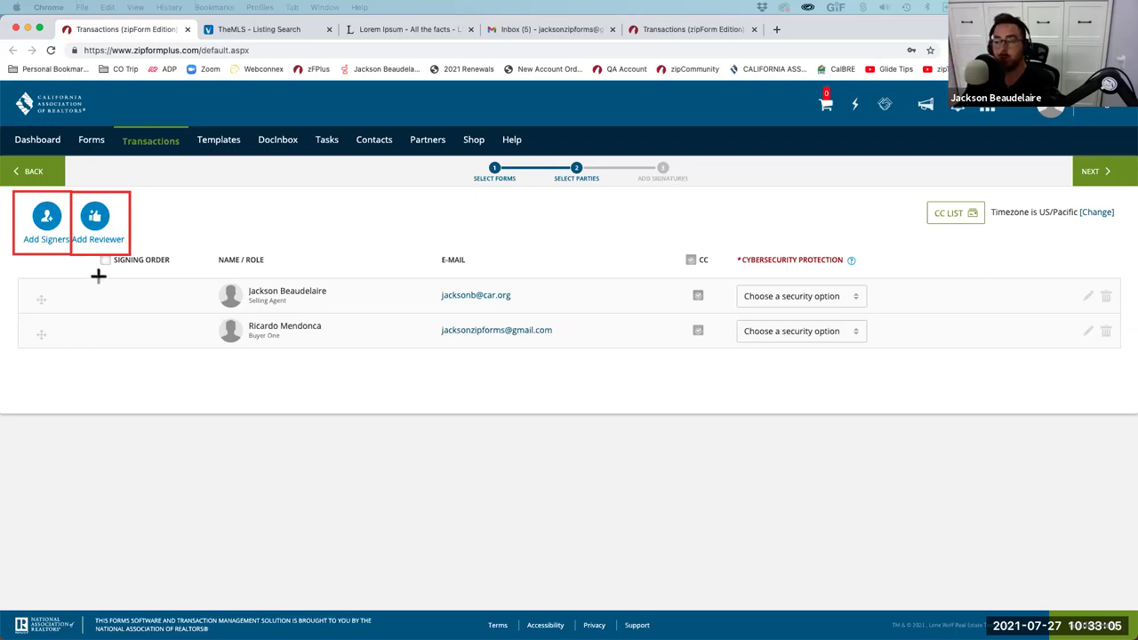
mouse_move(30, 268)
mouse_down()
mouse_move(86, 285)
mouse_move(74, 368)
mouse_up()
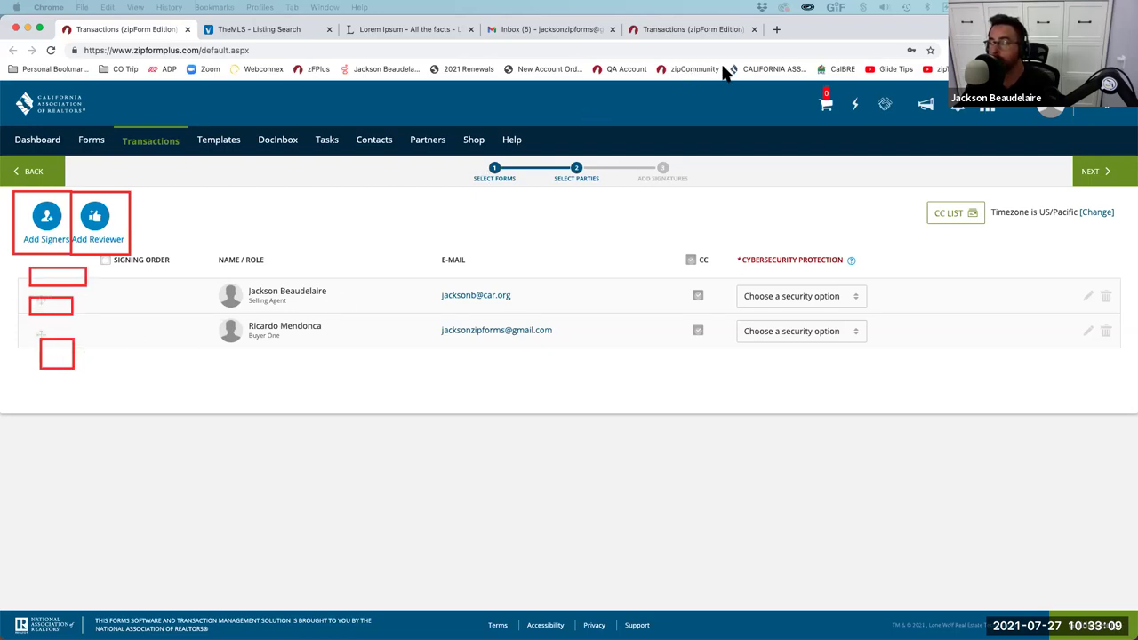
key(Escape)
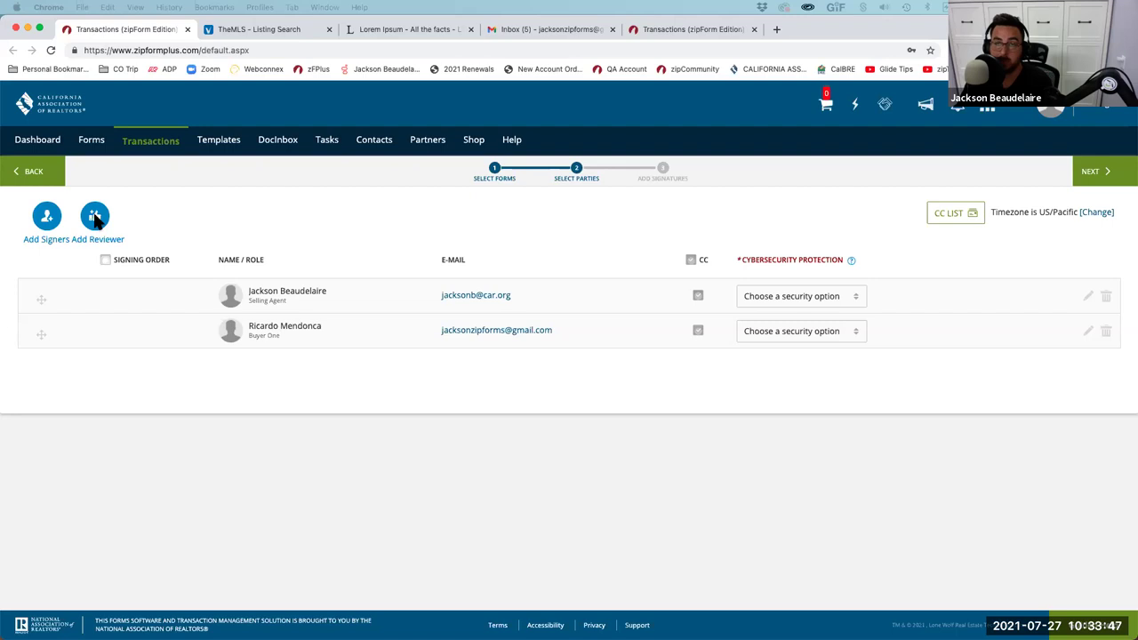
- Annotate the CC LIST, CC column and Name/Role cells, then continue to signature placement
key(super+shift+a)
click(488, 103)
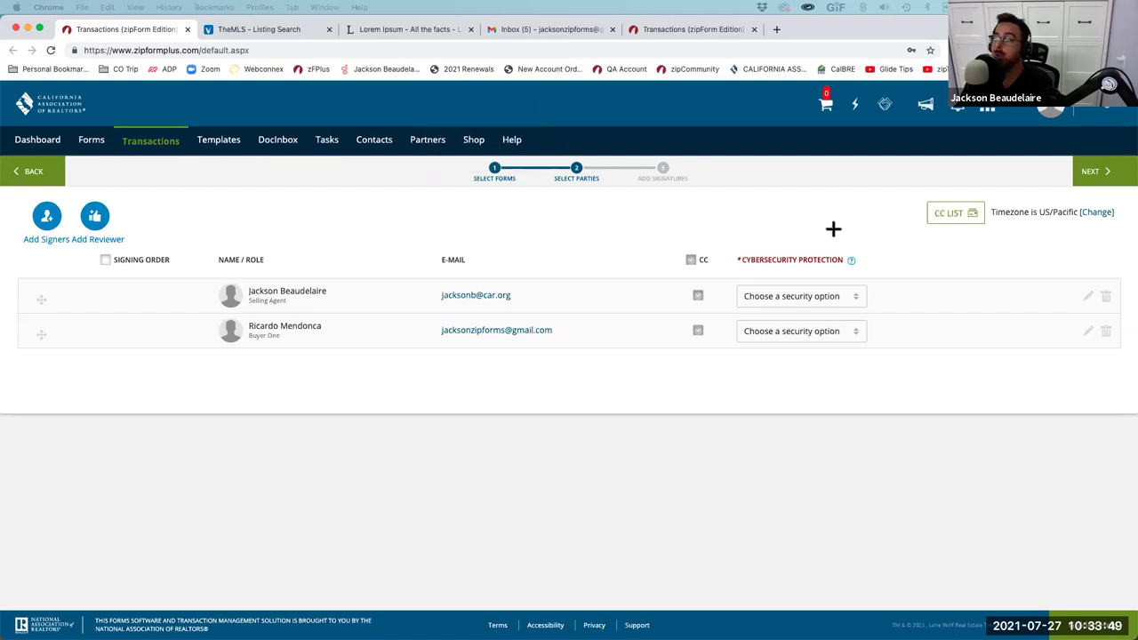
drag(909, 180, 991, 240)
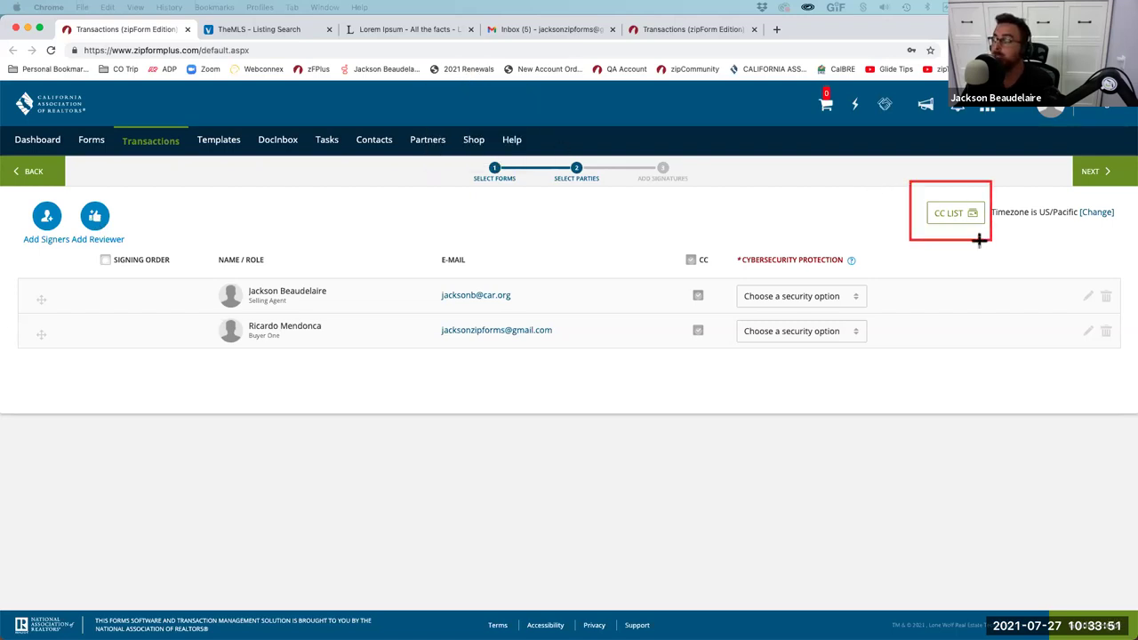
drag(174, 191, 71, 251)
key(Escape)
mouse_move(673, 246)
mouse_down()
mouse_move(707, 269)
mouse_move(717, 360)
mouse_up()
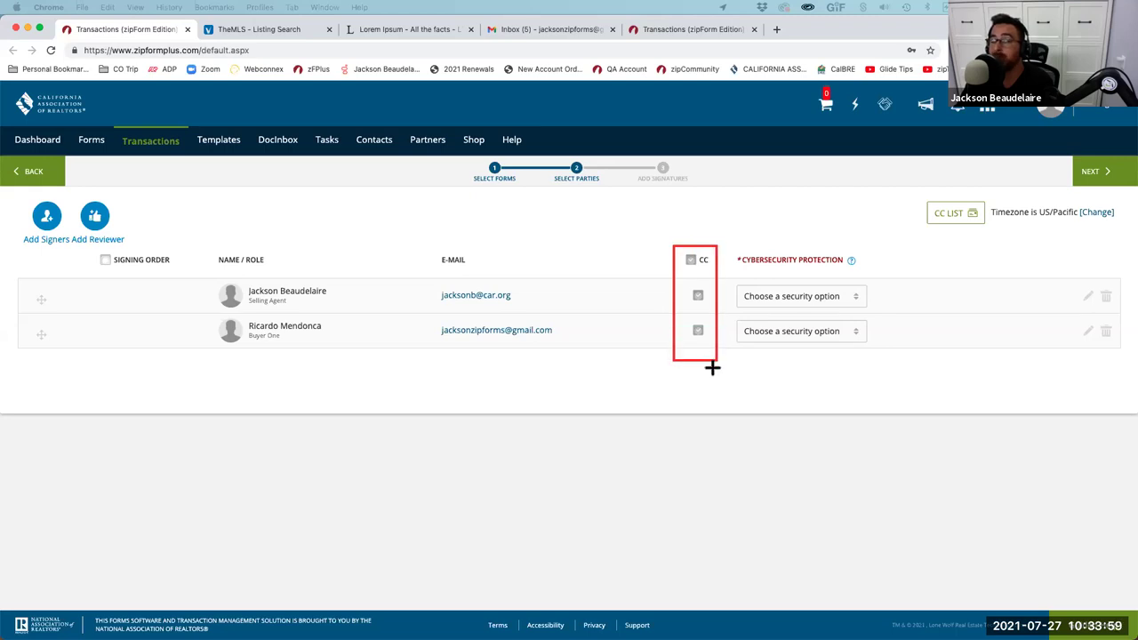
drag(912, 191, 993, 237)
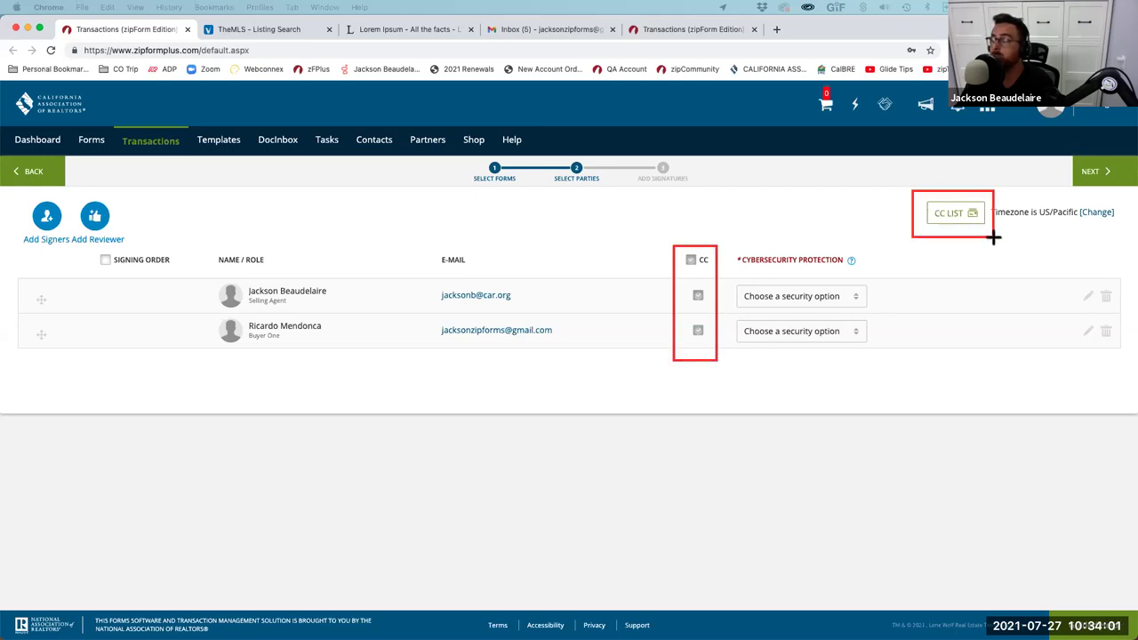
drag(222, 273, 358, 357)
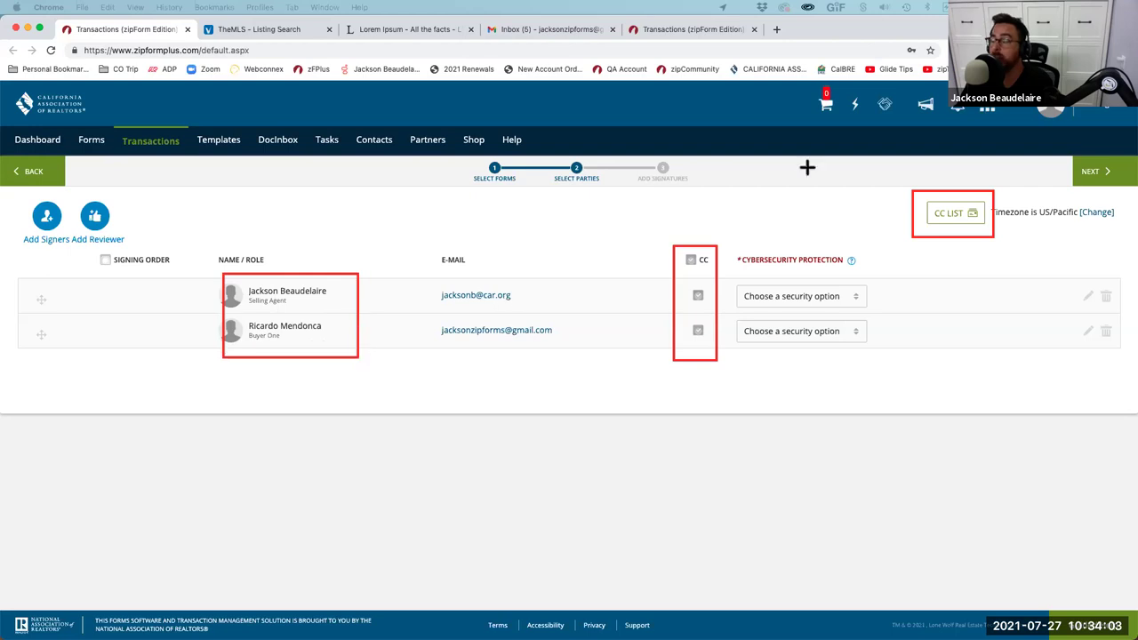
drag(887, 177, 1008, 255)
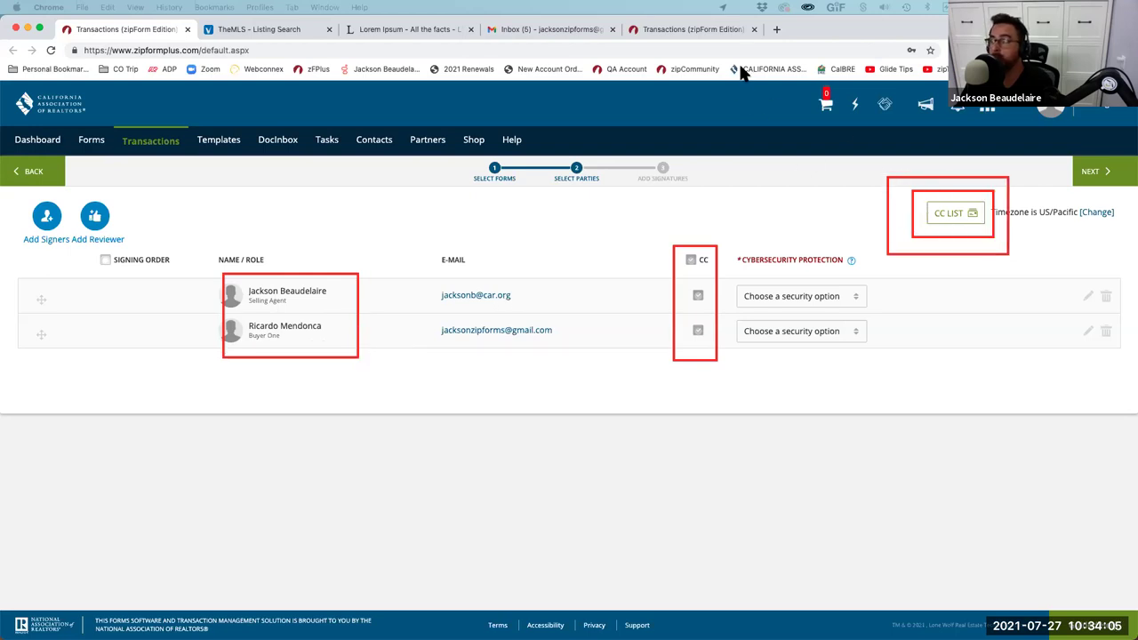
key(Escape)
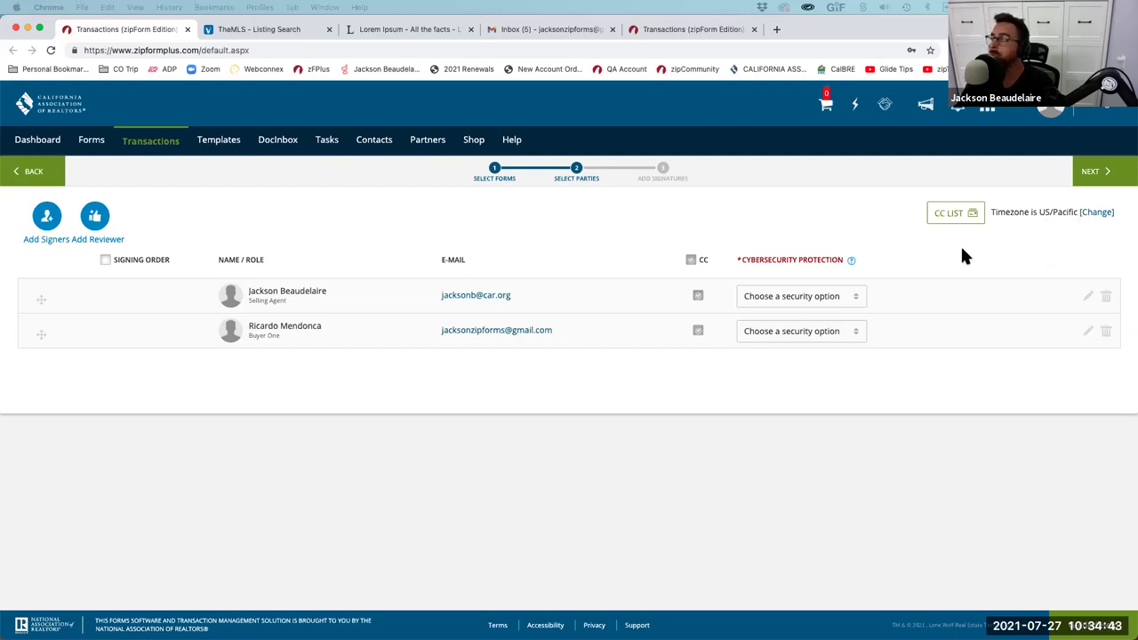
click(1093, 173)
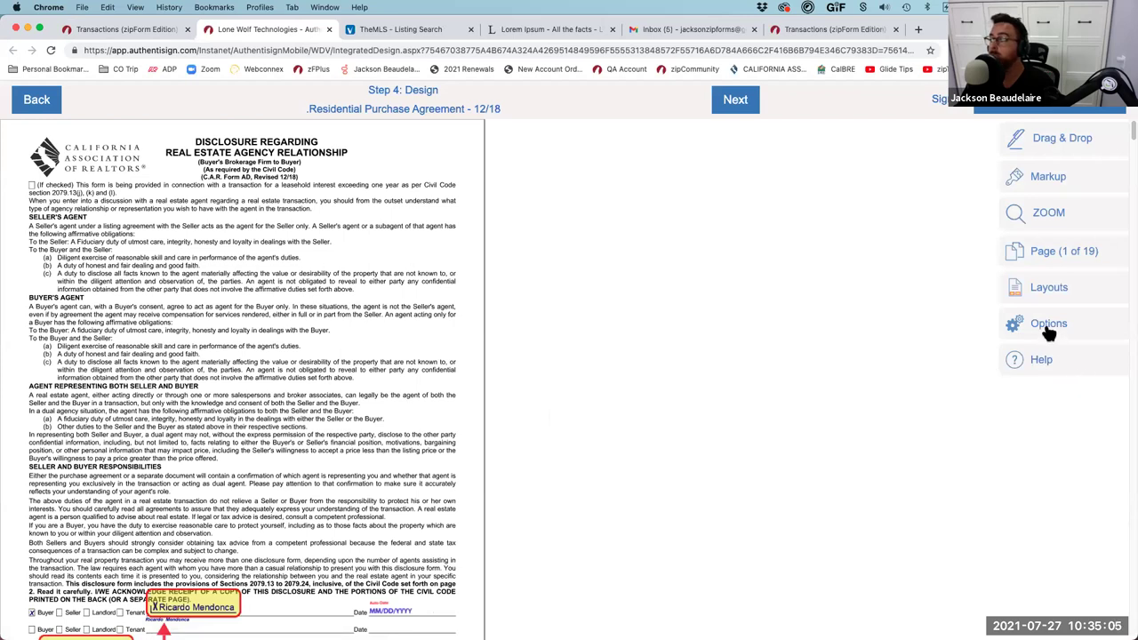
- Enlarge the packet and scroll down to the Fair Housing advisory signature block on page 4
mouse_move(1049, 221)
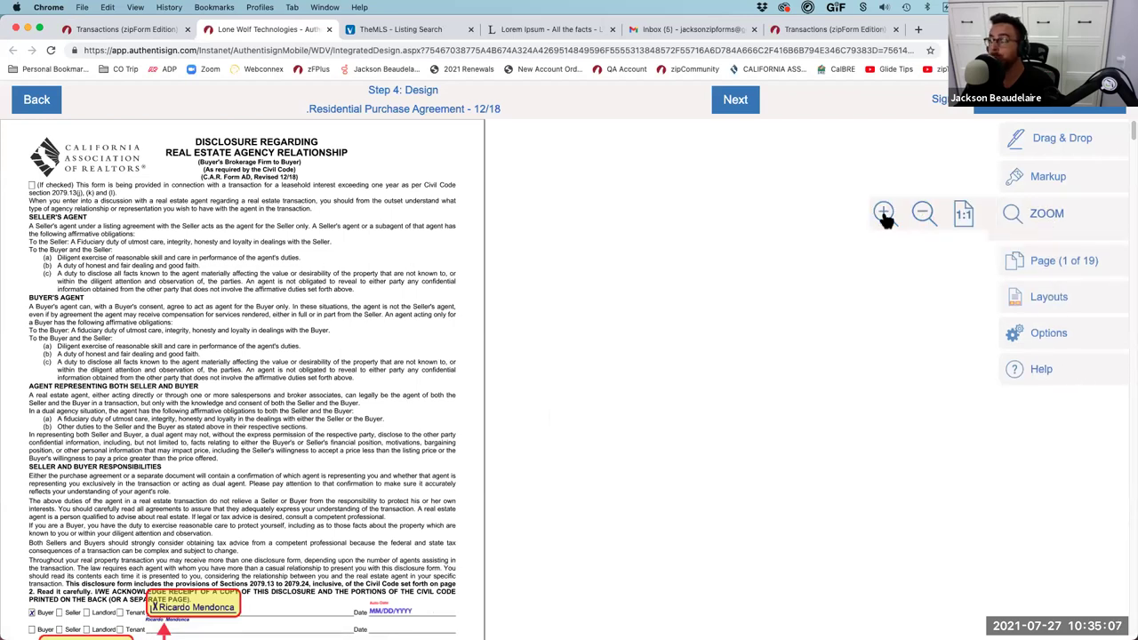
click(883, 215)
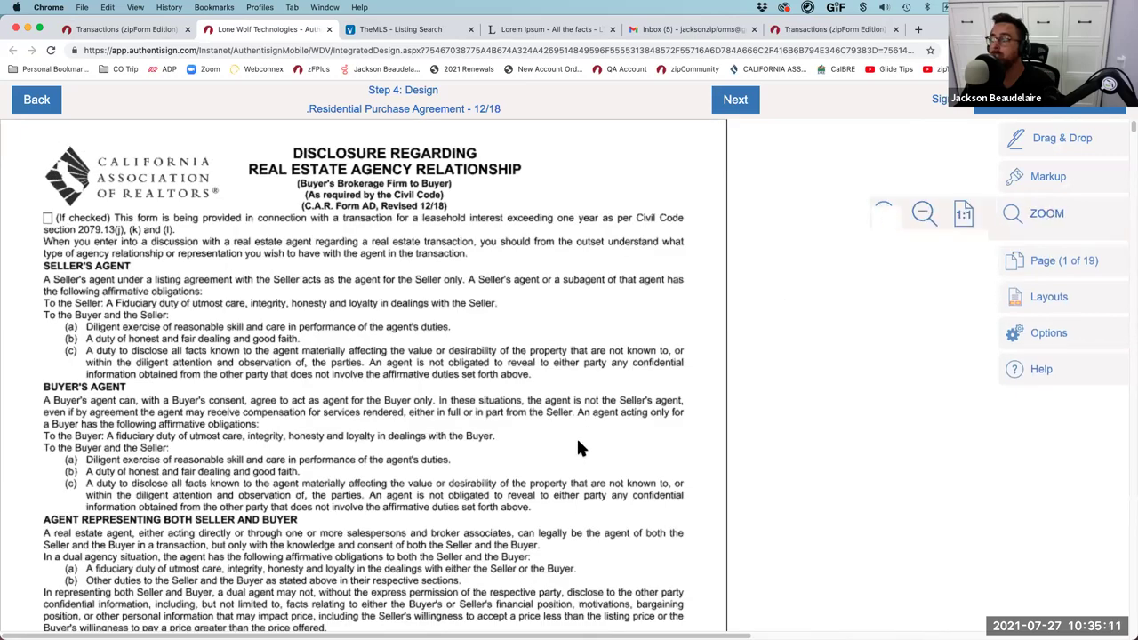
scroll(374, 401, down, 6)
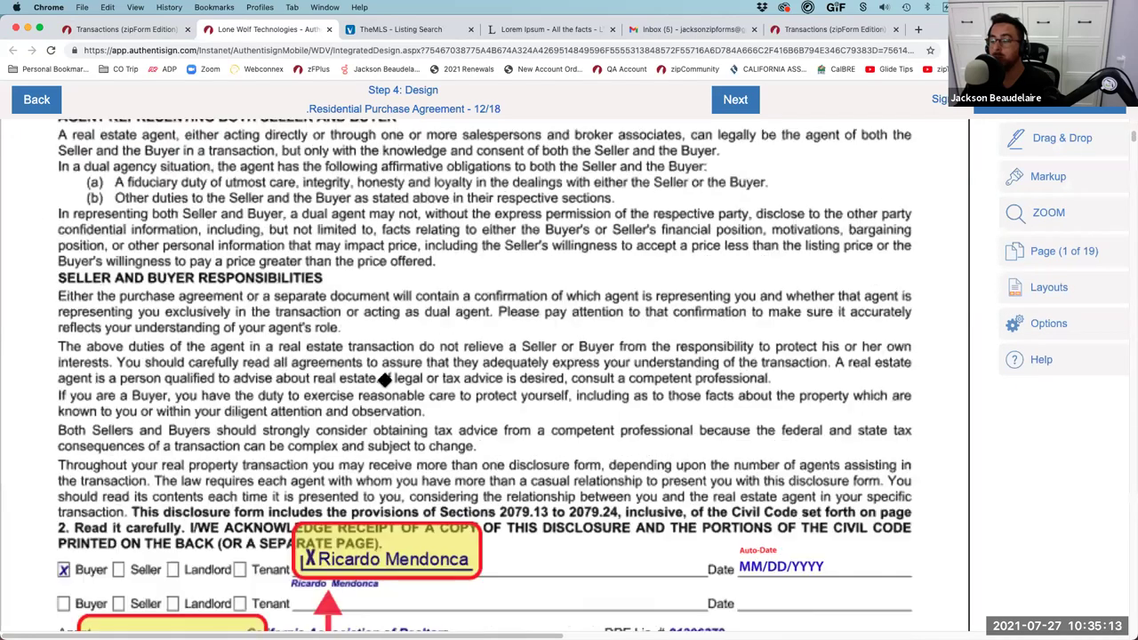
scroll(373, 382, down, 5)
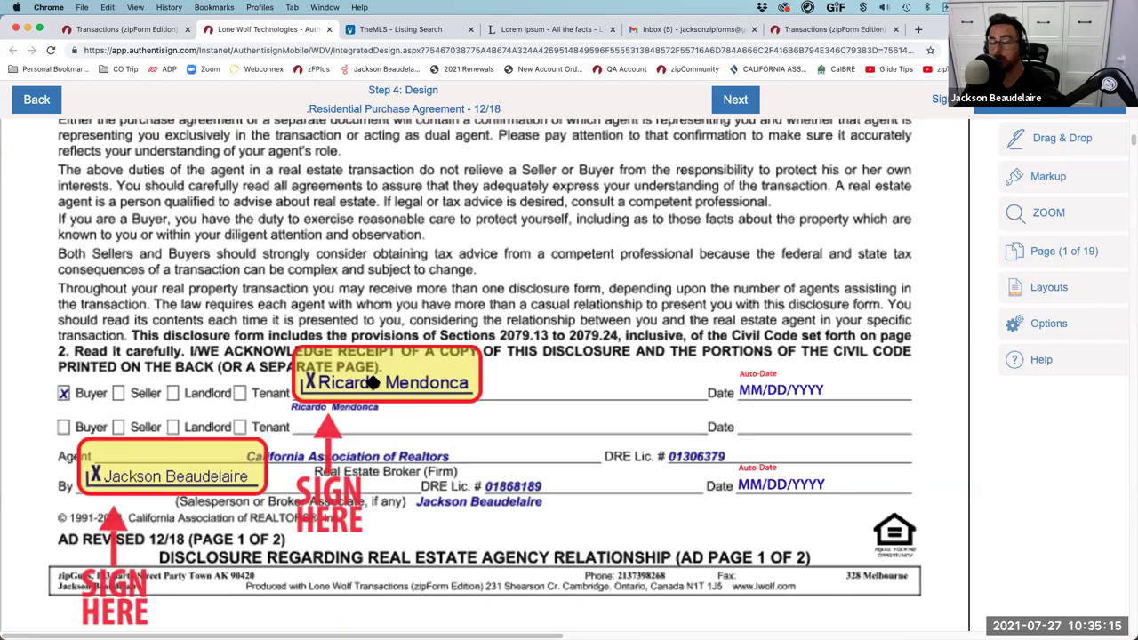
scroll(308, 455, down, 4)
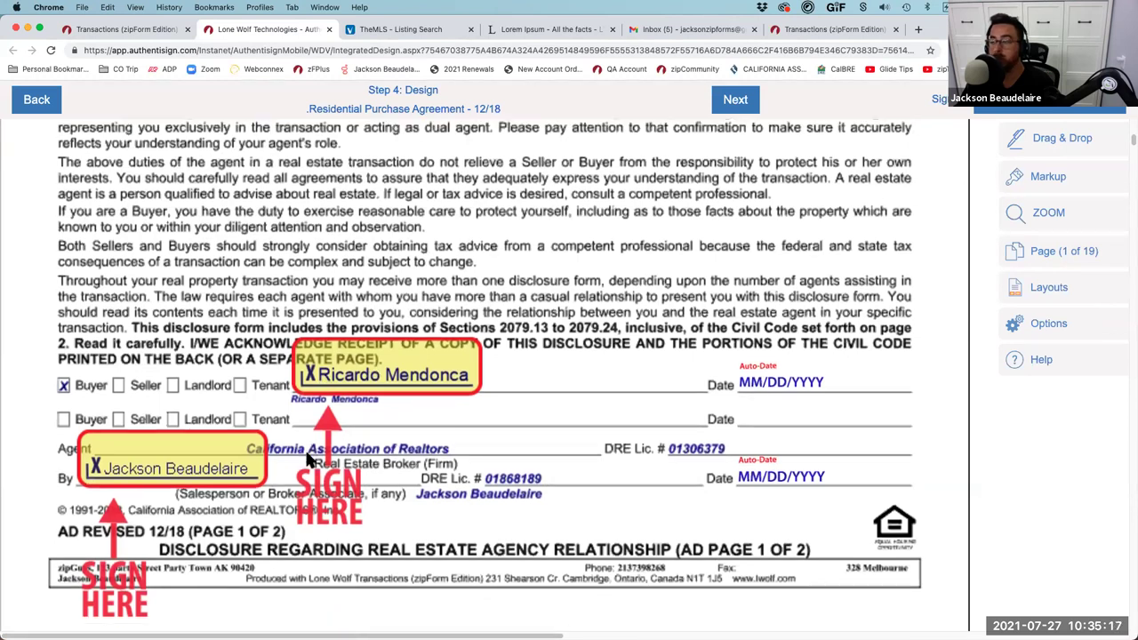
scroll(309, 455, down, 5)
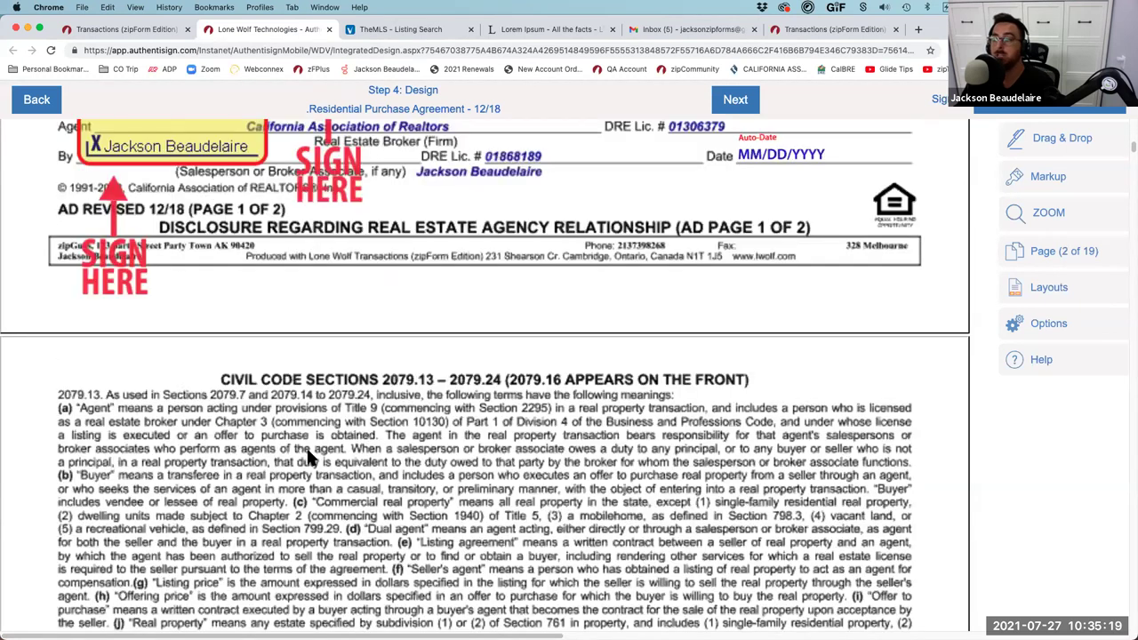
scroll(310, 455, down, 1)
scroll(309, 451, down, 6)
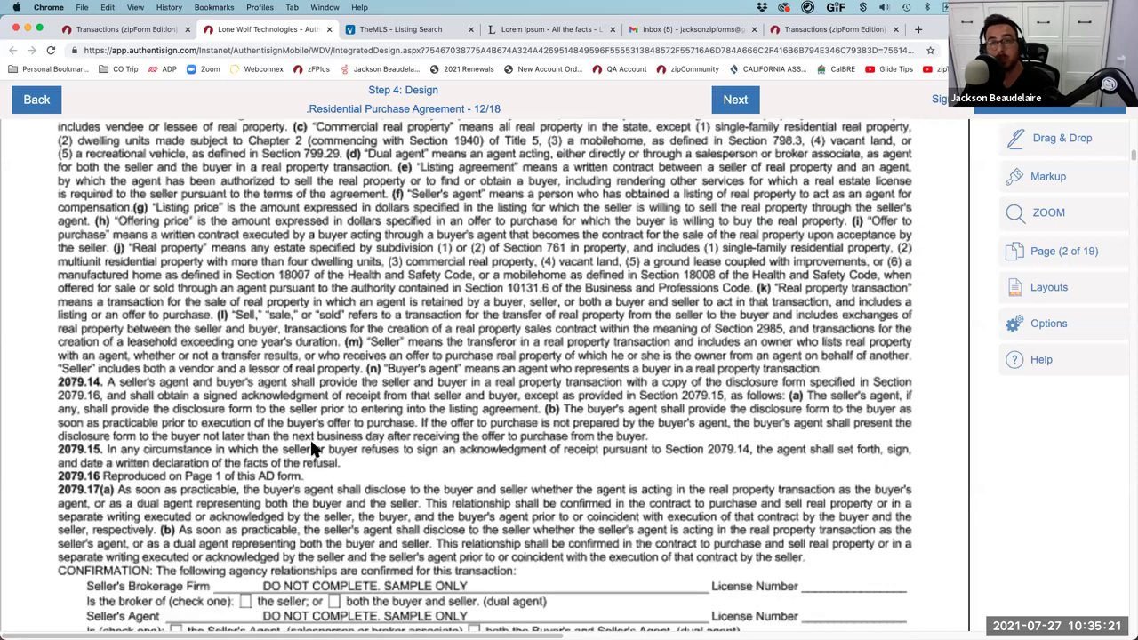
scroll(310, 444, down, 2)
scroll(313, 447, down, 1)
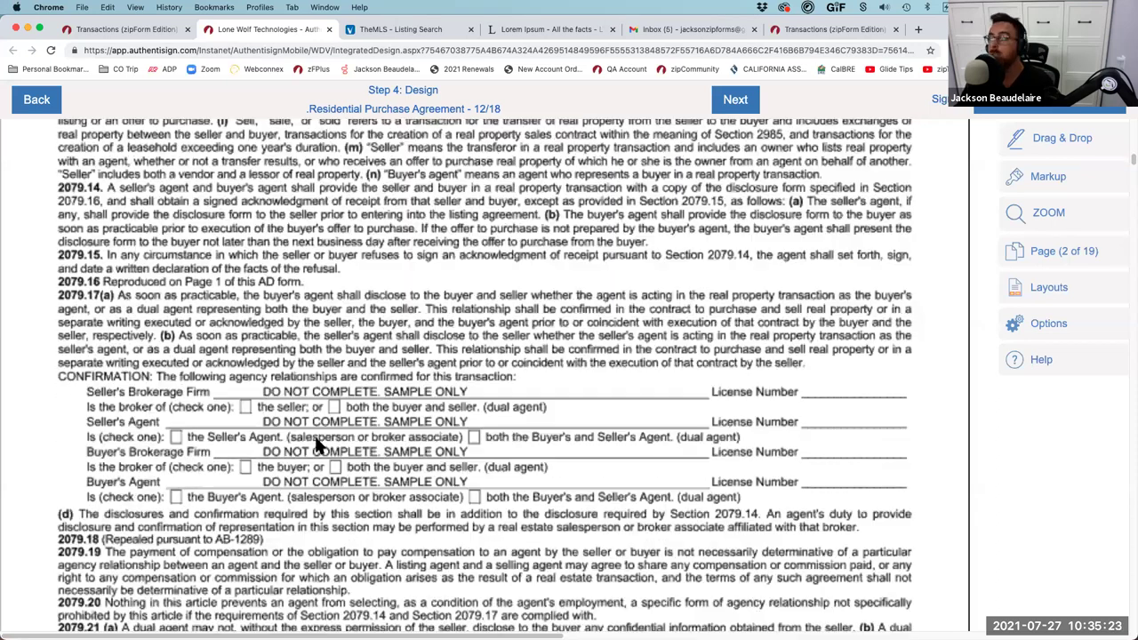
scroll(316, 447, down, 4)
scroll(375, 430, down, 4)
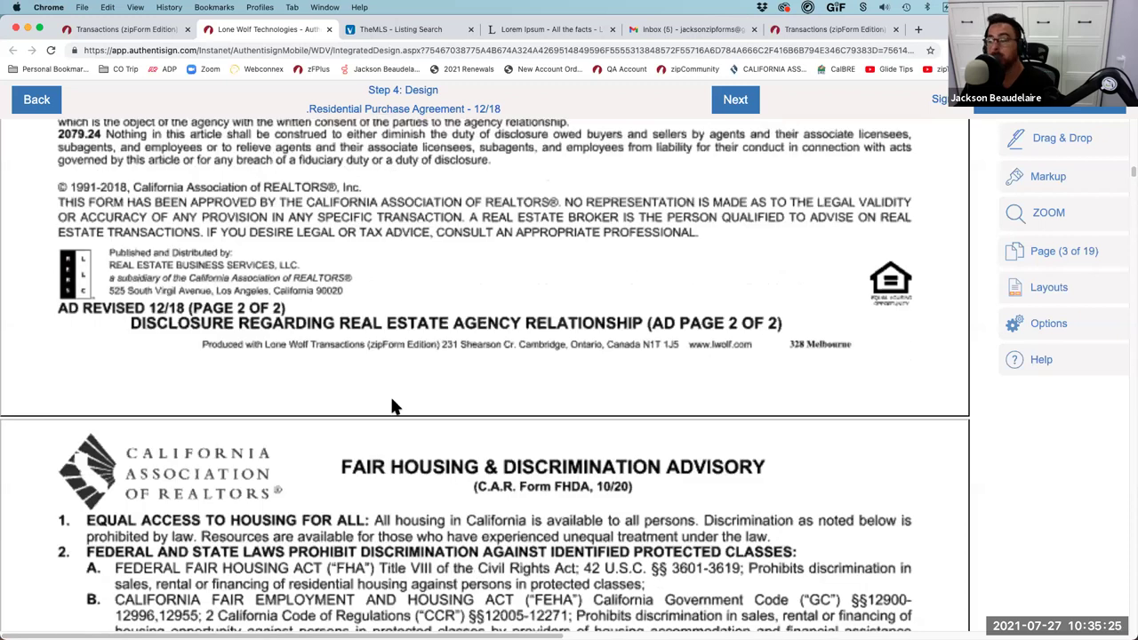
scroll(394, 406, down, 2)
scroll(394, 406, down, 10)
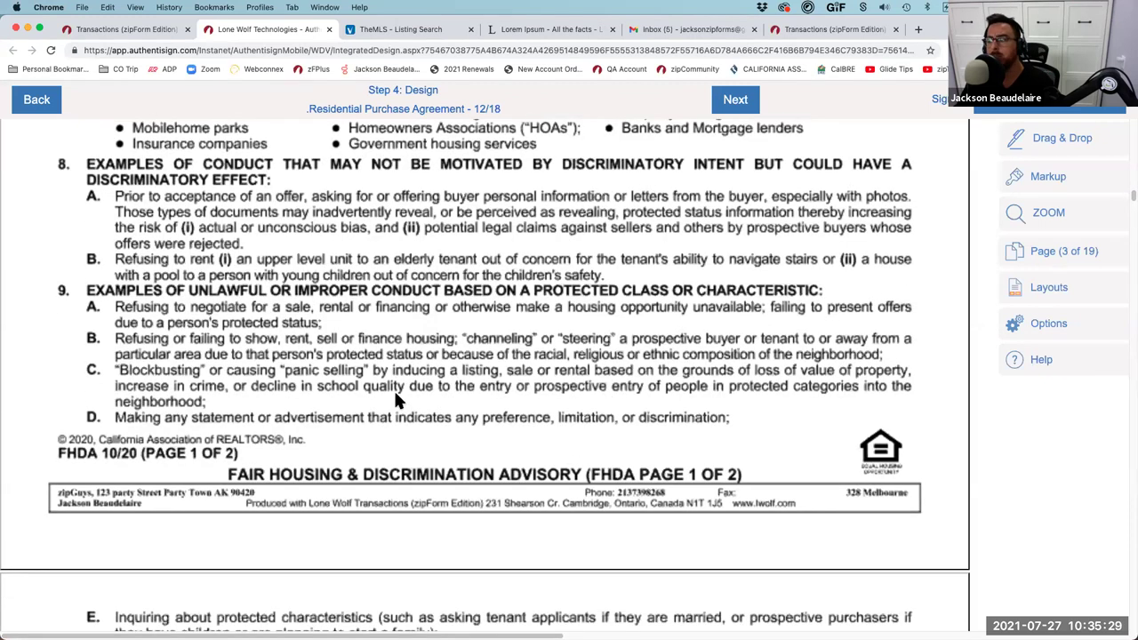
scroll(397, 401, down, 5)
scroll(400, 400, down, 2)
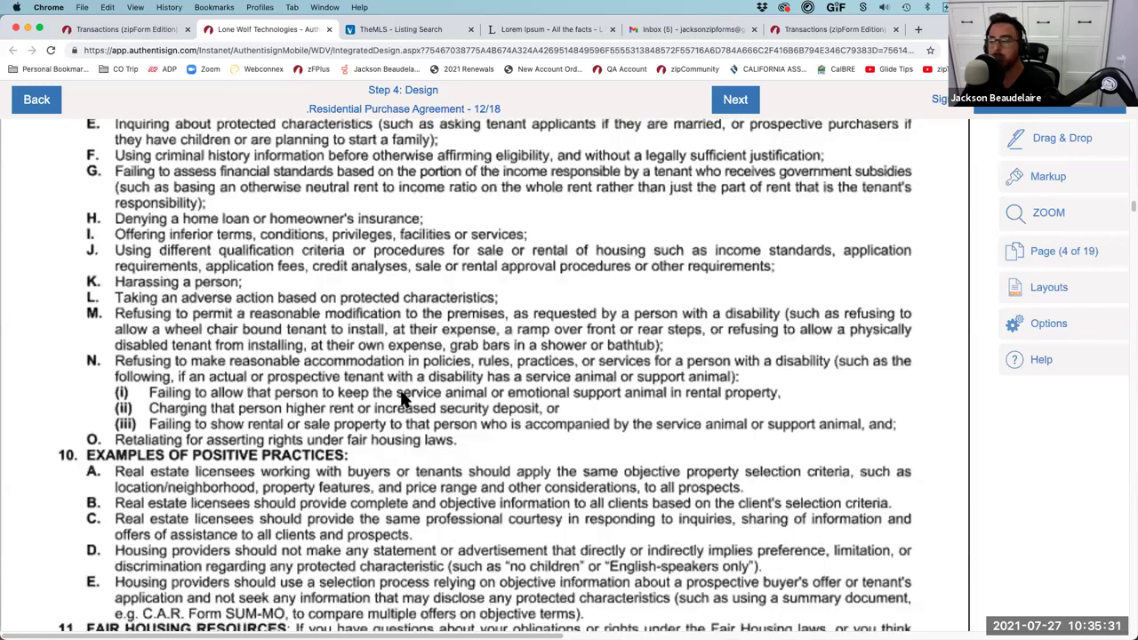
scroll(400, 398, down, 9)
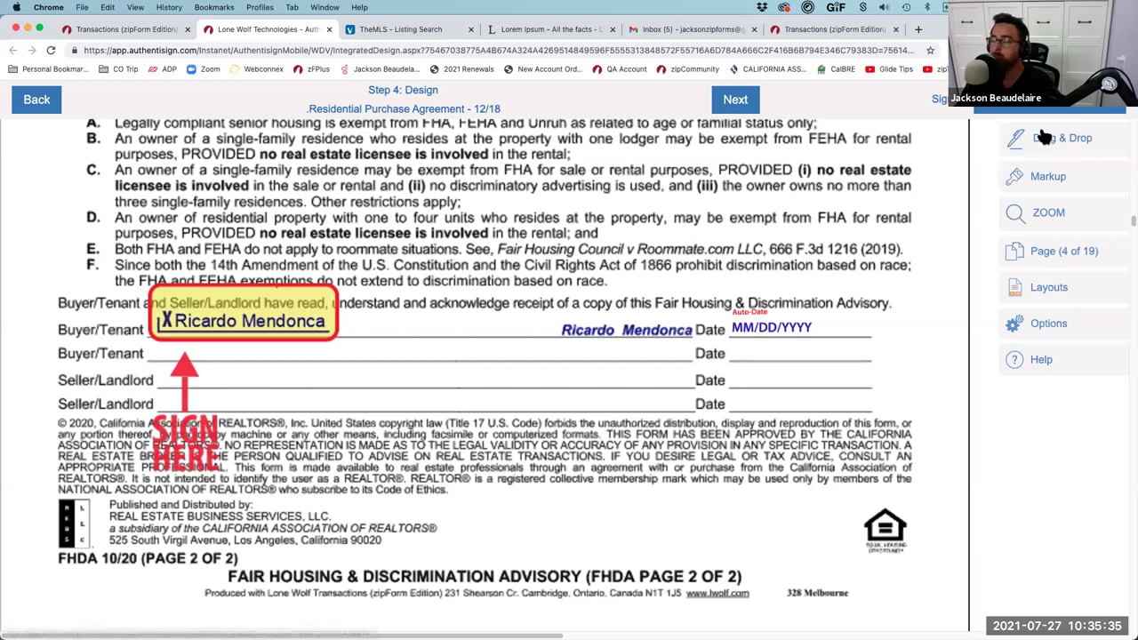
- Place a seller Sign Here field on the Seller/Landlord line with an auto-date beside it
click(1066, 140)
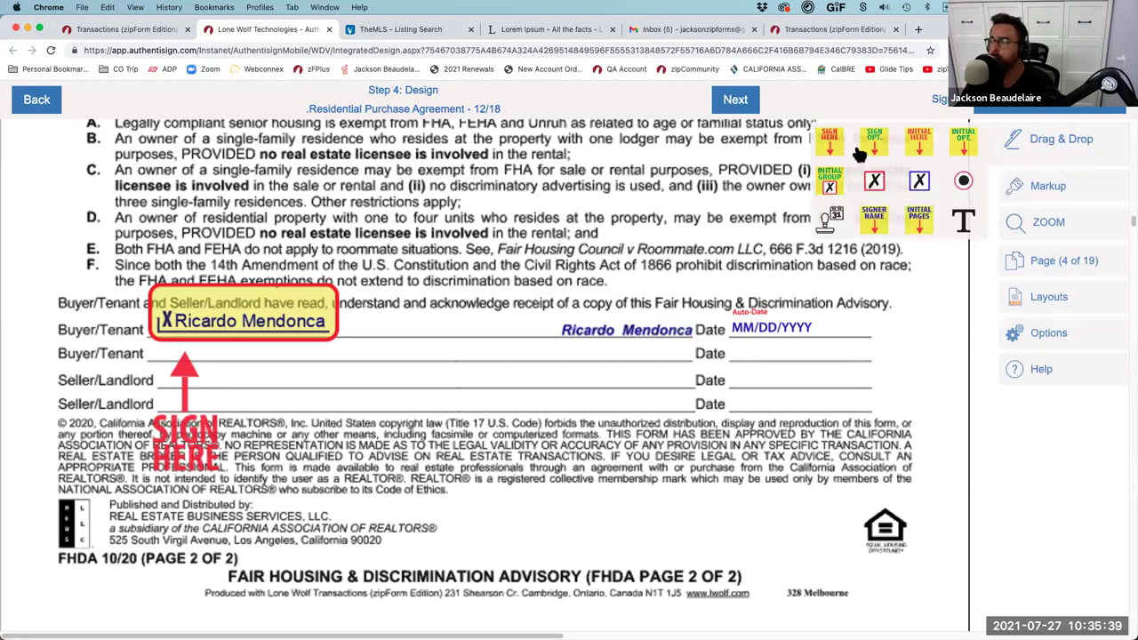
drag(836, 146, 441, 283)
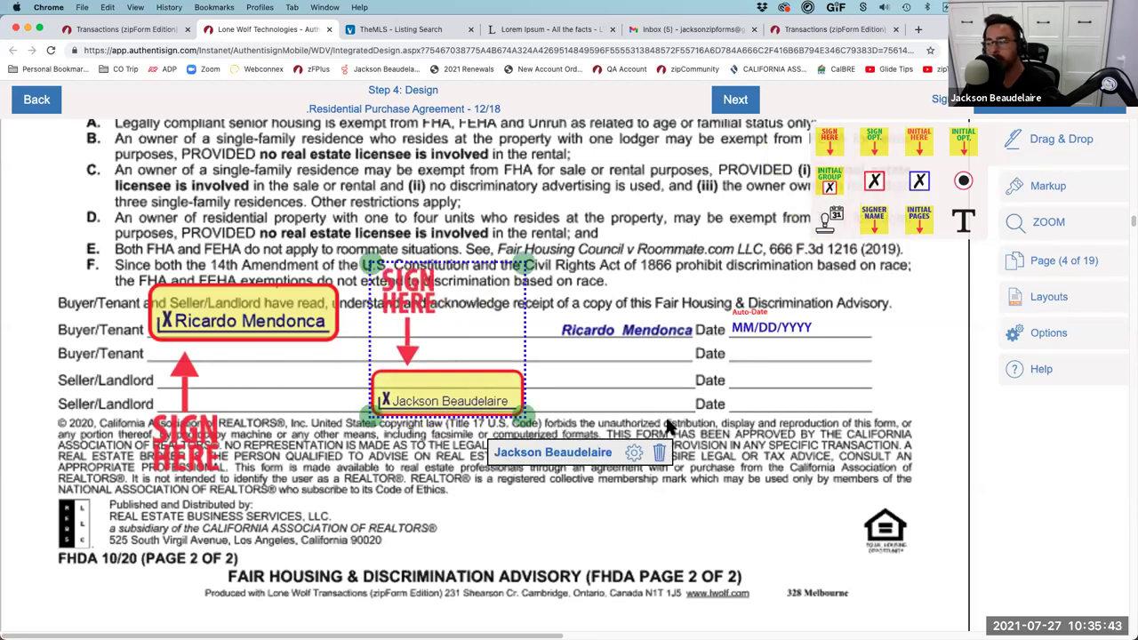
click(636, 456)
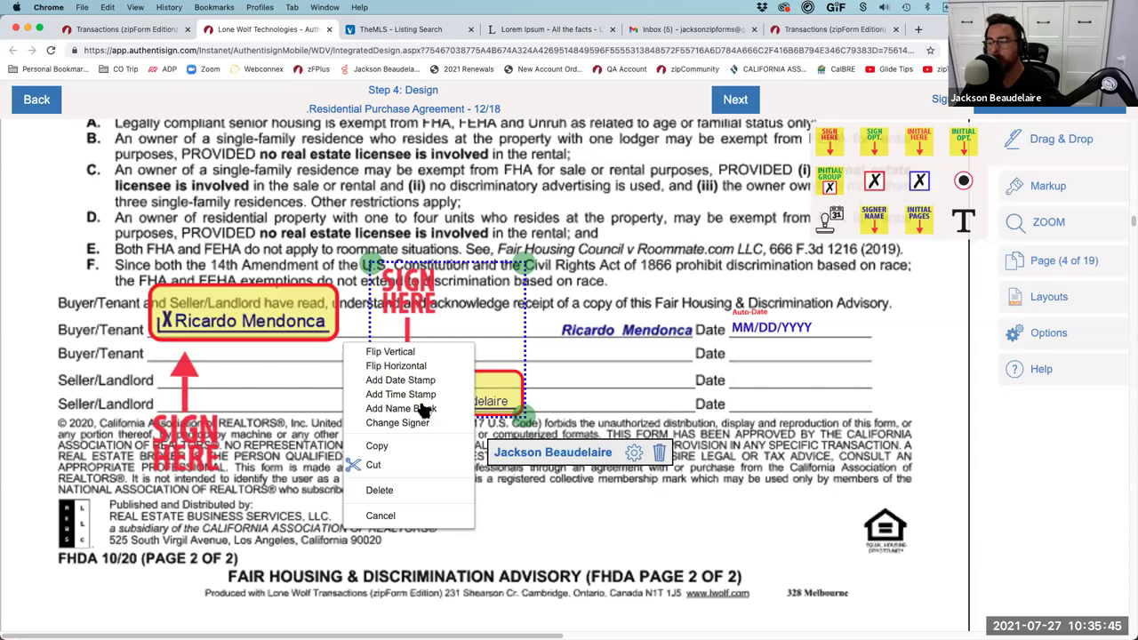
click(427, 383)
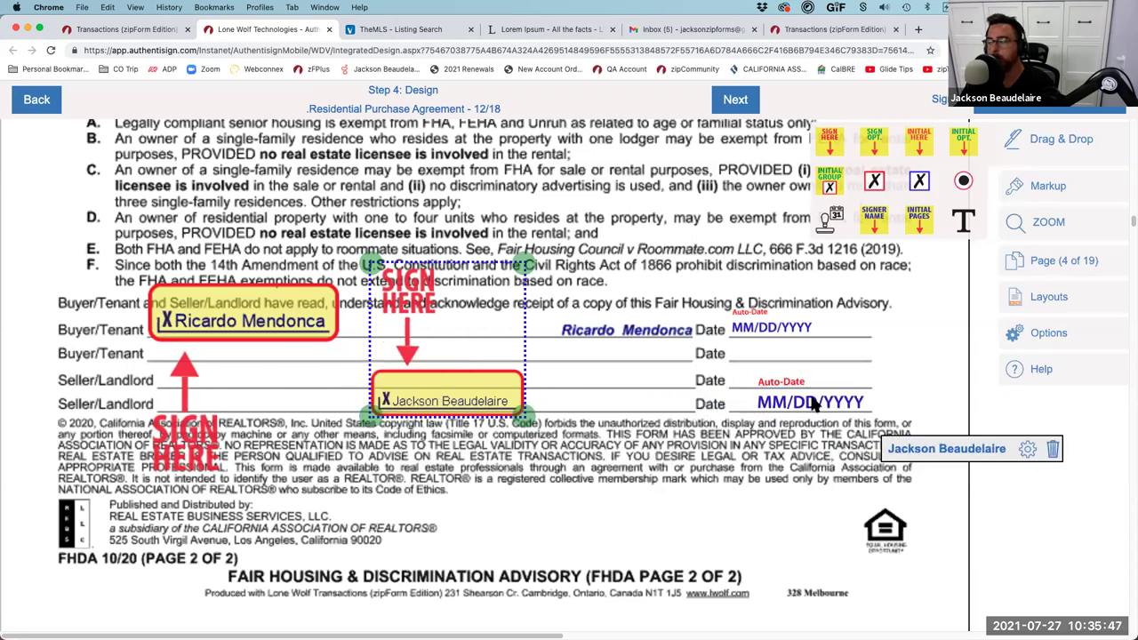
click(809, 405)
click(1052, 449)
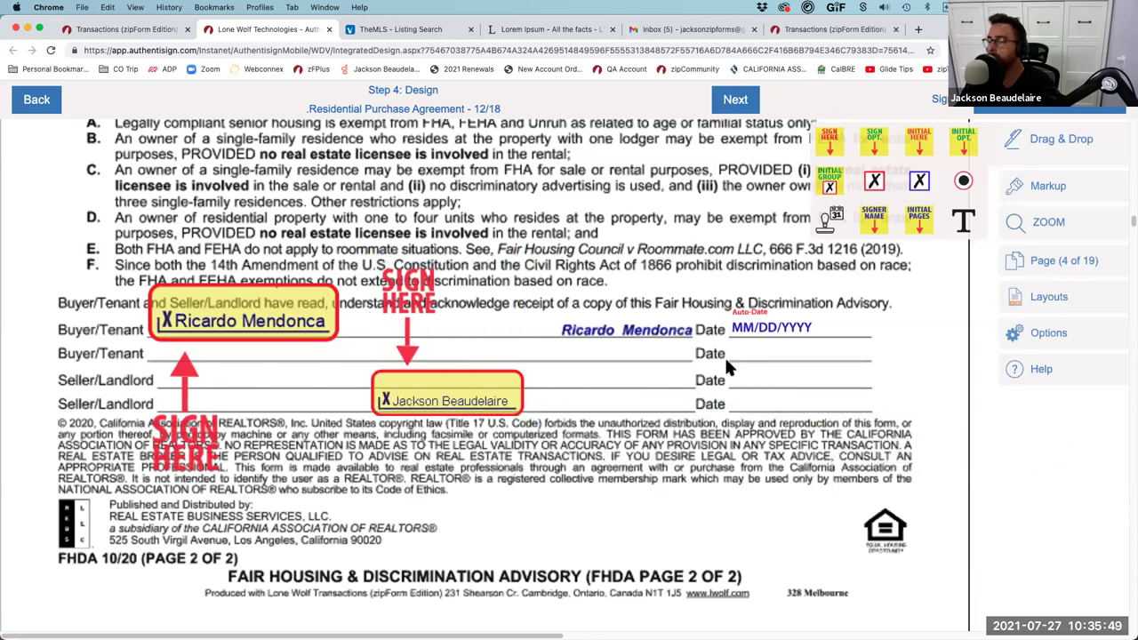
drag(831, 222, 731, 378)
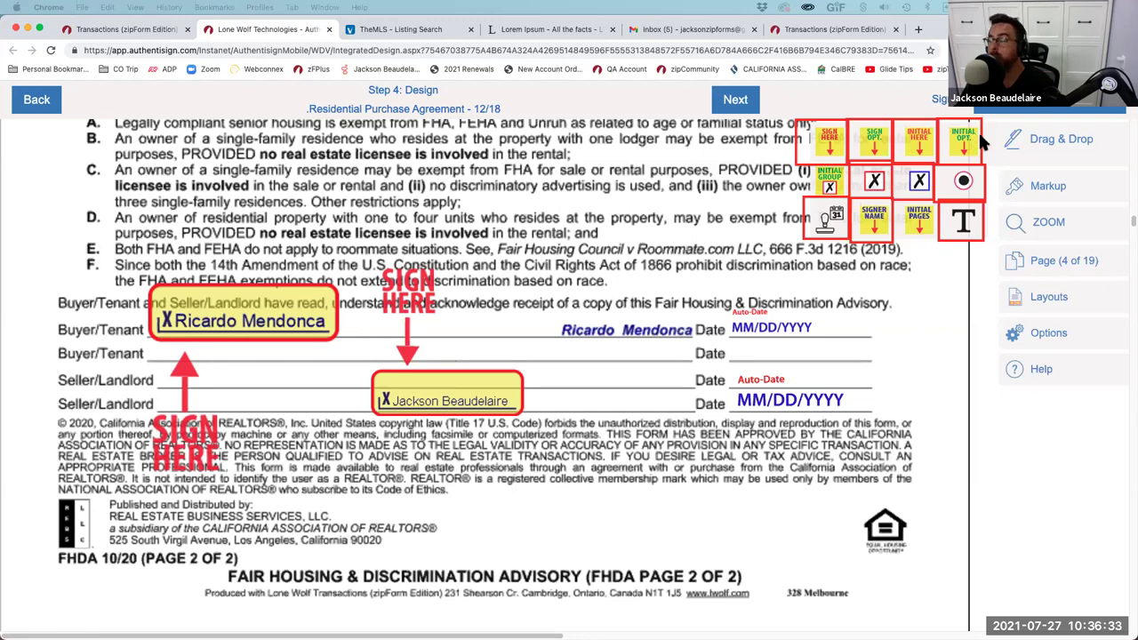
- Delete the seller signature field together with its date
mouse_move(984, 122)
mouse_down()
mouse_move(1008, 157)
mouse_move(1032, 161)
mouse_up()
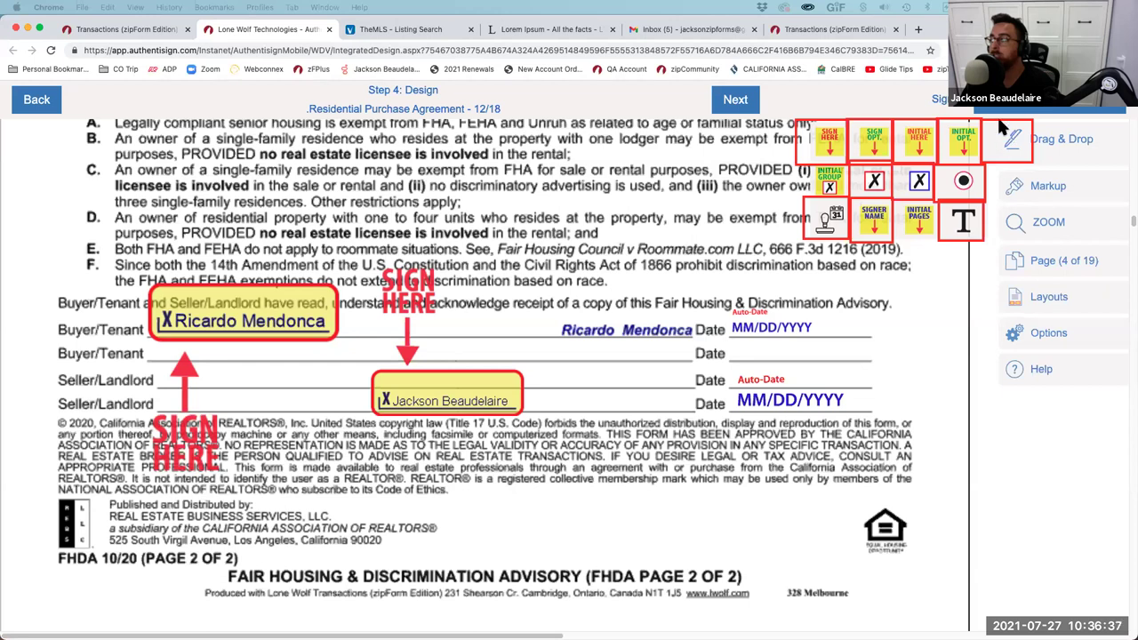
mouse_move(994, 118)
mouse_down()
mouse_move(1011, 154)
mouse_move(1033, 164)
mouse_up()
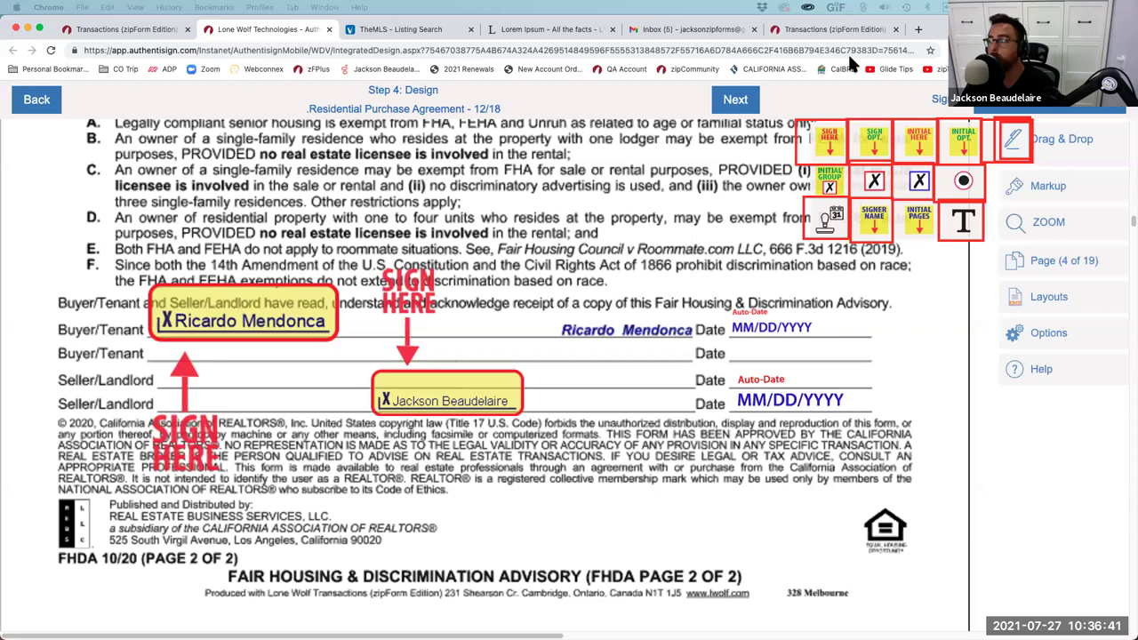
key(Escape)
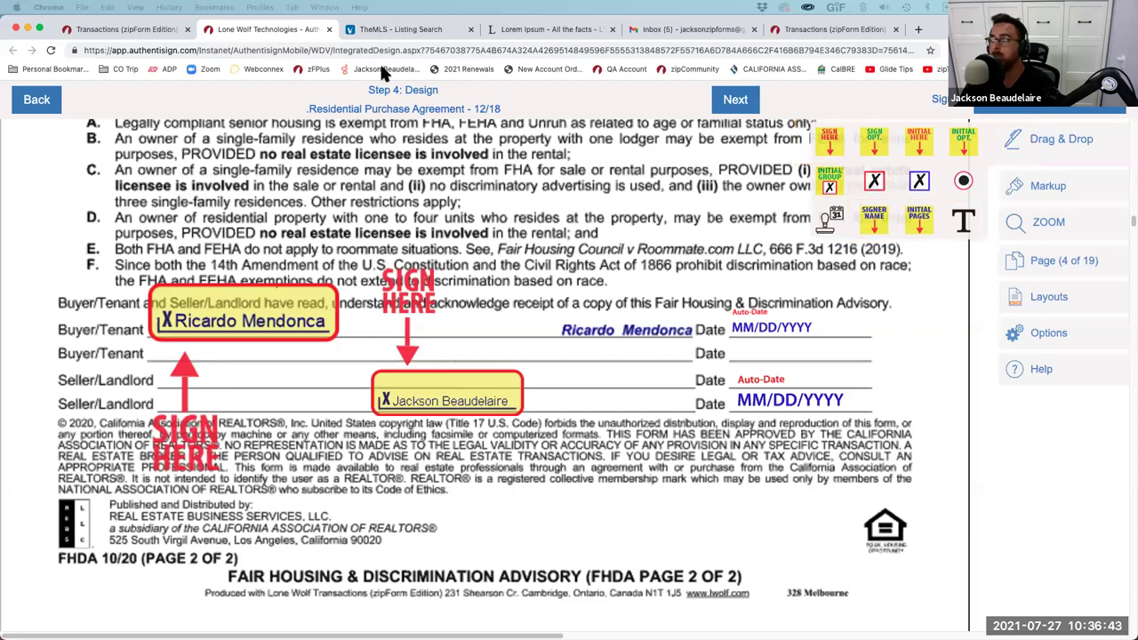
click(467, 395)
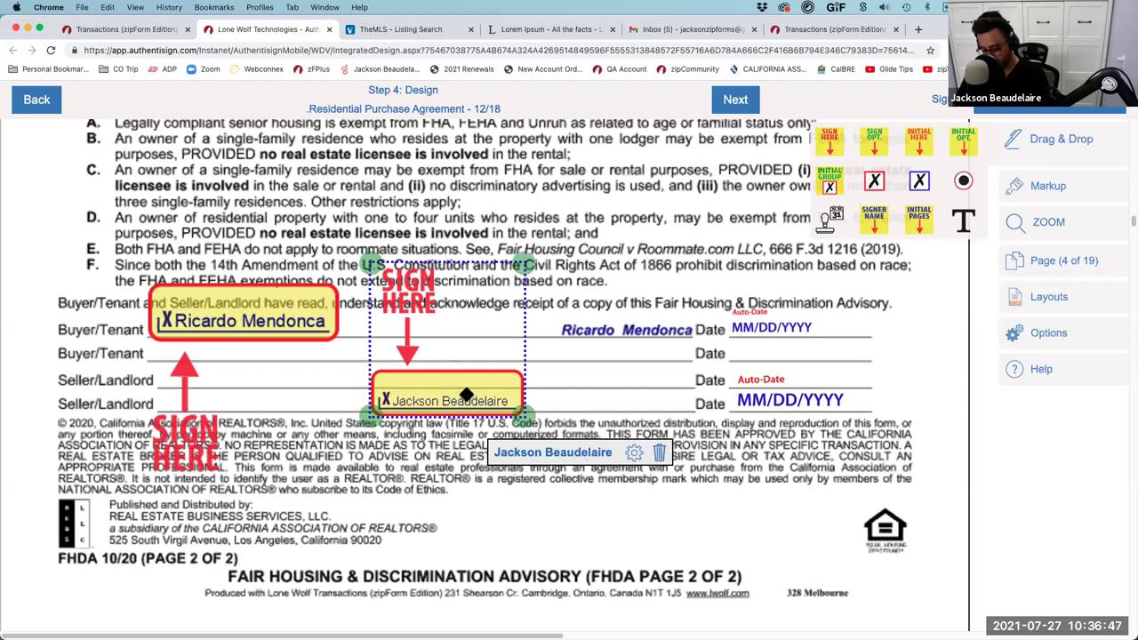
key(Delete)
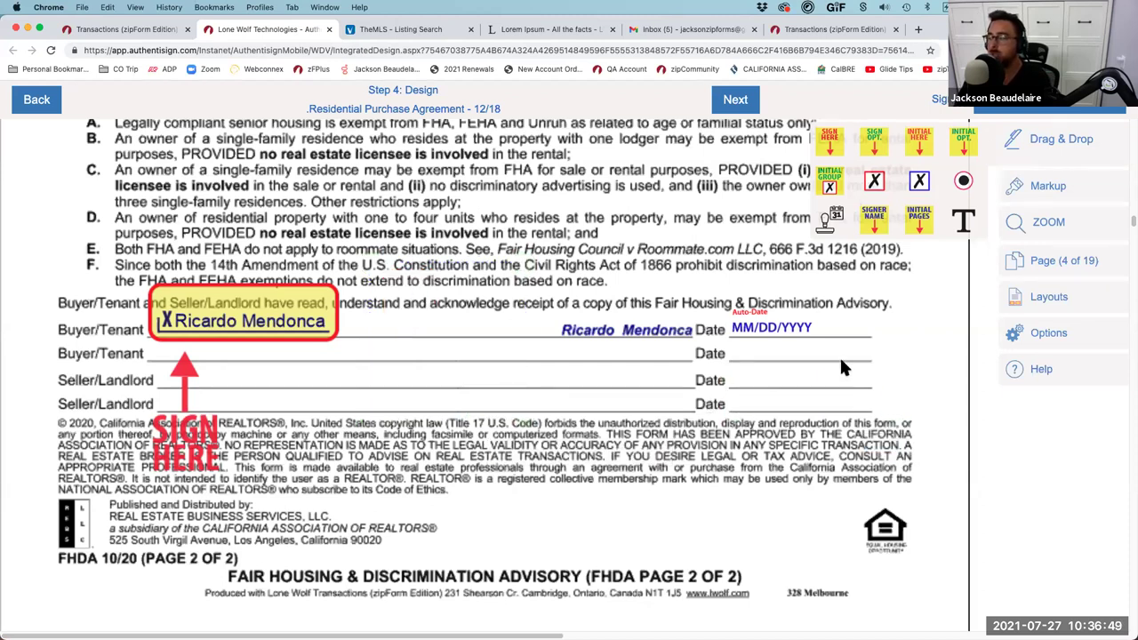
- Add a text box reading 'cgfhhghghg' near the Seller/Landlord lines, then delete it
click(1037, 188)
click(778, 178)
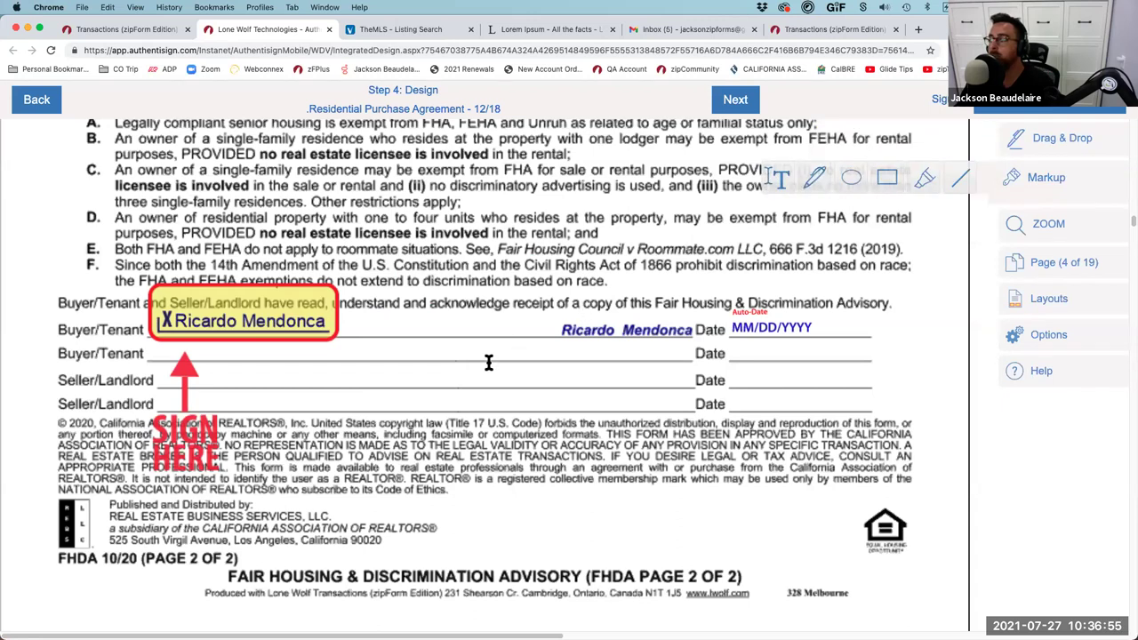
click(467, 396)
drag(511, 392, 509, 382)
text(cgfhhghghg)
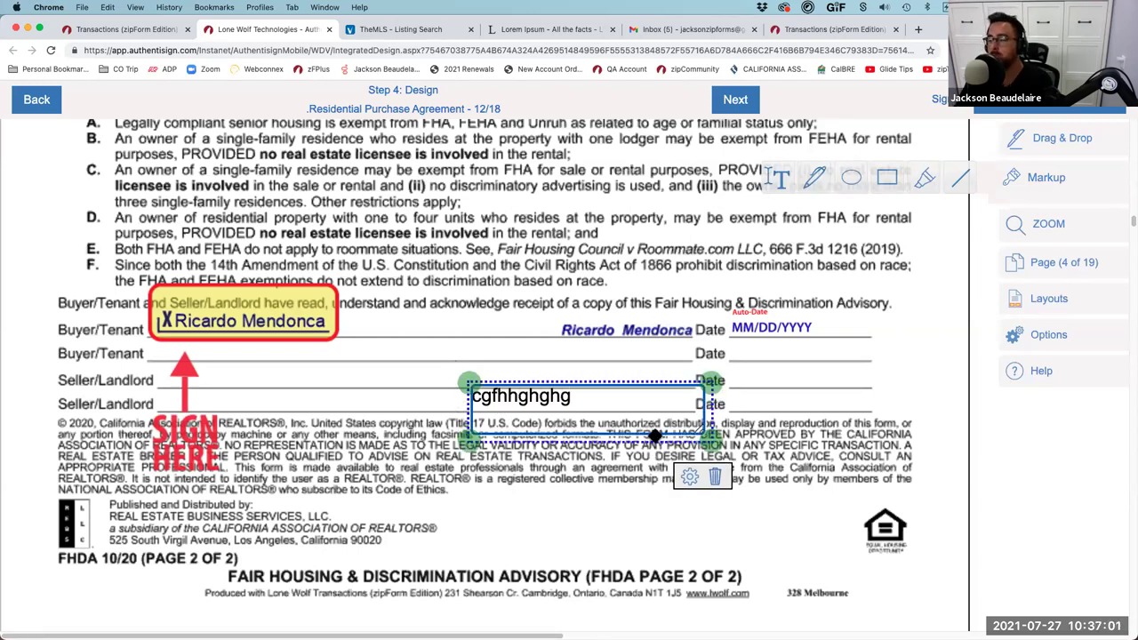
drag(703, 437, 711, 425)
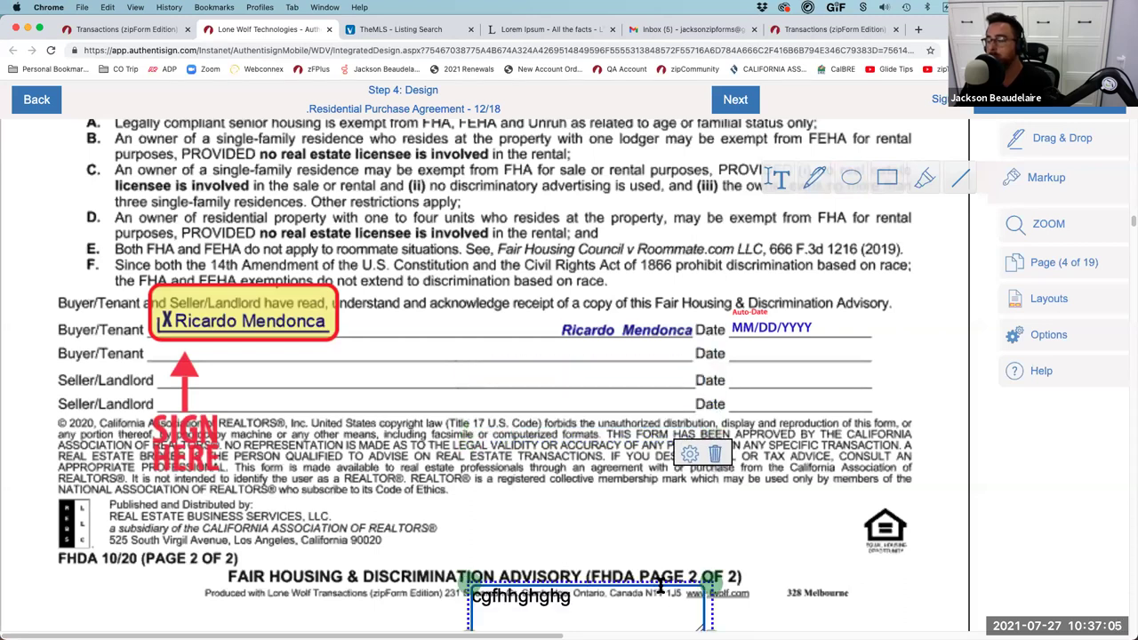
drag(661, 582, 673, 304)
drag(643, 533, 647, 569)
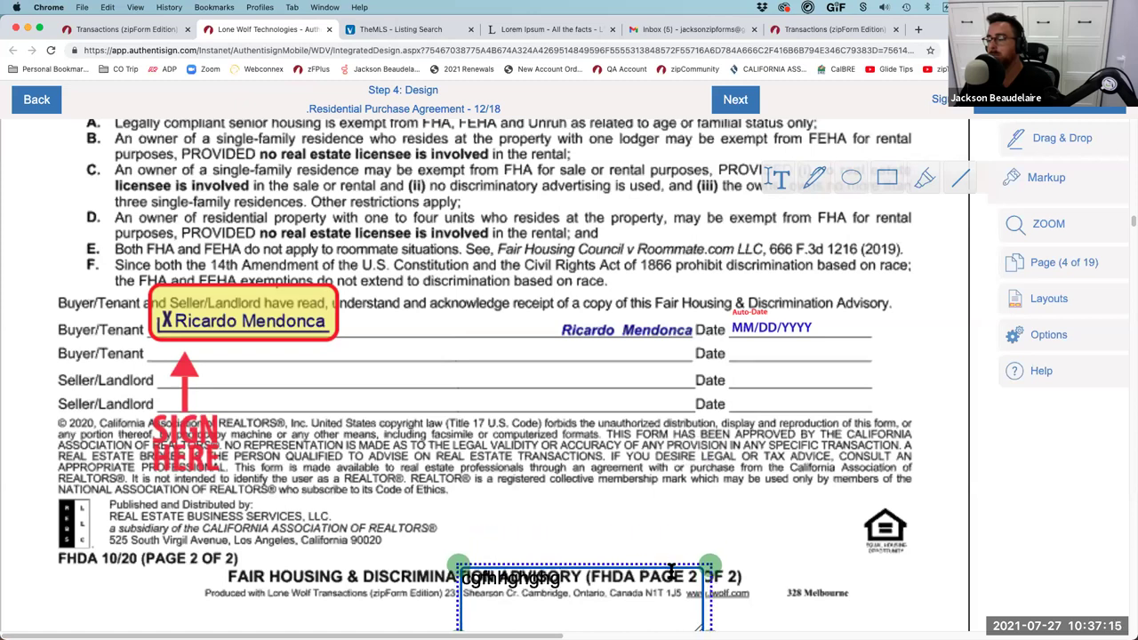
click(720, 604)
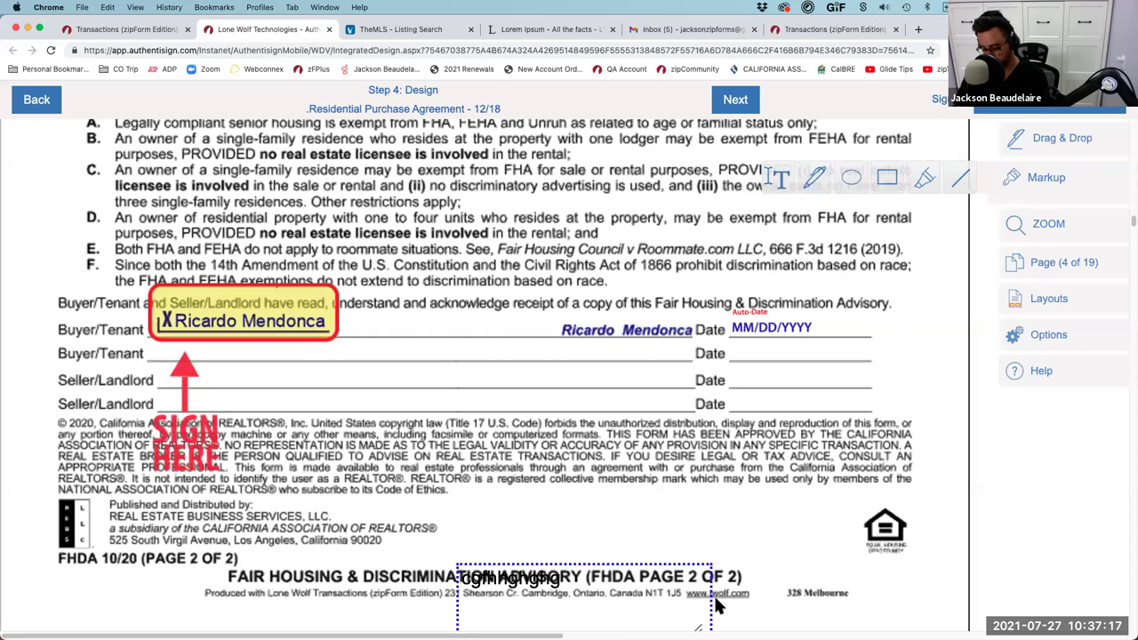
click(707, 589)
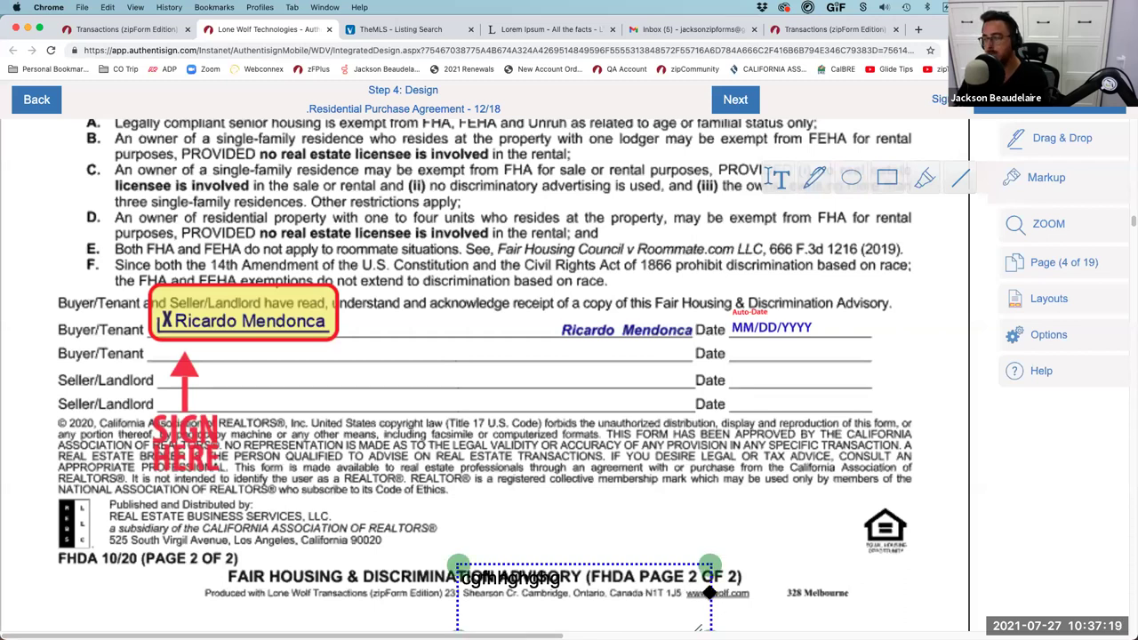
key(Delete)
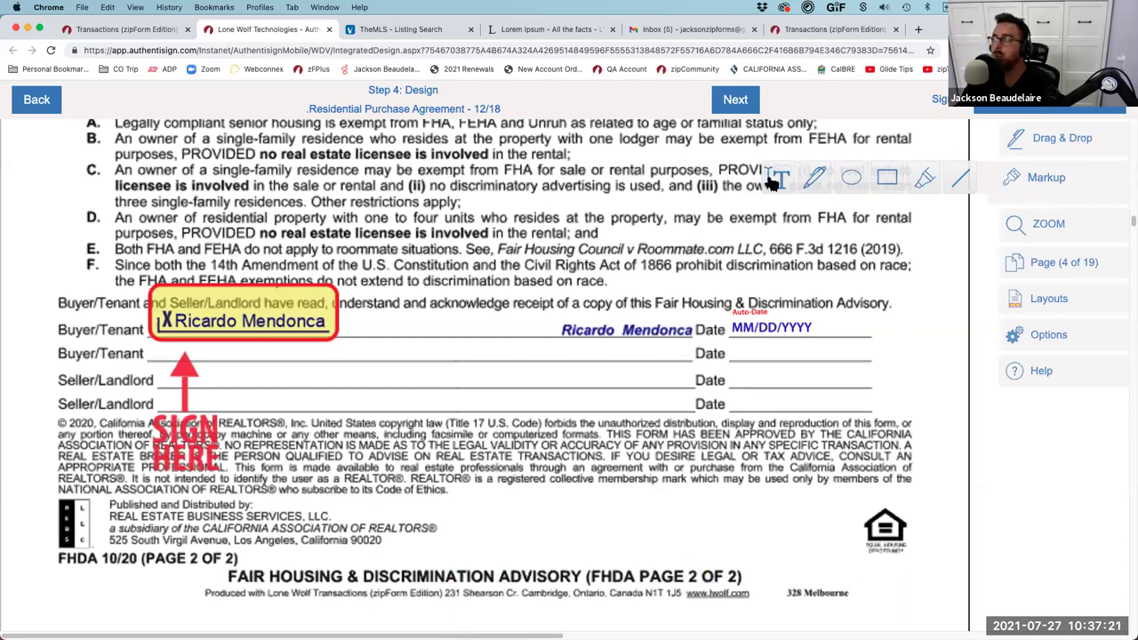
- Draw a highlight box over paragraphs C and D and color it red
click(961, 181)
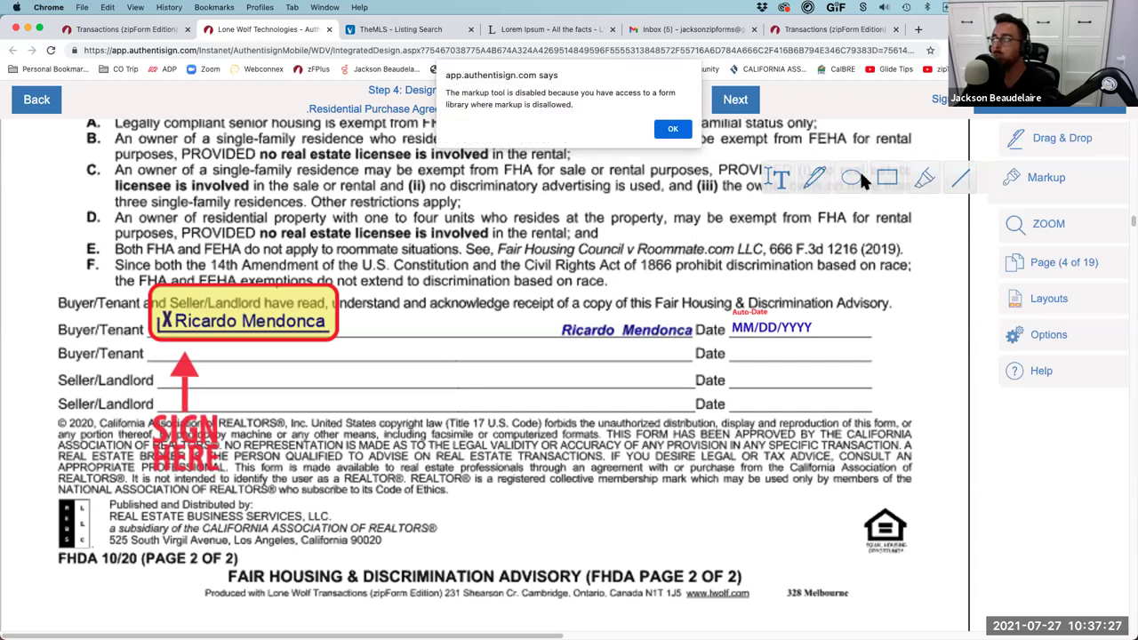
click(674, 131)
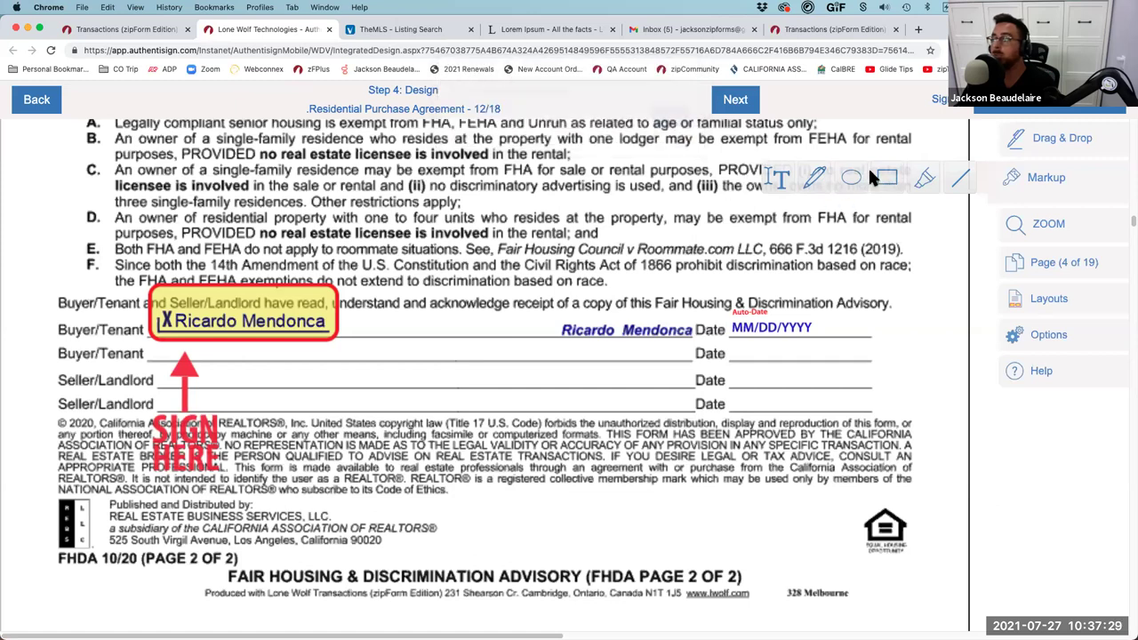
drag(74, 159, 921, 233)
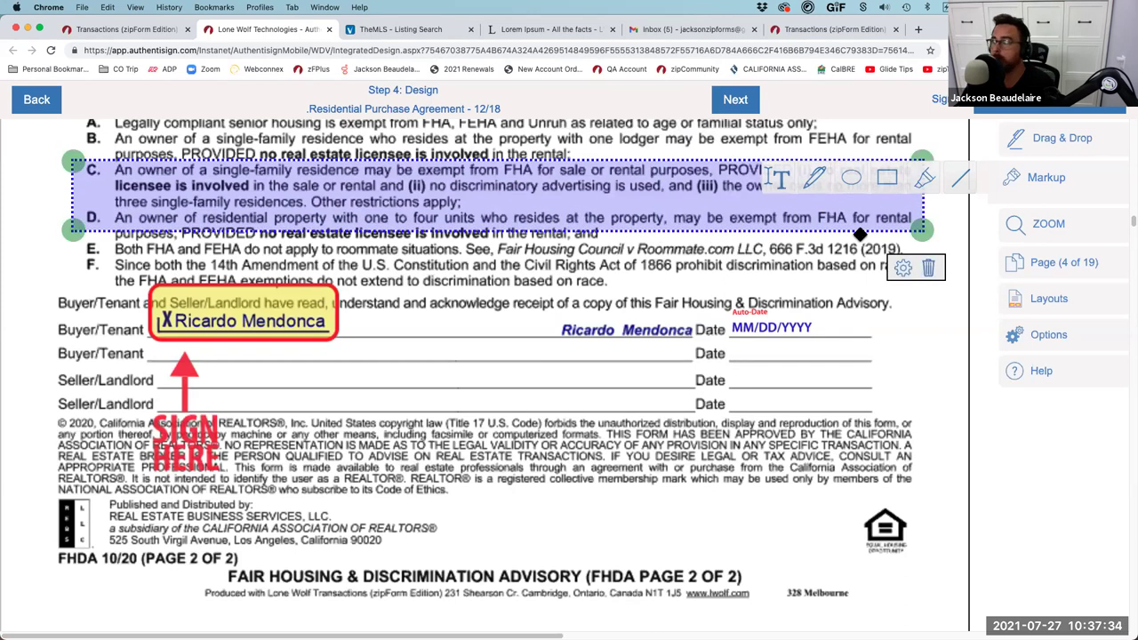
click(903, 266)
click(293, 222)
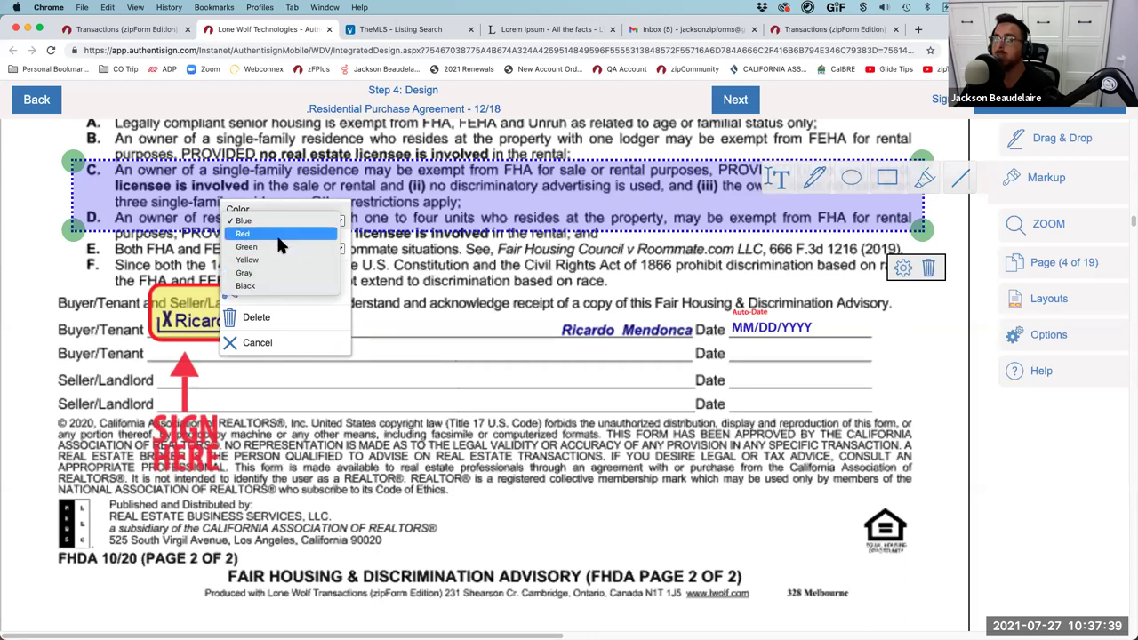
click(279, 234)
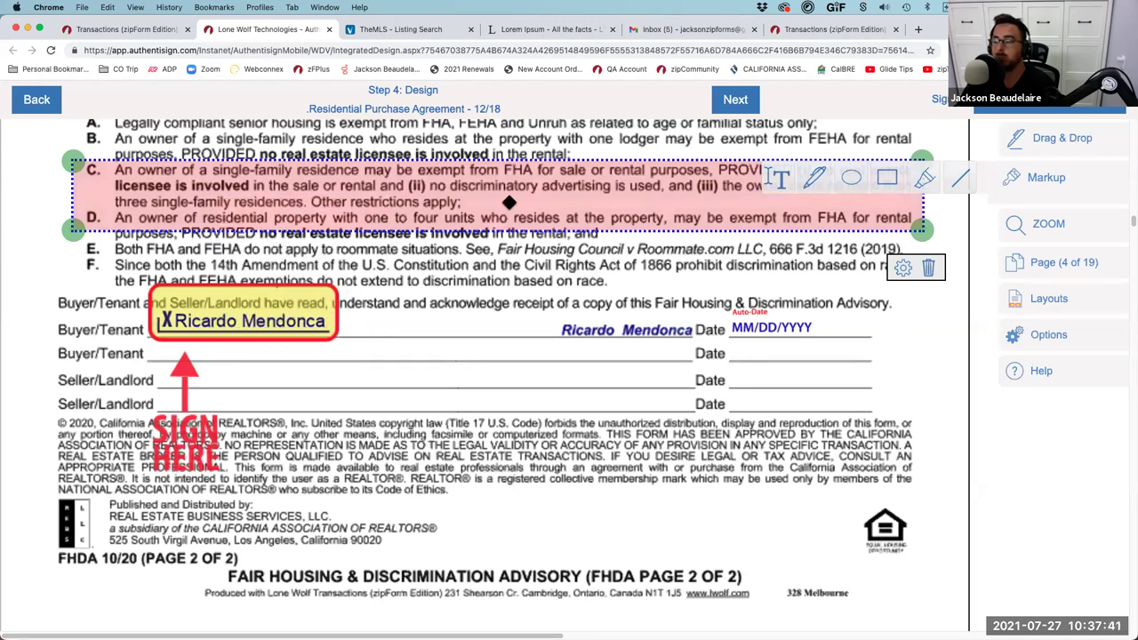
click(709, 270)
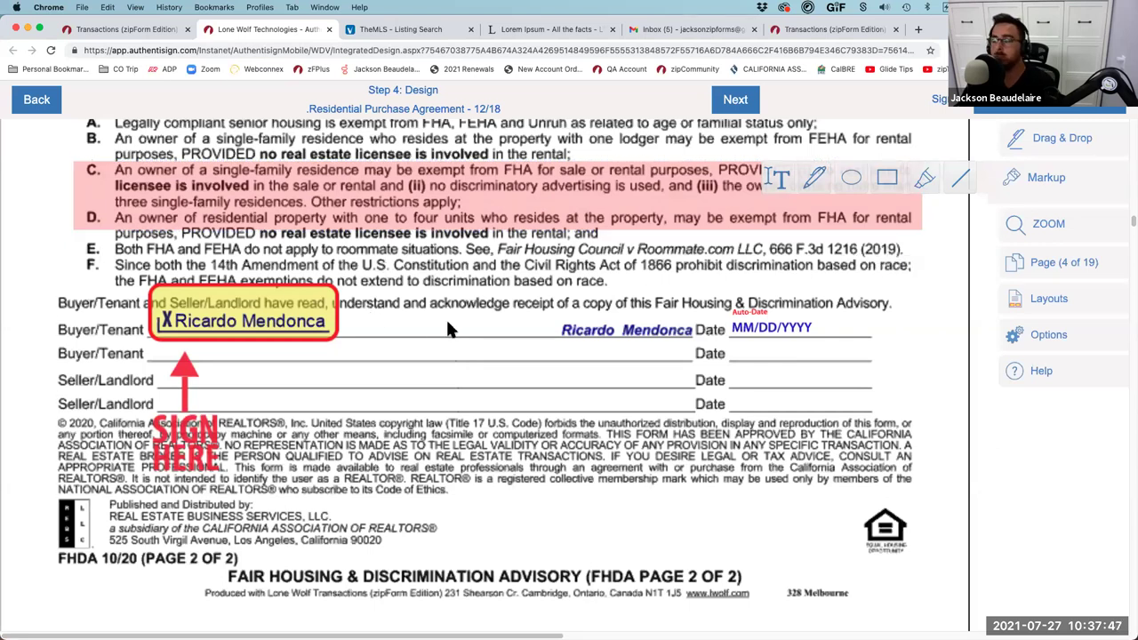
- Leave the invitation emails uncustomized and send the signing invitations
scroll(447, 328, down, 5)
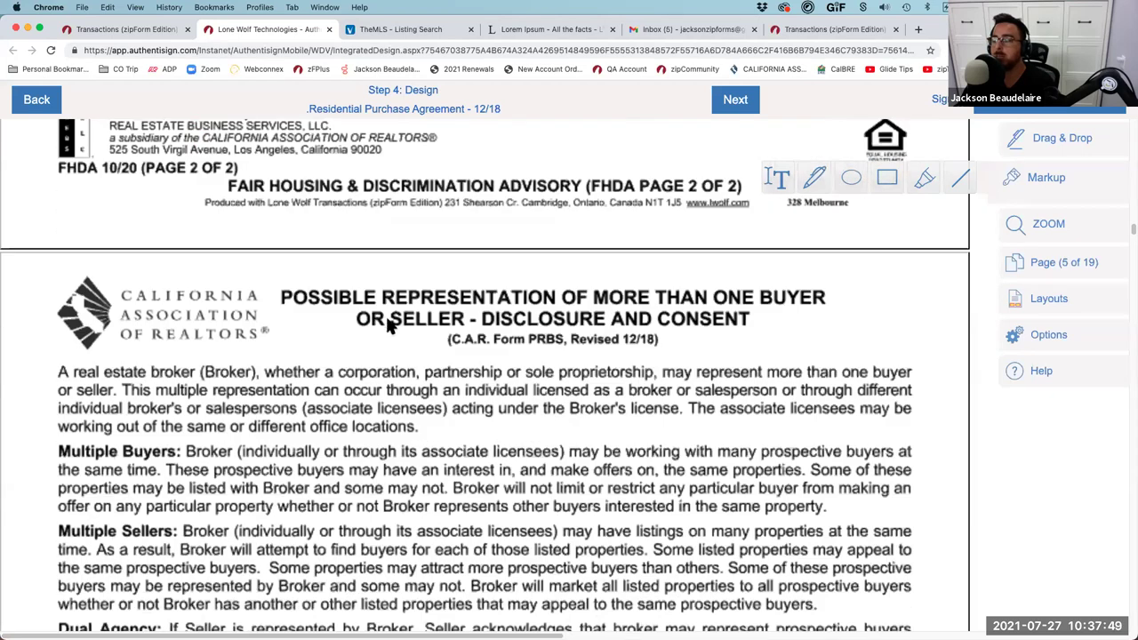
scroll(421, 328, down, 3)
scroll(422, 326, down, 3)
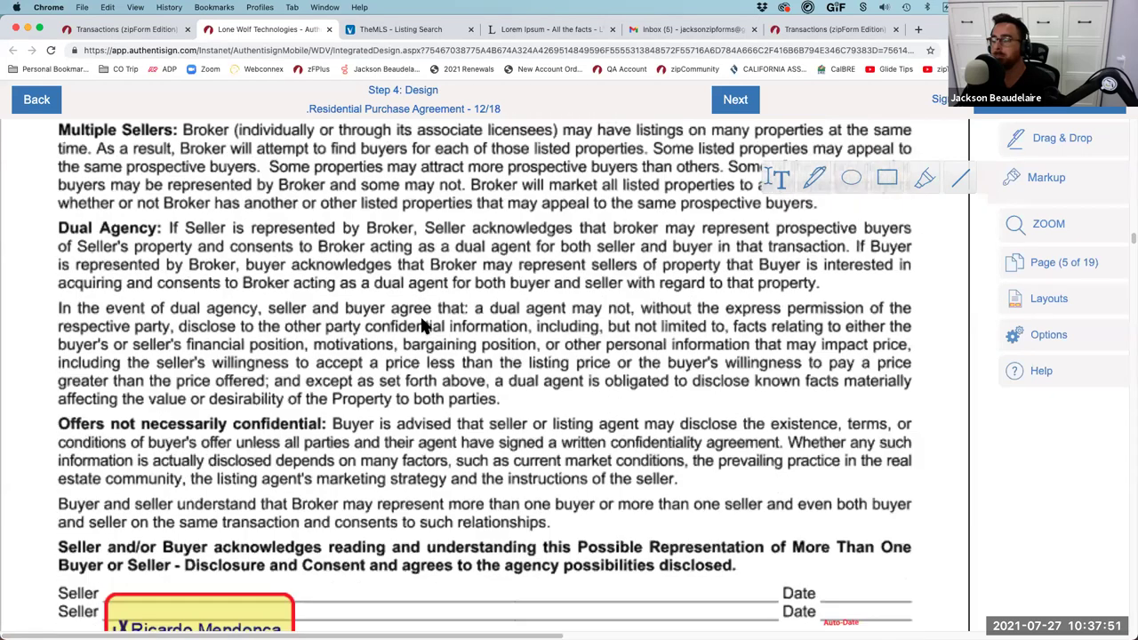
scroll(627, 347, down, 5)
scroll(698, 175, down, 9)
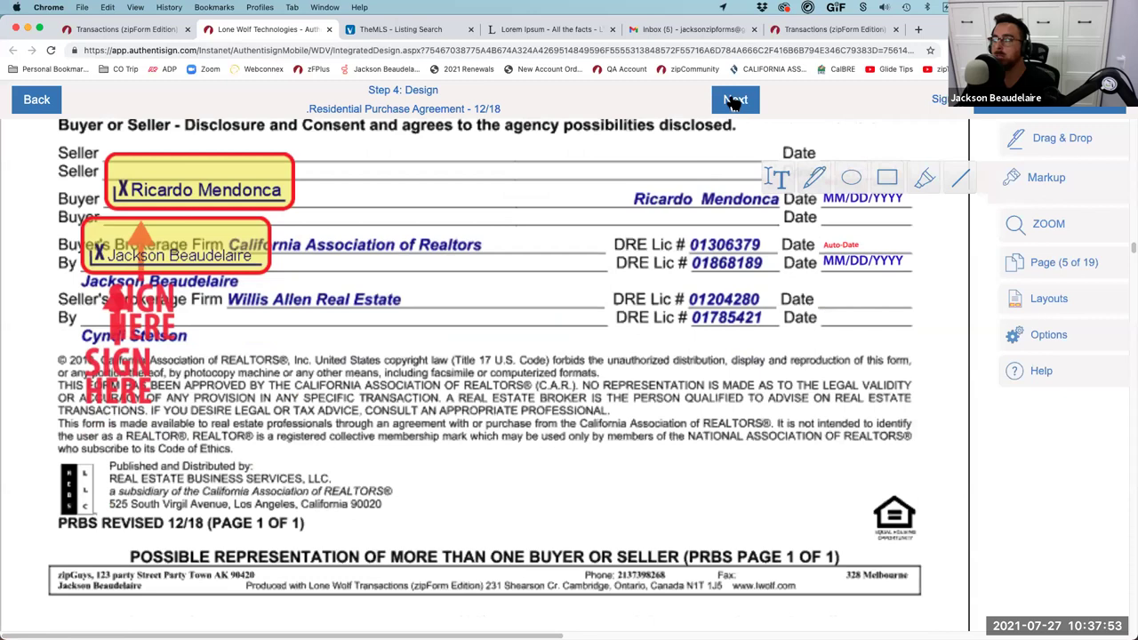
scroll(721, 190, down, 2)
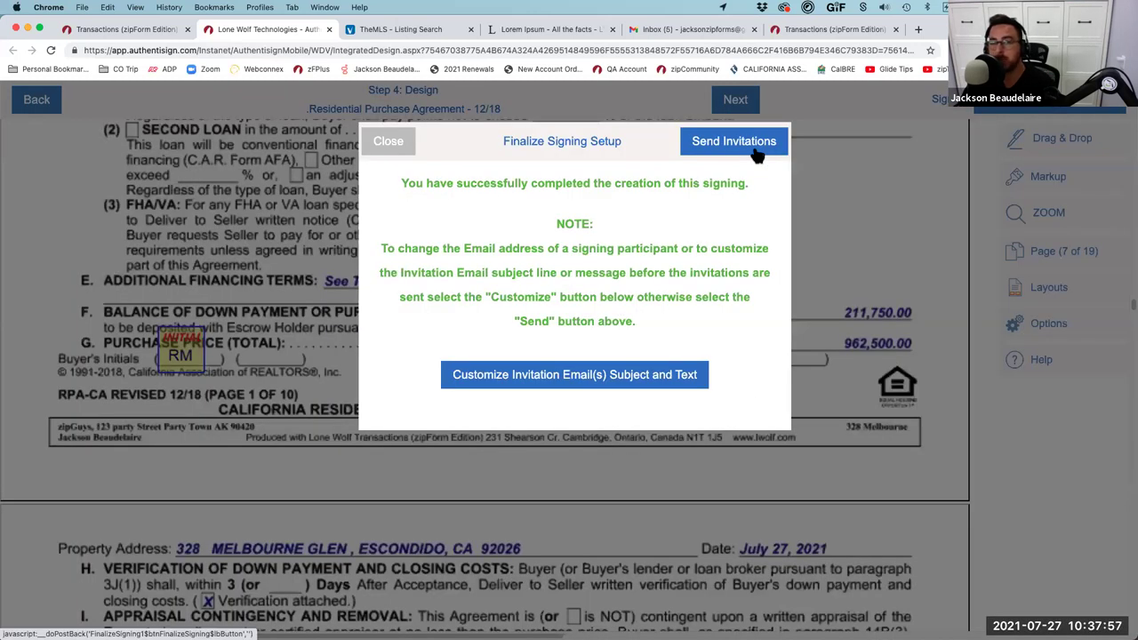
click(528, 382)
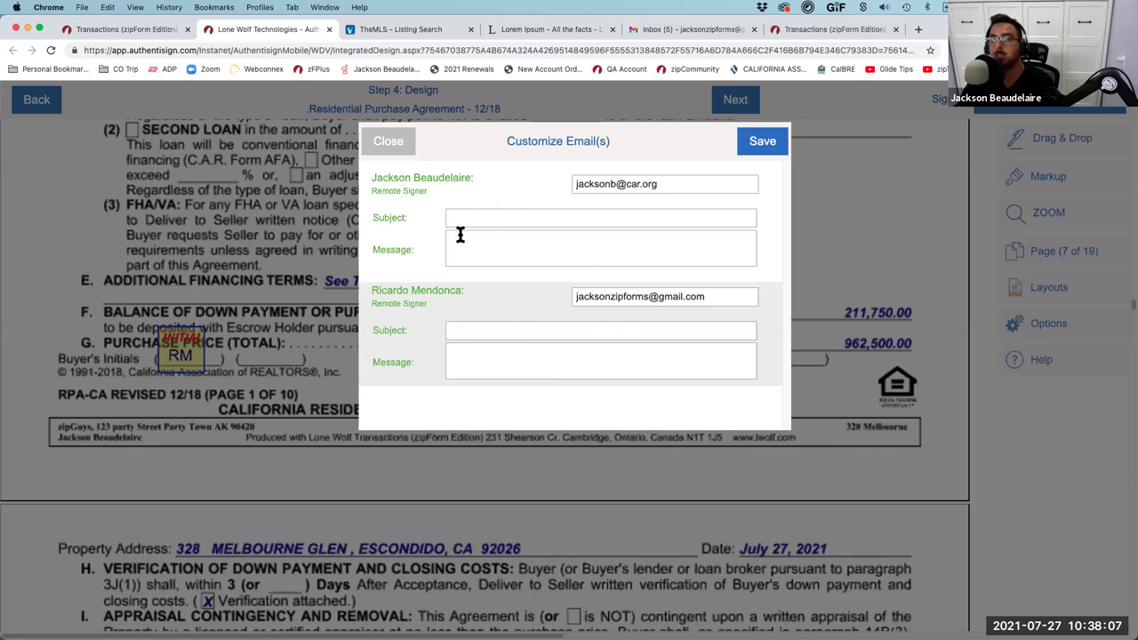
click(389, 144)
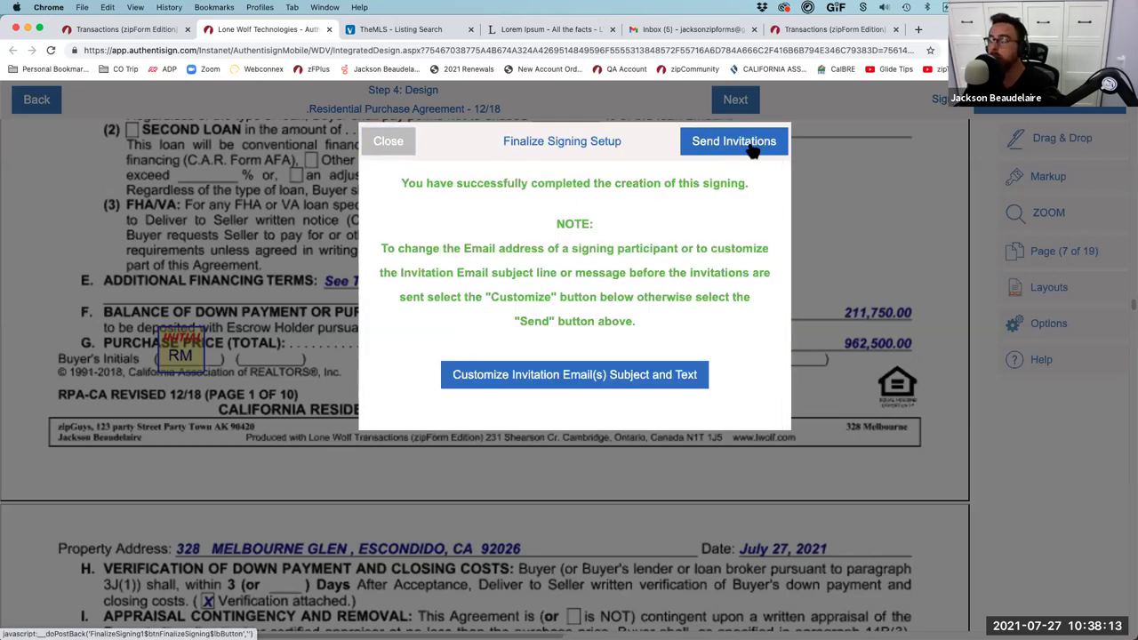
click(751, 150)
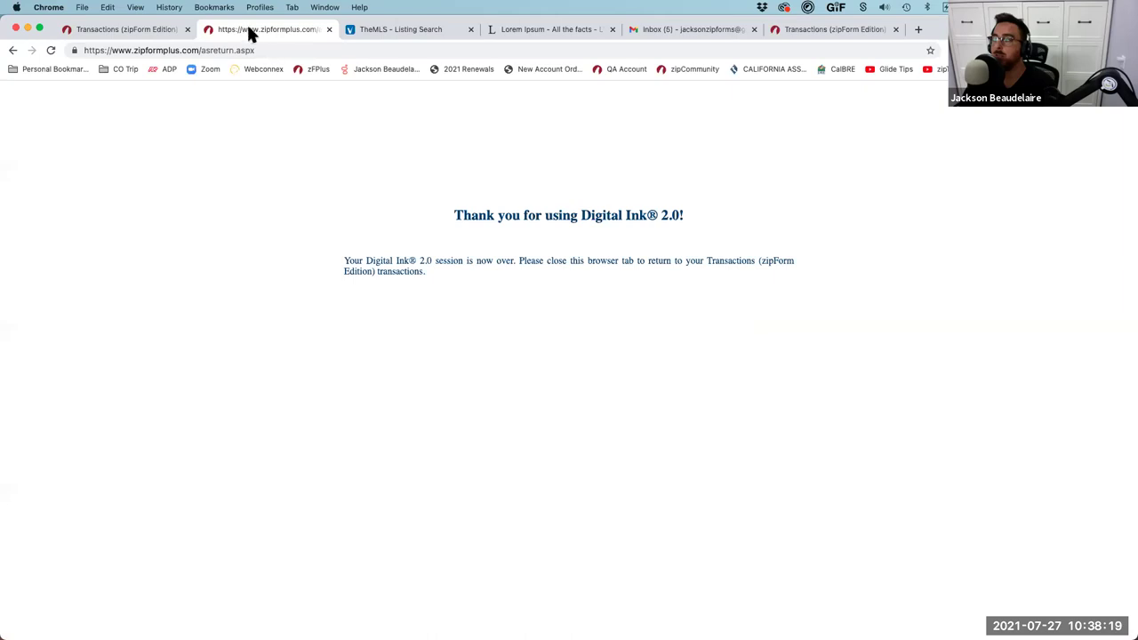
- Close the signing session, refresh the transaction's Documents list, and view its History
key(super+w)
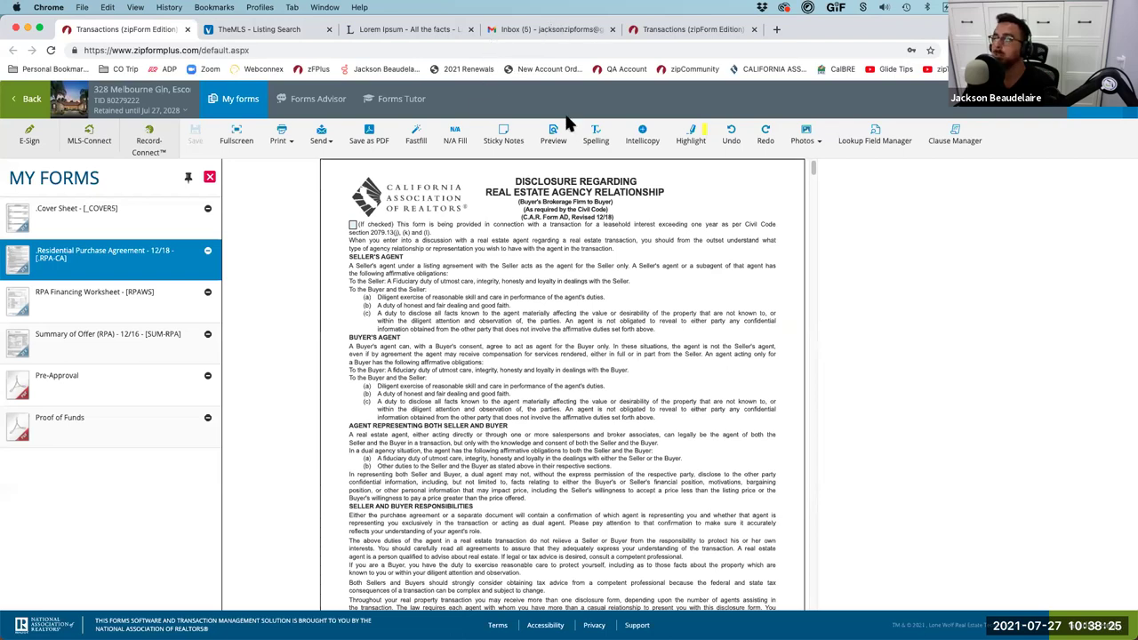
click(27, 98)
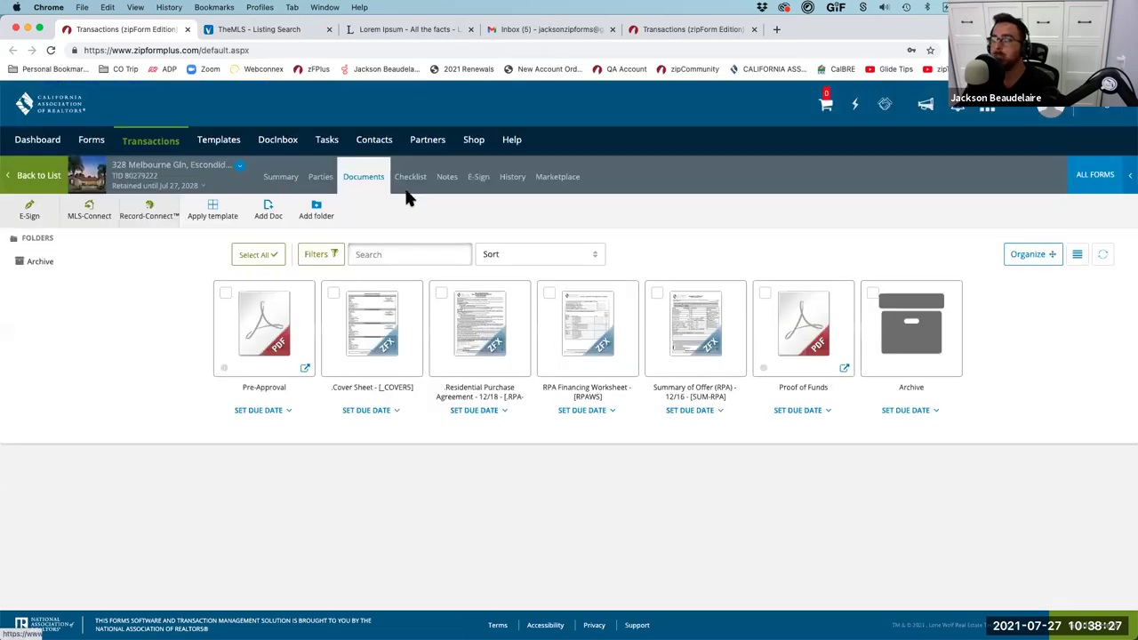
click(1101, 255)
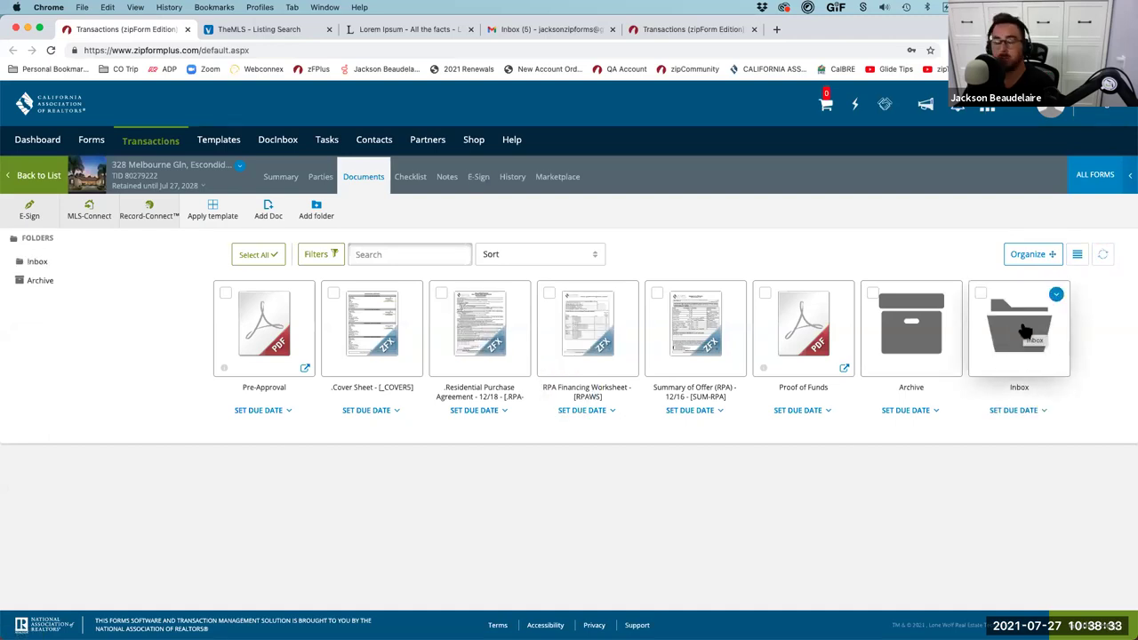
click(512, 176)
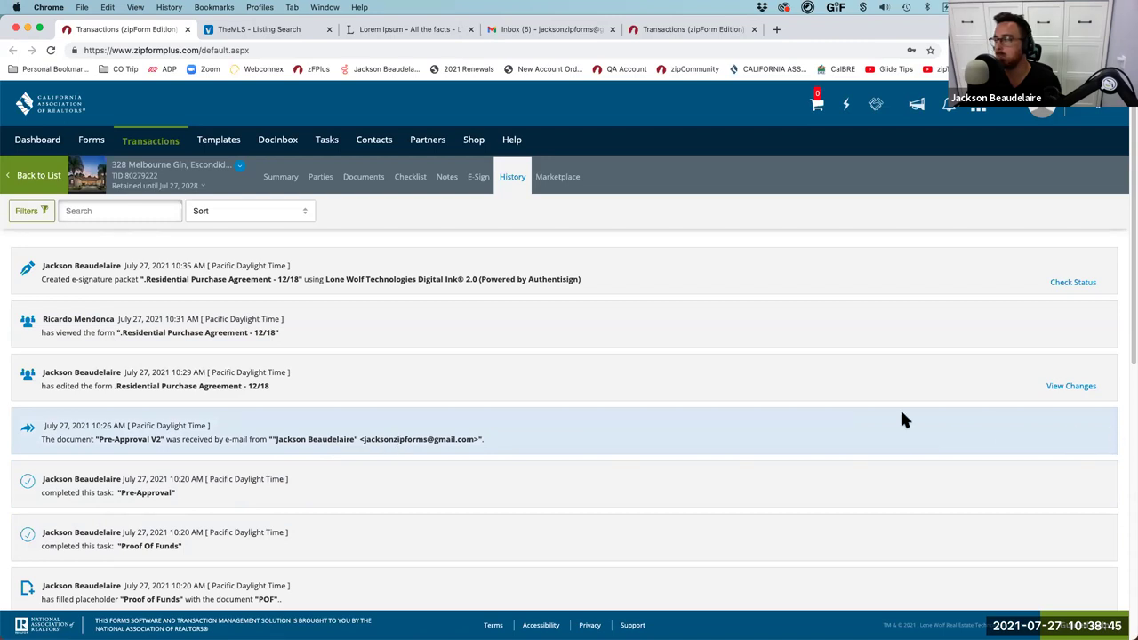
- In the Inbox folder, preview the 'Lets talk about the deal' email PDF and Pre-Approval V2
click(369, 178)
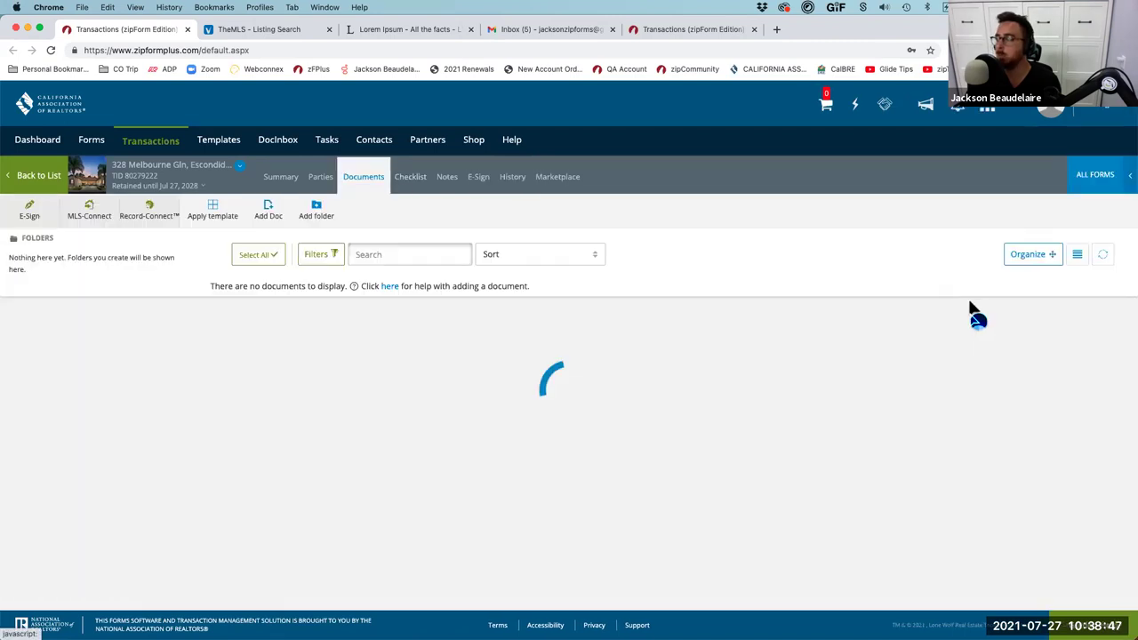
click(924, 343)
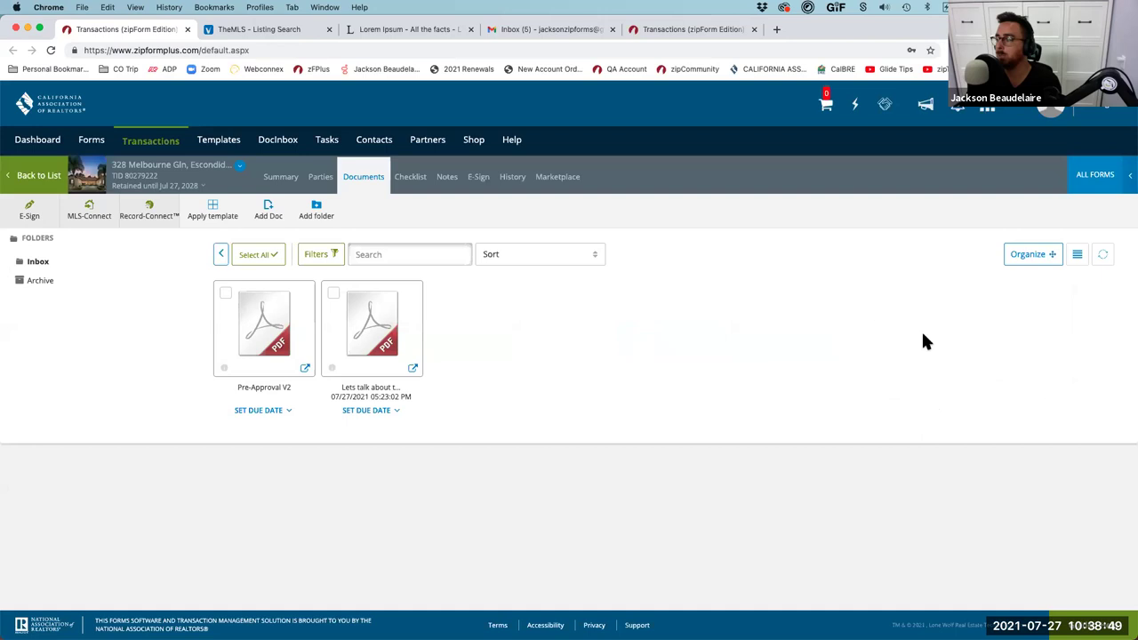
click(368, 329)
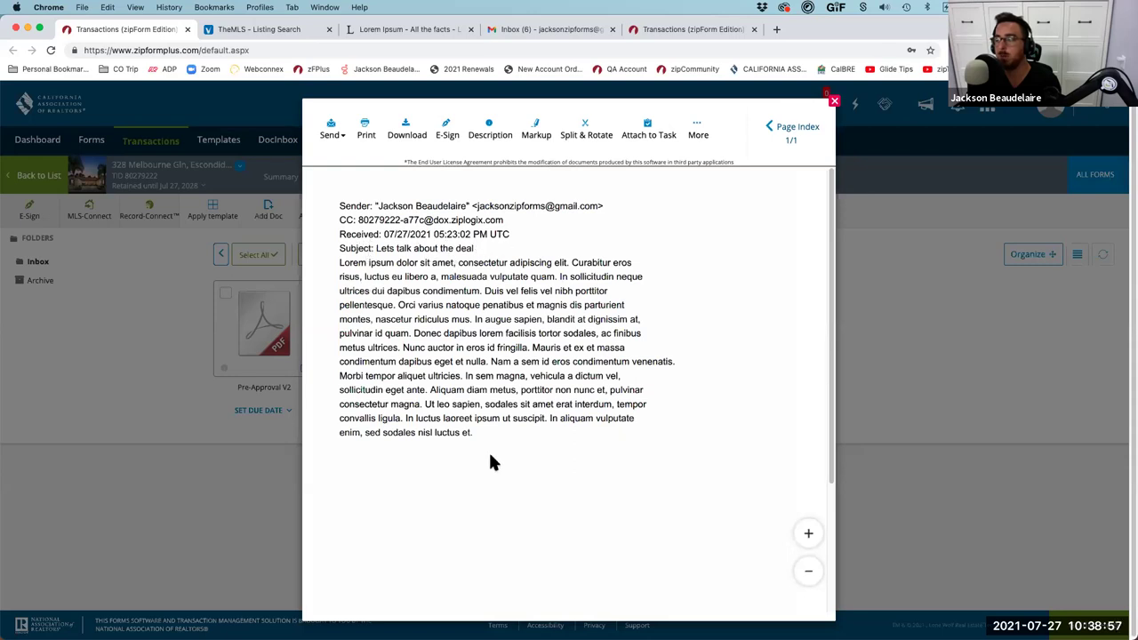
click(222, 337)
click(256, 329)
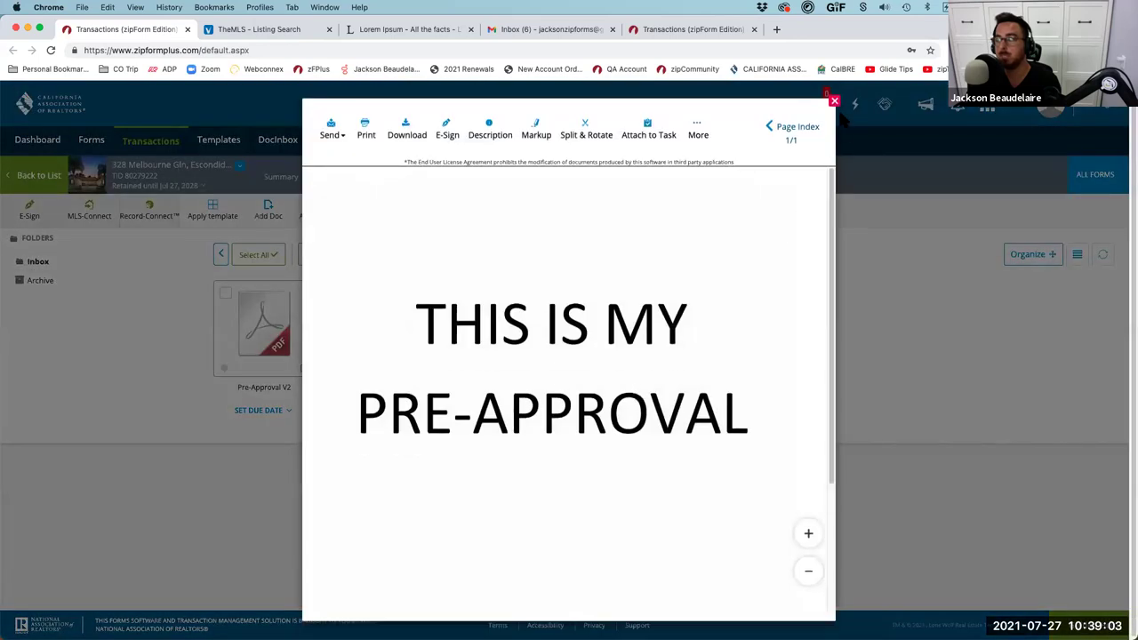
click(834, 101)
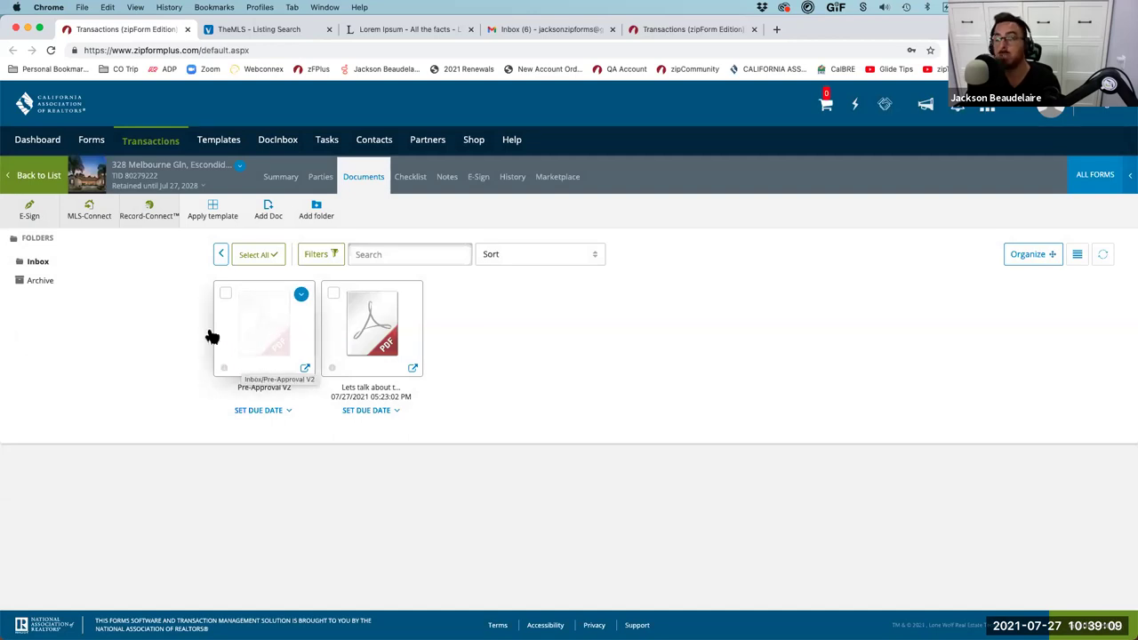
- Merge Pre-Approval V2 from the Inbox into the Pre-Approval document as its third version
click(38, 245)
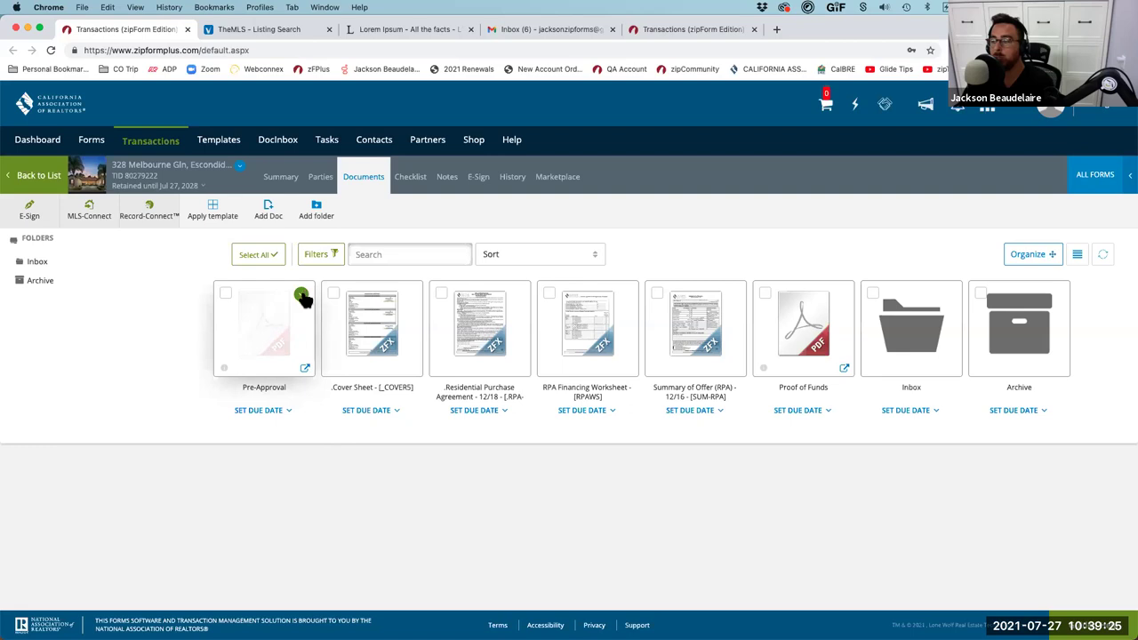
click(303, 296)
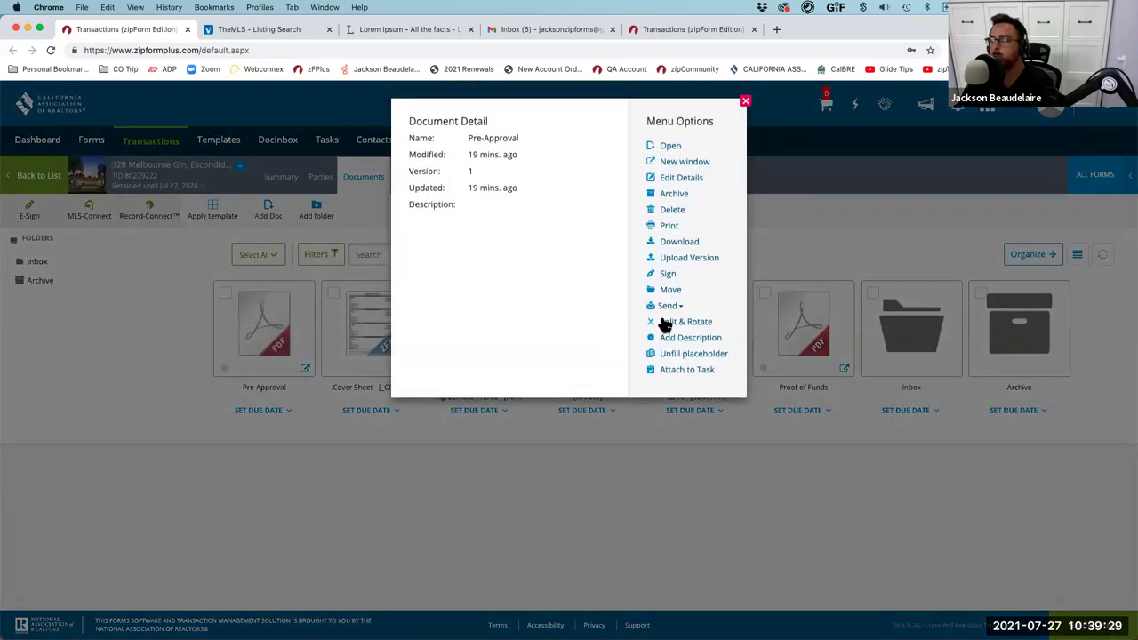
click(889, 436)
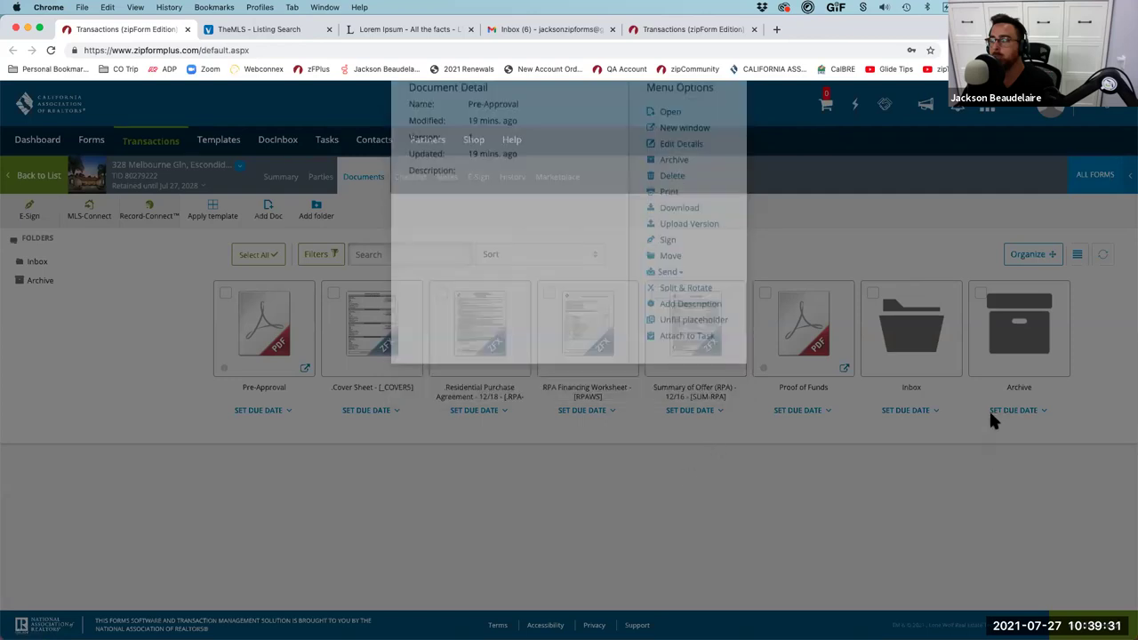
click(939, 361)
drag(254, 335, 34, 237)
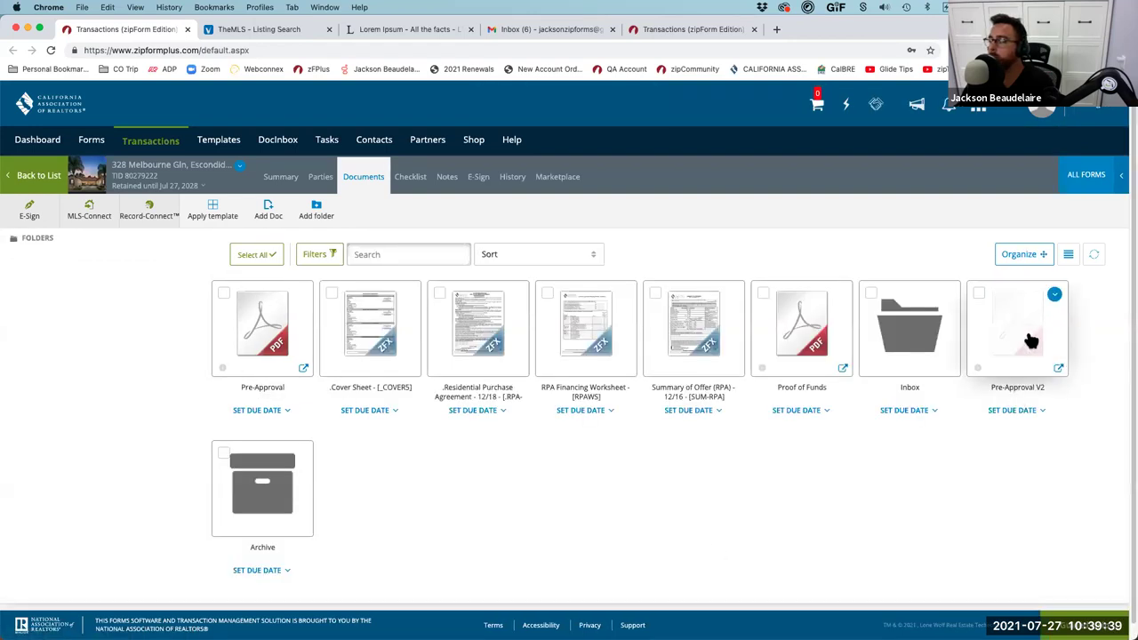
drag(1013, 330, 253, 336)
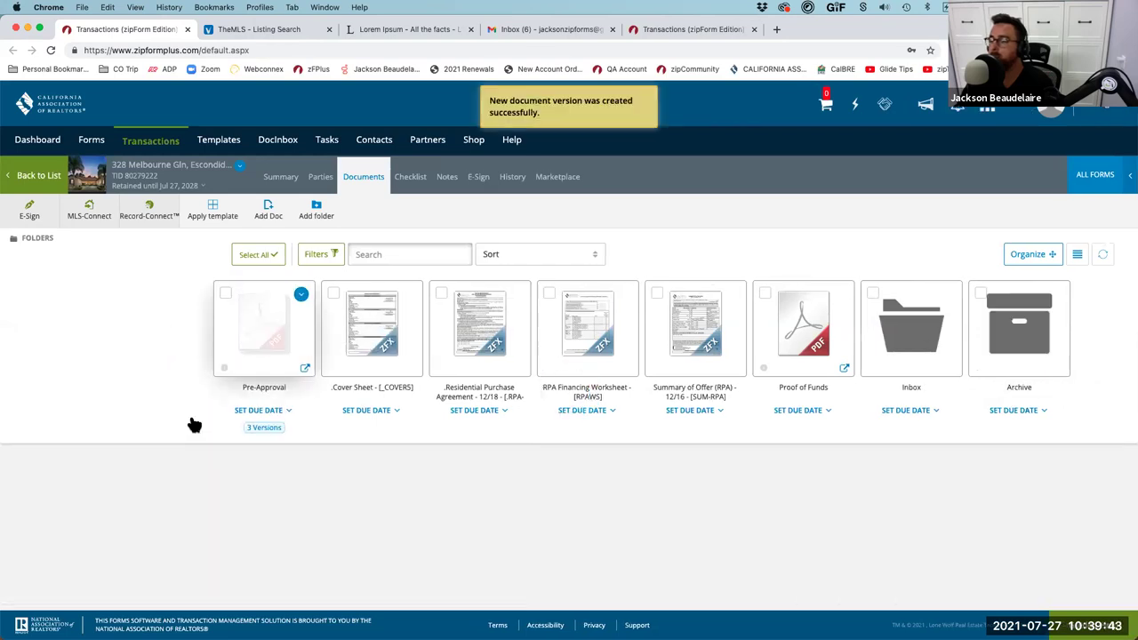
key(ctrl+shift+d)
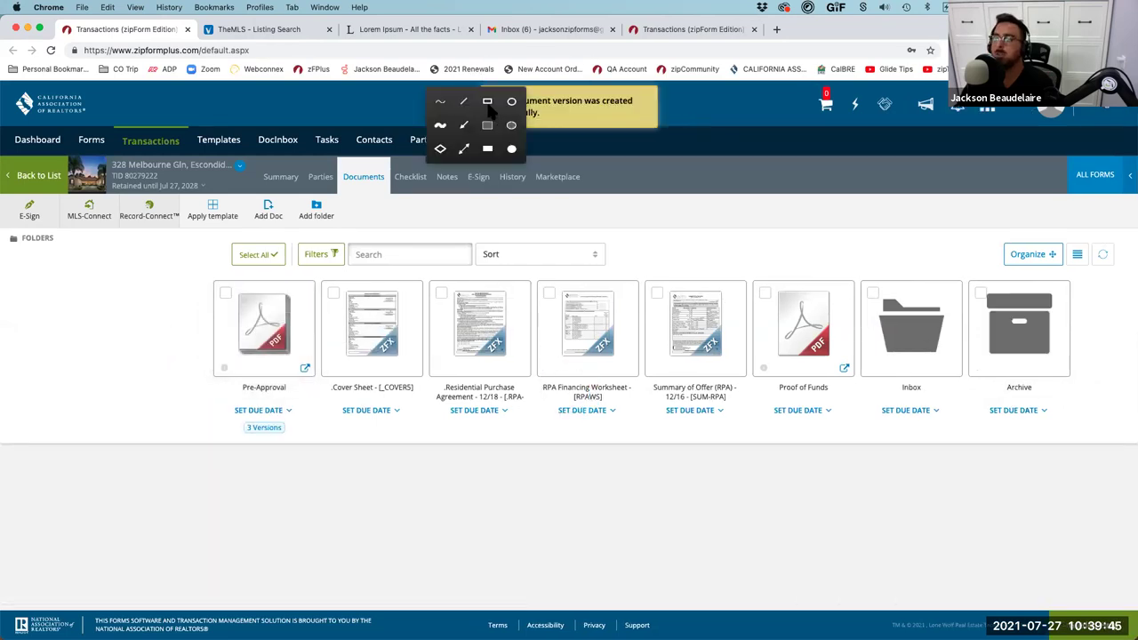
click(487, 101)
drag(745, 258, 856, 401)
drag(214, 278, 311, 376)
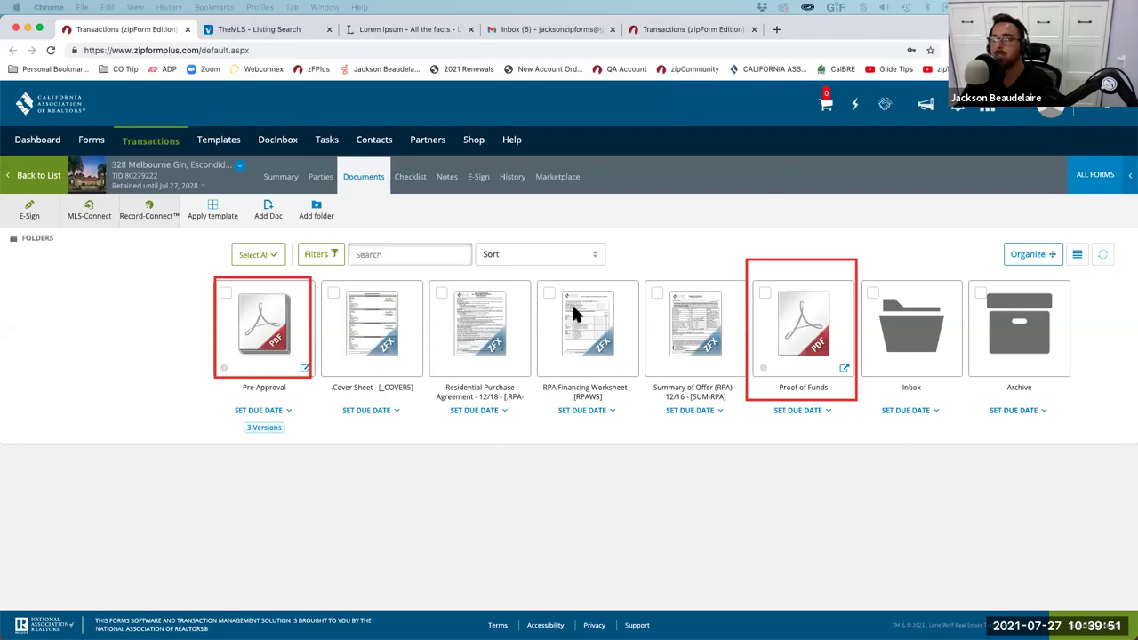
key(Escape)
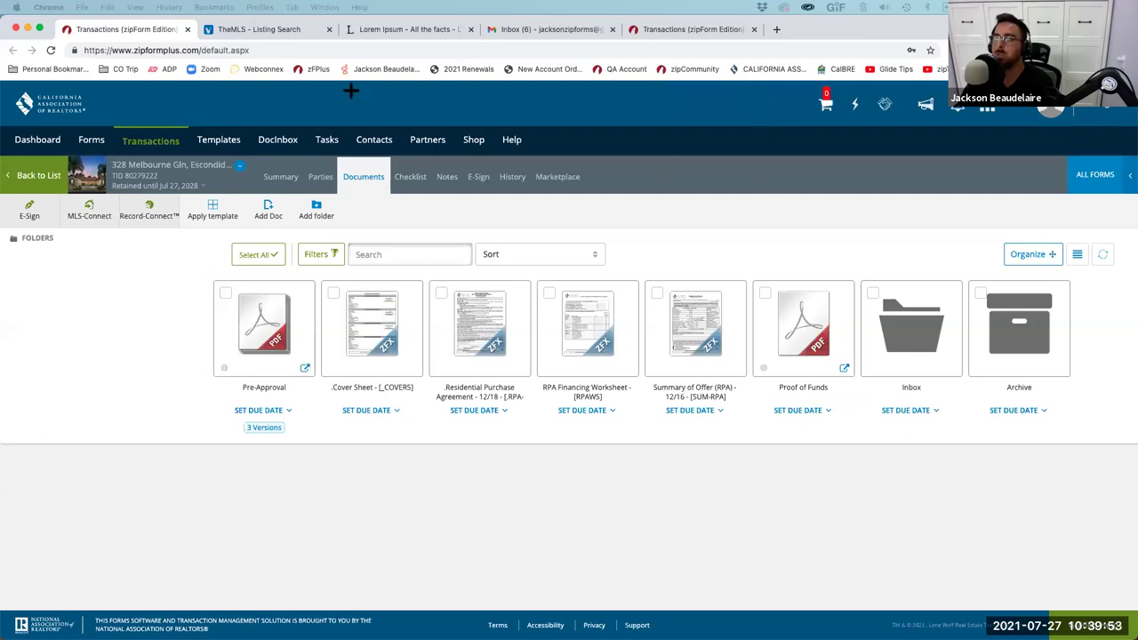
click(279, 327)
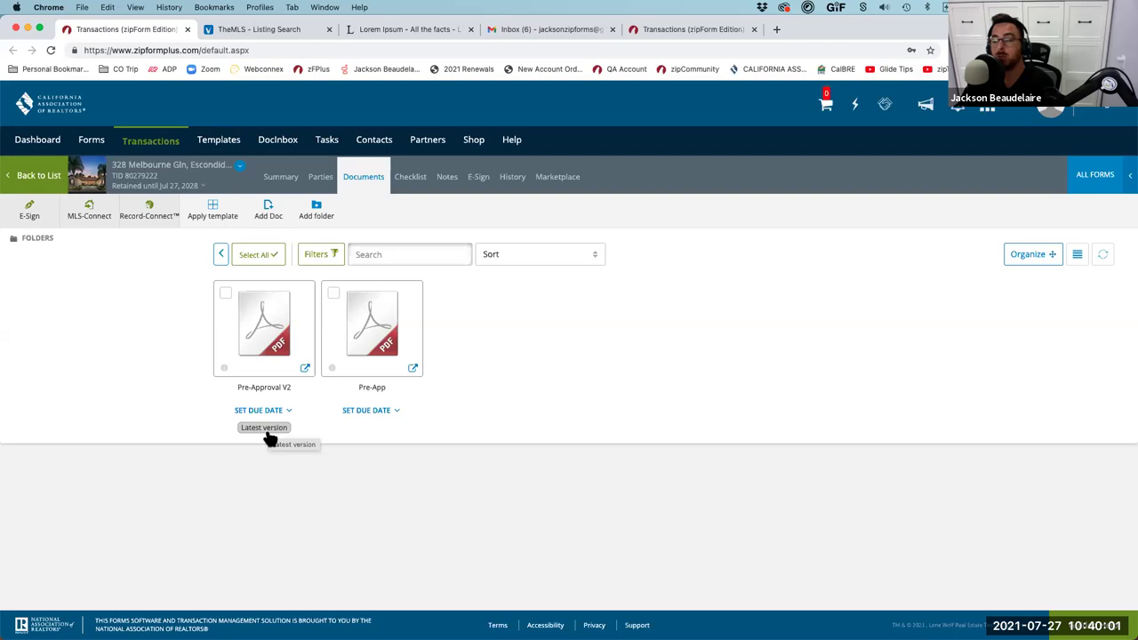
click(221, 256)
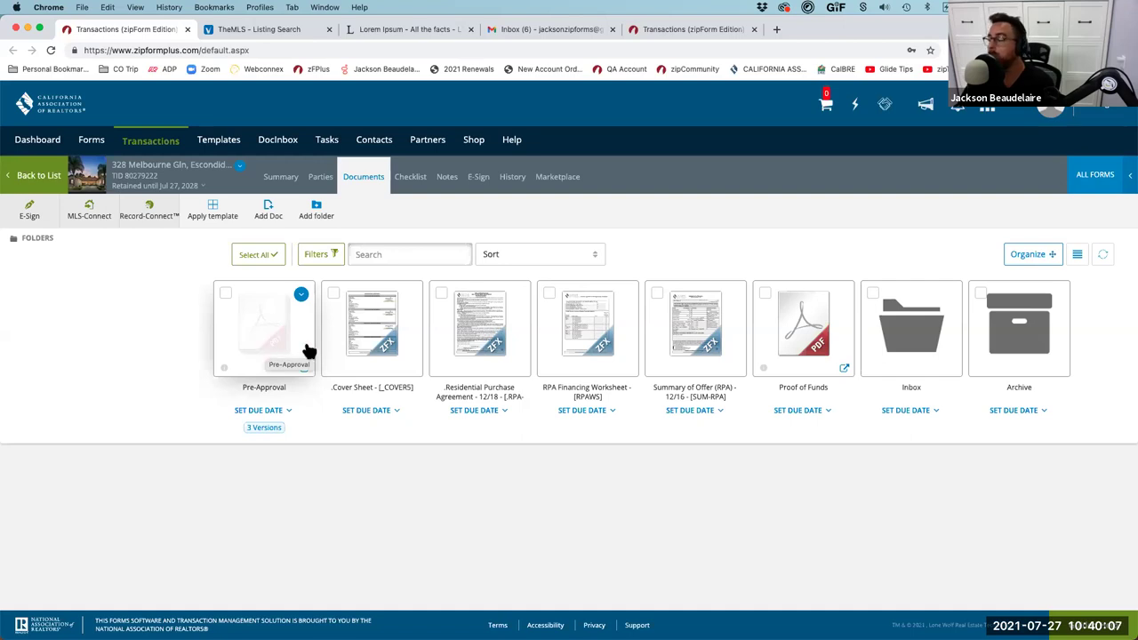
click(912, 336)
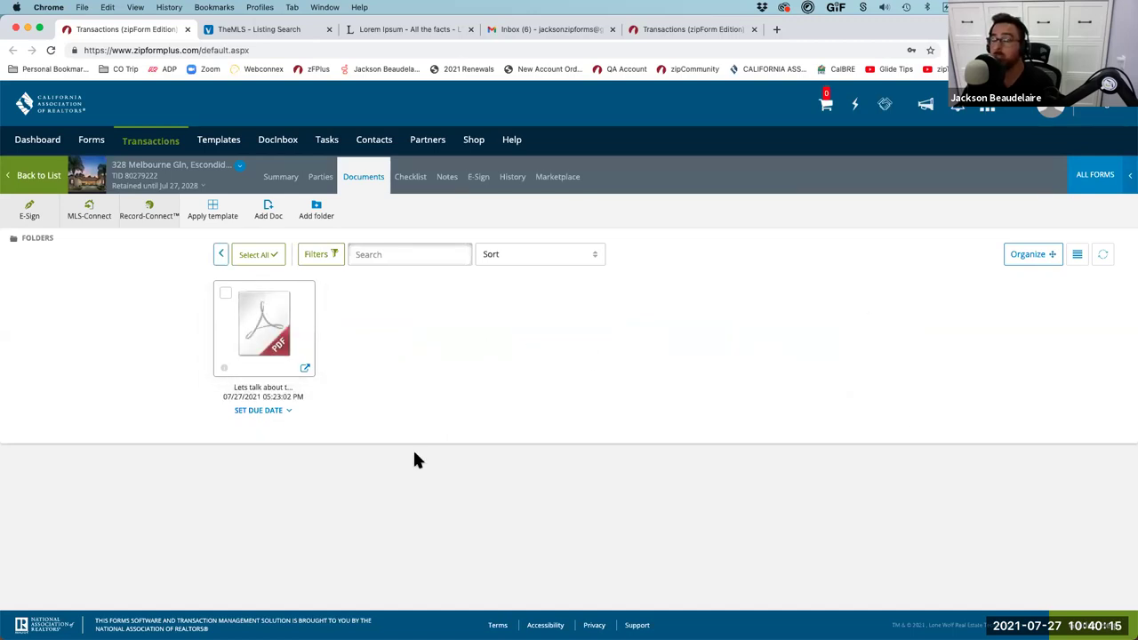
click(221, 255)
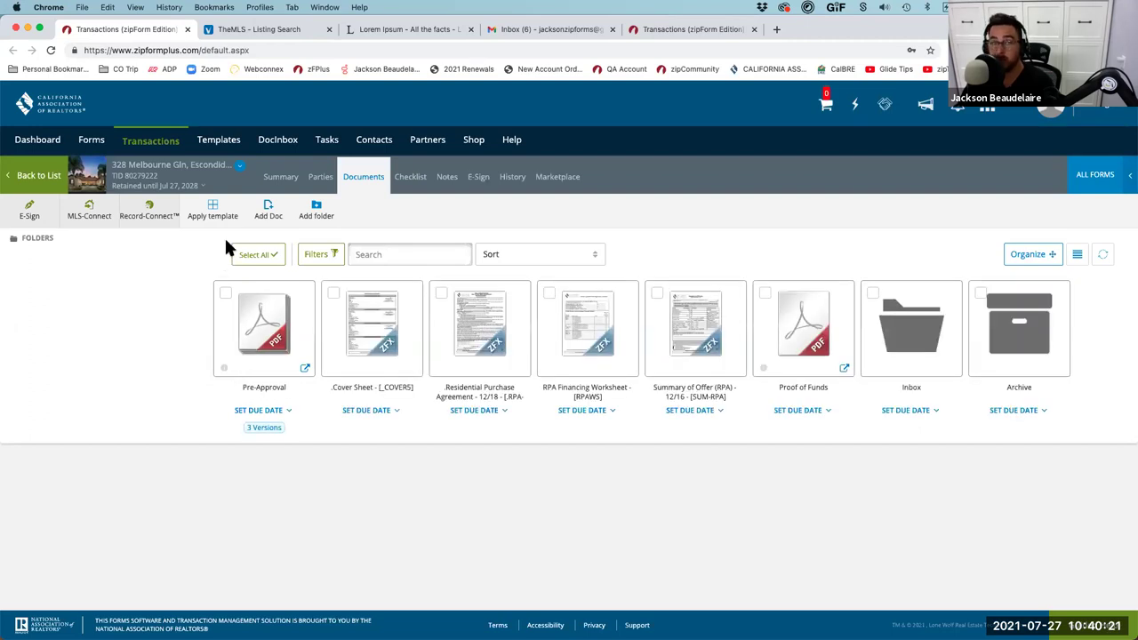
drag(292, 299, 397, 315)
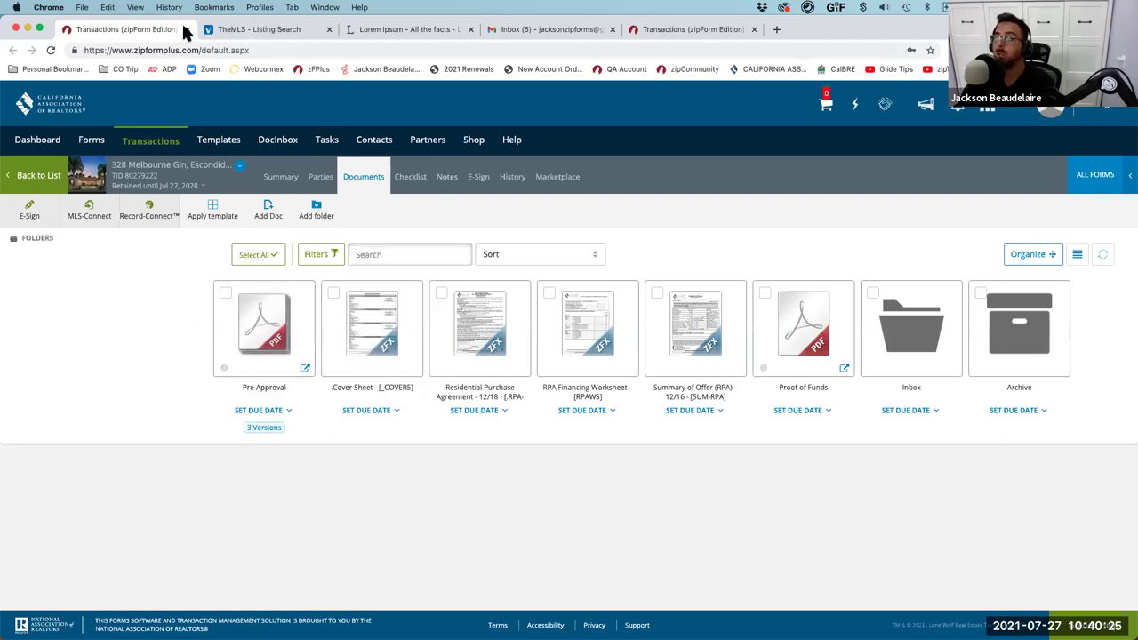
click(513, 27)
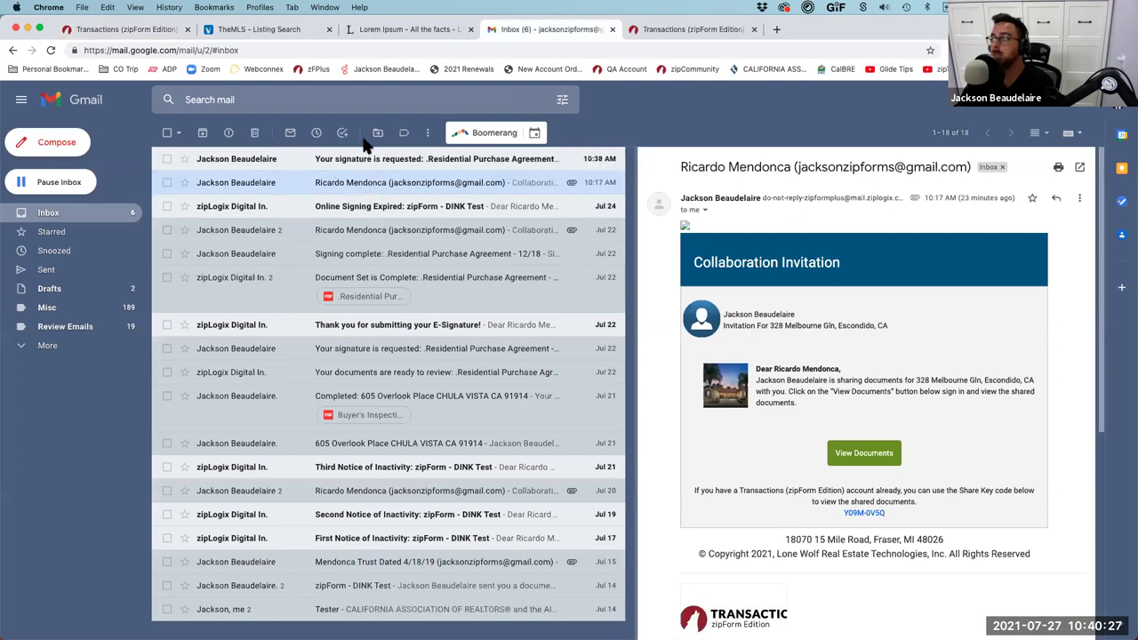
- Open the 'Your signature is requested' email and start the buyer's signing session
click(345, 165)
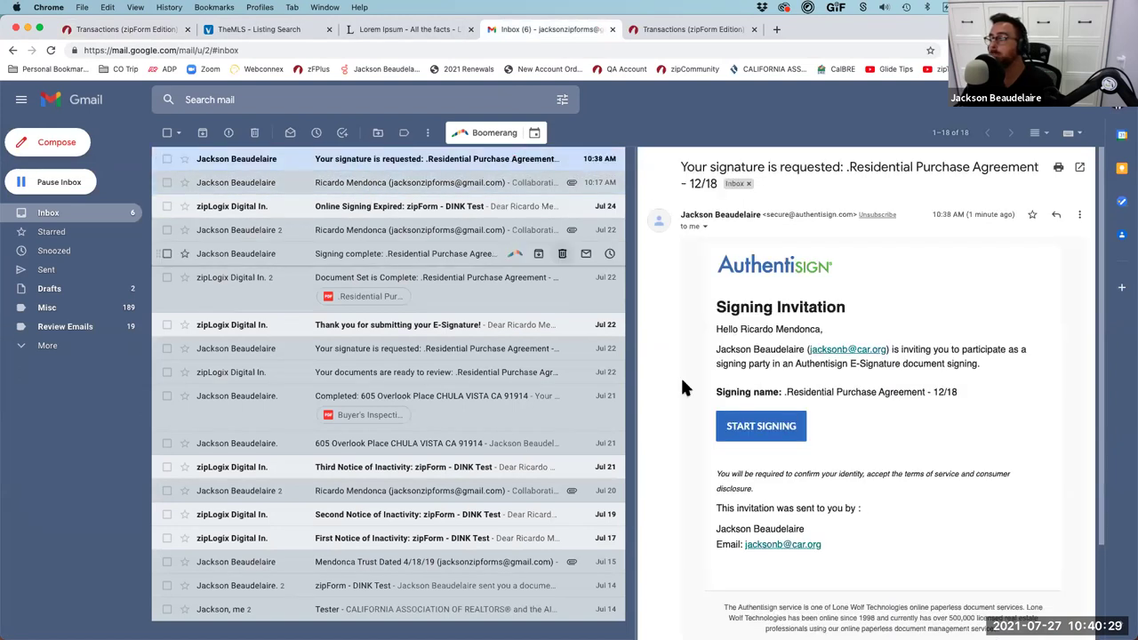
click(762, 432)
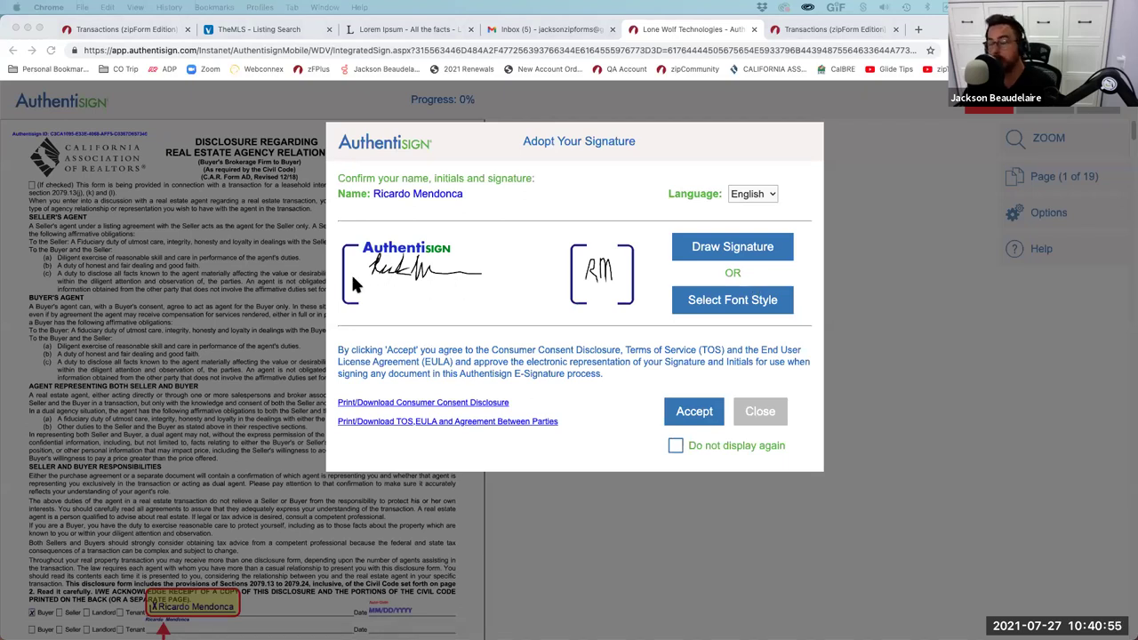
- Accept the adopted signature and sign the buyer signature fields on pages 1 and 4
click(703, 409)
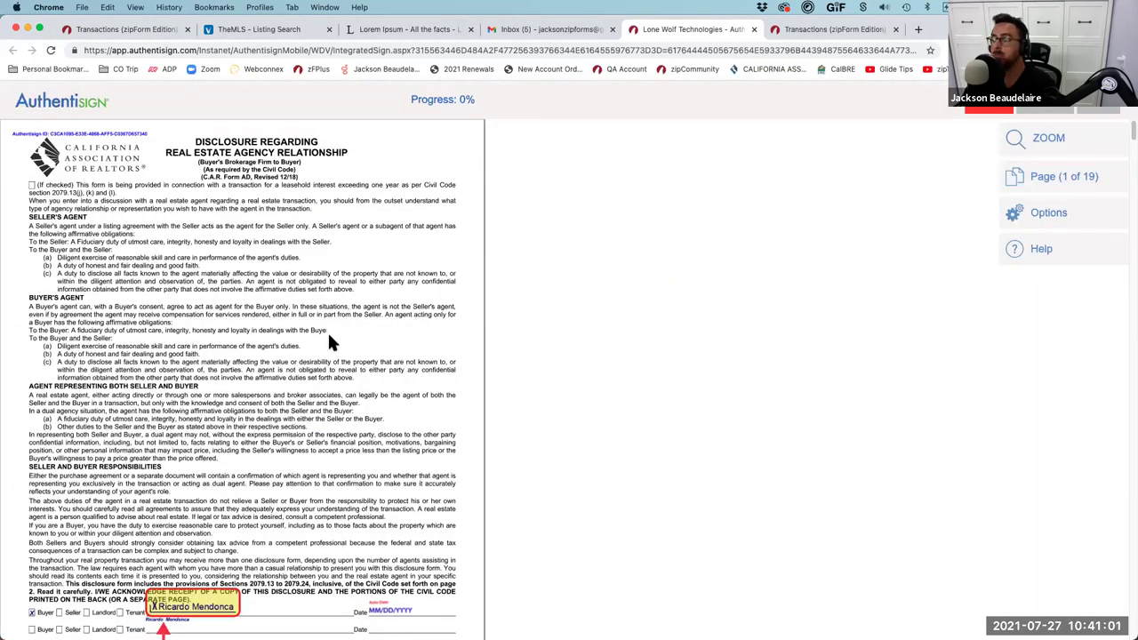
scroll(329, 337, down, 5)
scroll(330, 338, down, 3)
scroll(329, 339, down, 3)
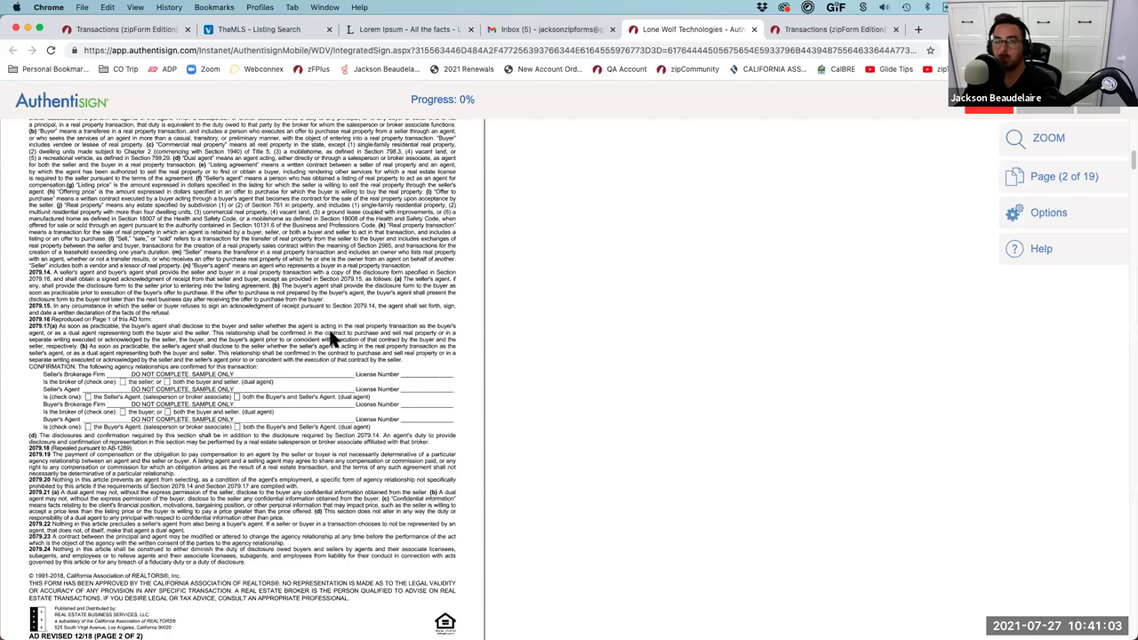
scroll(328, 336, down, 2)
scroll(328, 336, up, 10)
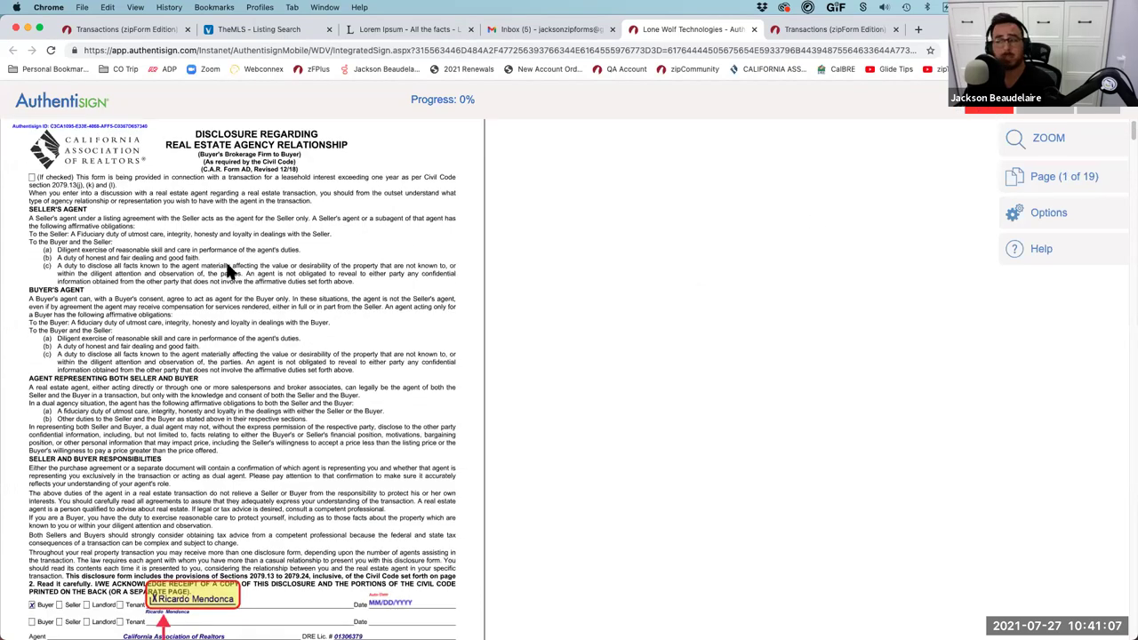
scroll(198, 312, down, 4)
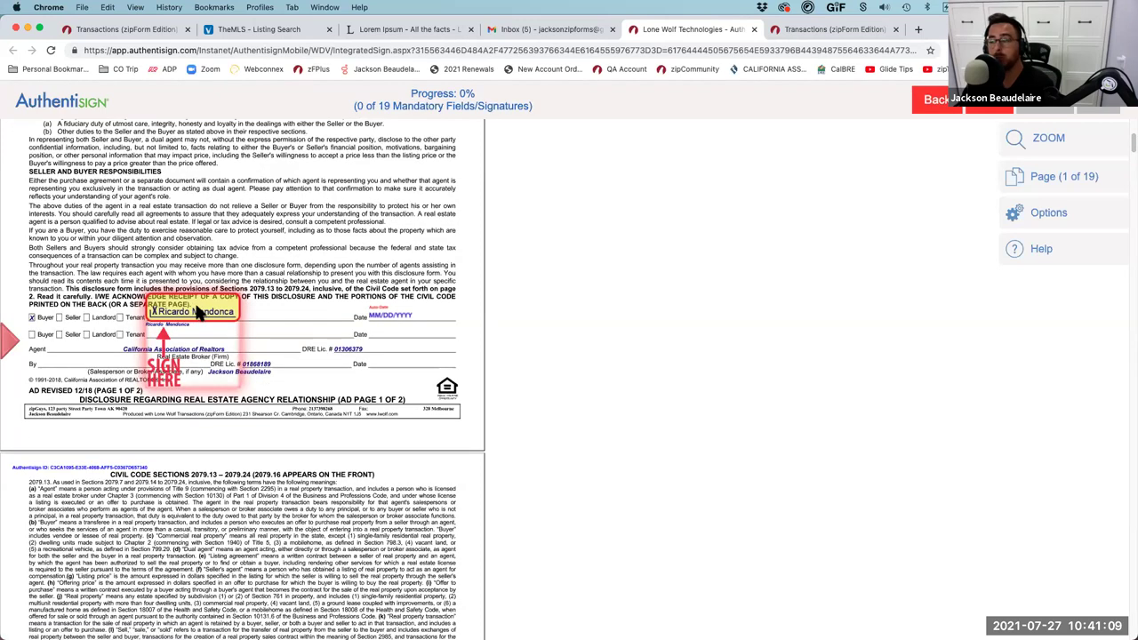
click(182, 318)
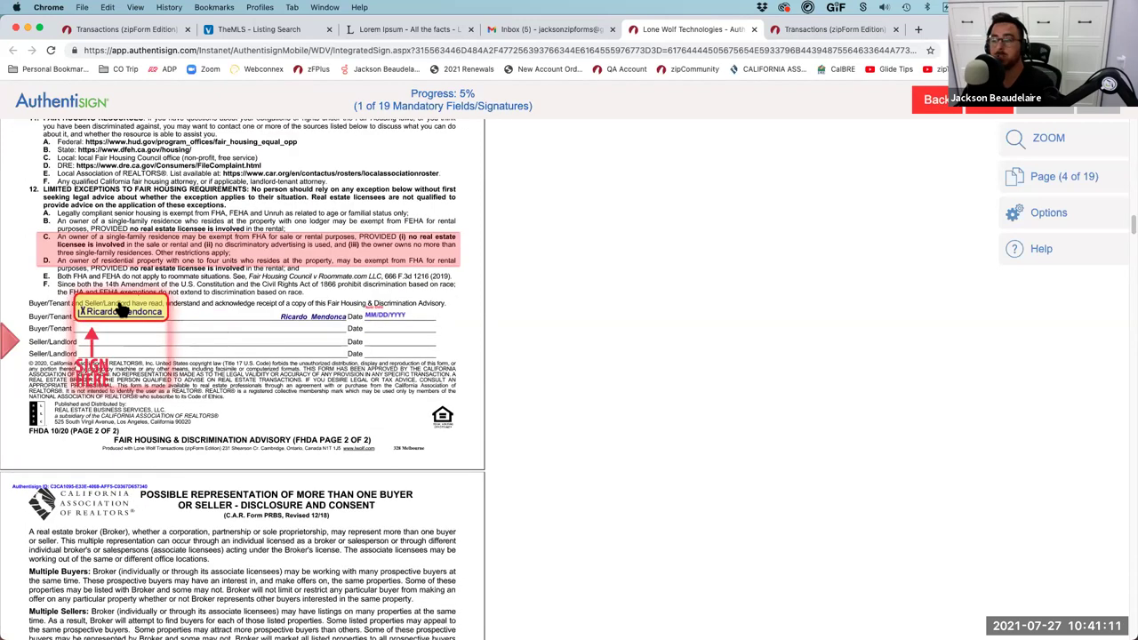
click(121, 308)
- Sign the page 5 buyer signature and fill the buyer's initials fields on pages 6 through 13
scroll(207, 417, up, 8)
scroll(209, 427, up, 5)
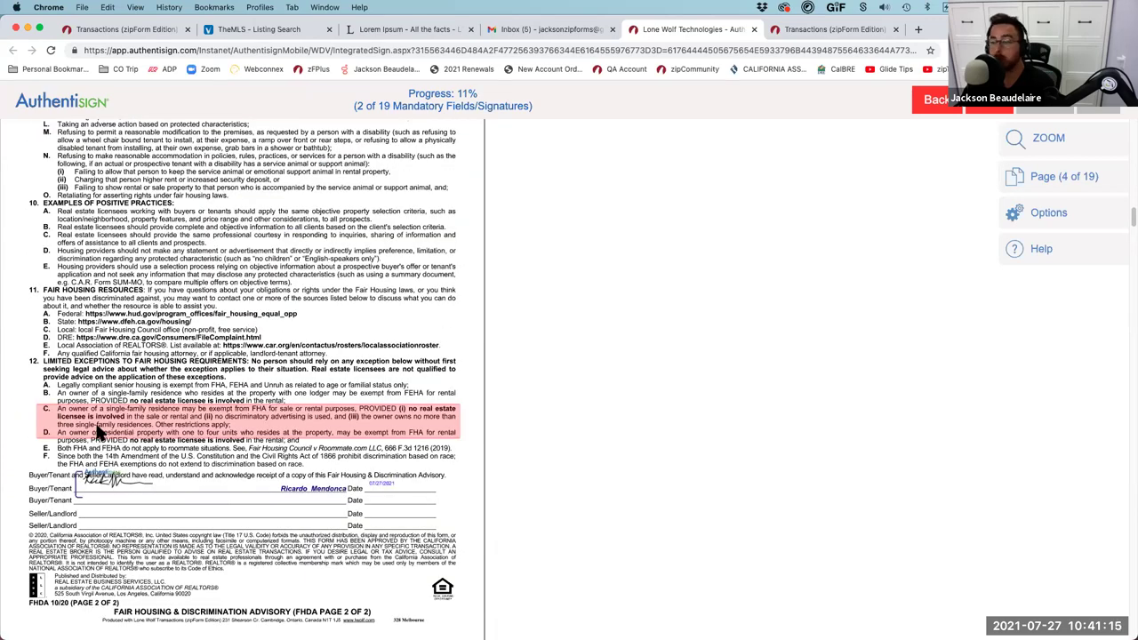
scroll(111, 478, down, 10)
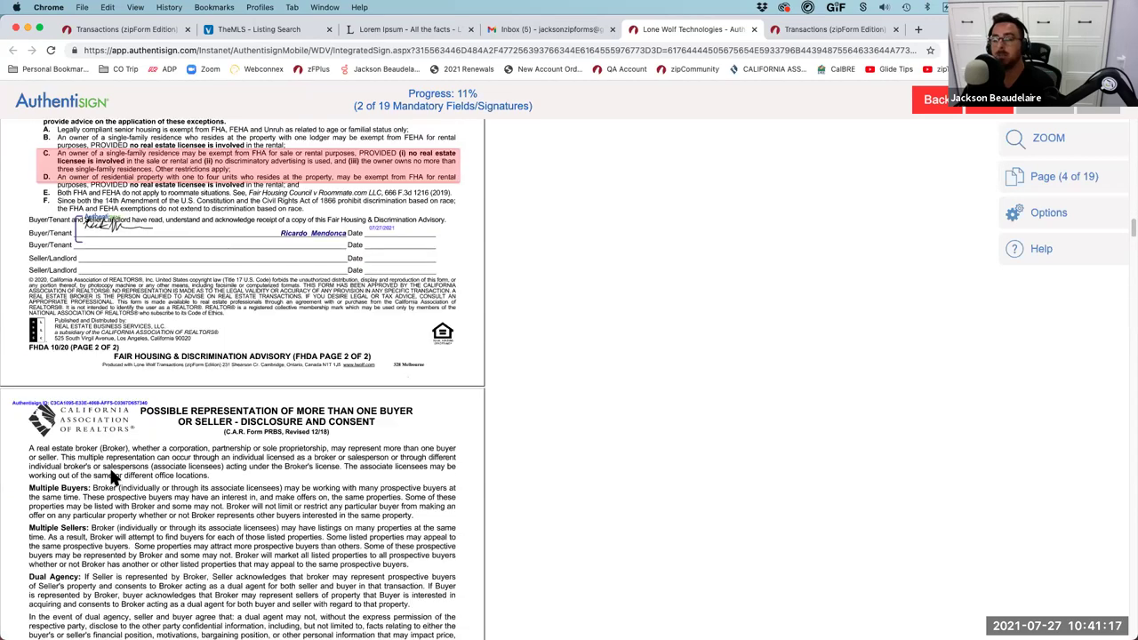
click(105, 380)
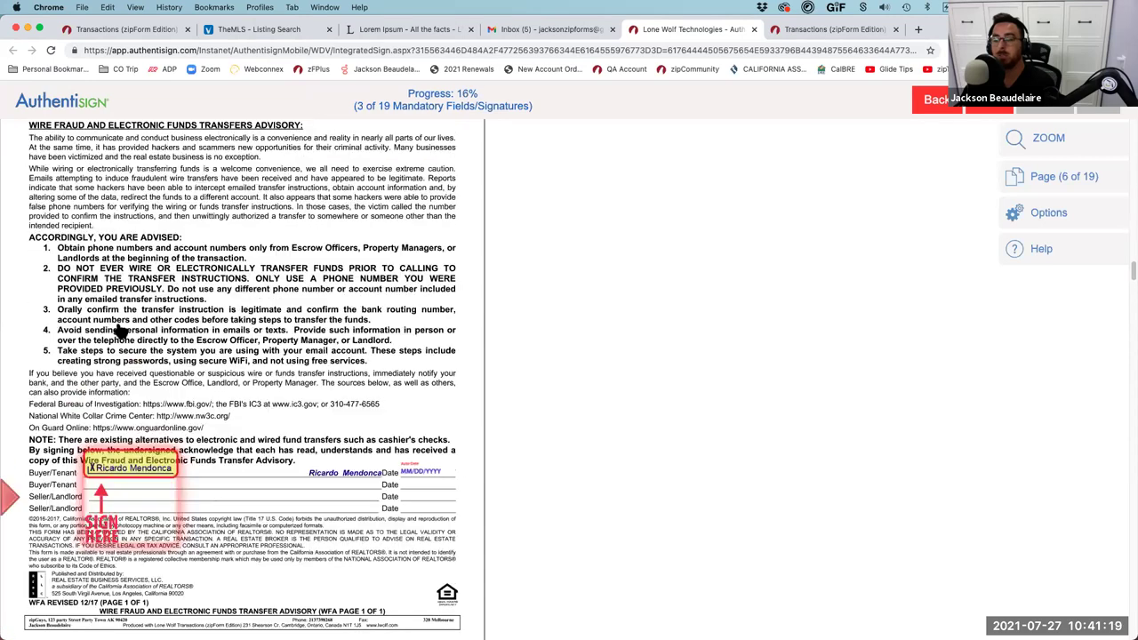
click(125, 313)
click(89, 311)
click(90, 311)
click(89, 308)
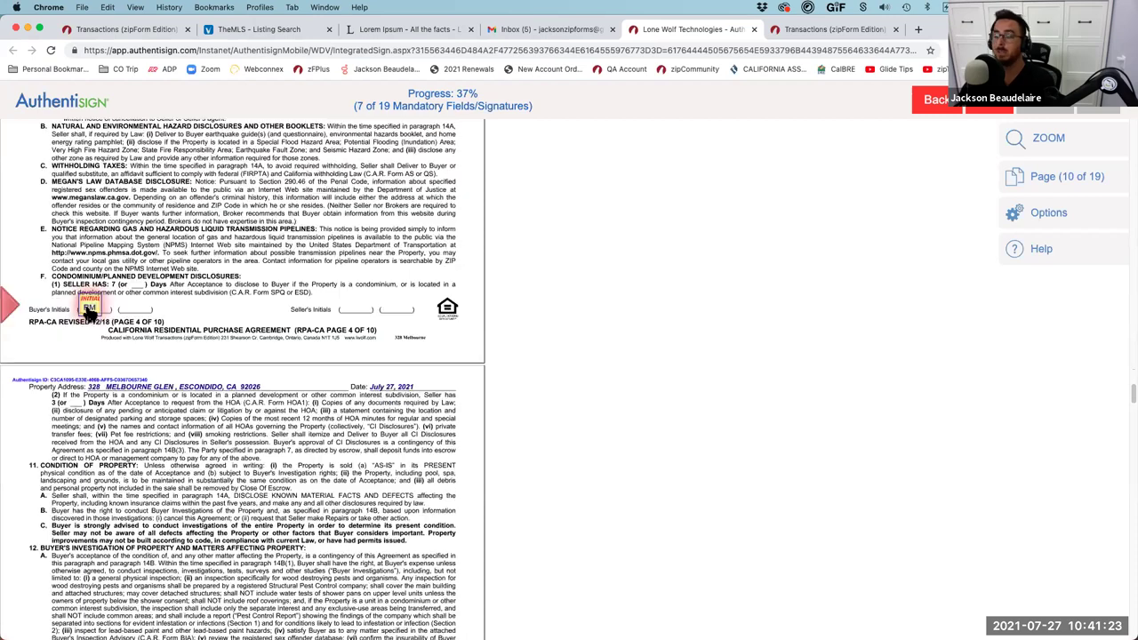
click(89, 309)
click(89, 309)
click(88, 307)
click(89, 309)
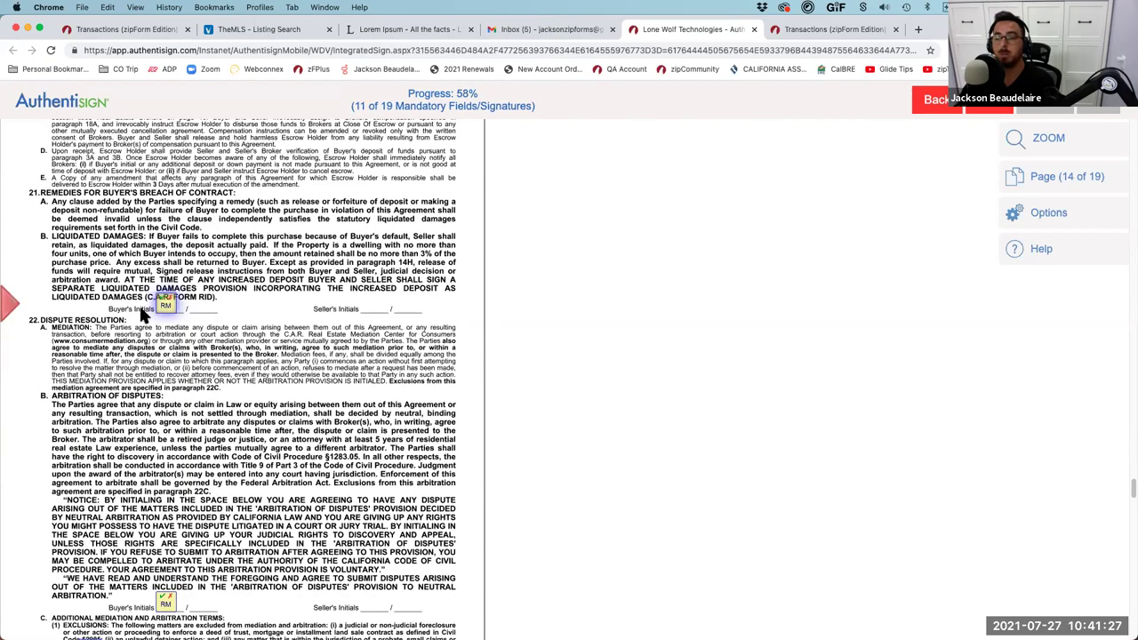
- Place and accept the buyer's remaining initials from page 14 onward
click(167, 304)
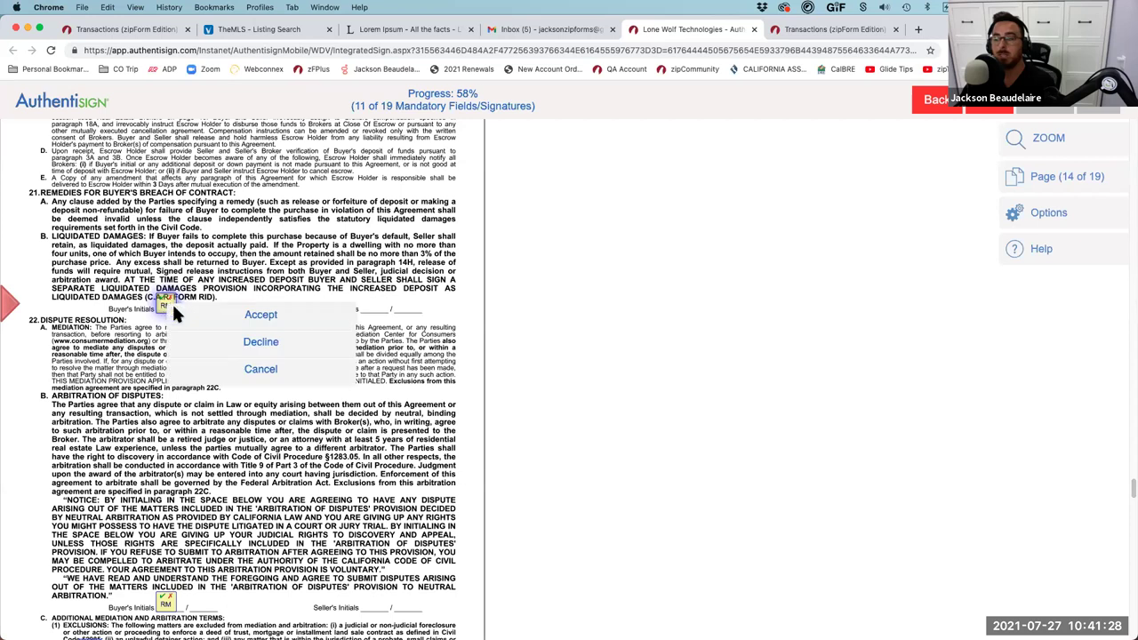
click(260, 316)
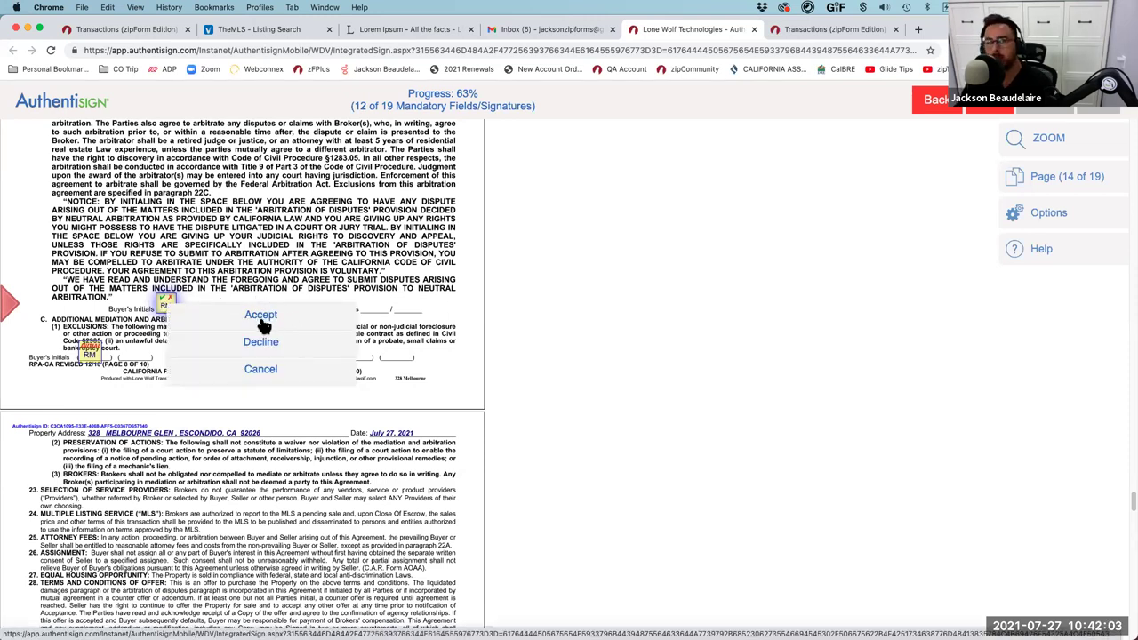
click(262, 320)
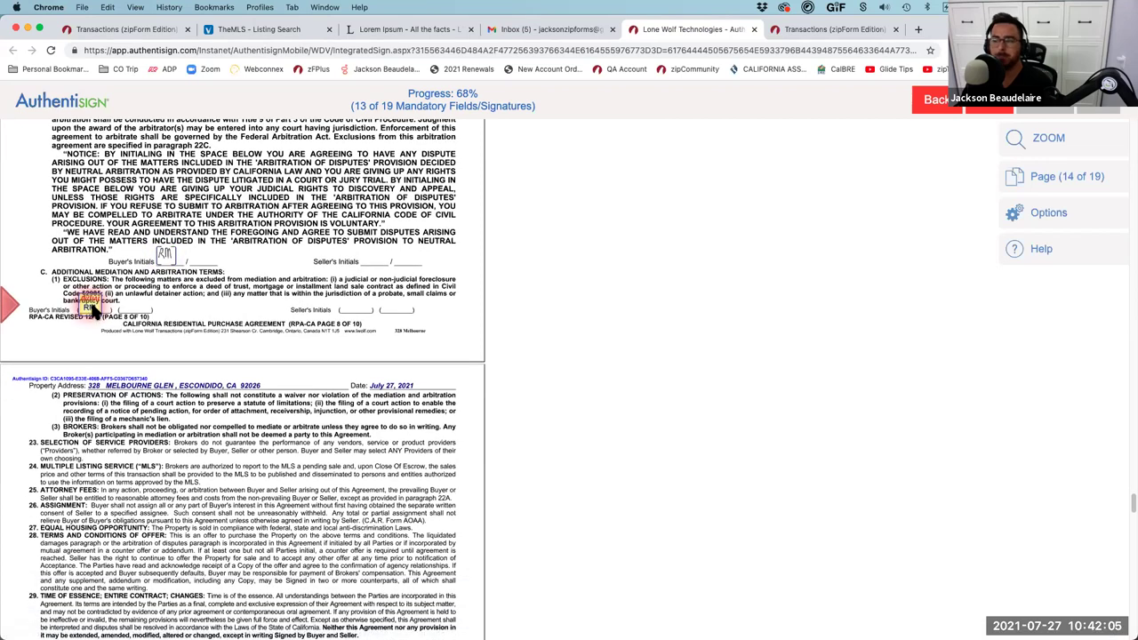
click(93, 307)
click(184, 313)
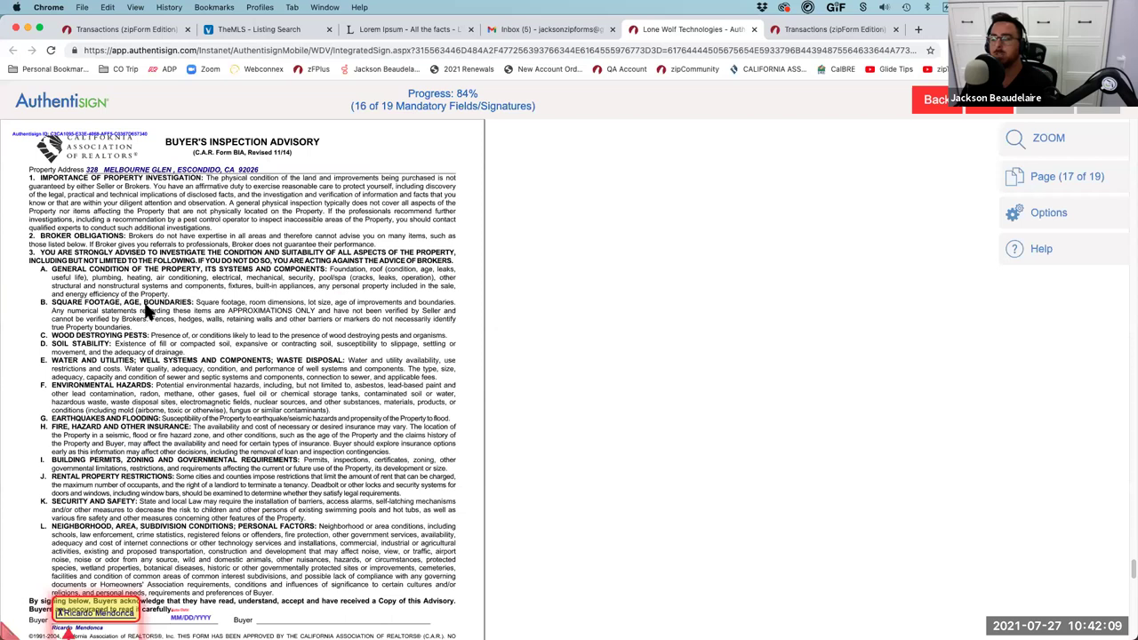
- Fill the last buyer signature fields and complete signing the 19-field packet
click(142, 310)
click(120, 488)
click(120, 487)
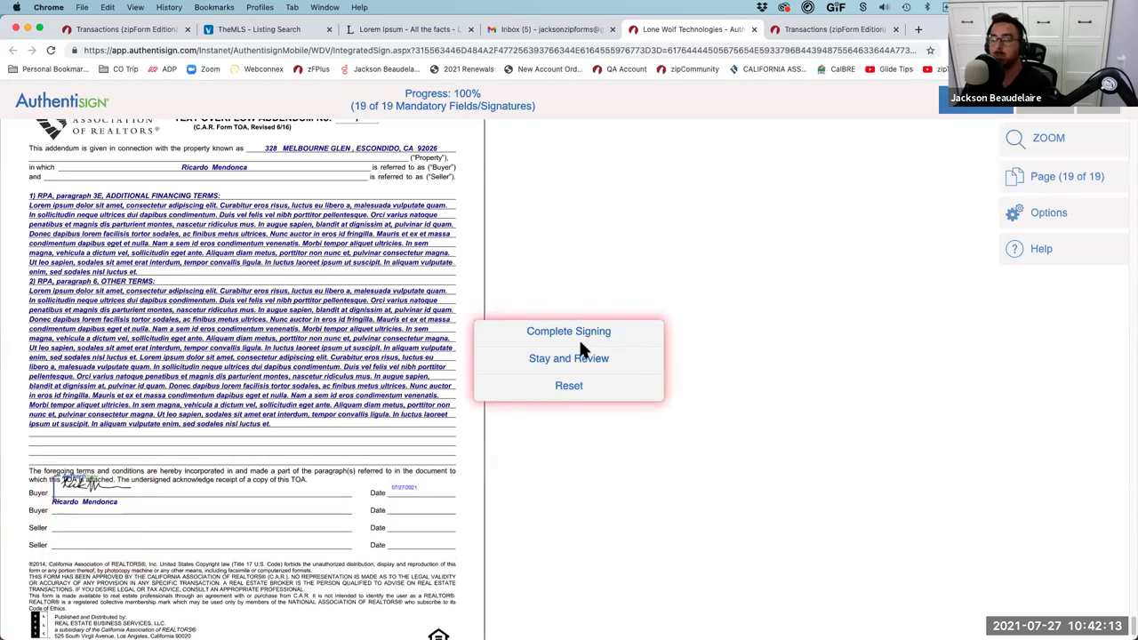
click(584, 330)
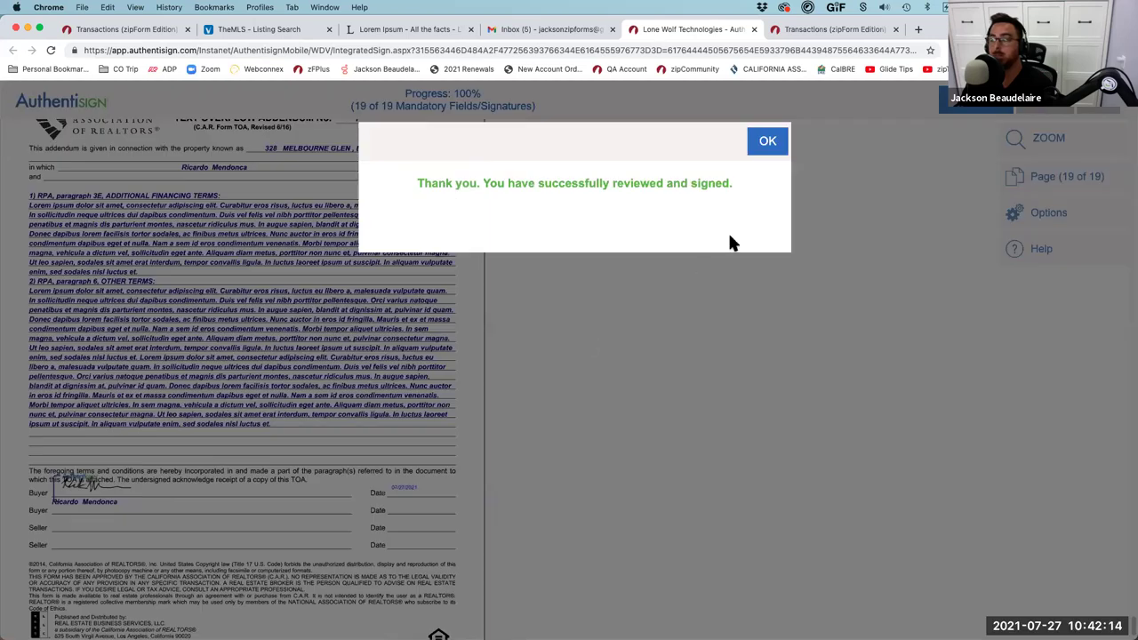
click(767, 140)
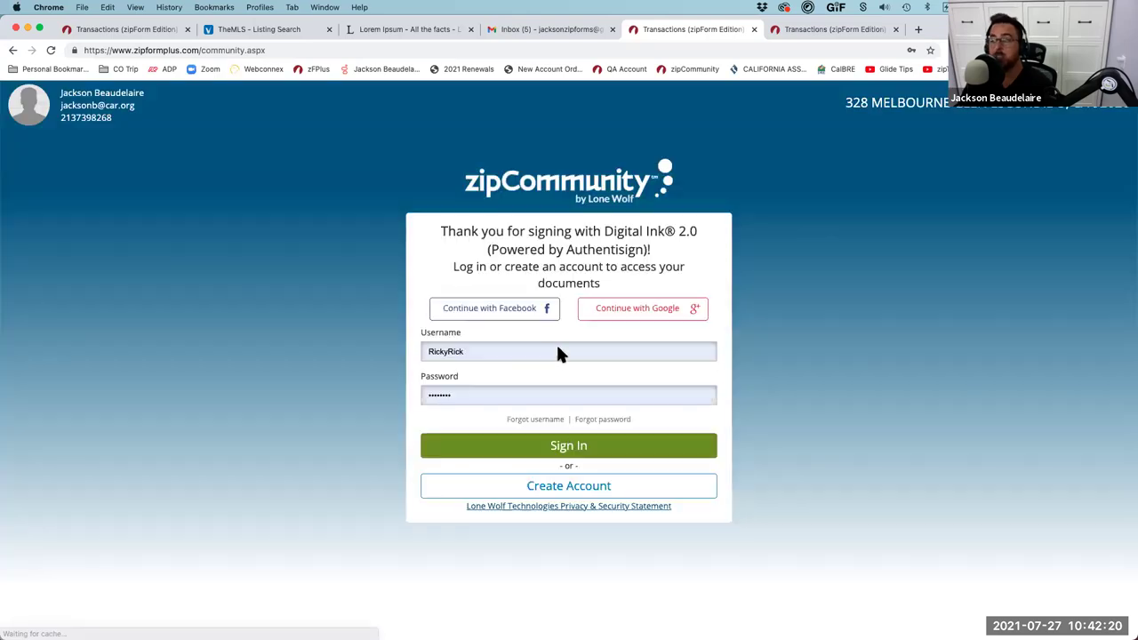
- Sign in as the buyer and check signer statuses of the Residential Purchase Agreement - 12/18 packet
click(600, 456)
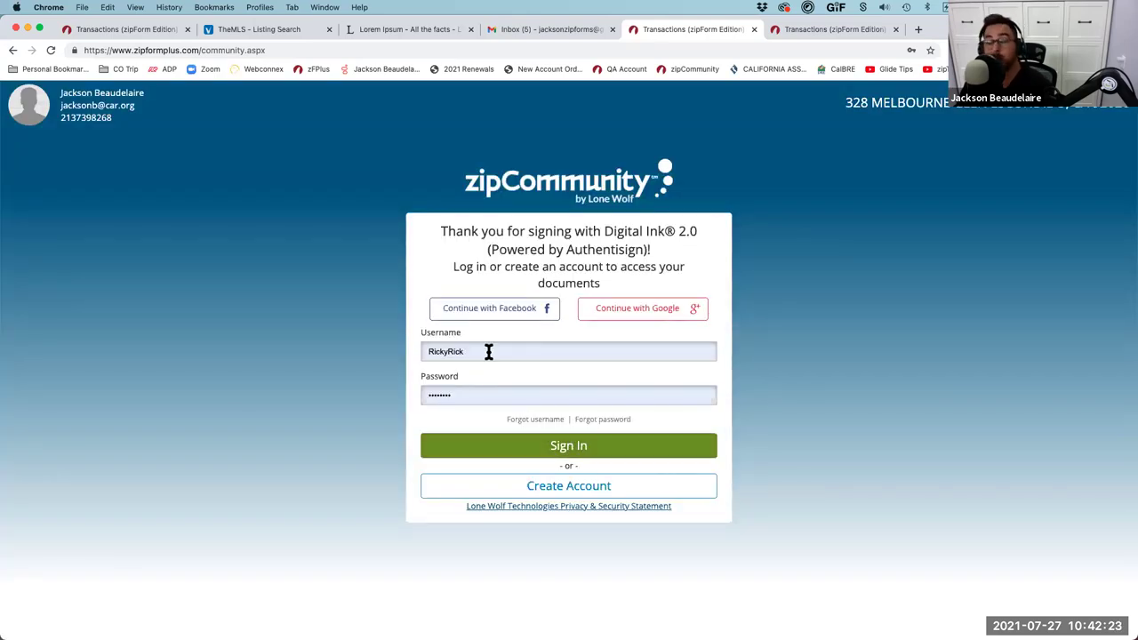
click(576, 455)
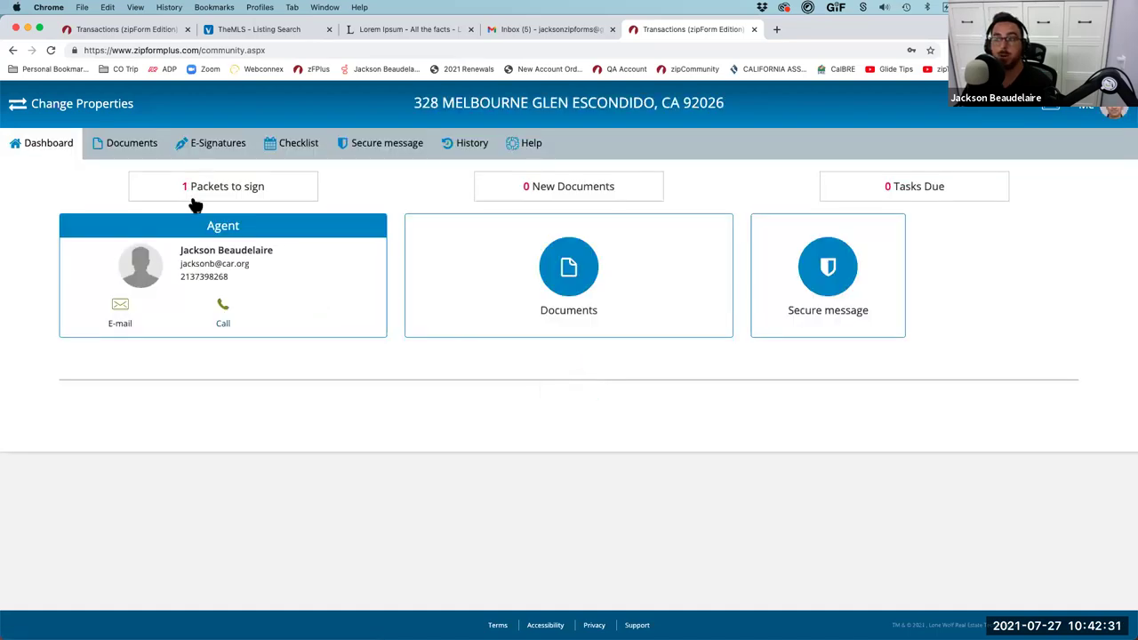
click(204, 144)
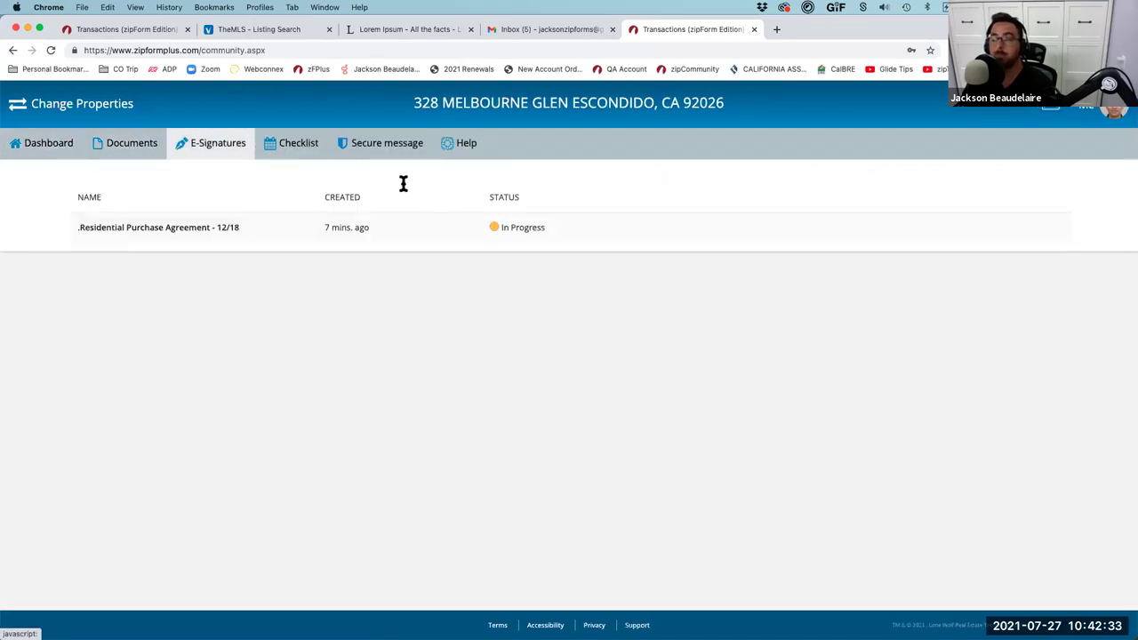
click(190, 228)
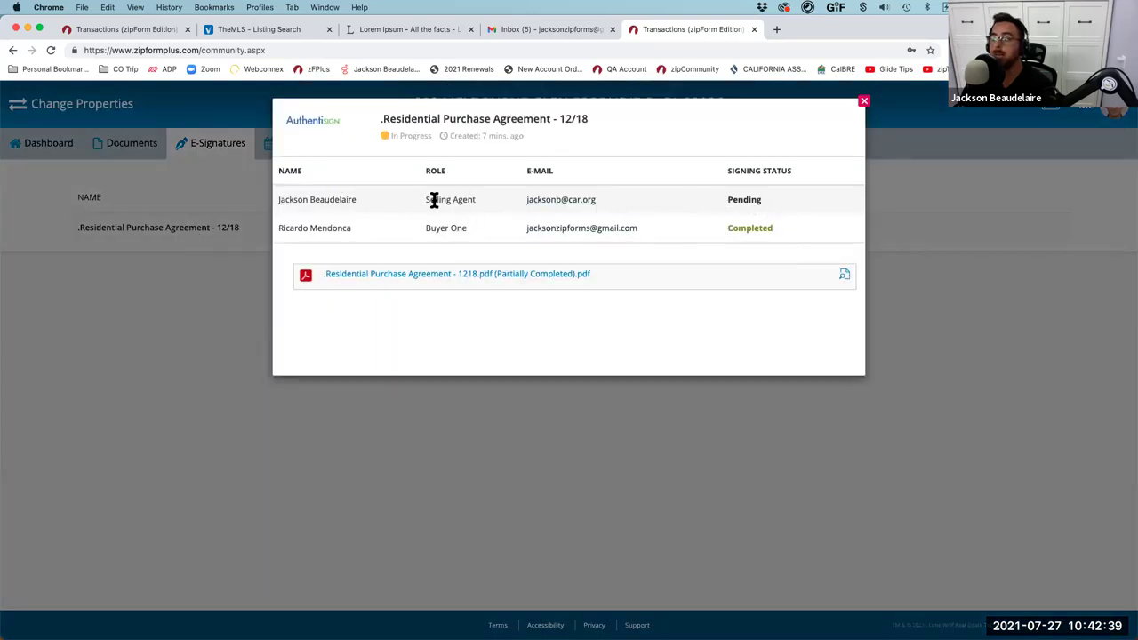
click(863, 102)
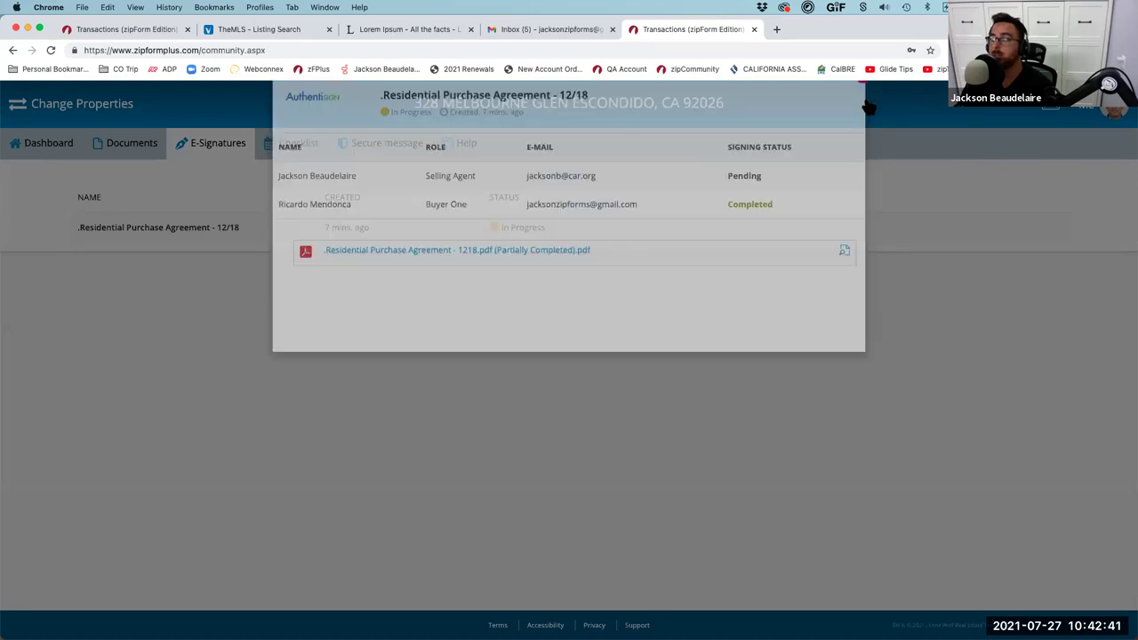
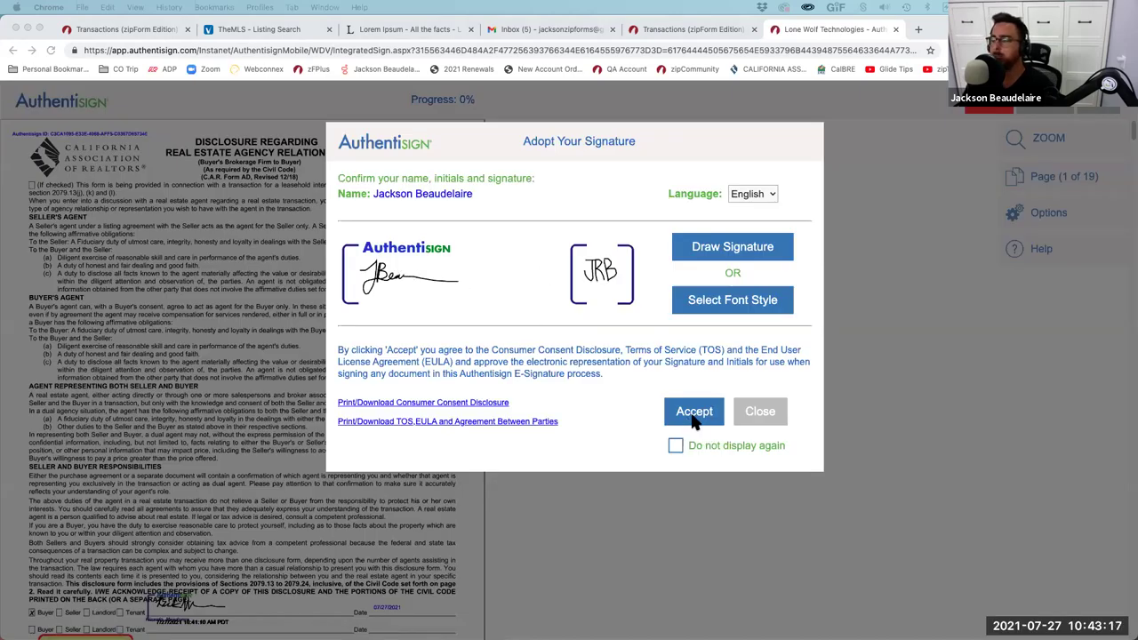
- Adopt the signature and sign all three required SIGN HERE fields, completing the signing
click(693, 410)
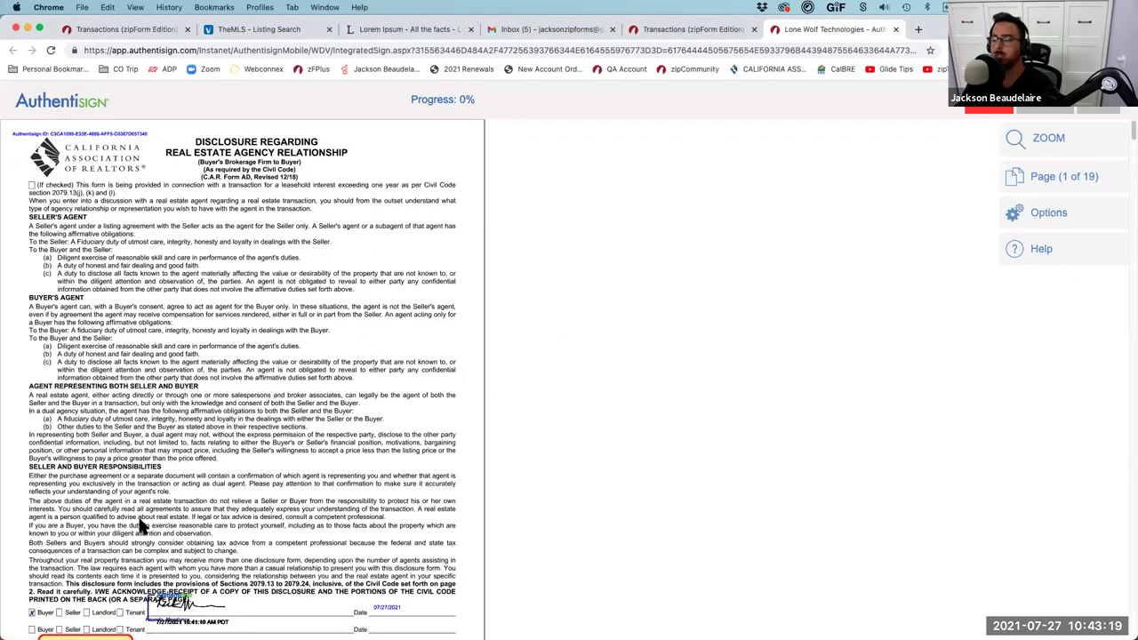
scroll(238, 502, down, 2)
scroll(394, 419, down, 3)
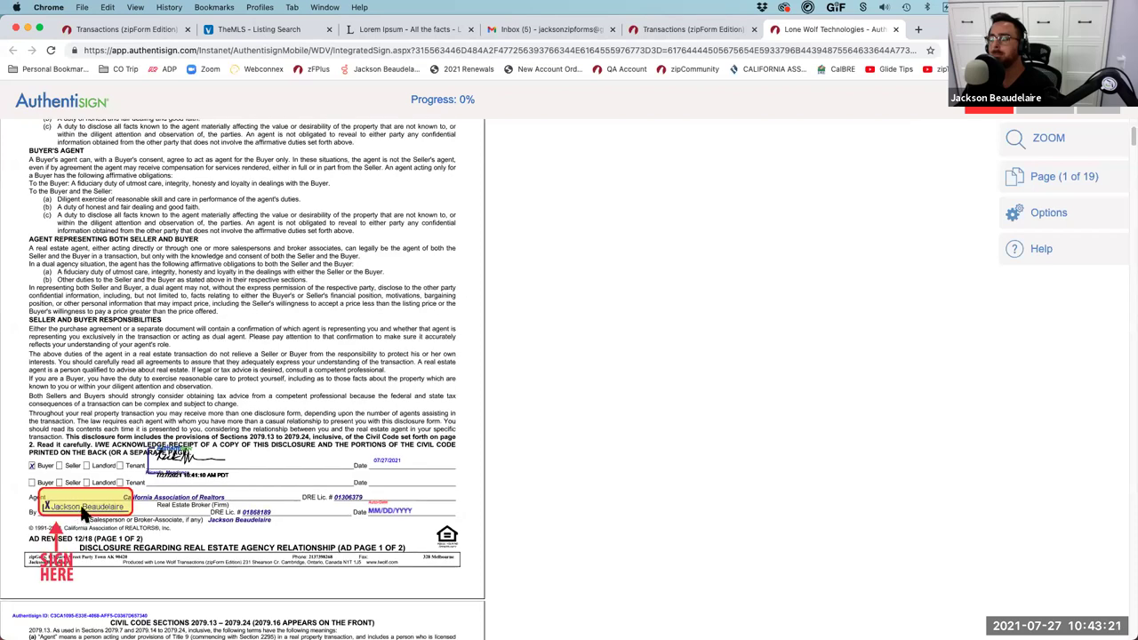
click(81, 509)
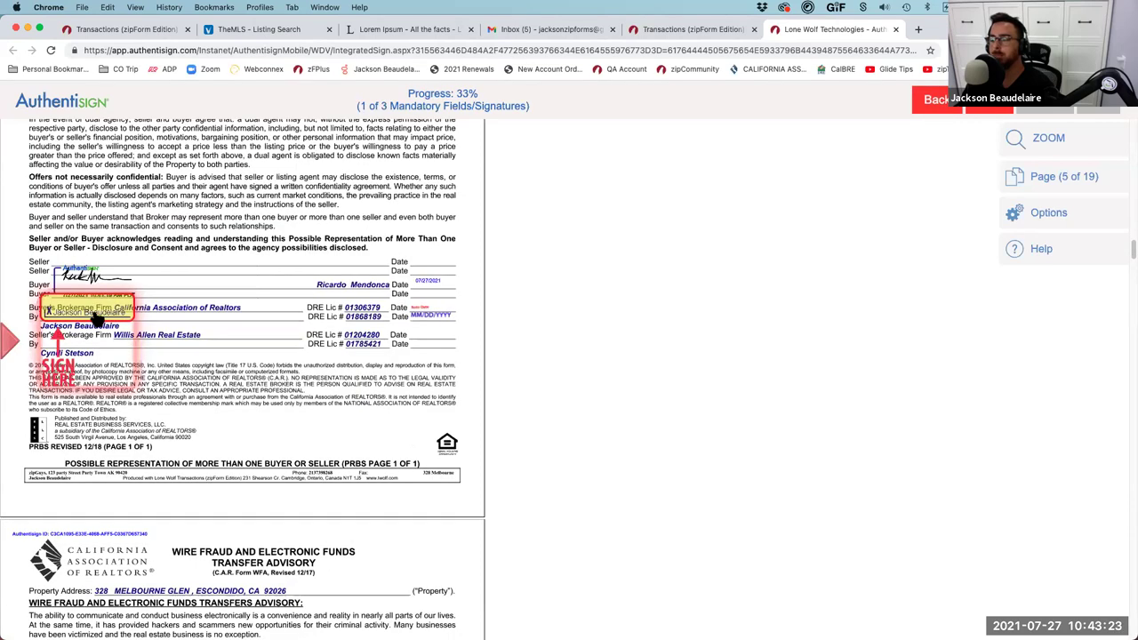
click(95, 318)
click(97, 322)
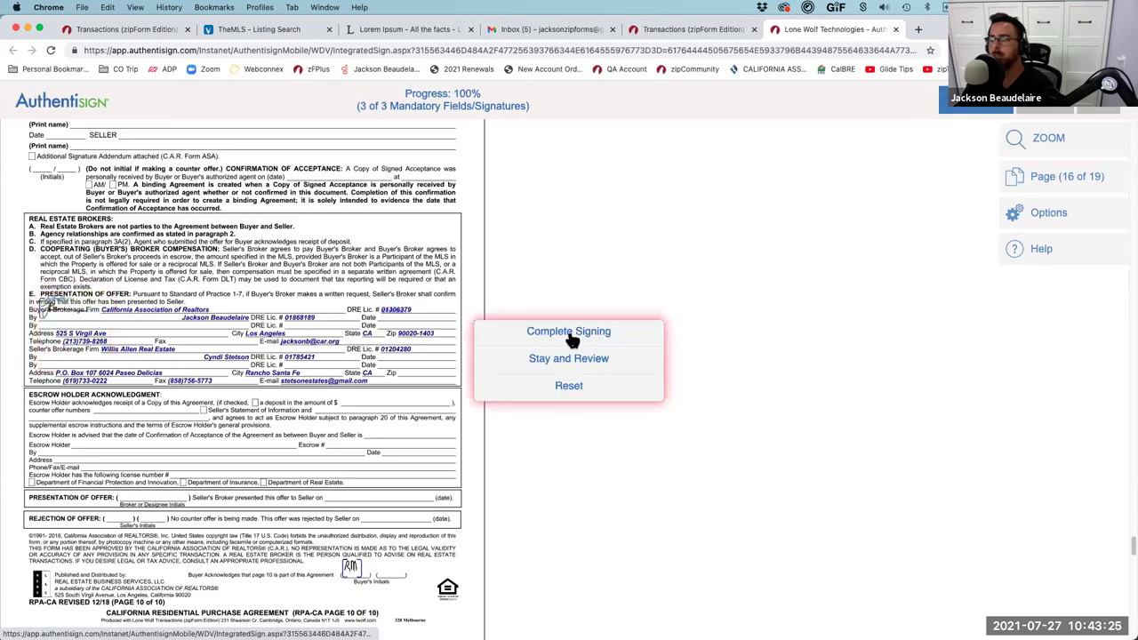
click(569, 332)
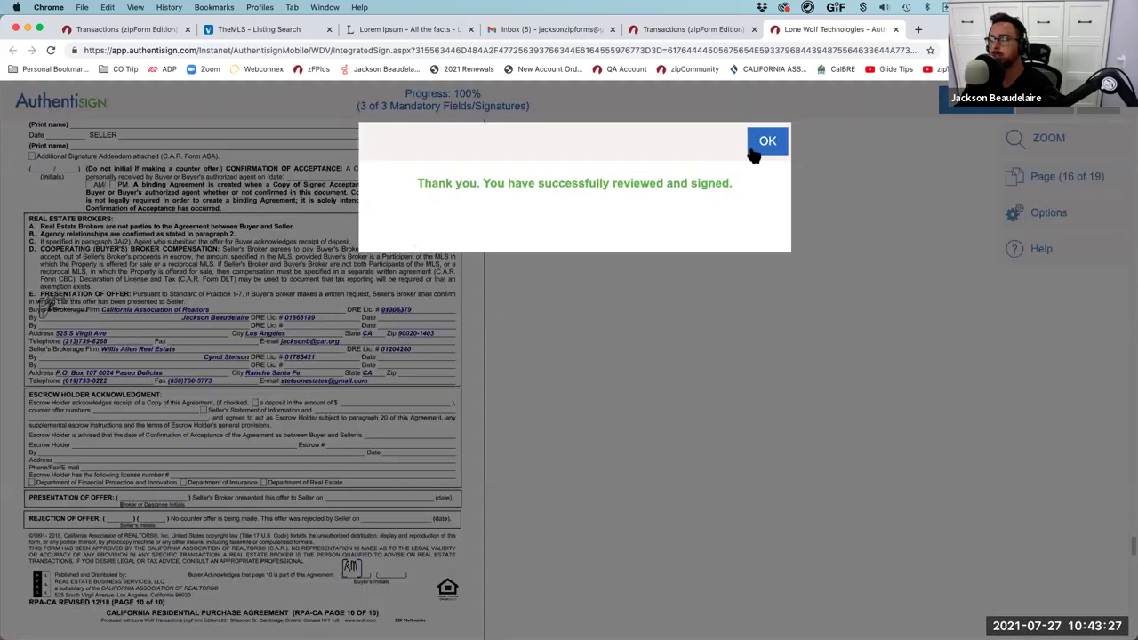
click(753, 147)
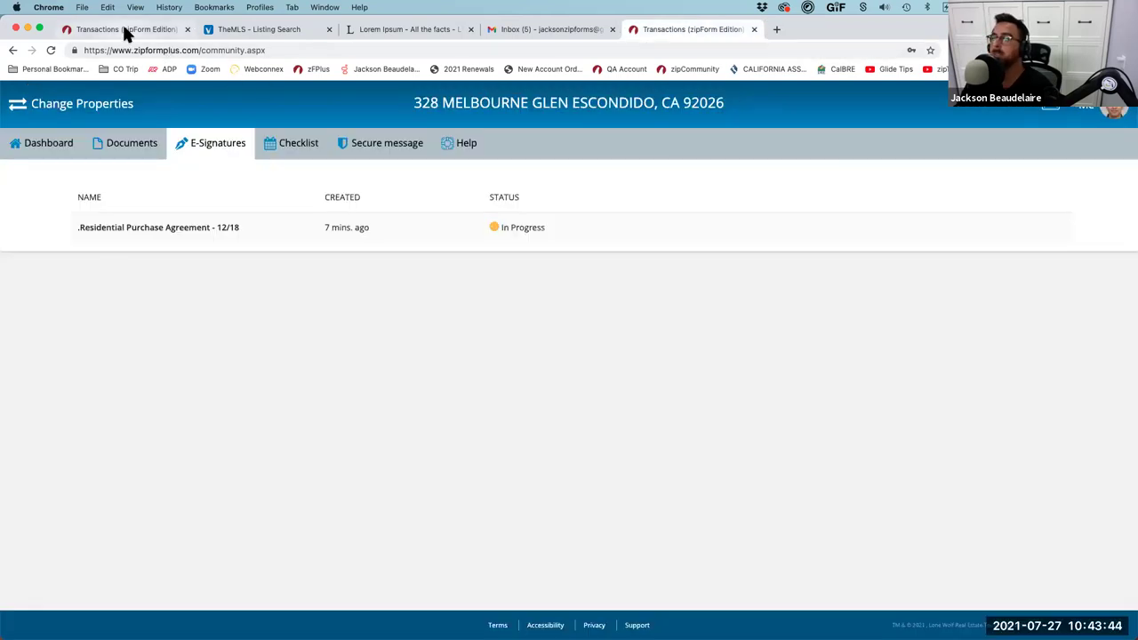
- Close the signing page and refresh the transaction's Documents list repeatedly until it updates
click(127, 29)
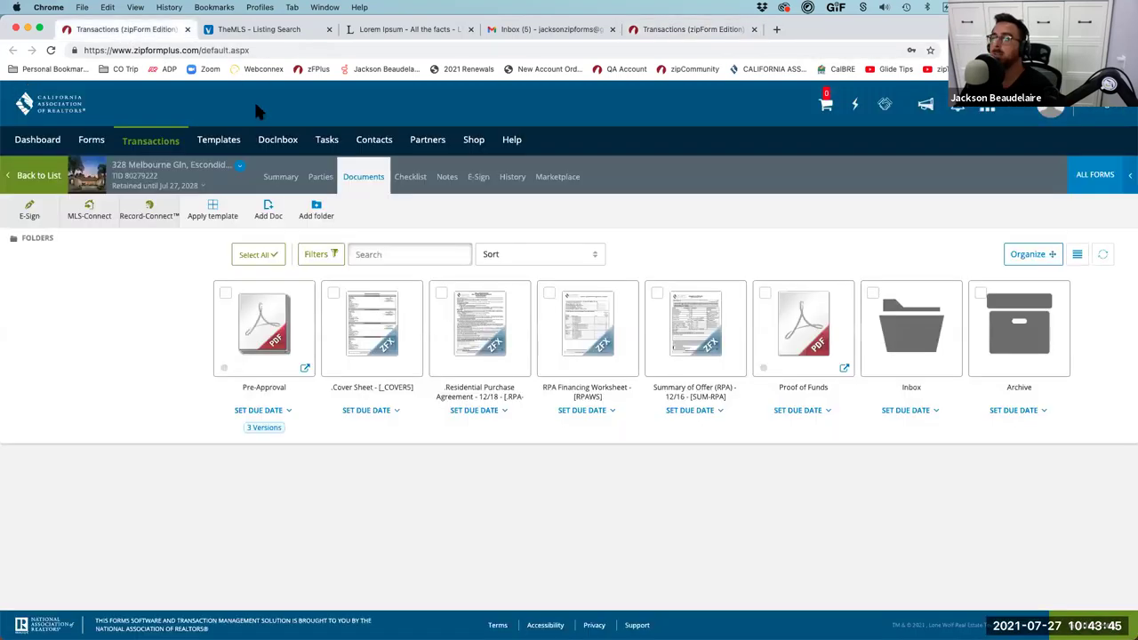
click(1103, 258)
click(1105, 259)
click(1103, 257)
click(1103, 257)
click(1103, 257)
click(1103, 256)
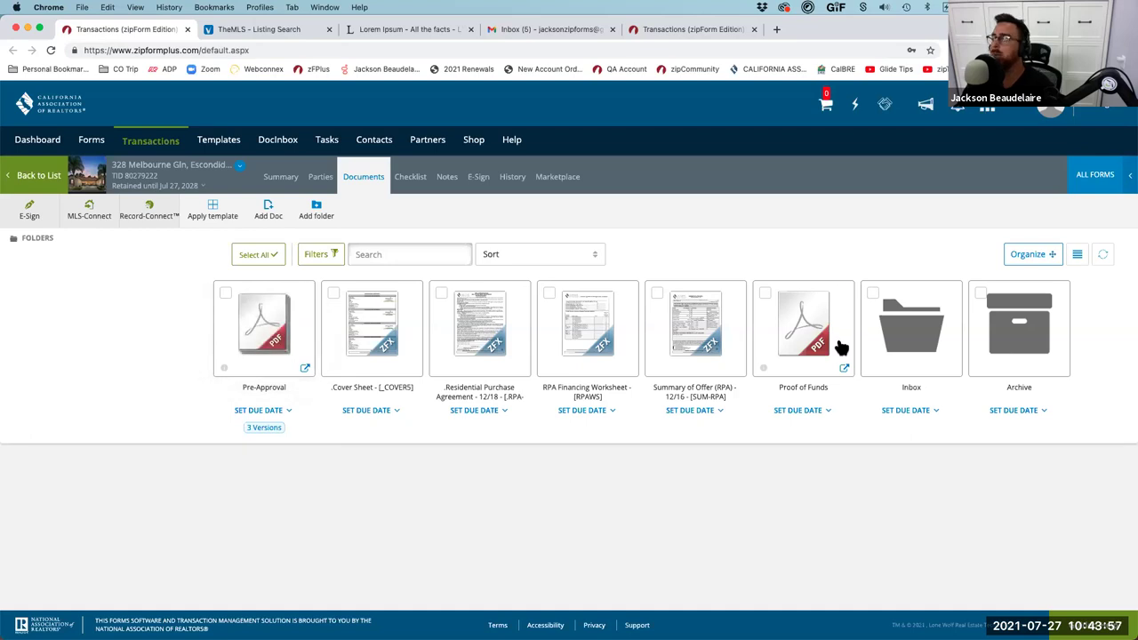
- View the Checklist showing Proof Of Funds and Pre-Approval marked Completed
click(412, 178)
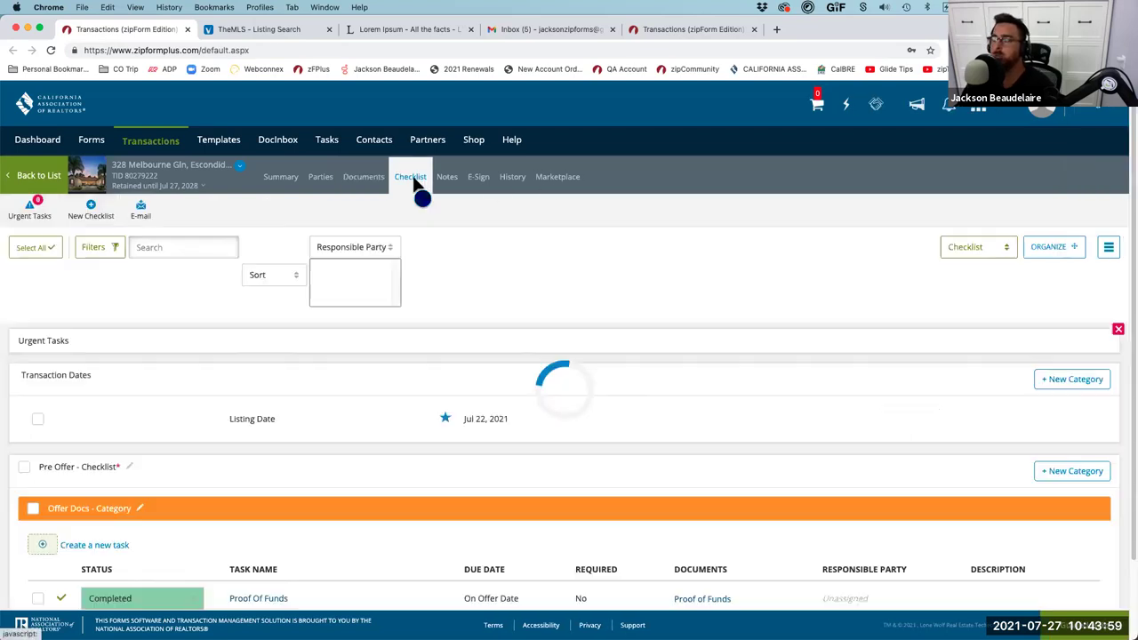
scroll(594, 402, down, 1)
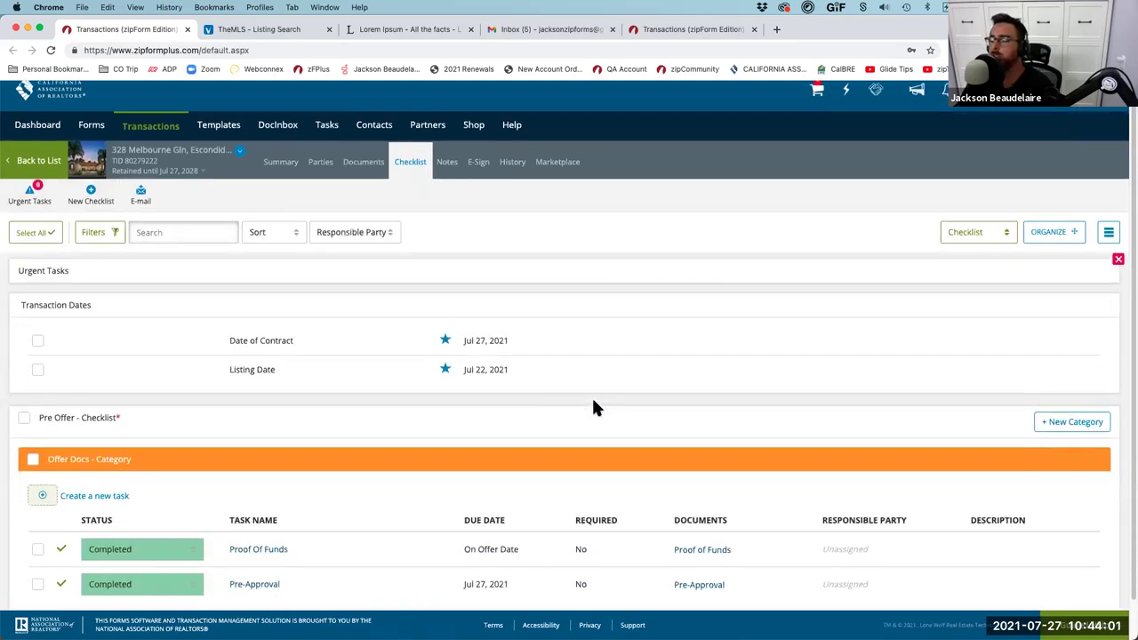
scroll(594, 407, down, 2)
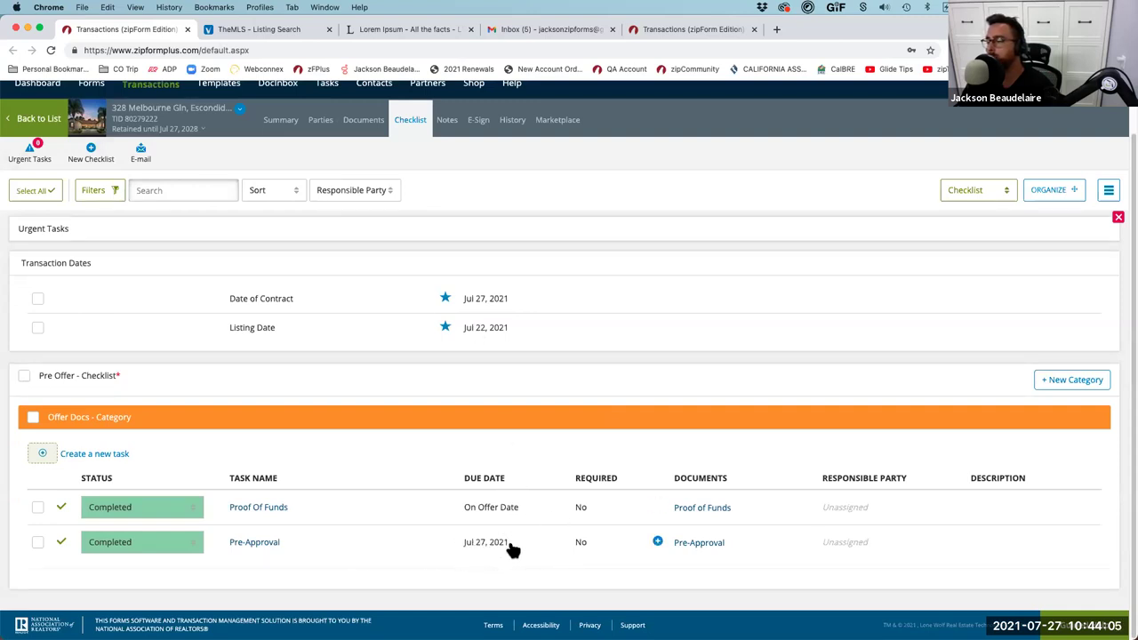
- In Summary, set Offer Date 07/27/2021, expiration 07/29/2021, acceptance 07/28/2021, then view Documents
click(283, 120)
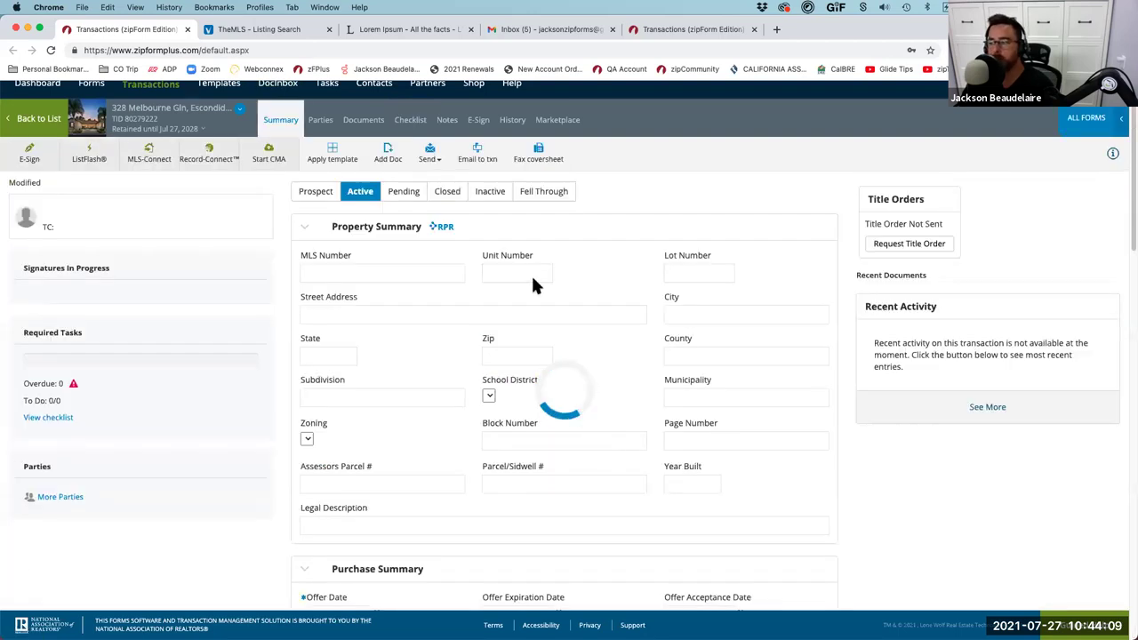
scroll(676, 373, down, 5)
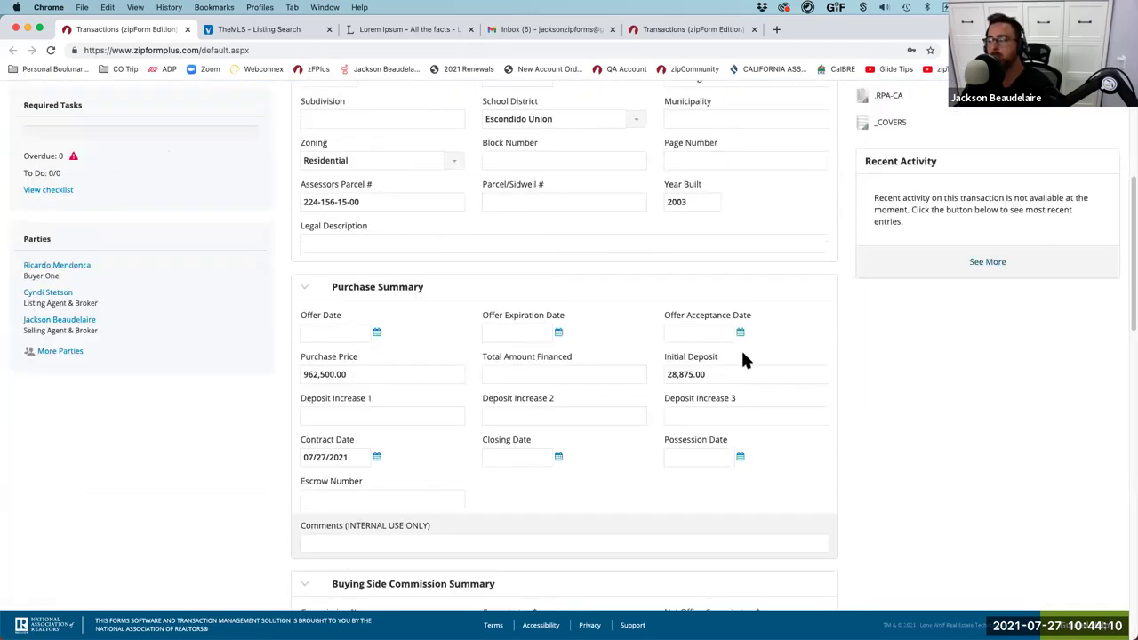
click(338, 332)
click(353, 286)
click(518, 333)
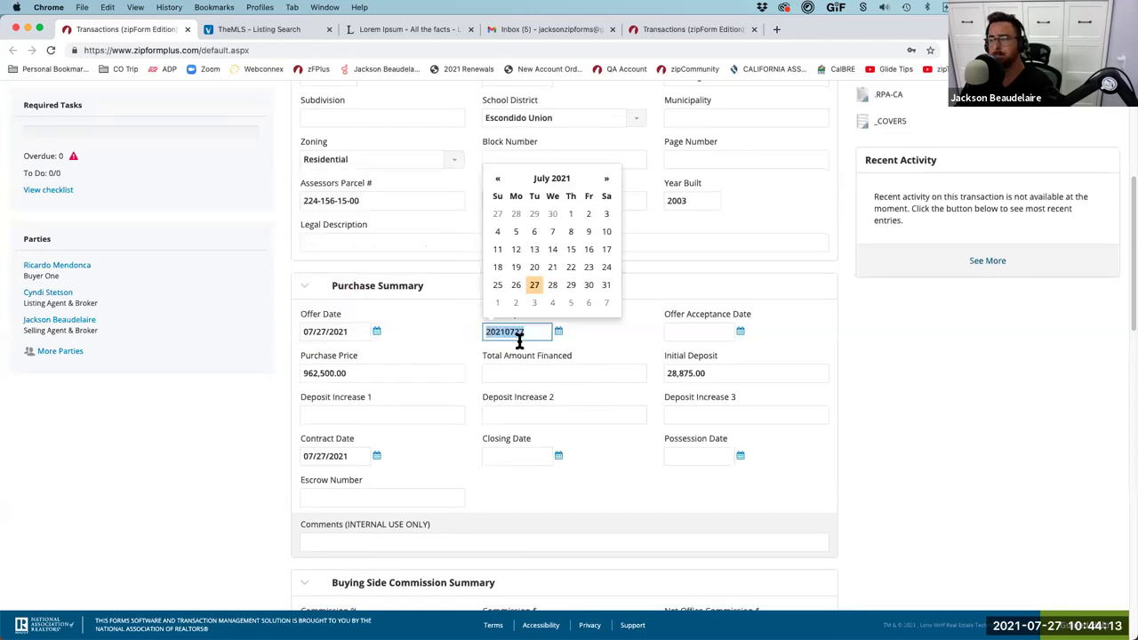
click(571, 285)
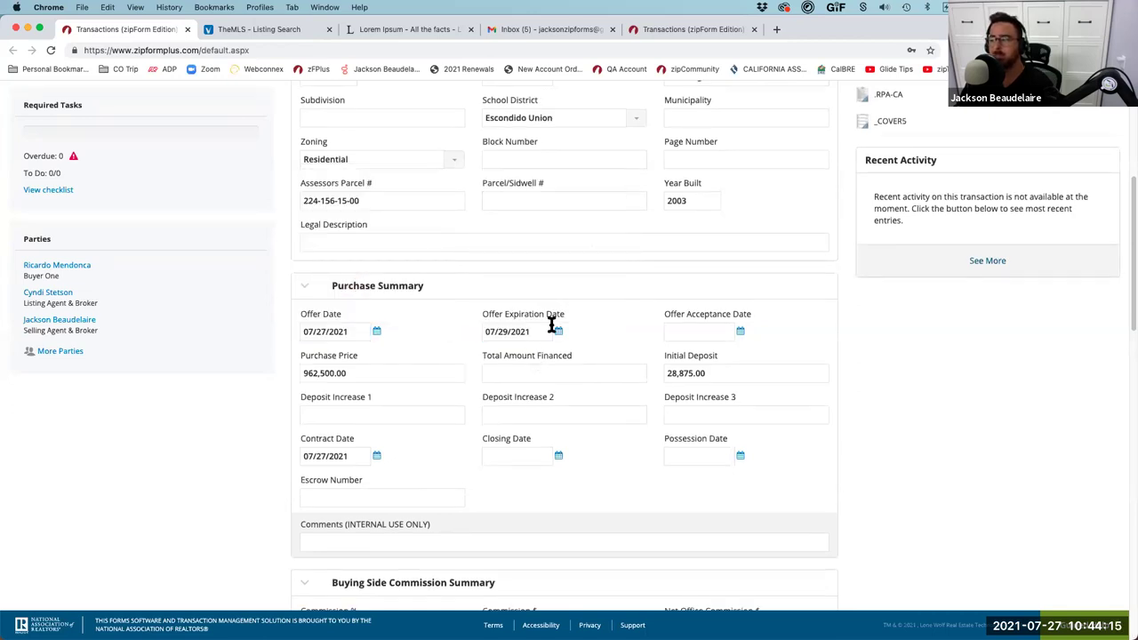
click(690, 335)
click(736, 289)
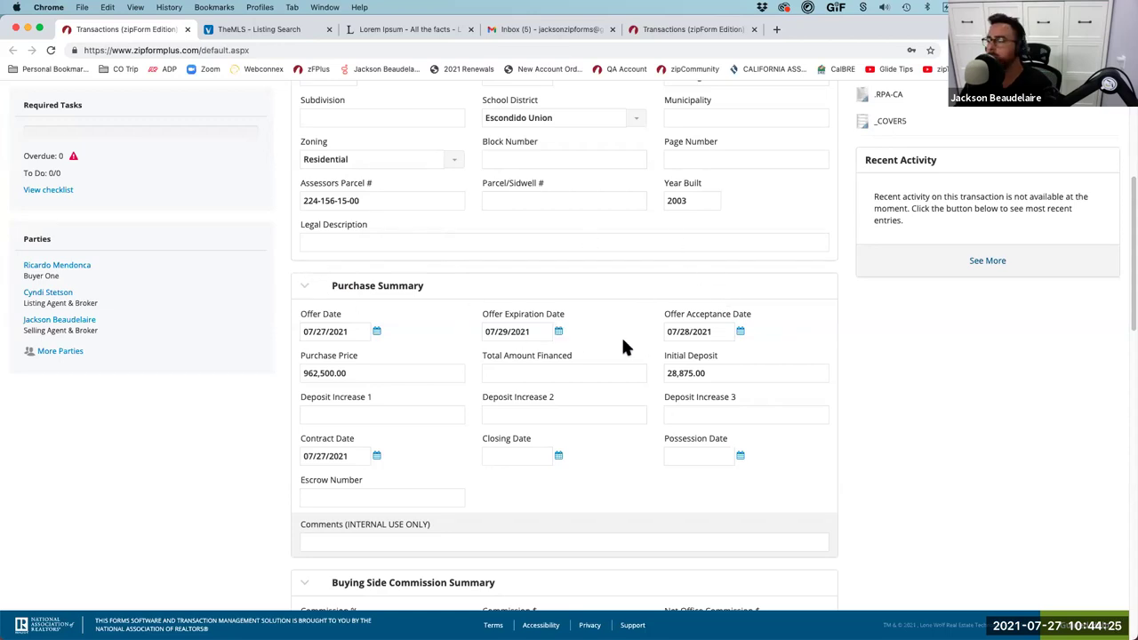
scroll(594, 340, up, 5)
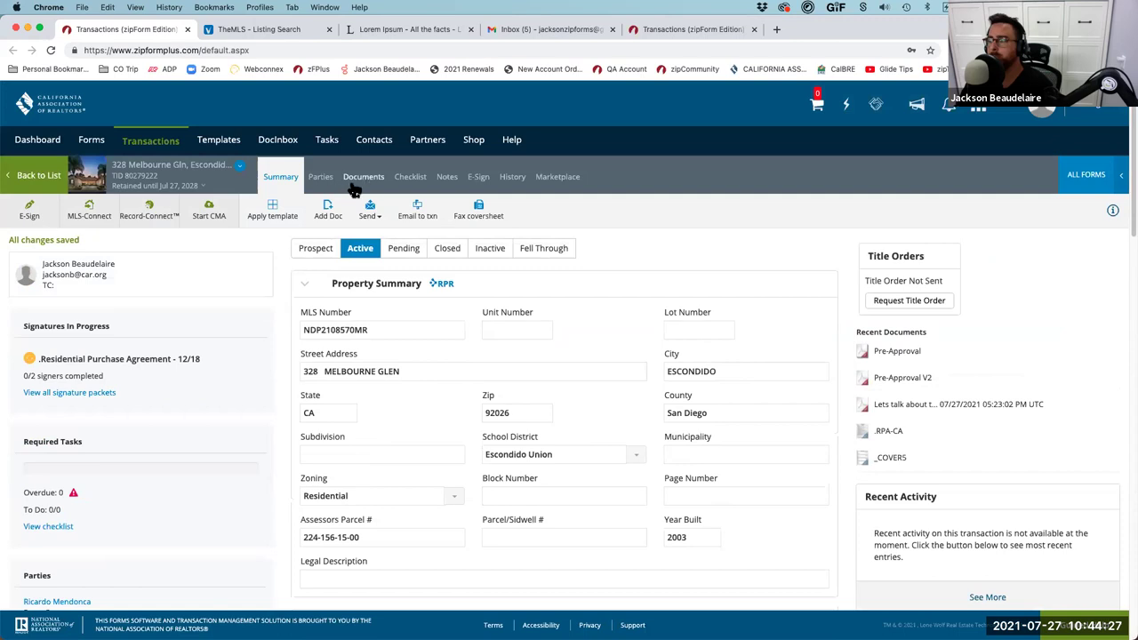
click(373, 177)
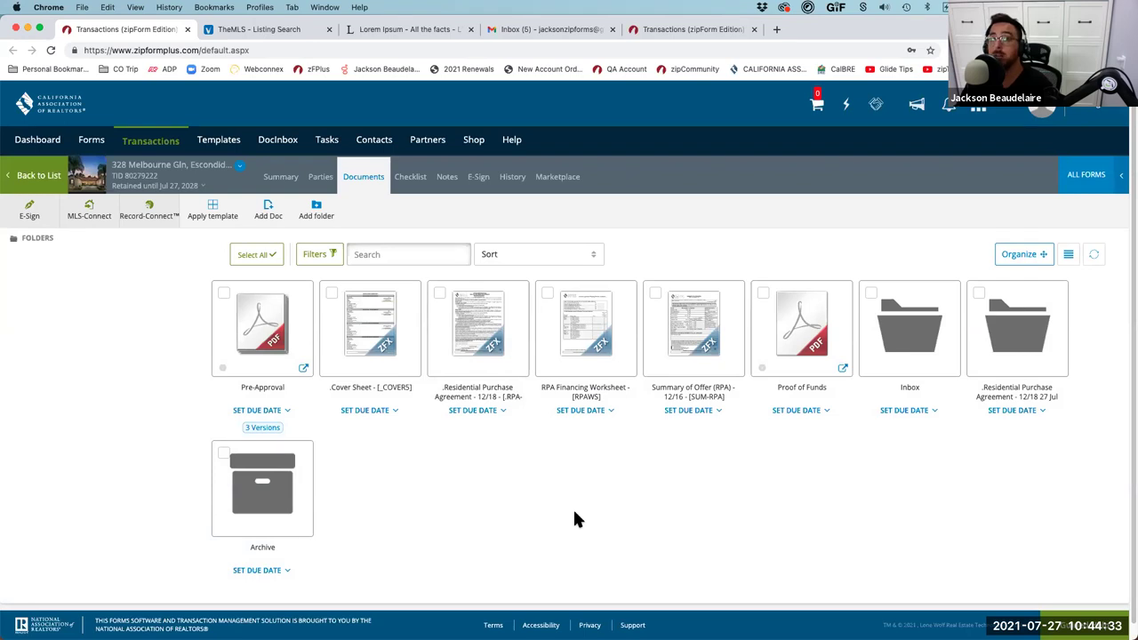
click(1024, 337)
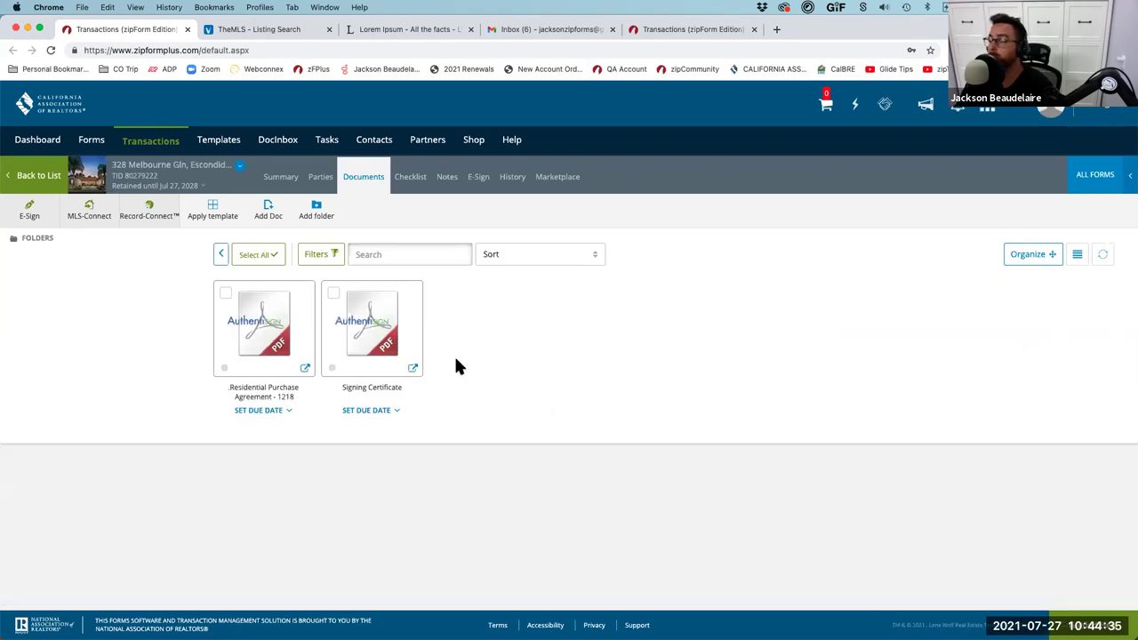
click(217, 256)
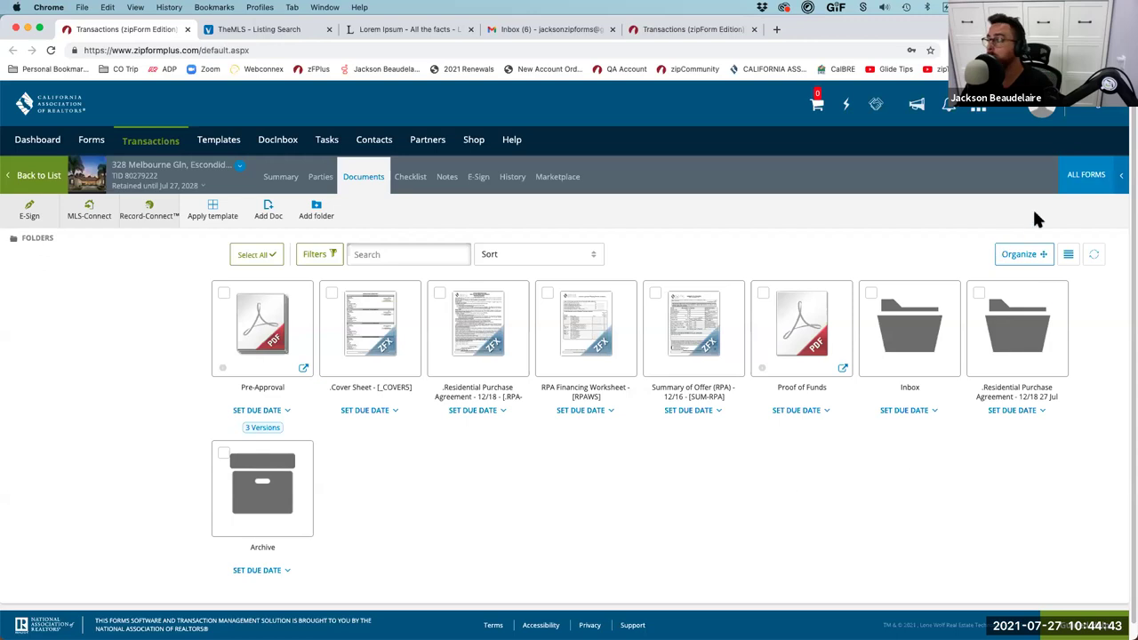
click(1086, 175)
- Add Buyer's Inspection Elections - 6/19 (searched as 'bie') to the transaction and save it in the editor
click(1000, 177)
text(bie)
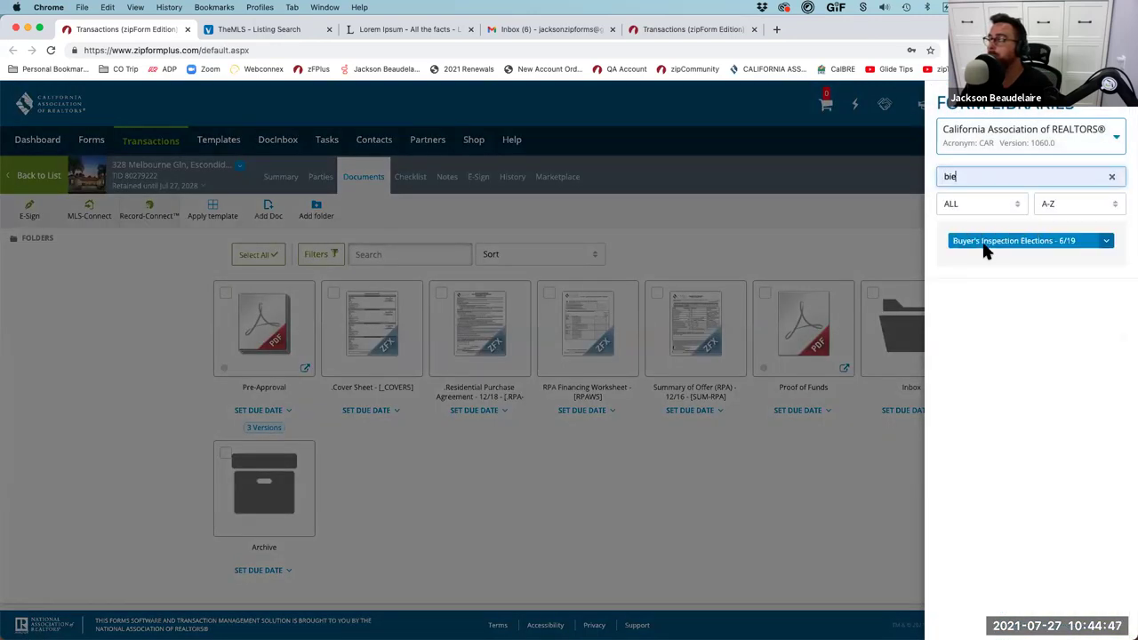
click(986, 241)
click(627, 471)
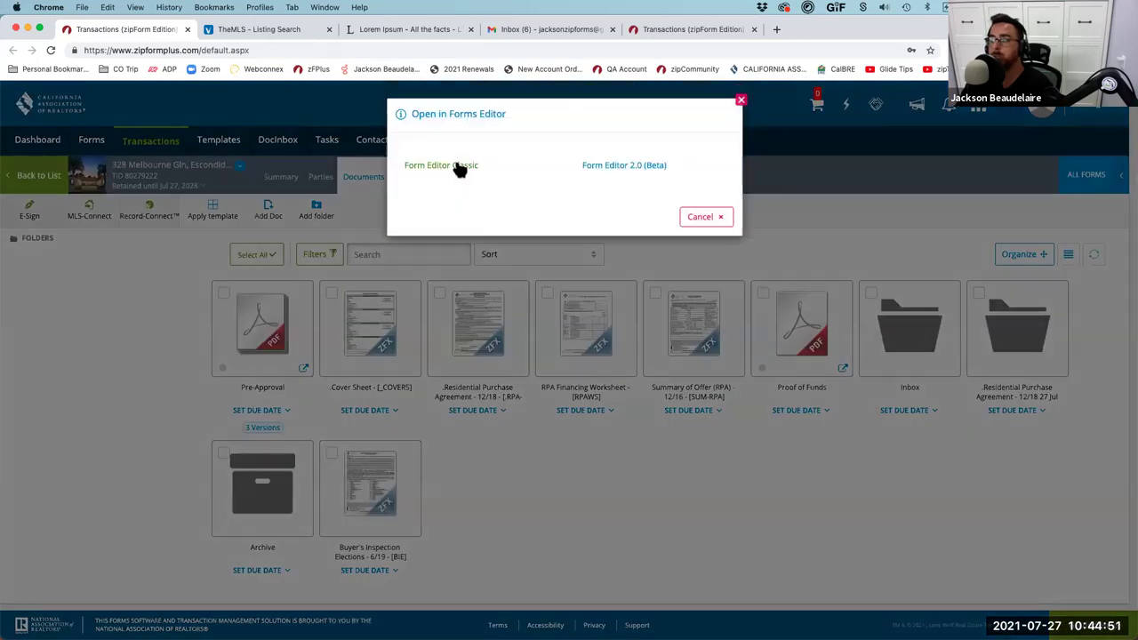
click(459, 169)
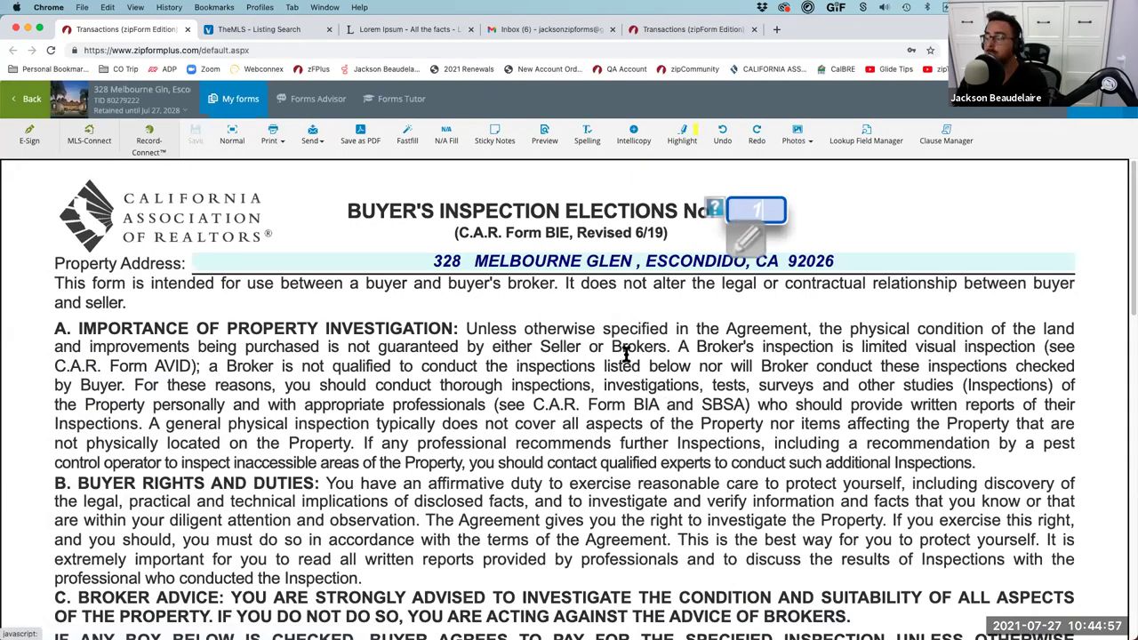
scroll(680, 356, down, 10)
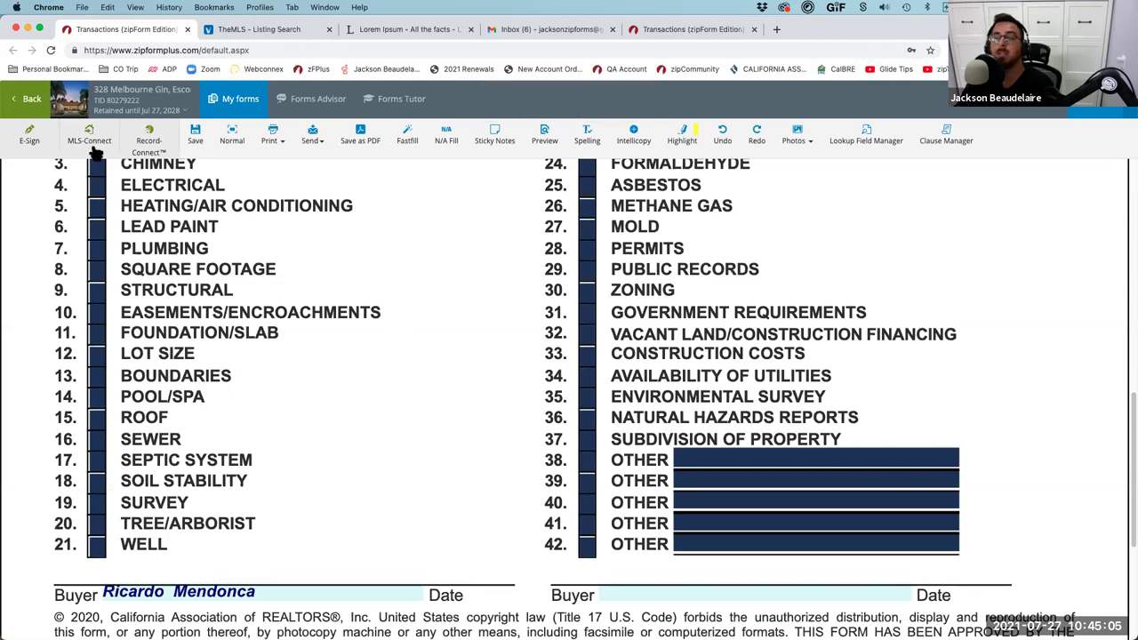
click(33, 100)
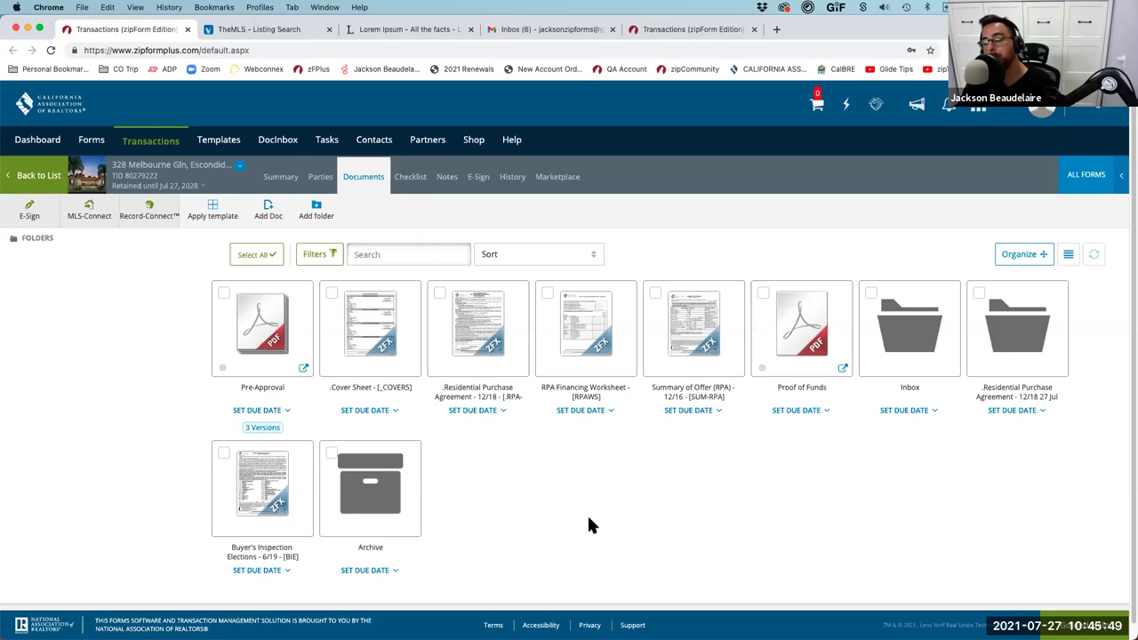
- In the buyer's sharing, unshare the Residential Purchase Agreement and share Buyer's Inspection Elections
click(320, 177)
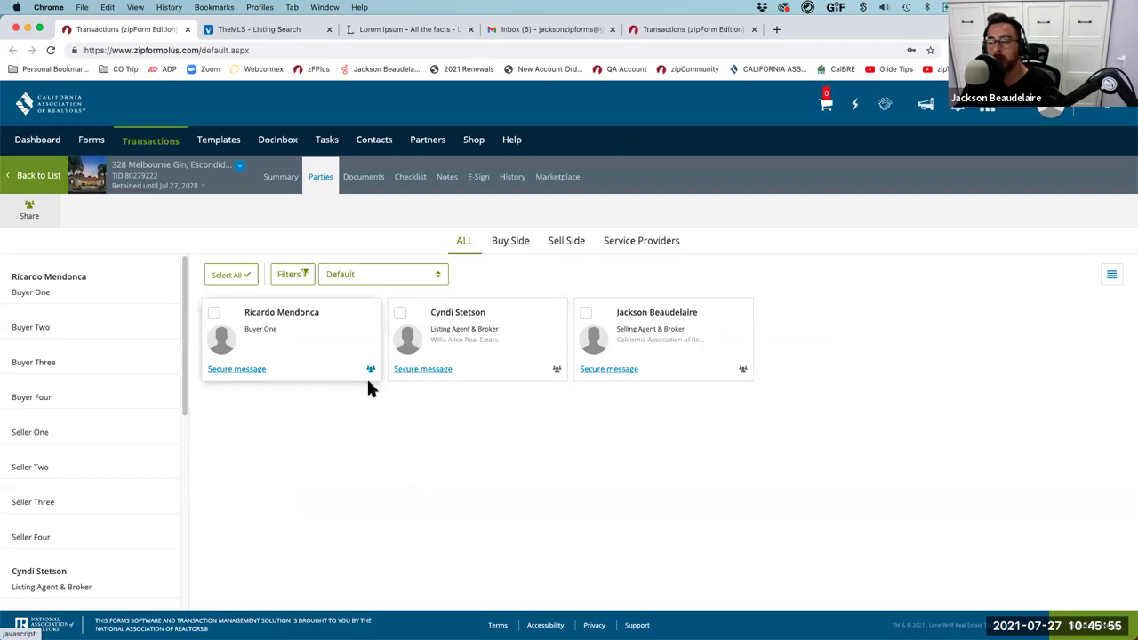
click(372, 369)
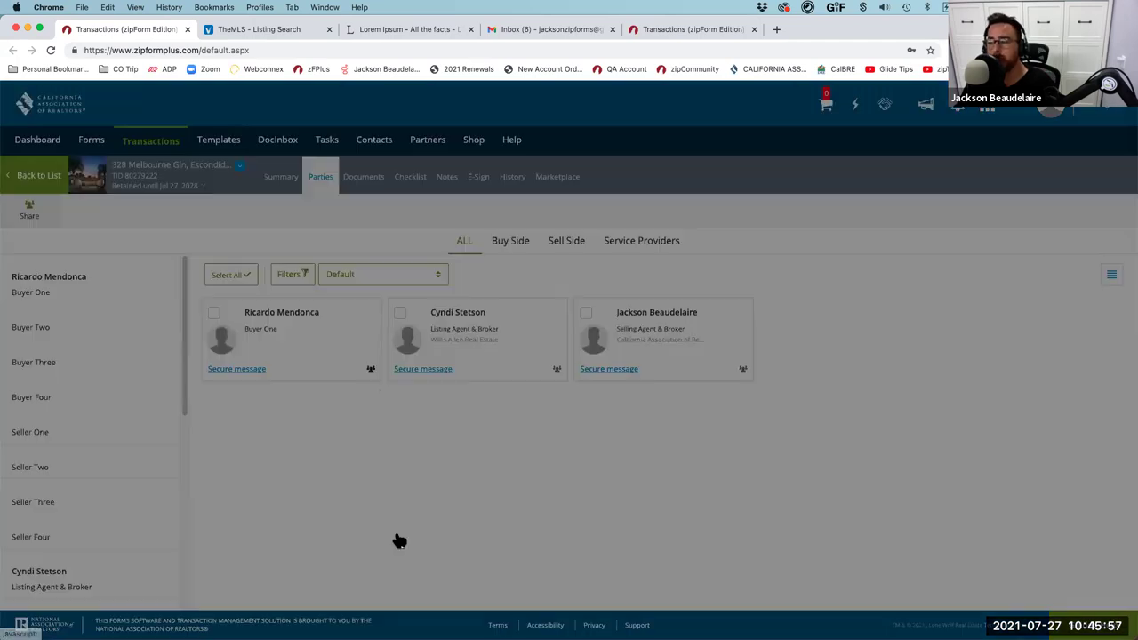
scroll(563, 592, down, 1)
click(400, 526)
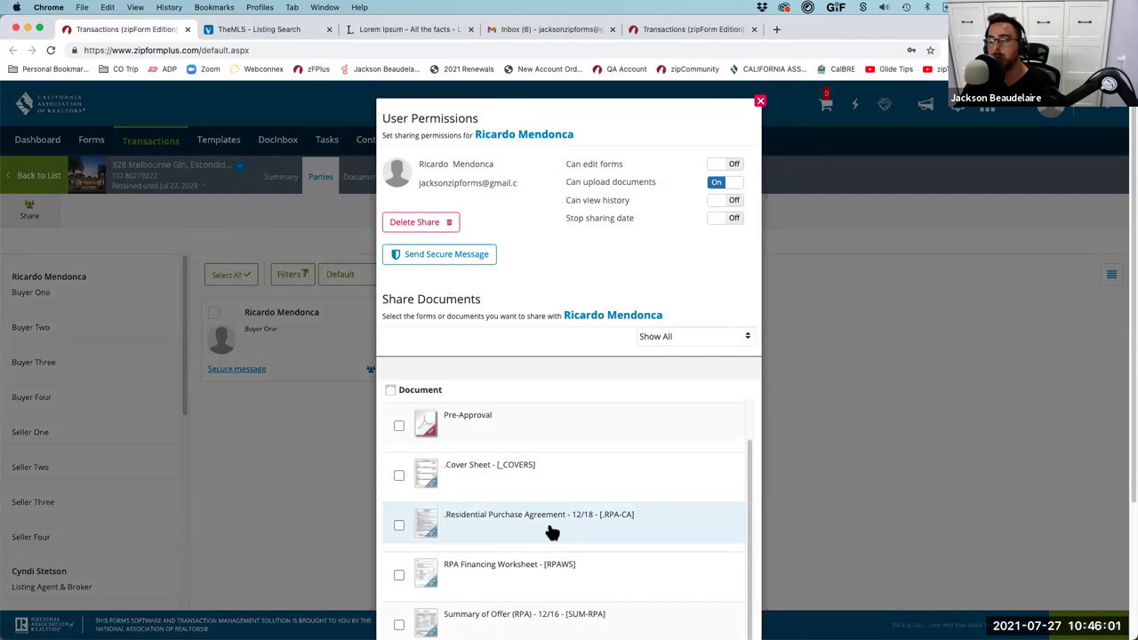
scroll(498, 551, down, 2)
scroll(405, 560, down, 4)
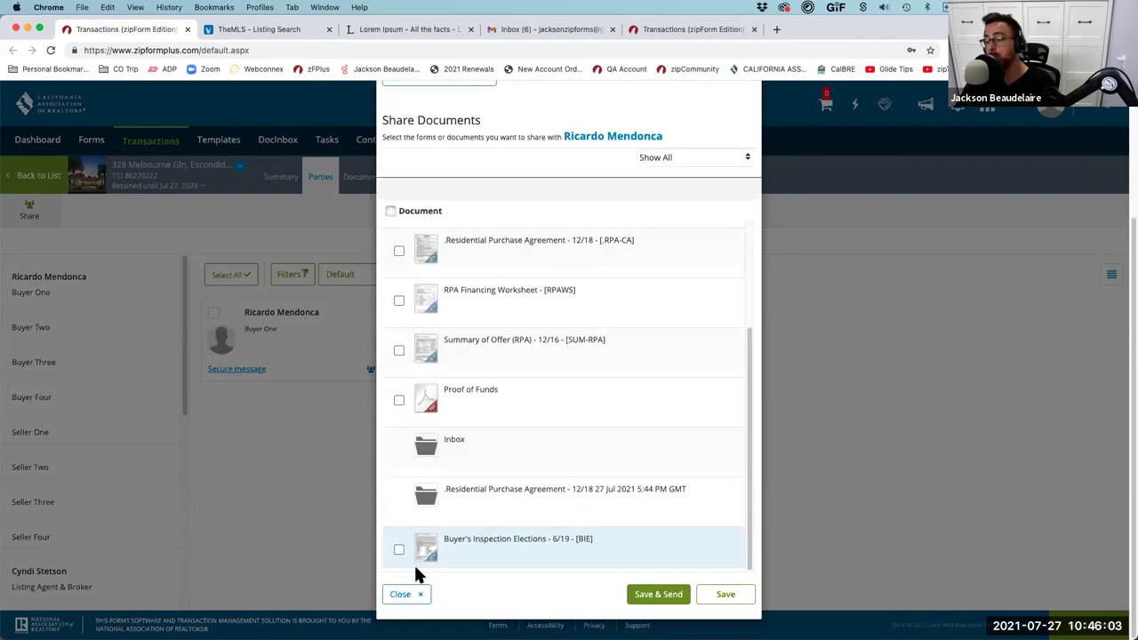
click(399, 550)
- Allow the buyer to edit forms and upload documents, then save and send
scroll(578, 462, up, 2)
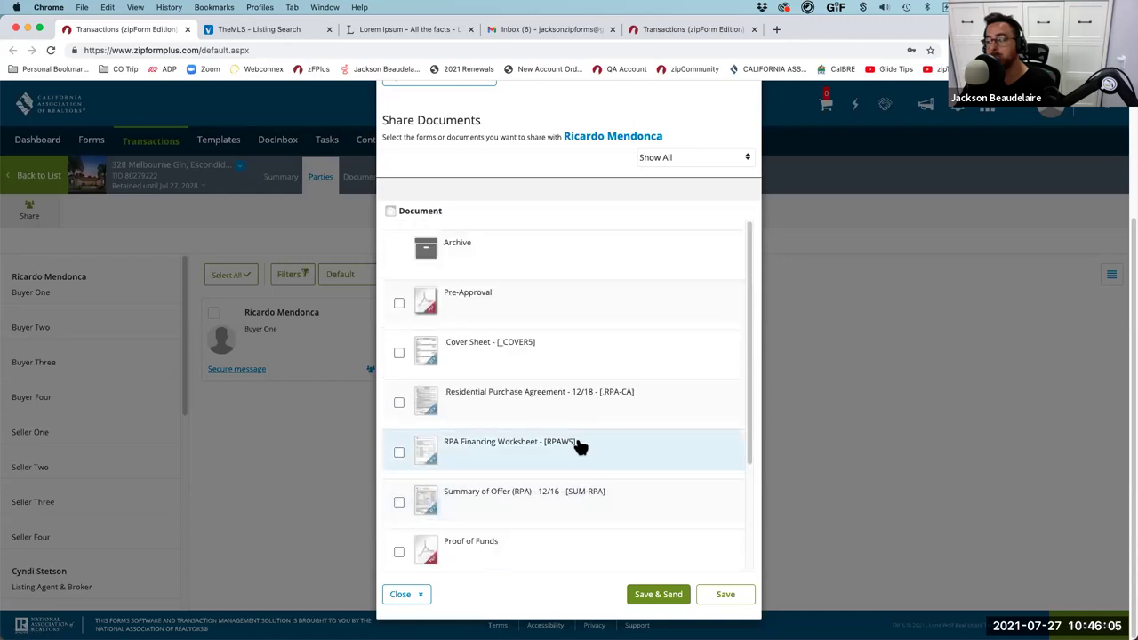
scroll(579, 447, up, 3)
click(716, 164)
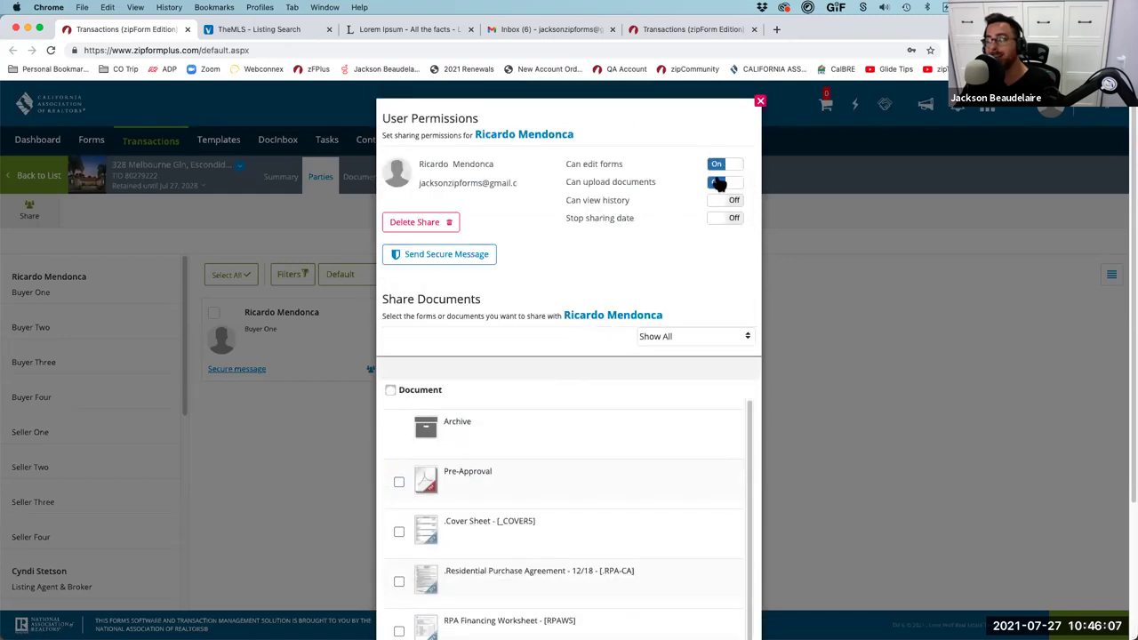
scroll(631, 445, down, 2)
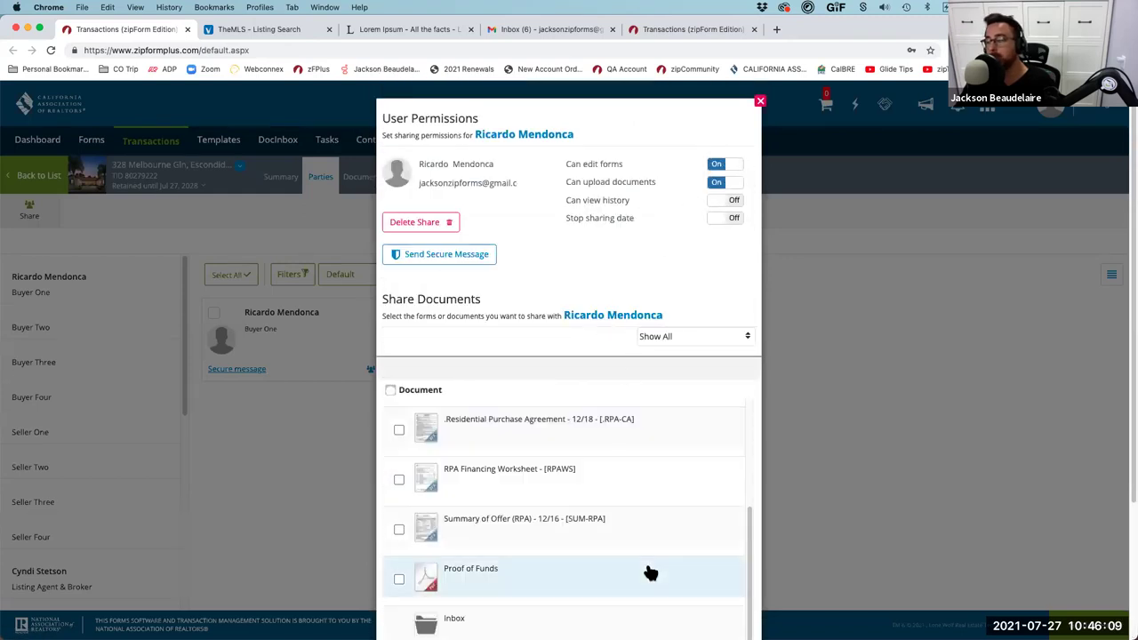
scroll(650, 573, down, 3)
click(656, 592)
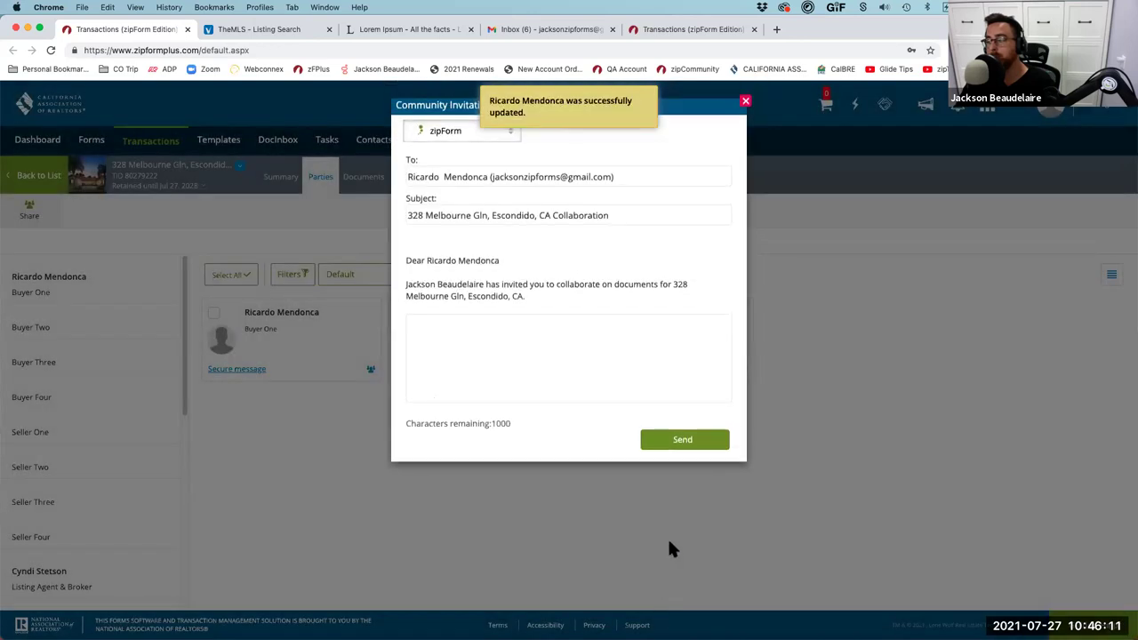
- Dictate a note asking the buyer to fill out the form and send the invitation
click(558, 350)
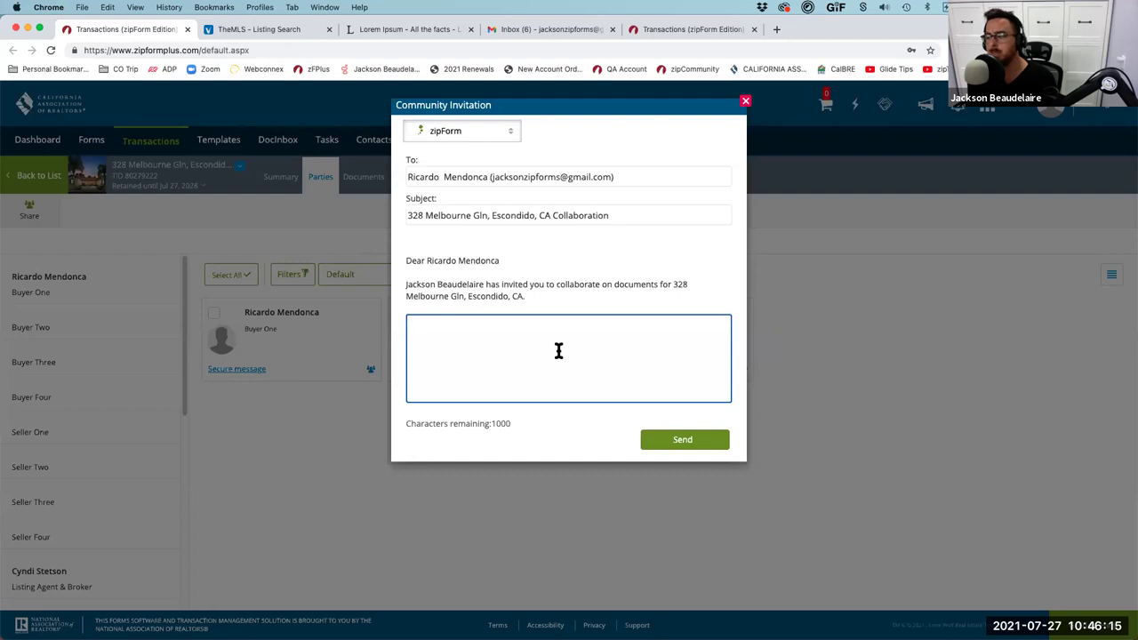
key(fn)
key(fn)
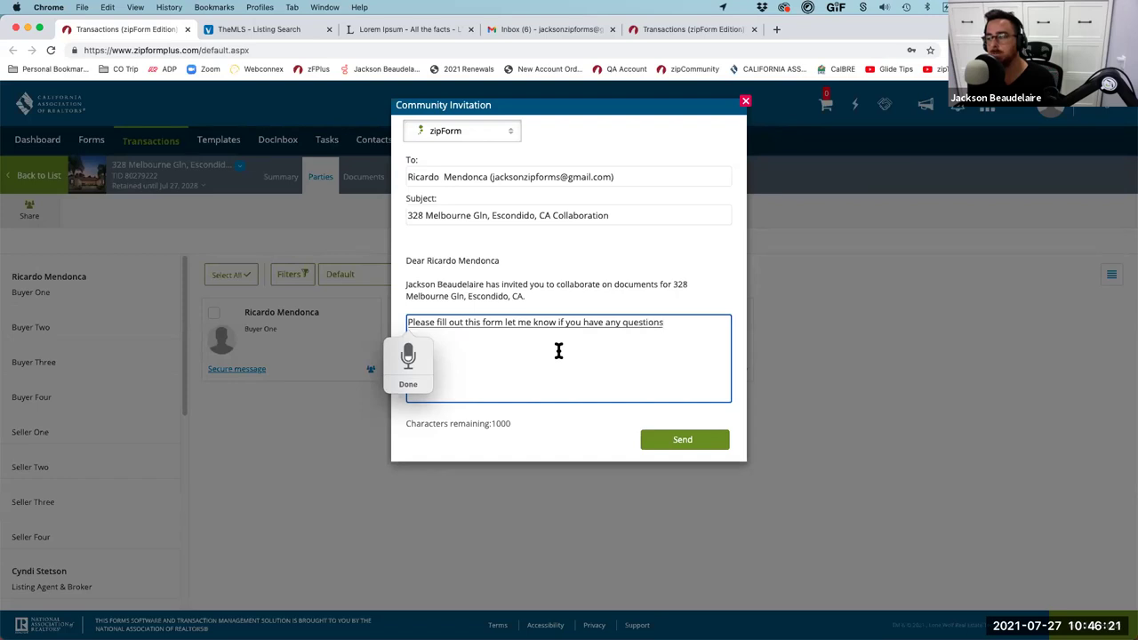
key(fn)
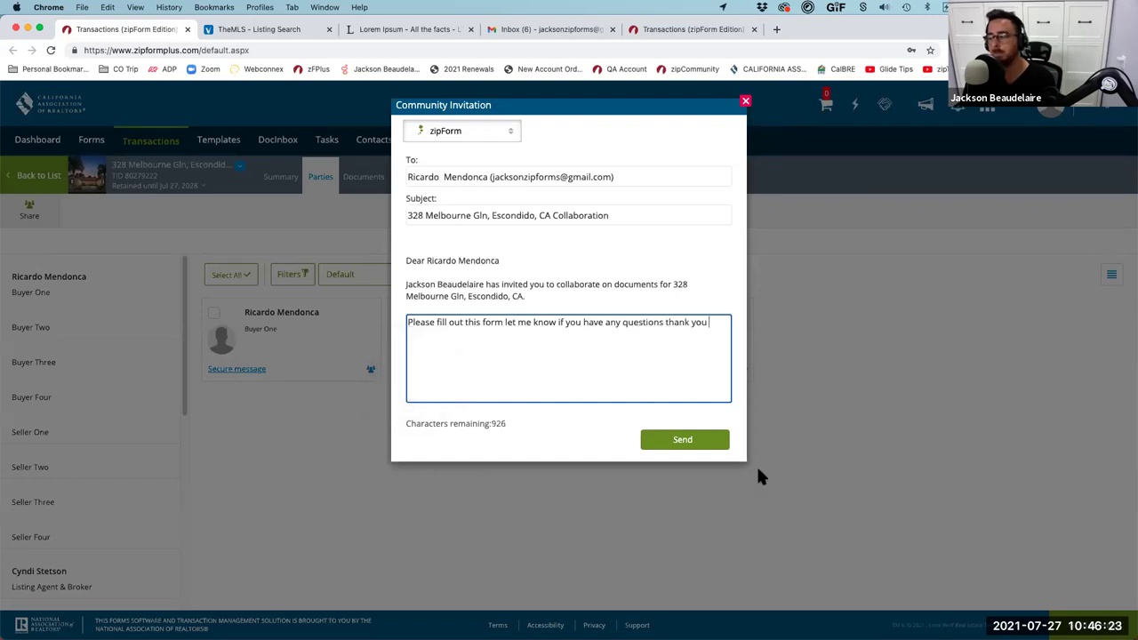
click(685, 439)
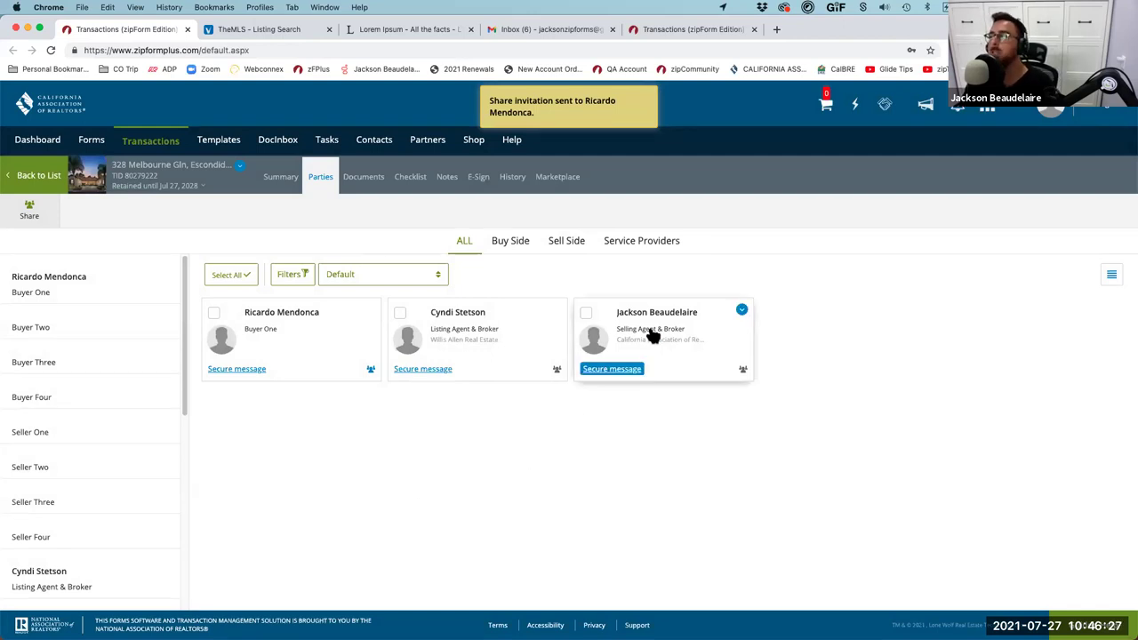
- Open the Collaboration Invitation email in Gmail, highlight the note, and follow View Documents
click(562, 27)
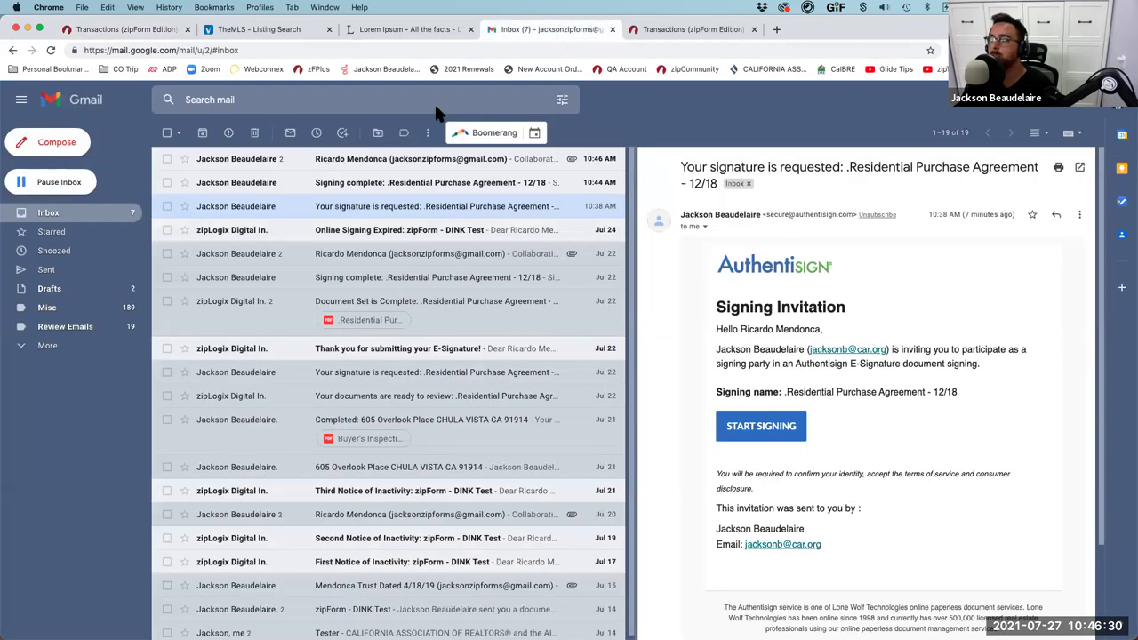
click(384, 165)
drag(762, 490, 989, 489)
click(864, 532)
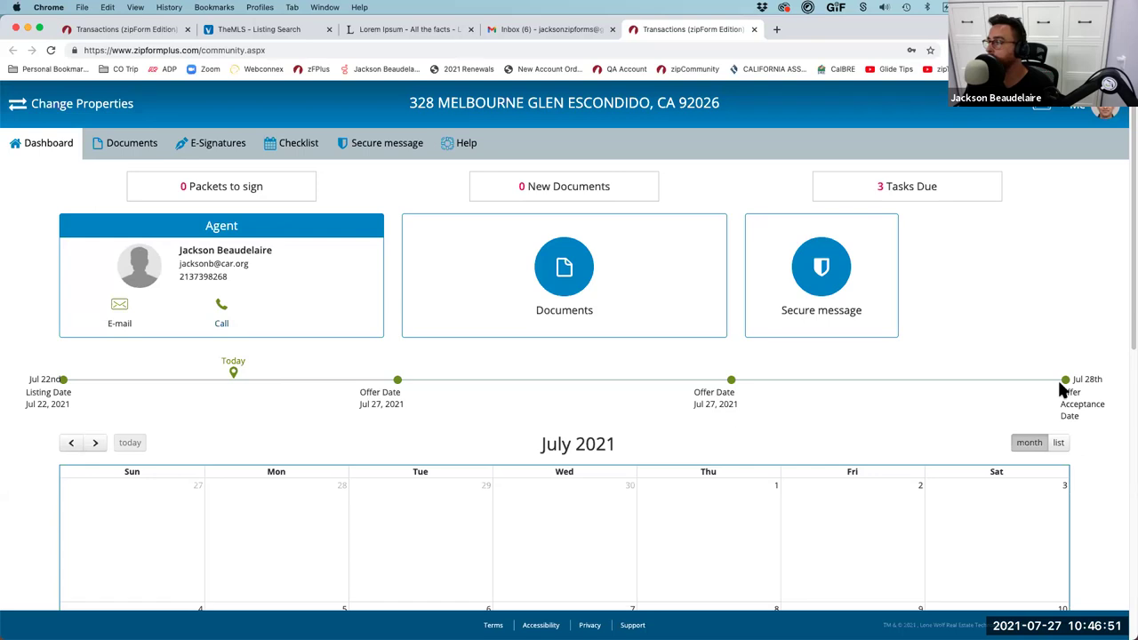
scroll(701, 382, down, 3)
scroll(700, 382, down, 3)
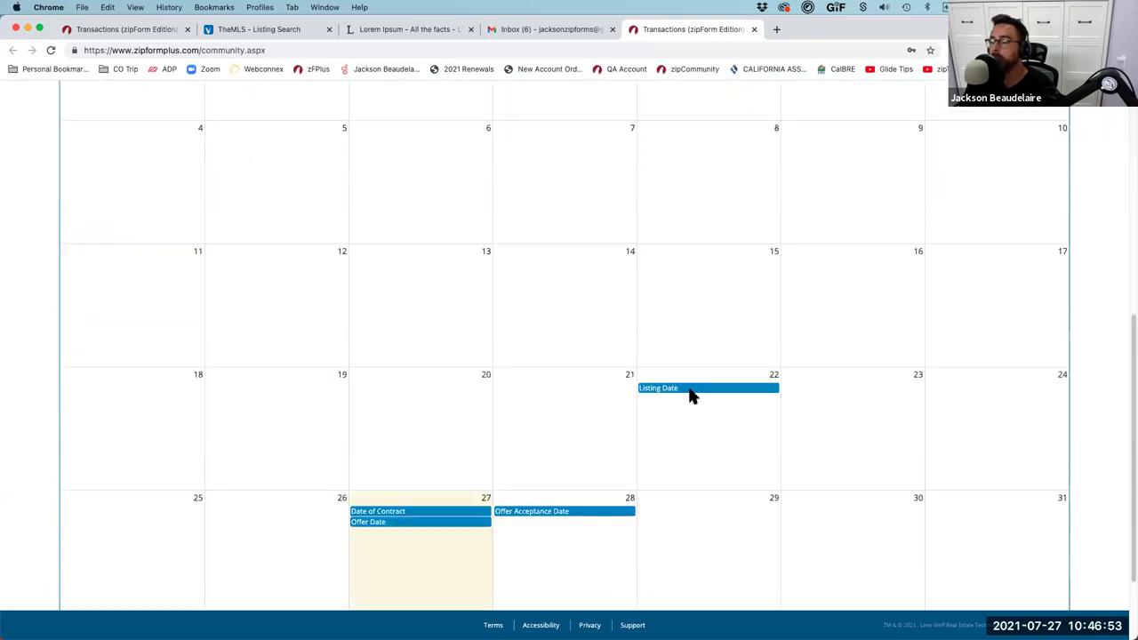
scroll(506, 464, up, 5)
scroll(312, 424, up, 2)
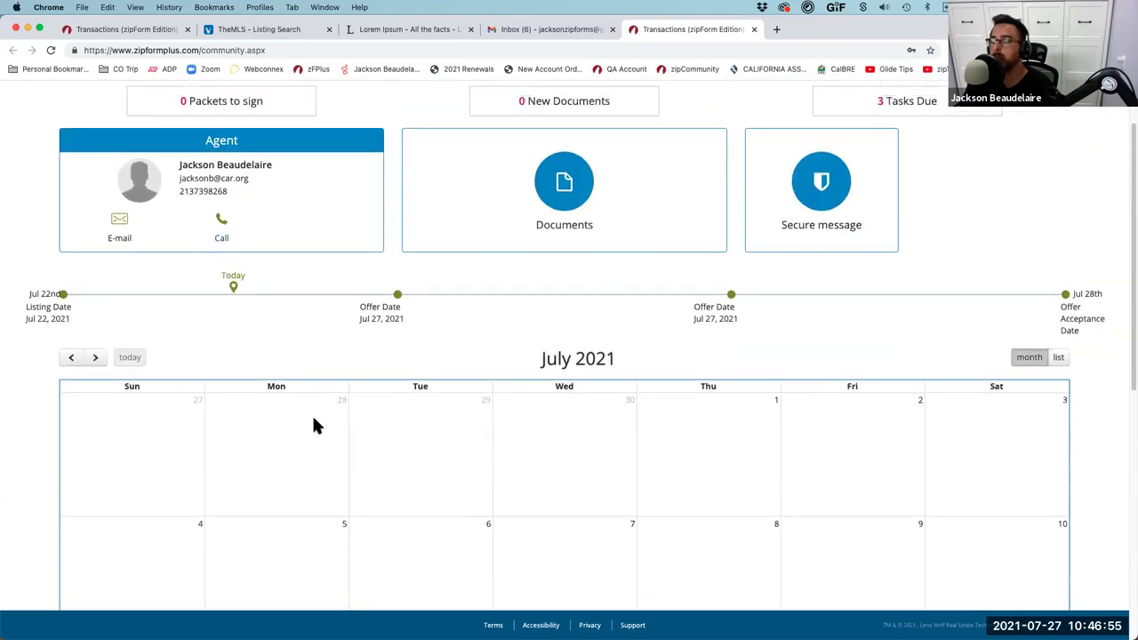
click(120, 149)
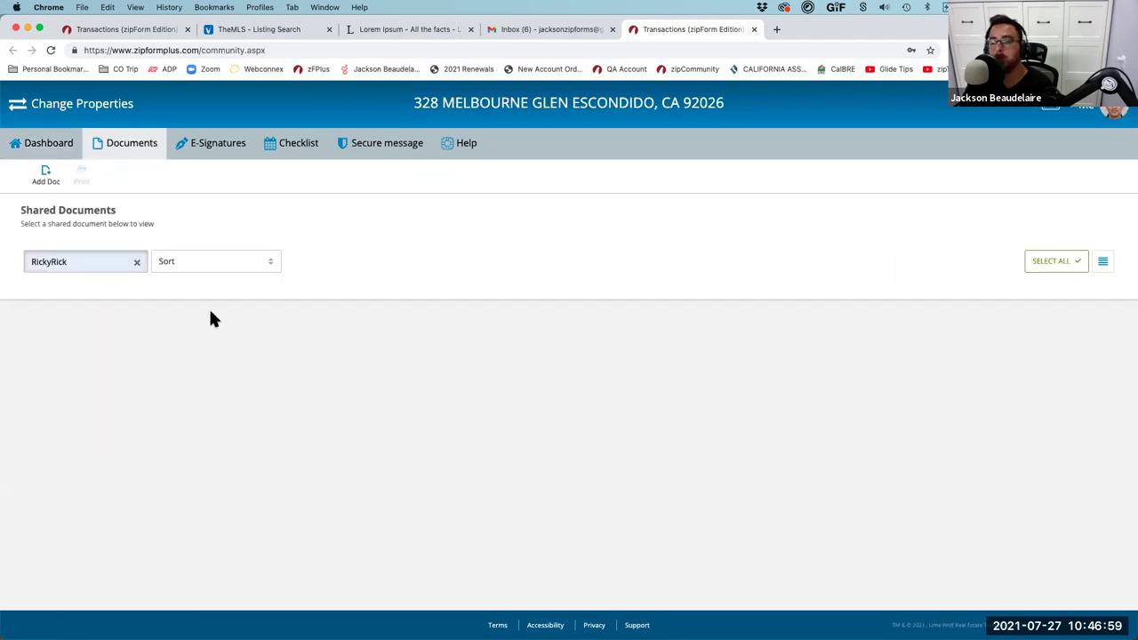
- Clear the filter and open Buyer's Inspection Elections in fullscreen
click(137, 265)
mouse_move(71, 330)
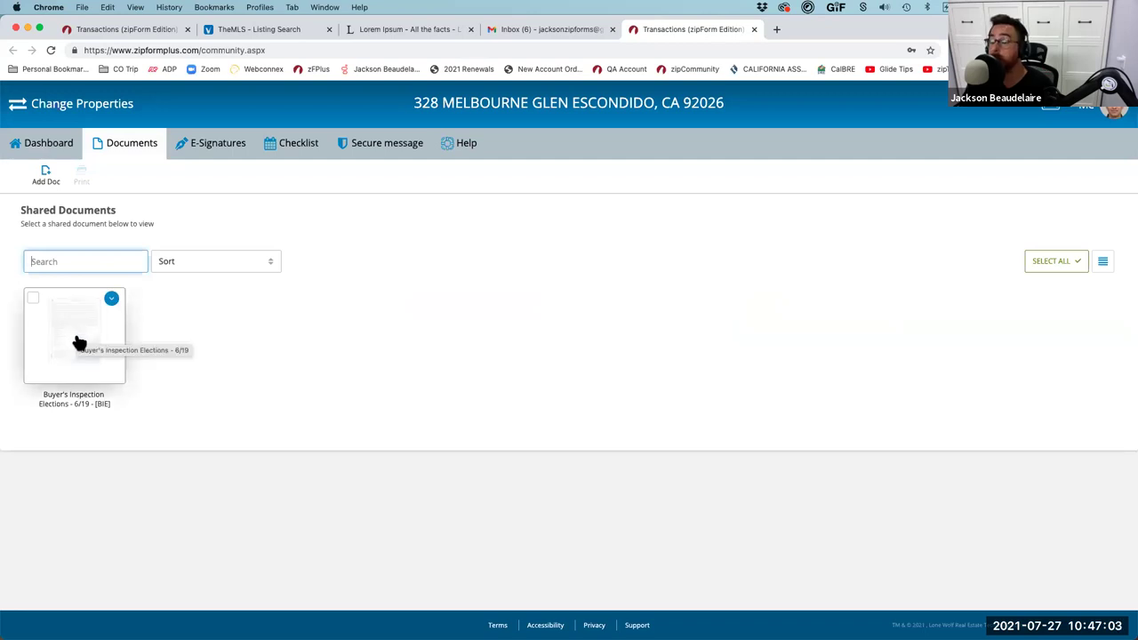
click(78, 343)
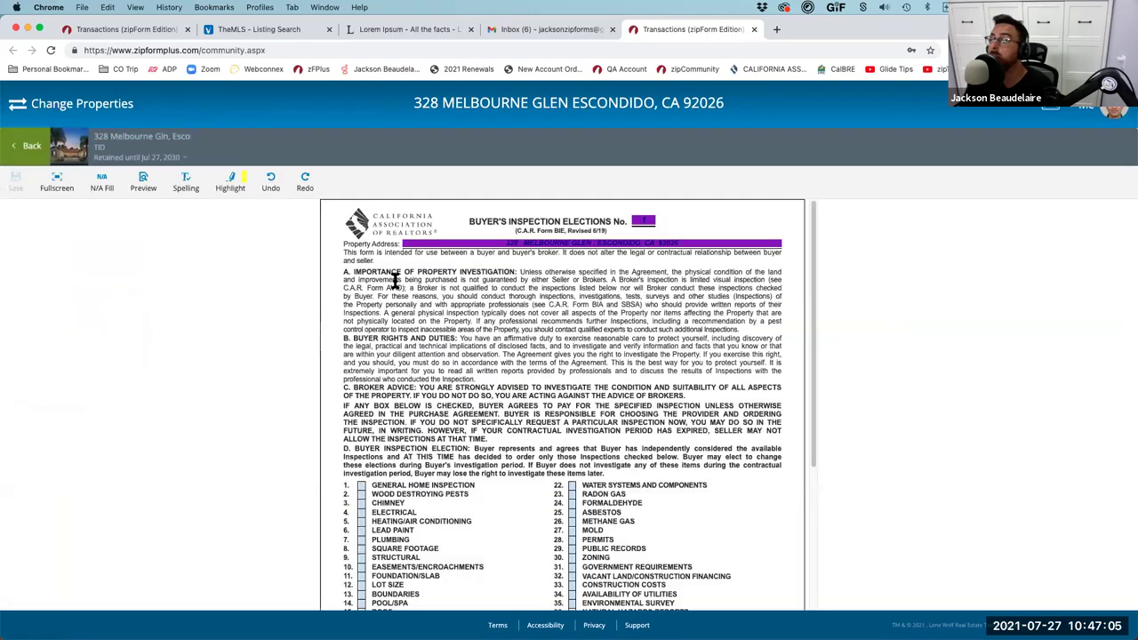
click(59, 186)
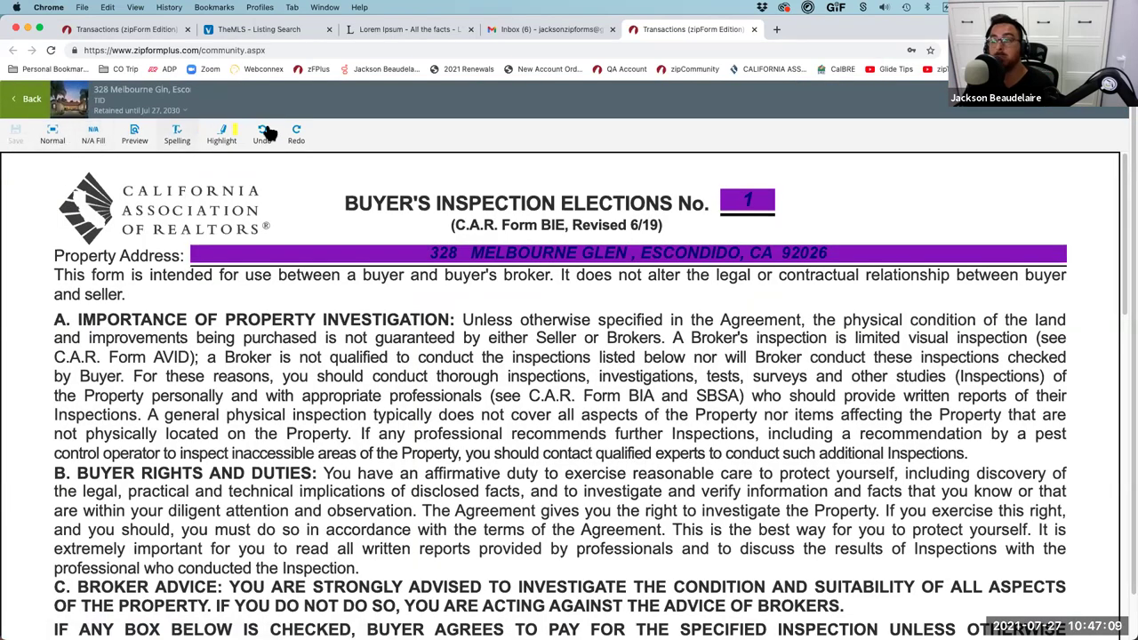
- Check the General Home, Electrical, Plumbing, Roof and Sewer inspections
scroll(128, 280, down, 1)
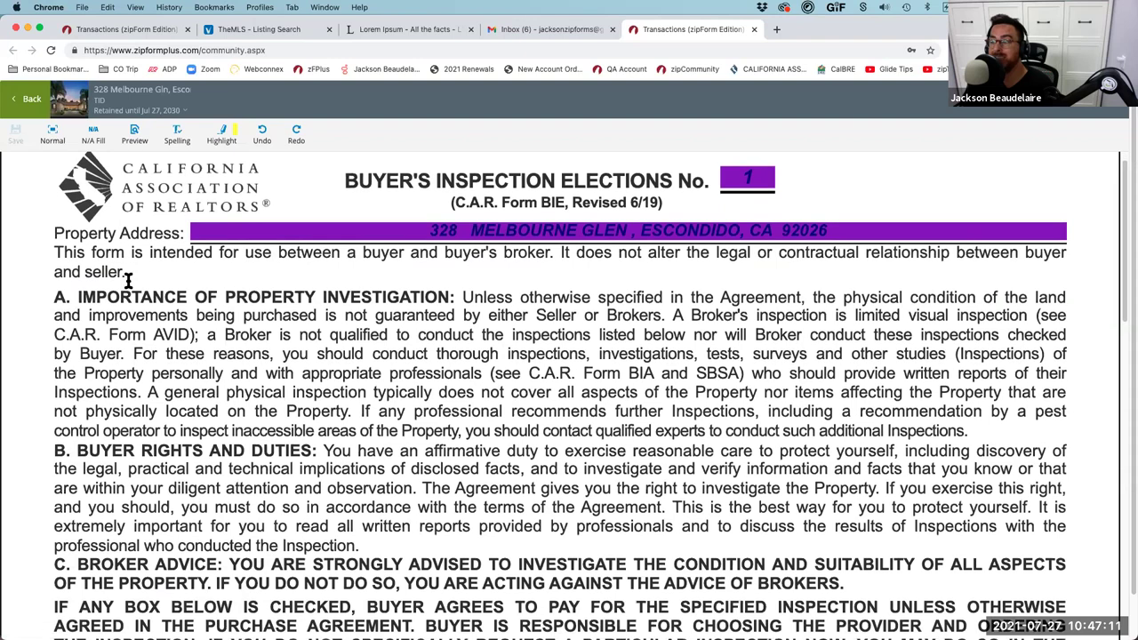
scroll(128, 280, down, 1)
scroll(111, 273, down, 10)
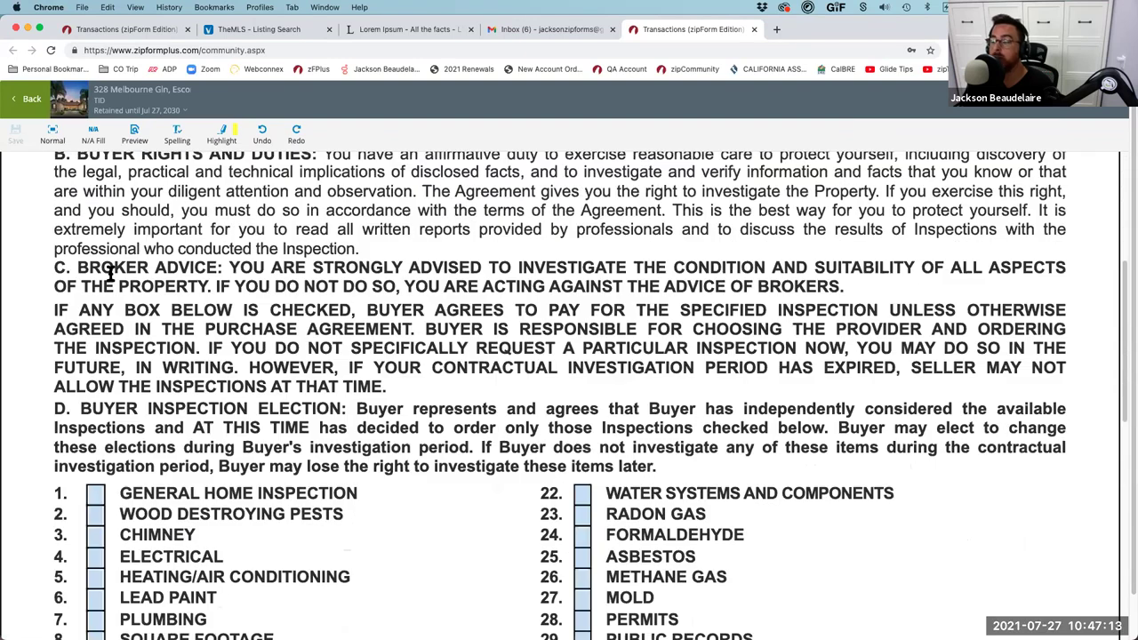
scroll(93, 410, down, 7)
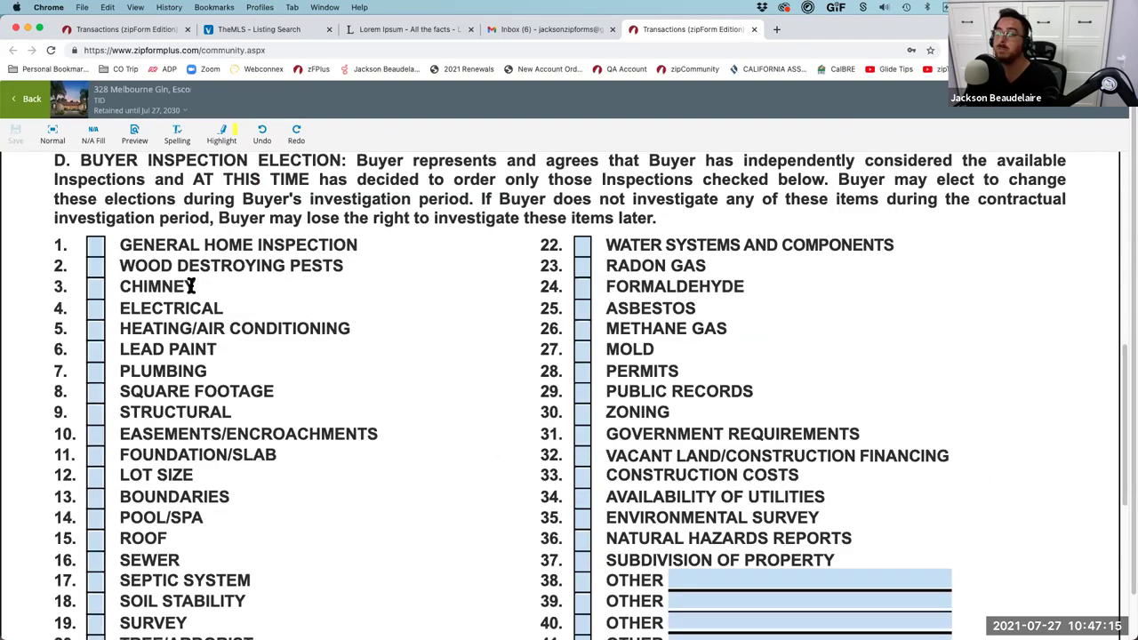
click(96, 247)
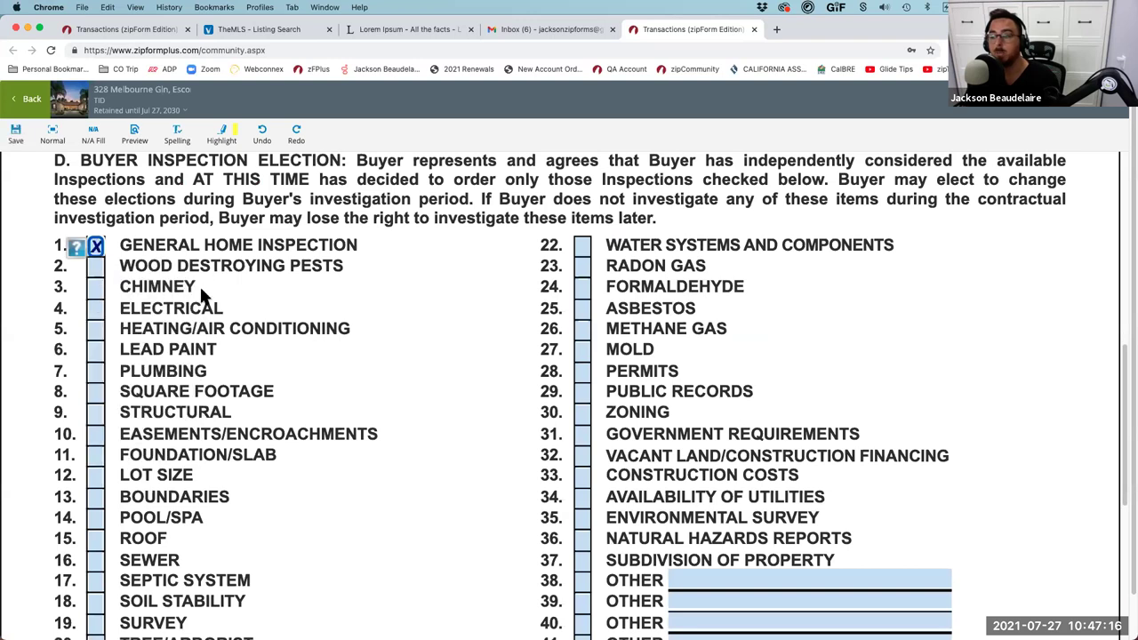
click(96, 308)
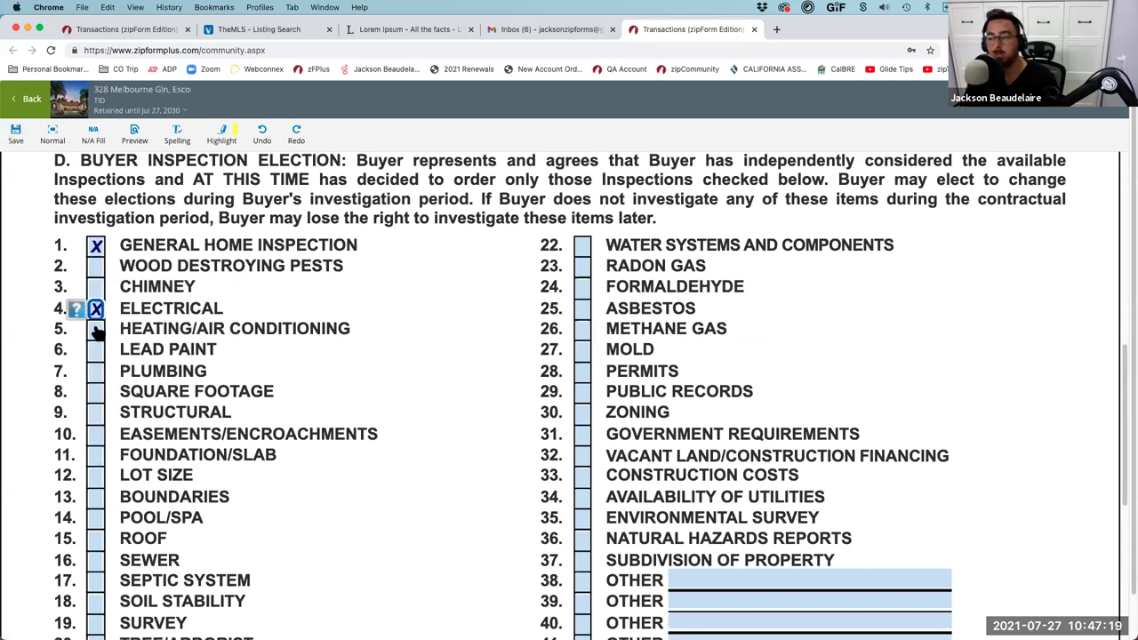
click(95, 372)
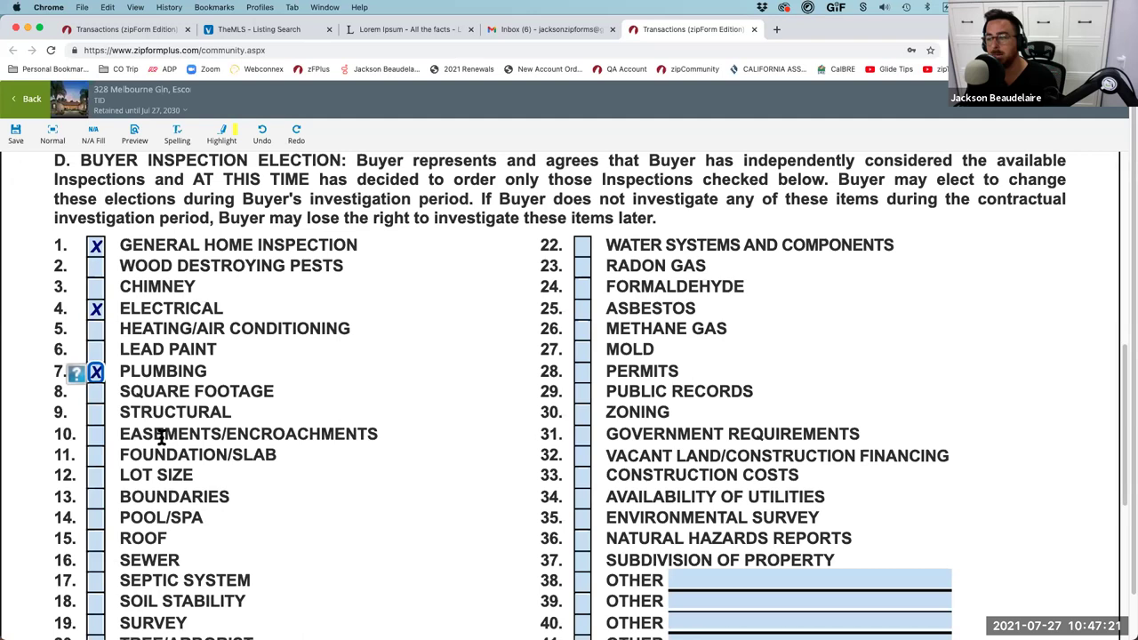
scroll(126, 533, down, 1)
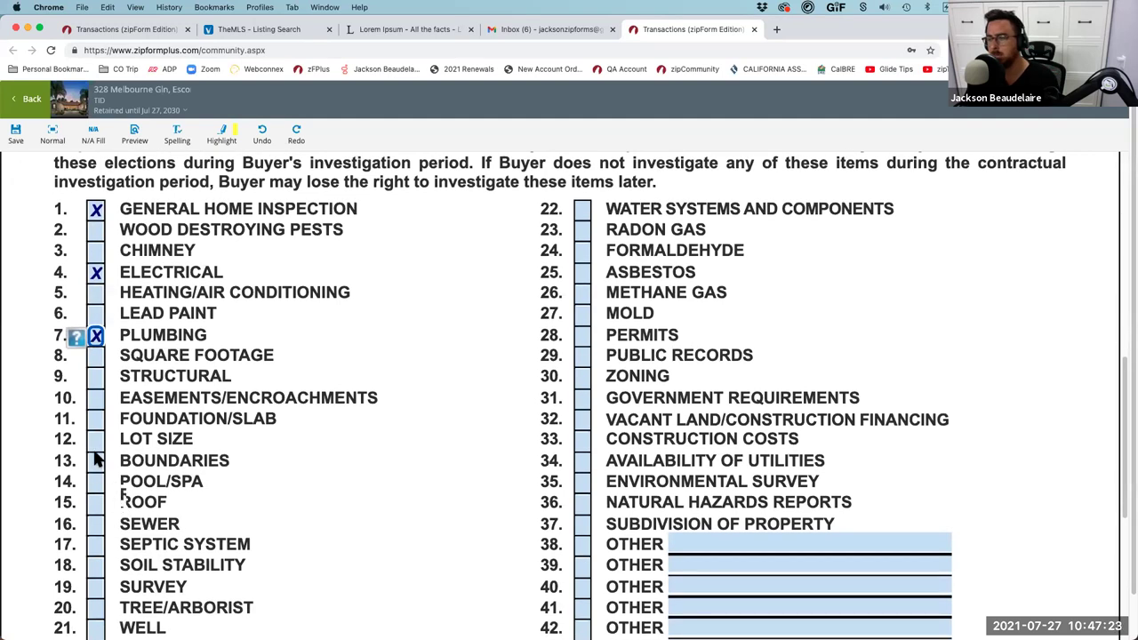
scroll(102, 462, down, 5)
click(96, 307)
click(96, 319)
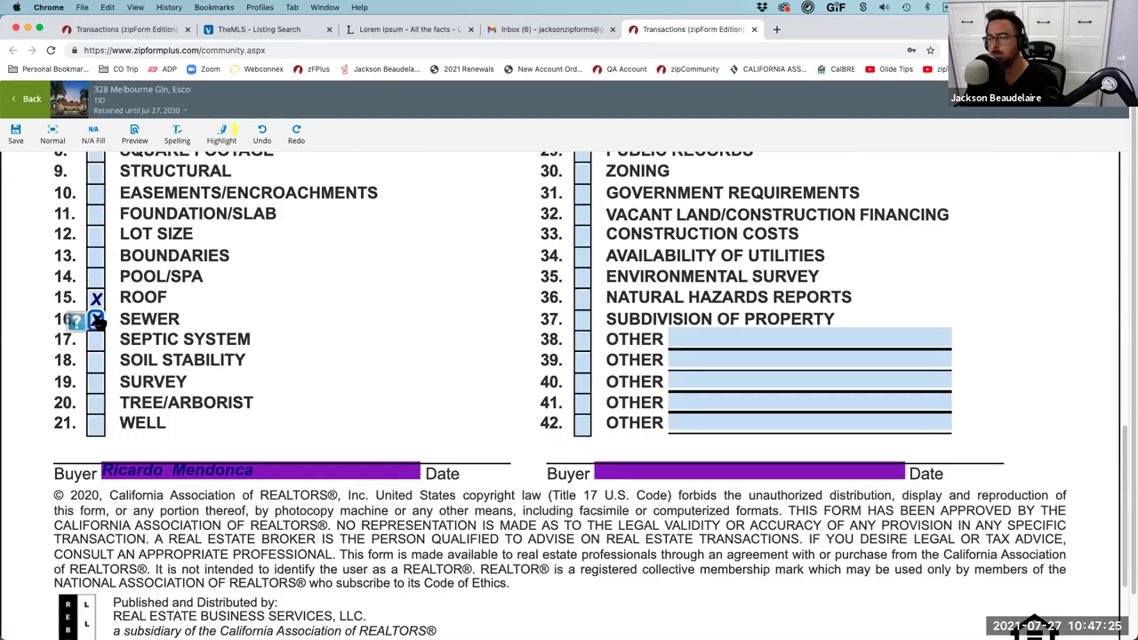
- Check the Asbestos, Methane Gas and Mold inspections and save the form
scroll(331, 335, up, 1)
scroll(331, 335, up, 8)
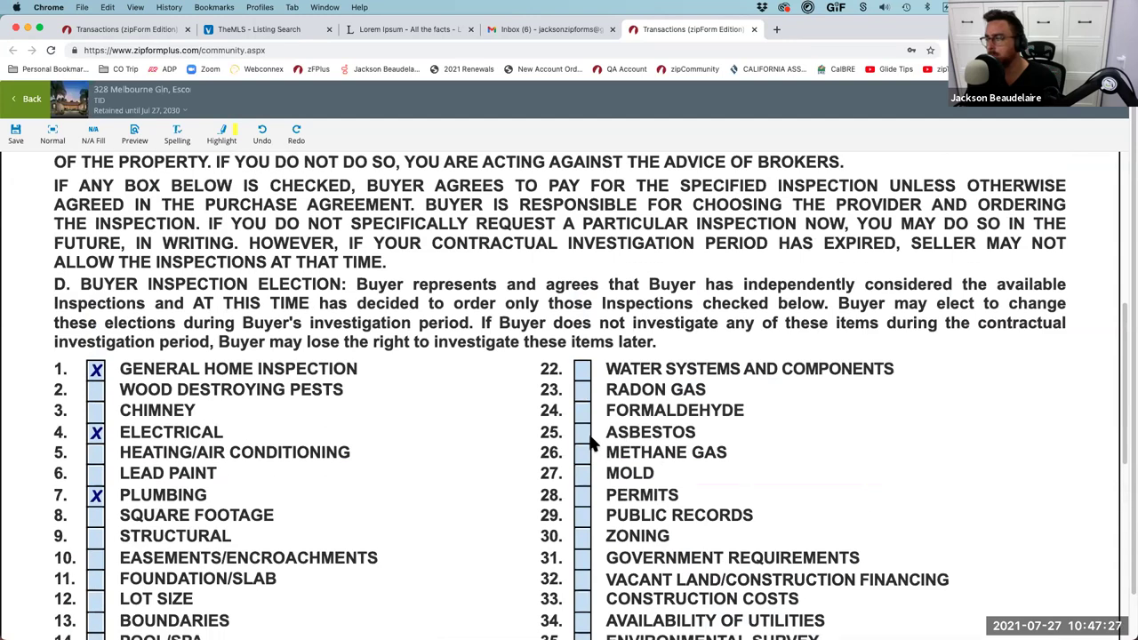
click(583, 433)
click(582, 454)
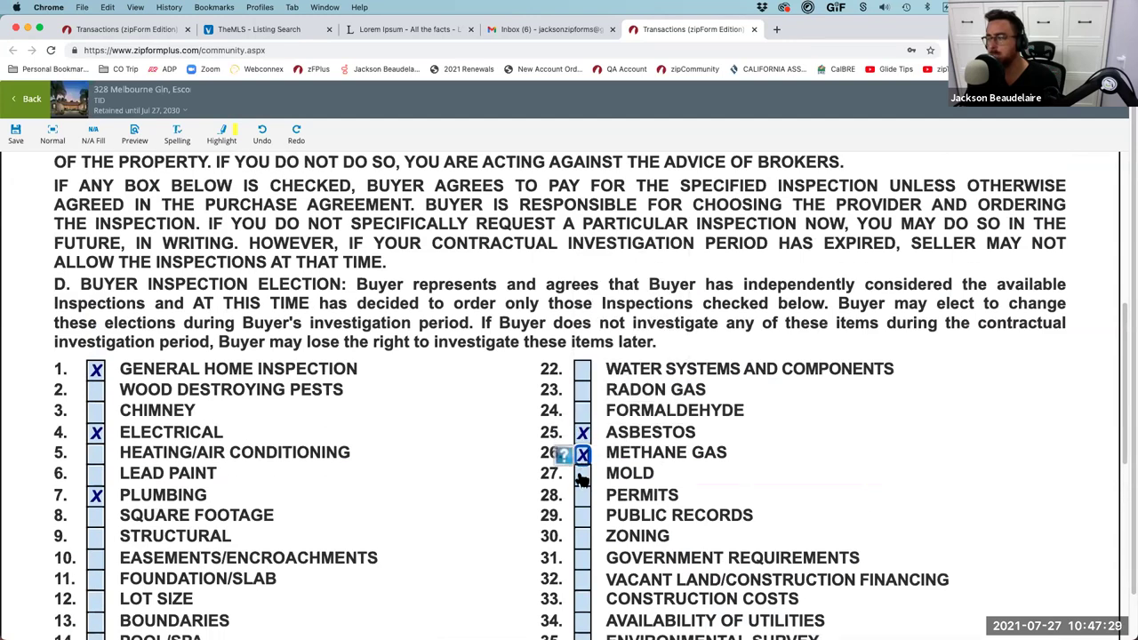
click(582, 475)
scroll(459, 455, down, 5)
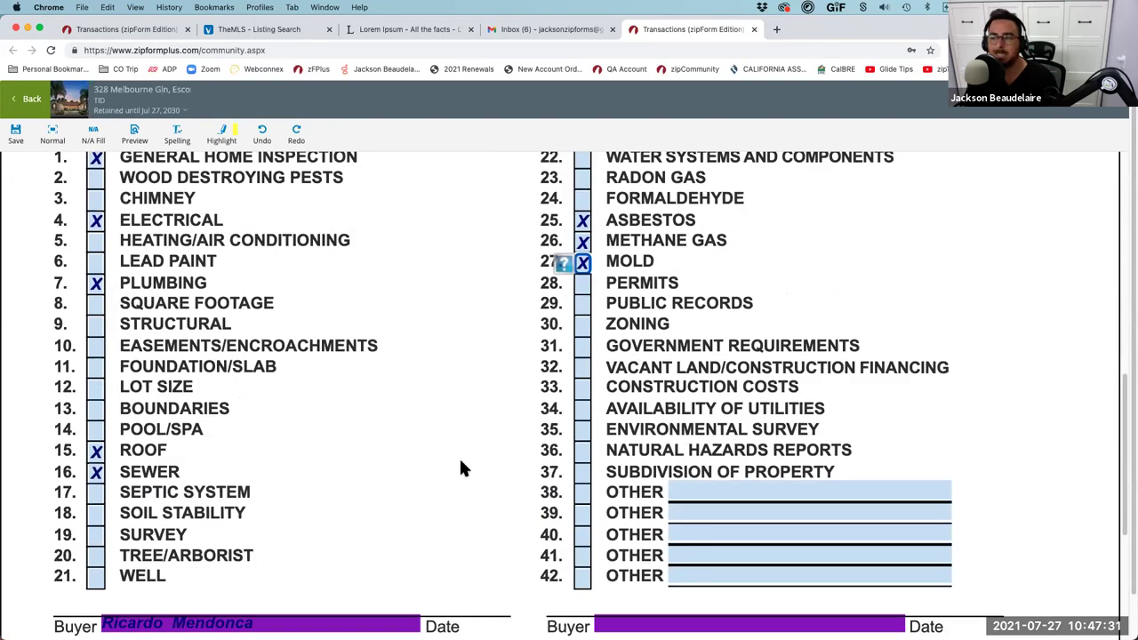
click(15, 134)
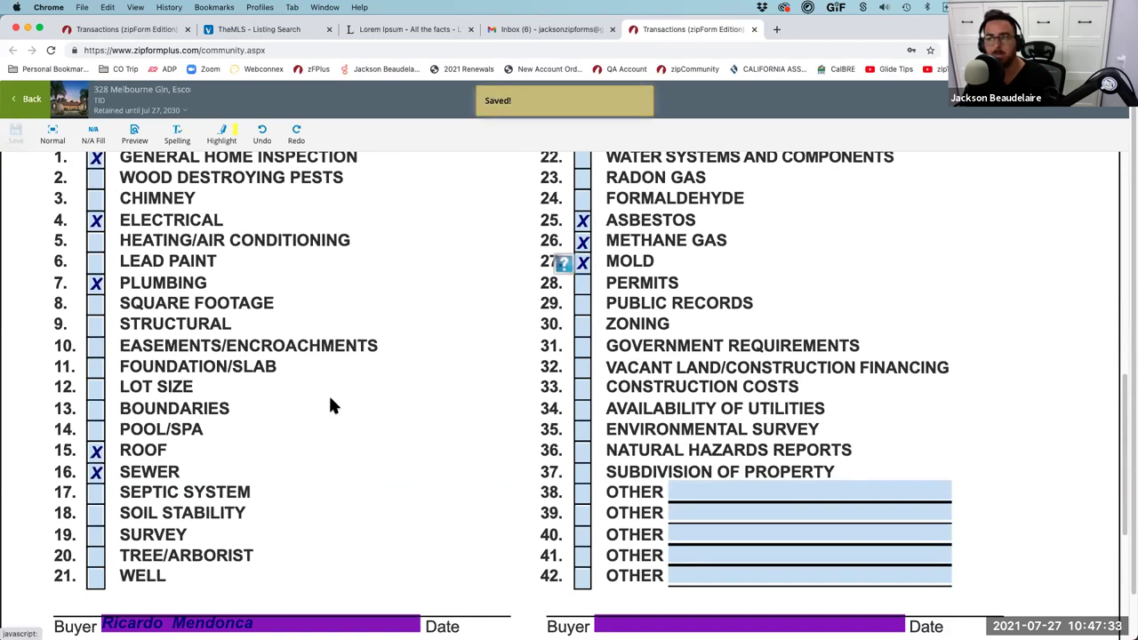
click(125, 29)
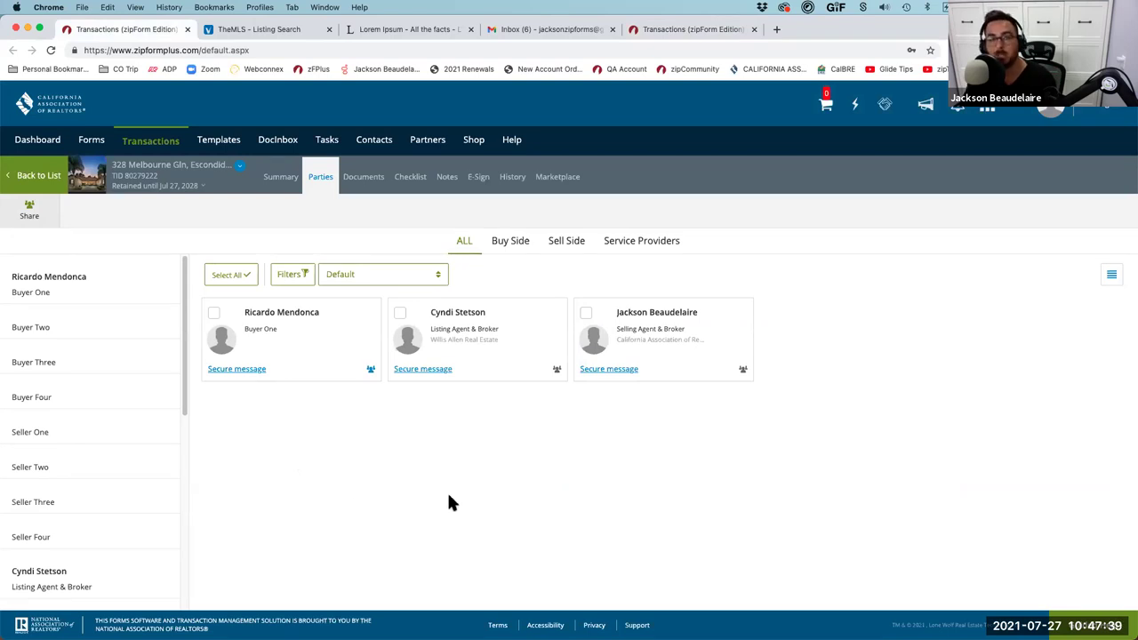
- Open Buyer's Inspection Elections - 6/19 from the agent's Documents in Form Editor Classic
click(364, 176)
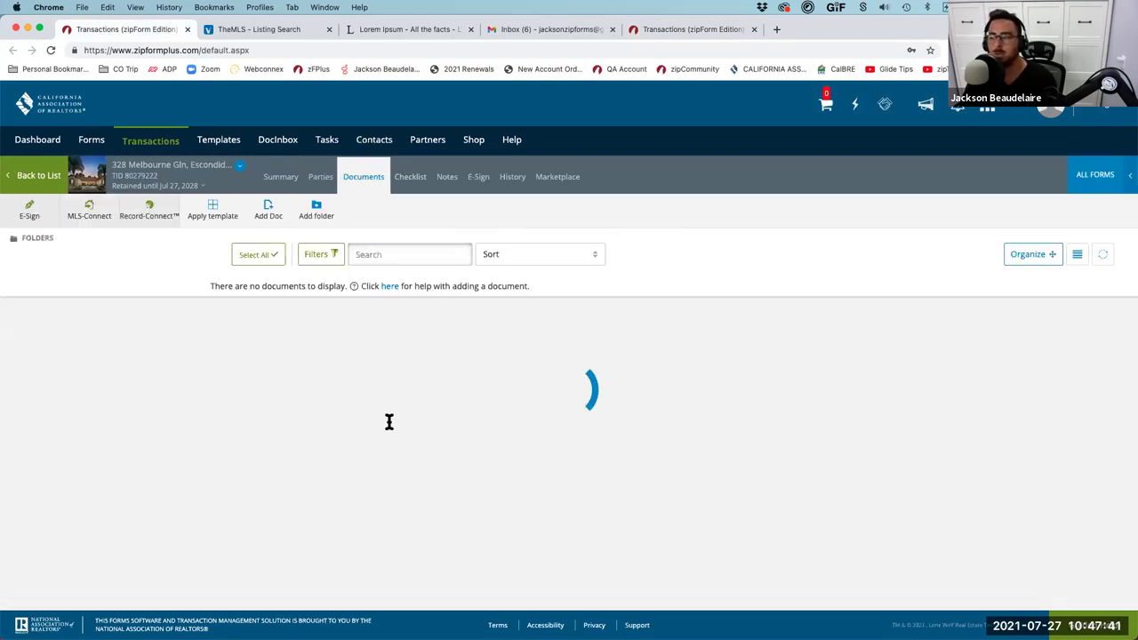
scroll(608, 403, down, 5)
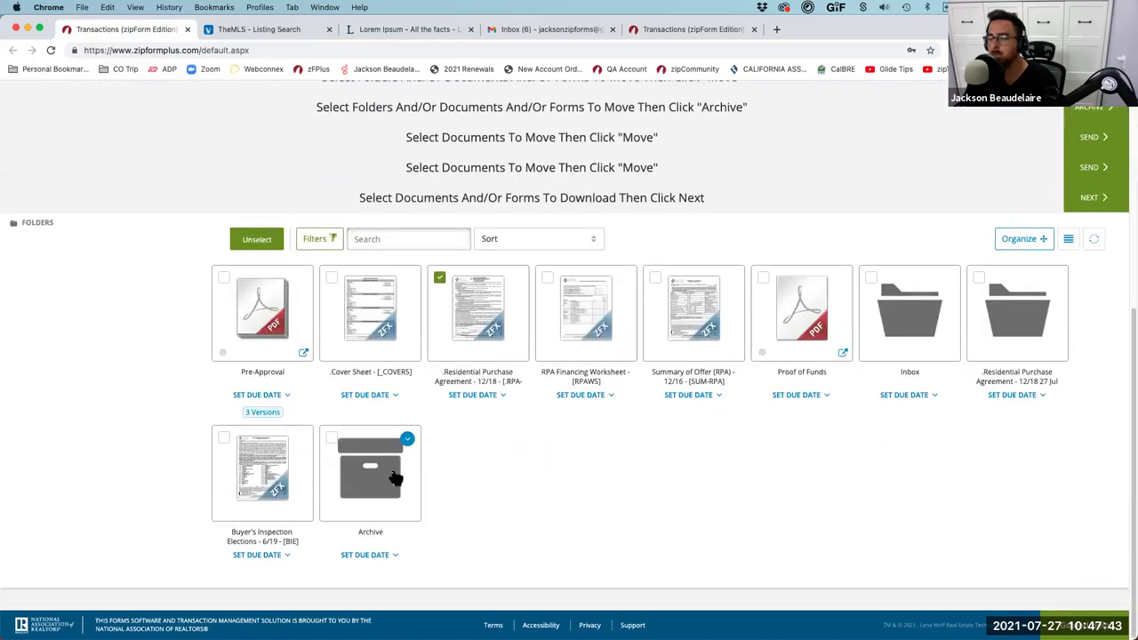
click(263, 470)
click(440, 169)
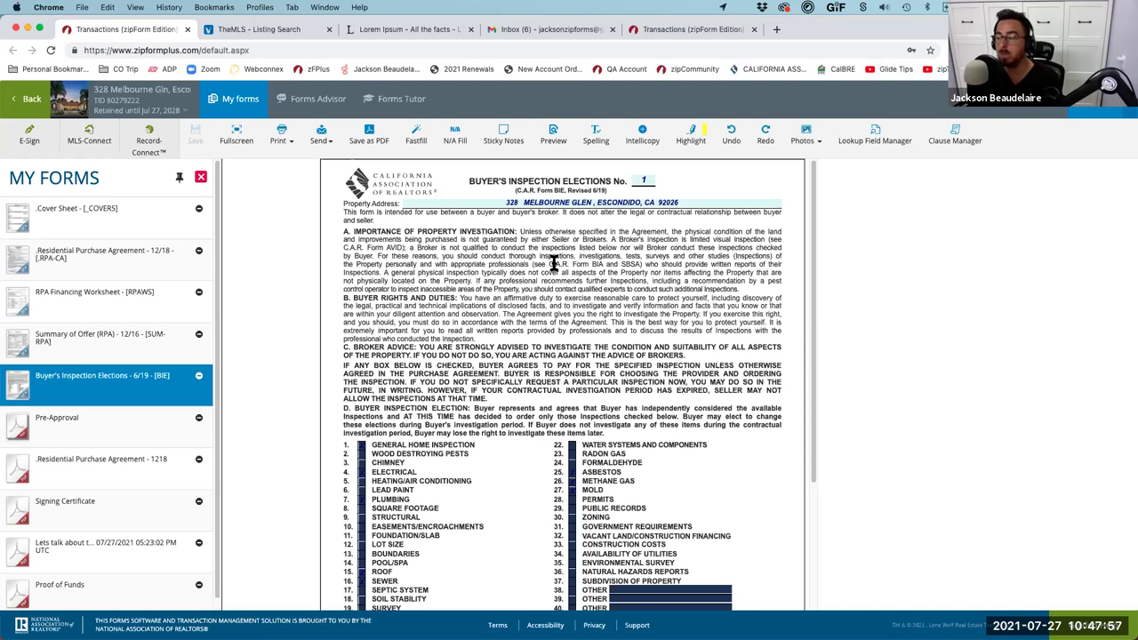
click(553, 140)
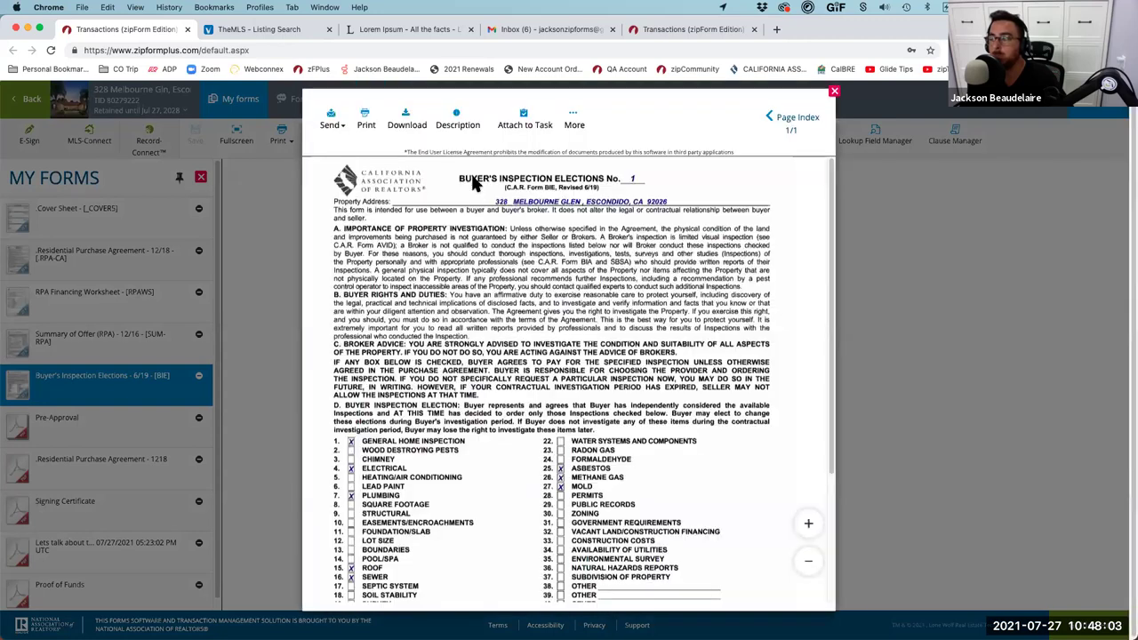
scroll(800, 547, down, 3)
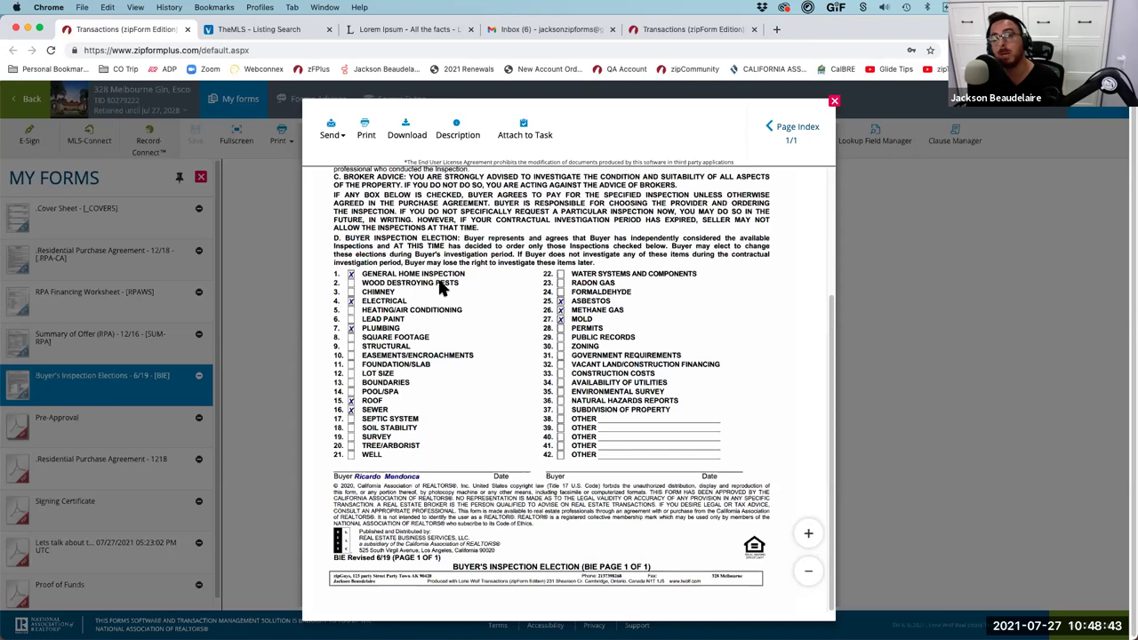
click(834, 101)
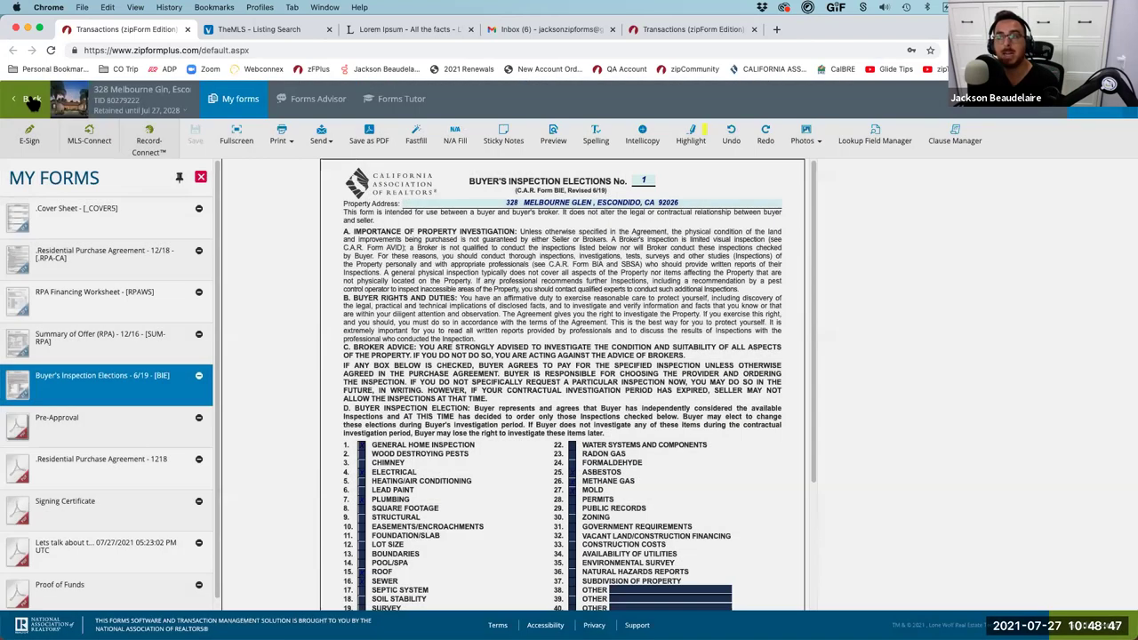
click(32, 101)
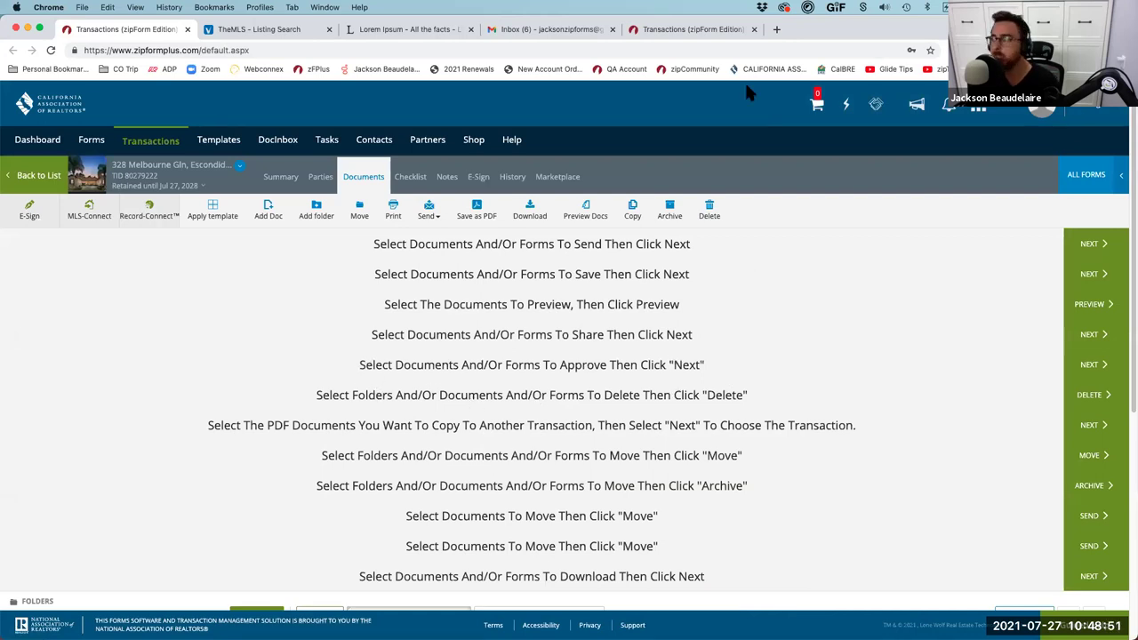
- In the other tab, check Wood Destroying Pests on the inspection form and save it
click(732, 32)
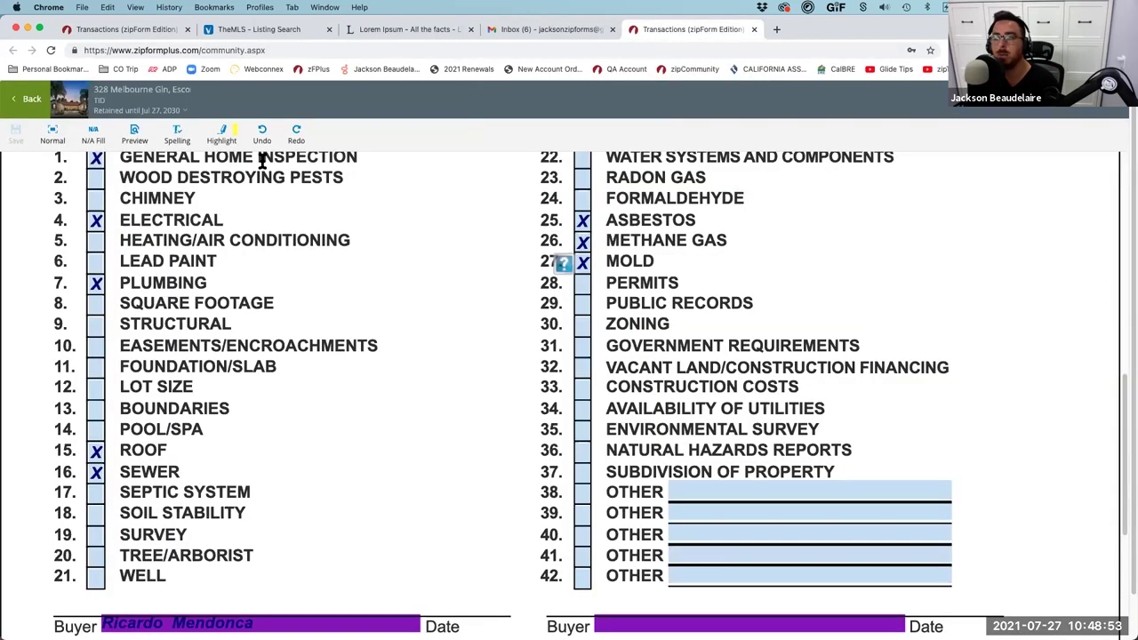
click(90, 181)
click(16, 133)
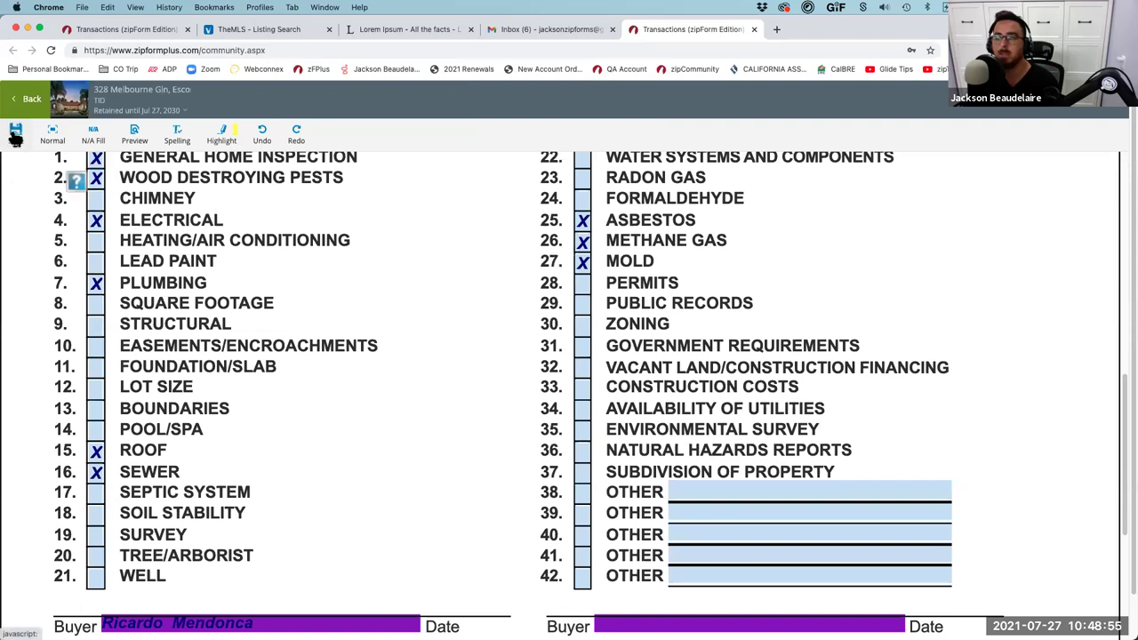
- Reopen Buyer's Inspection Elections from the Documents page in Form Editor Classic
click(115, 30)
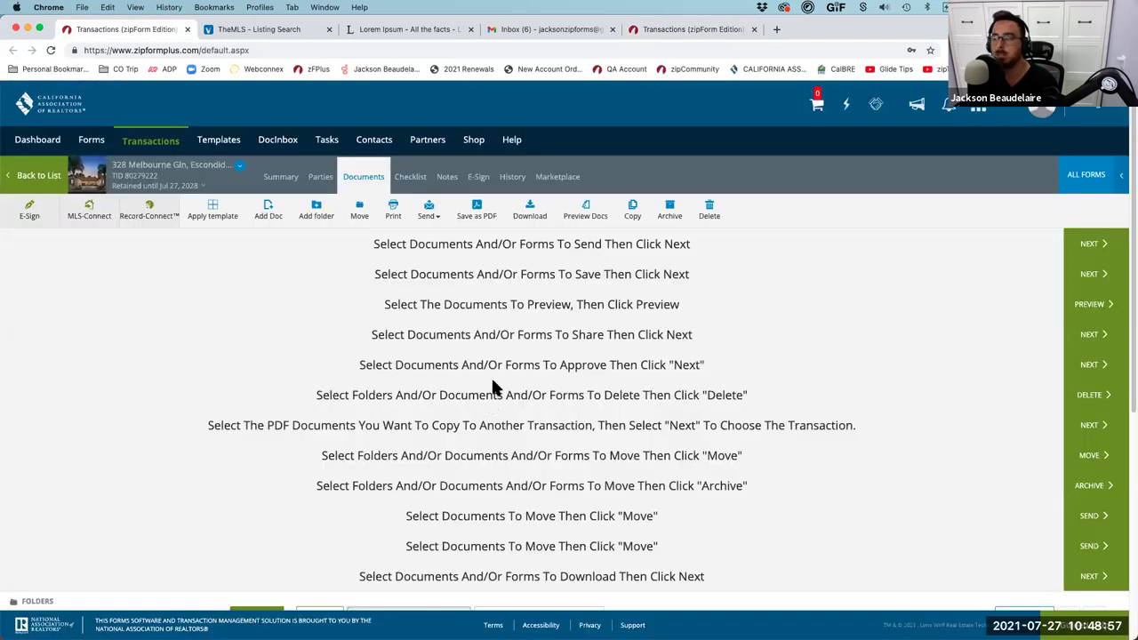
scroll(449, 444, down, 5)
click(270, 489)
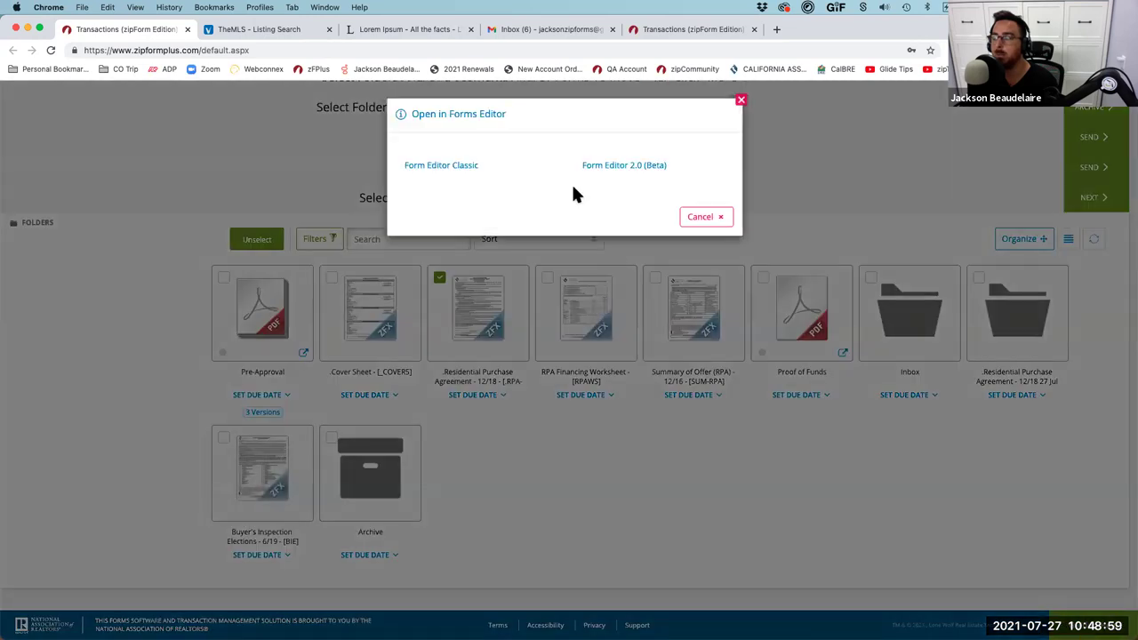
click(450, 169)
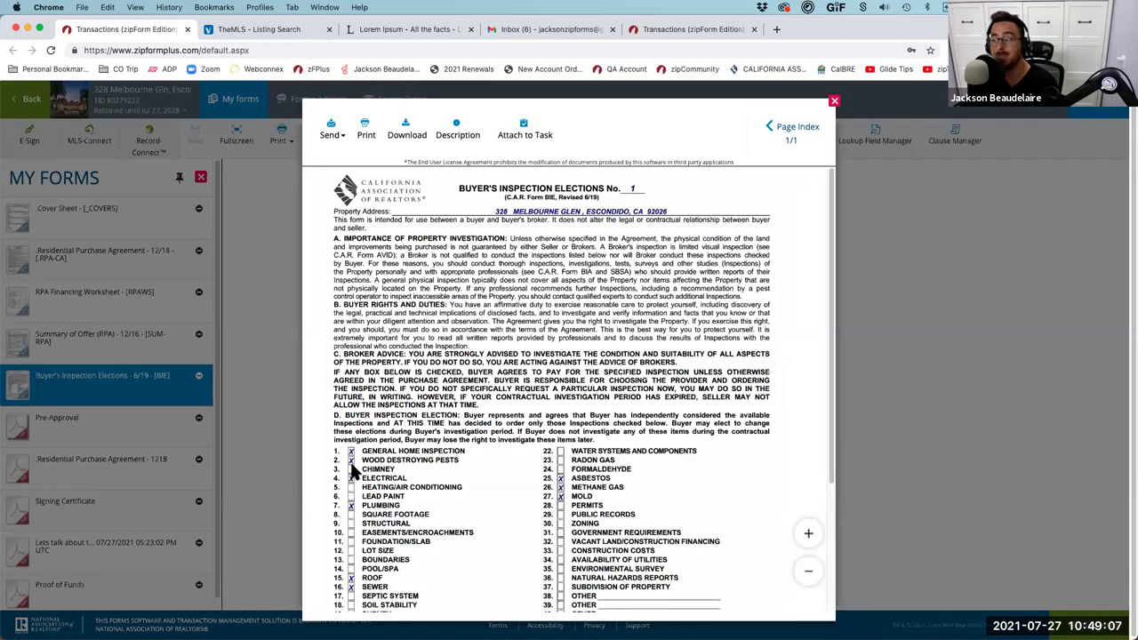
scroll(356, 471, down, 1)
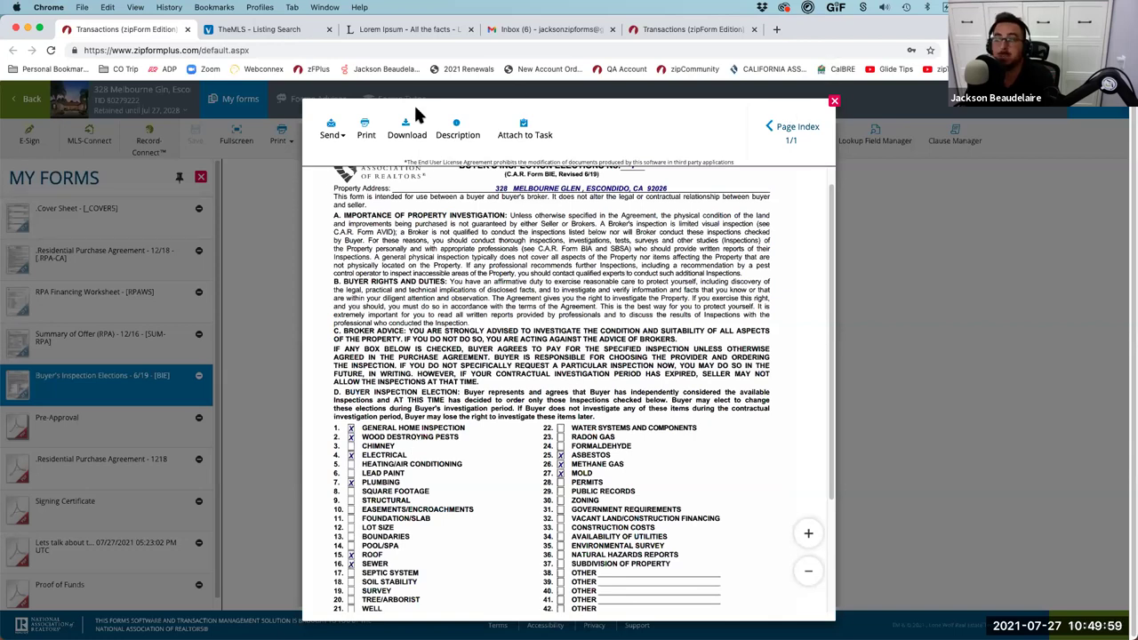
- Close the preview and leave the Buyer's Inspection Elections form for the Documents page
click(834, 101)
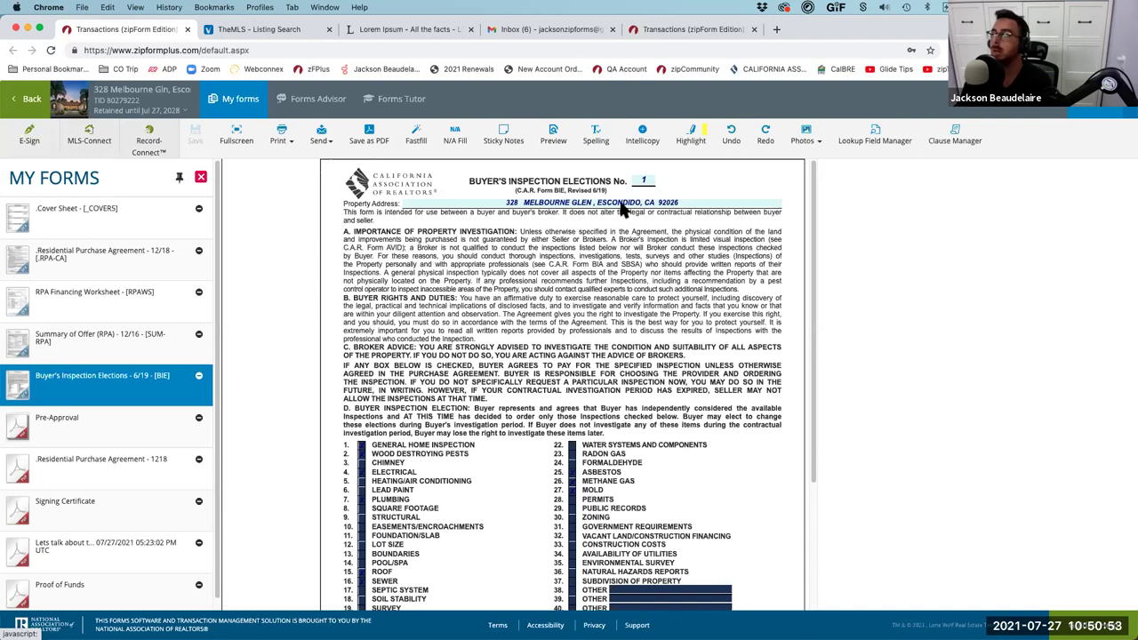
click(31, 100)
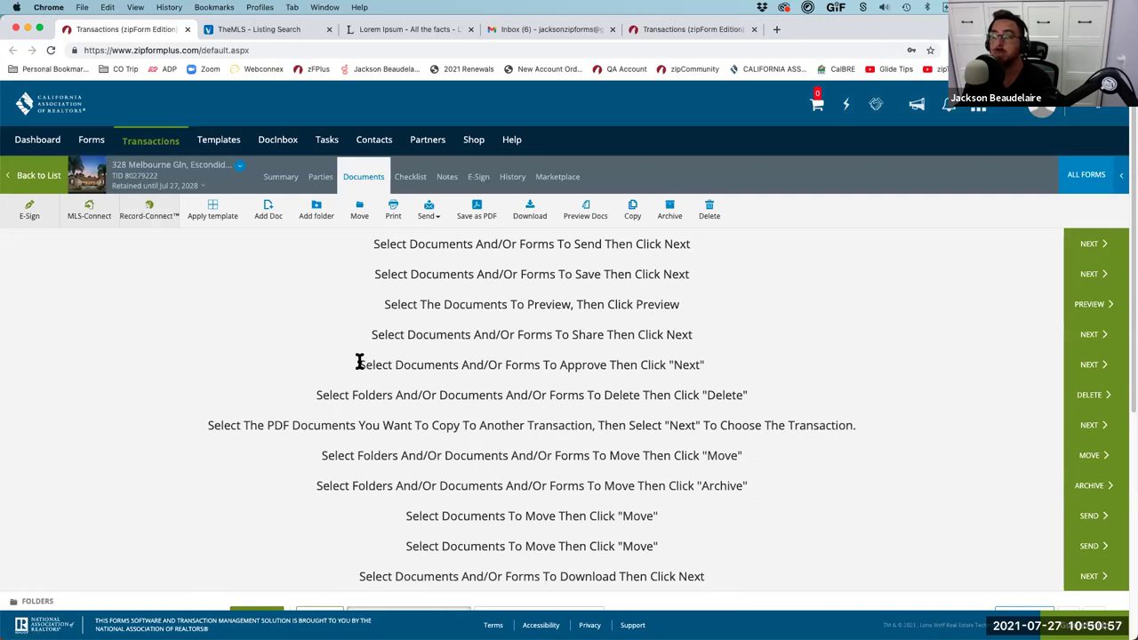
- Look through the Awesome Listing Template's Listing Docs folder, then go to the Transactions list
scroll(358, 362, down, 3)
scroll(359, 361, down, 3)
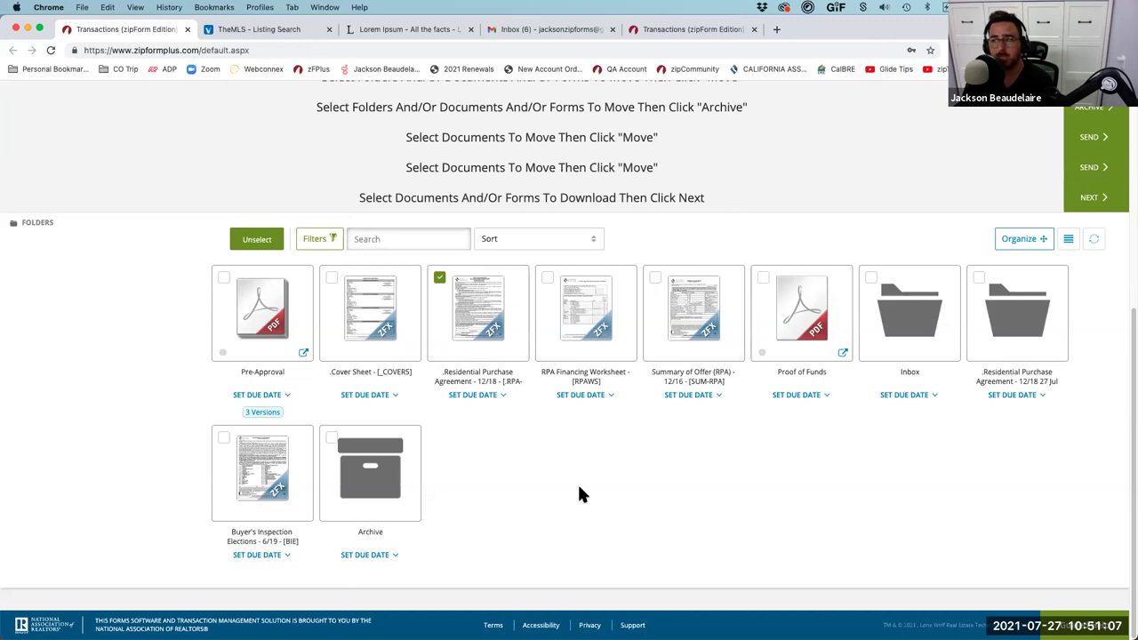
scroll(577, 482, up, 5)
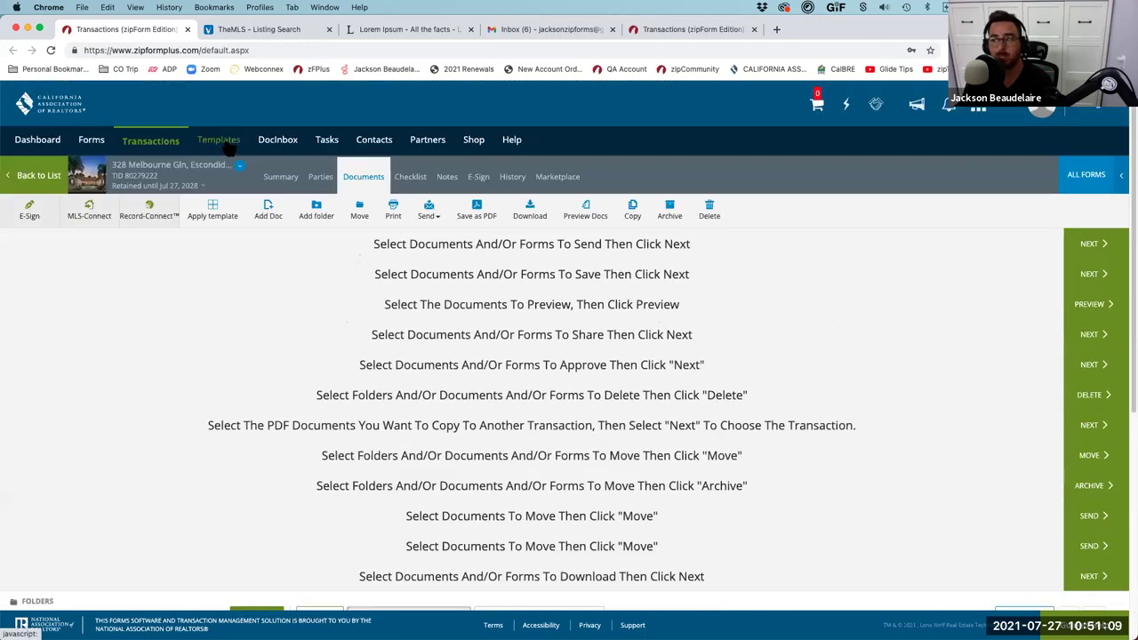
click(223, 142)
click(327, 266)
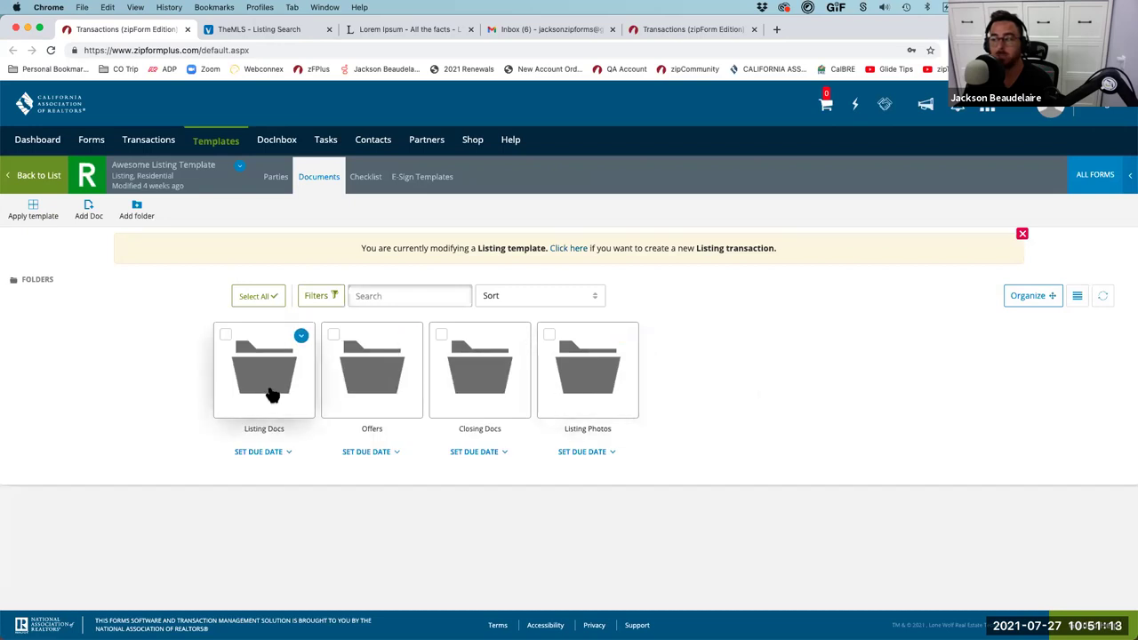
click(272, 393)
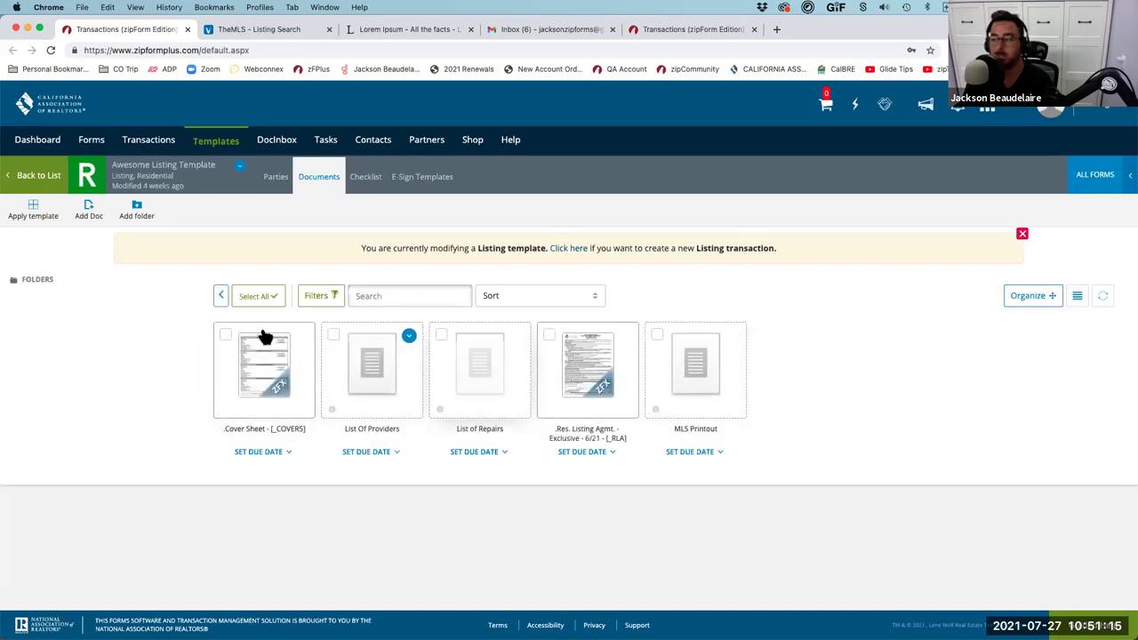
click(32, 178)
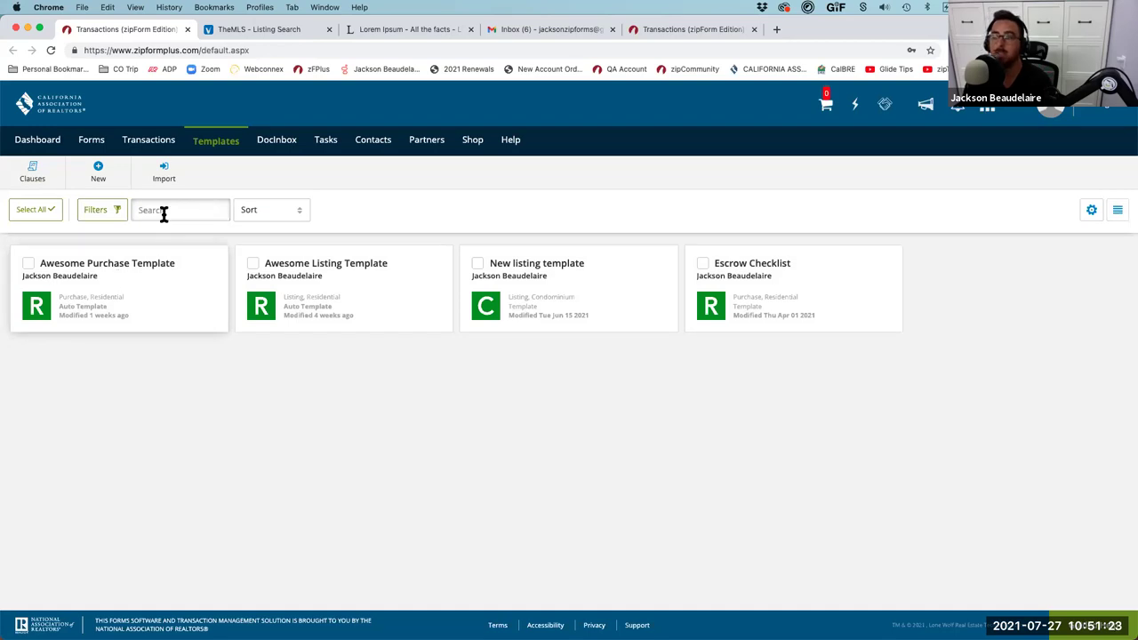
click(149, 140)
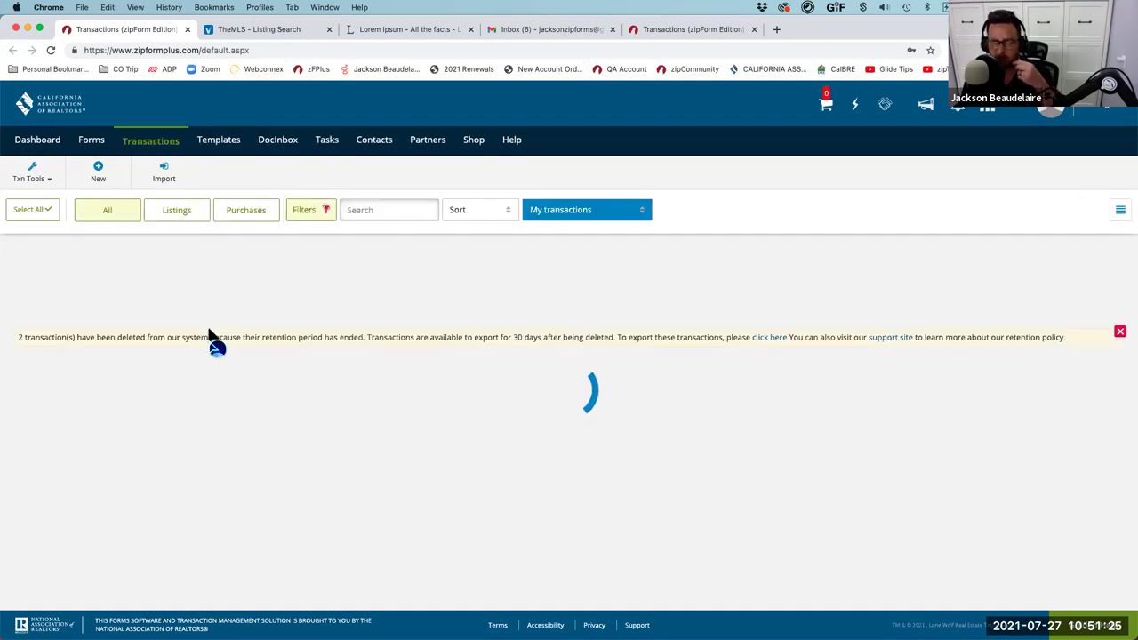
click(164, 415)
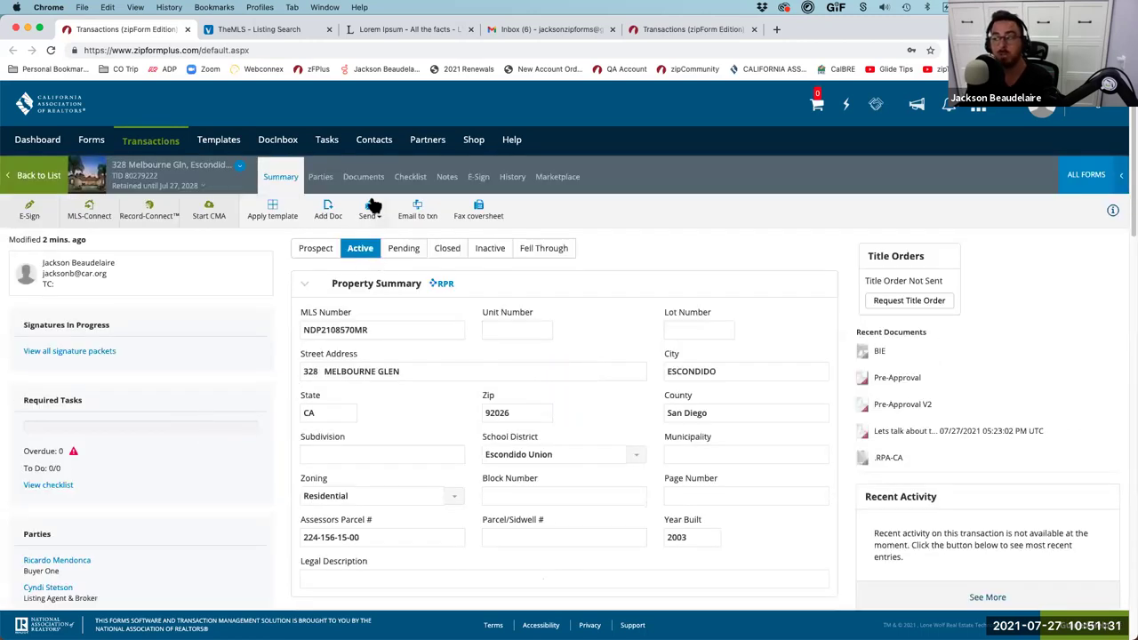
click(364, 178)
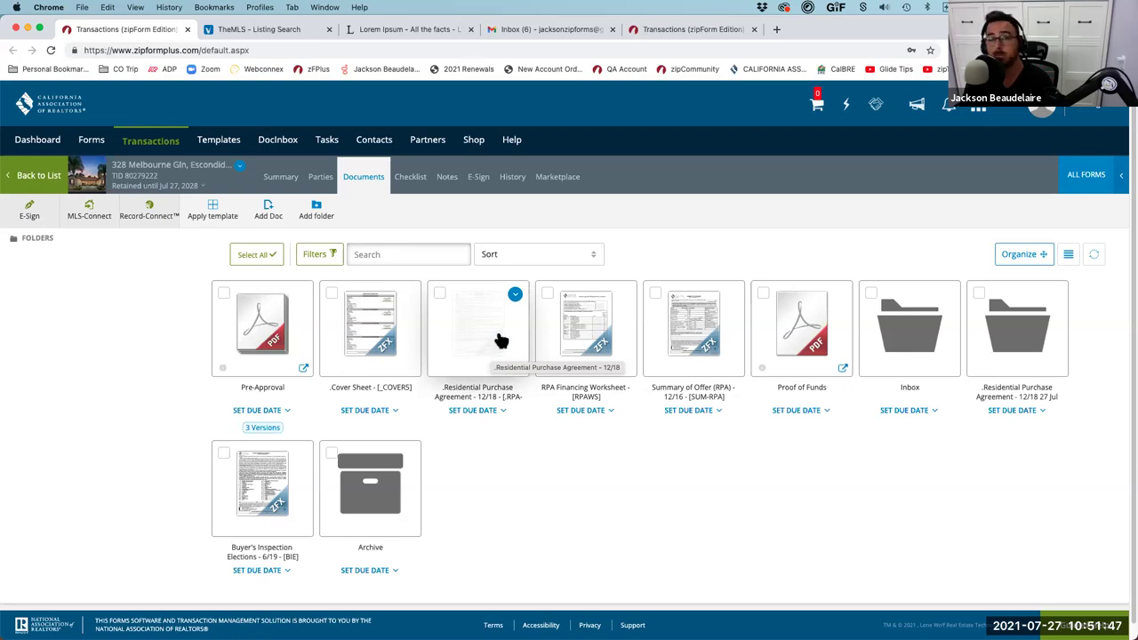
click(920, 347)
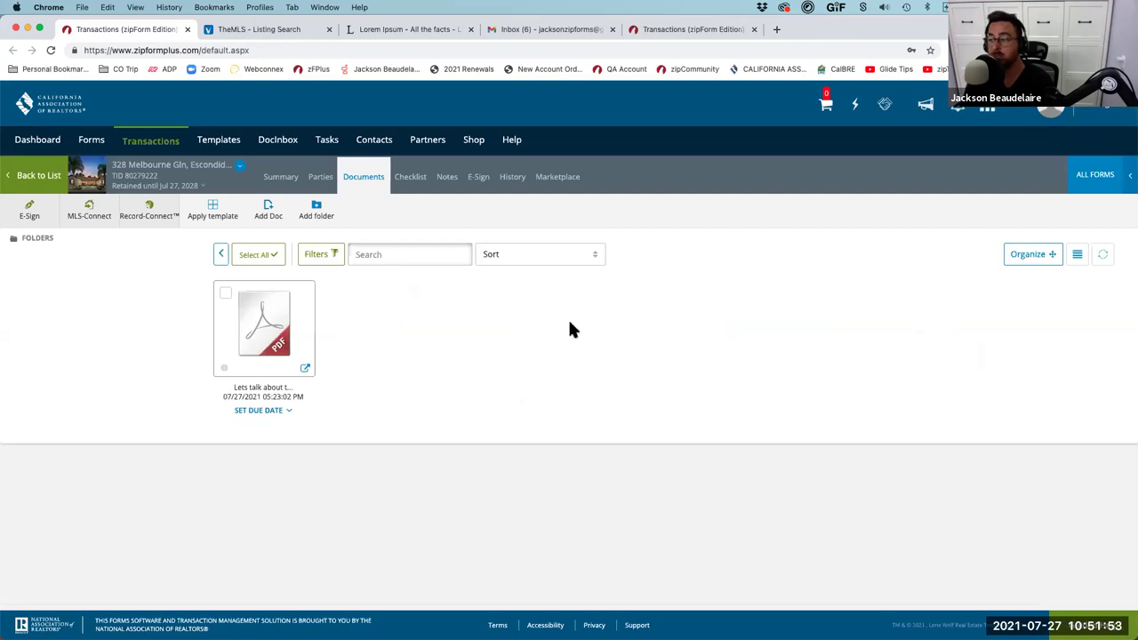
- Leave the Inbox folder to show all the transaction's documents and folders
click(222, 255)
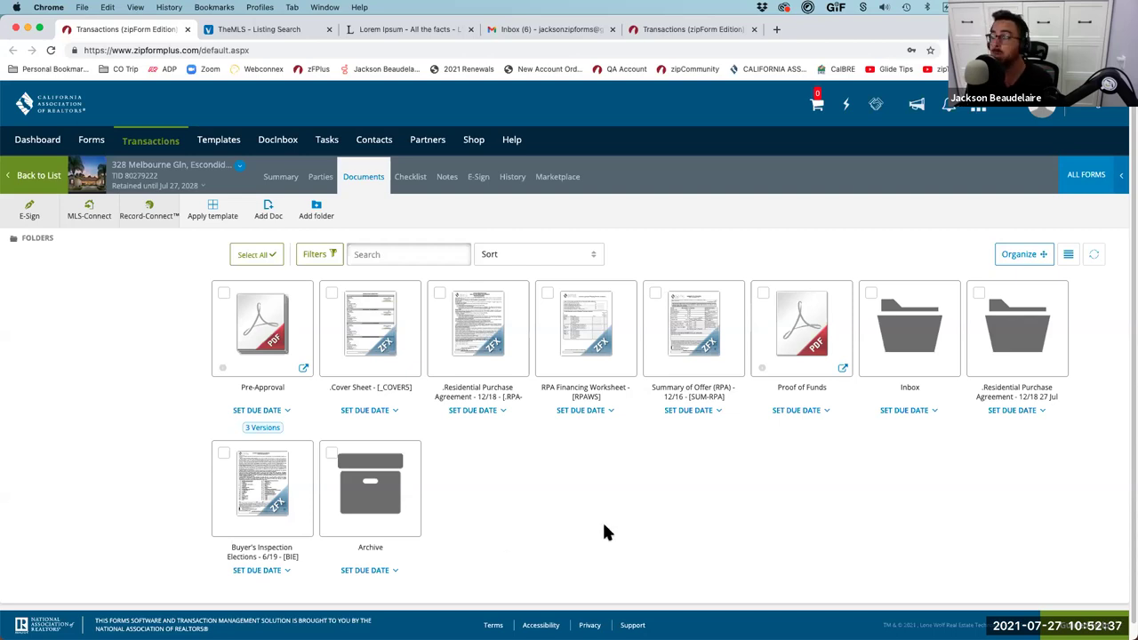
mouse_move(267, 501)
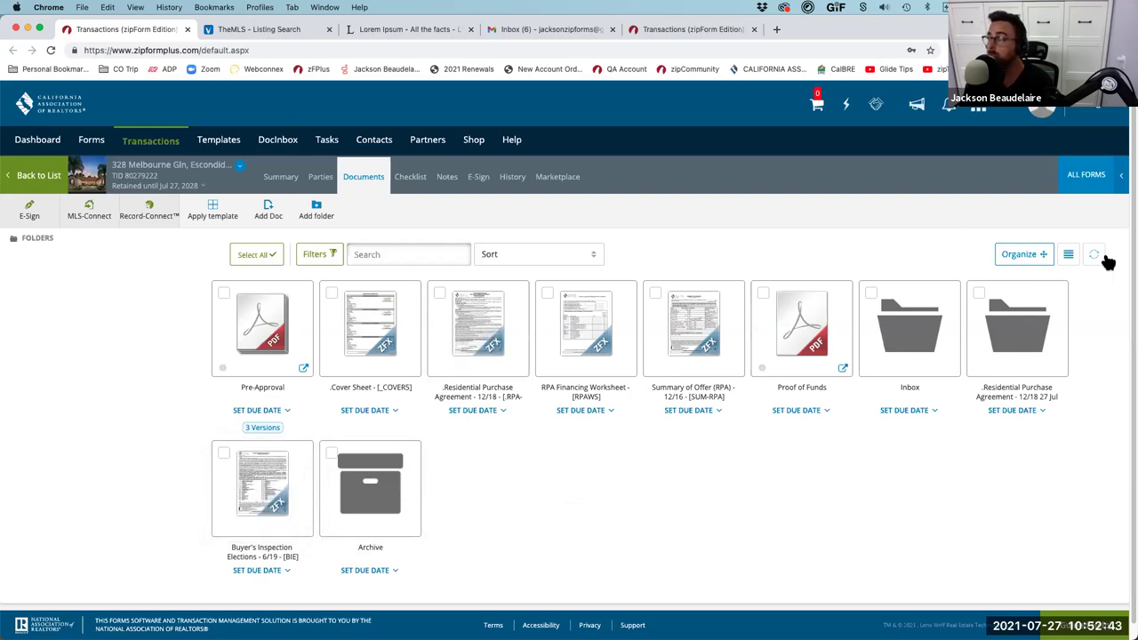
- Search the forms library for 'avid', add Agent Visual Inspection Disclosure #1, and open it in Form Editor Classic
click(1083, 180)
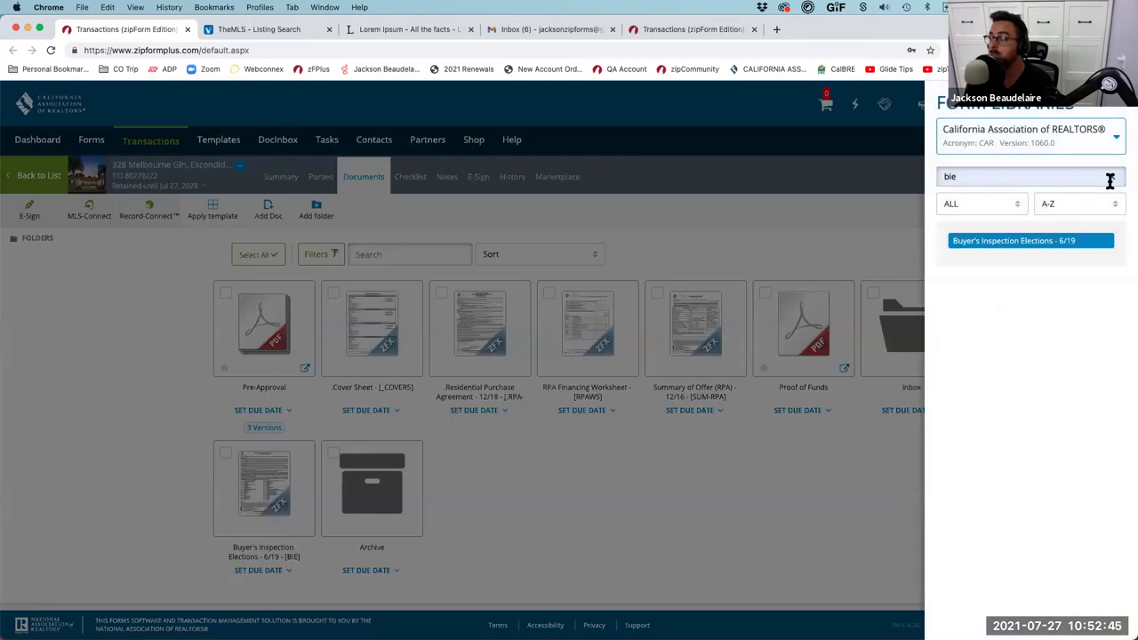
click(1111, 176)
click(1082, 183)
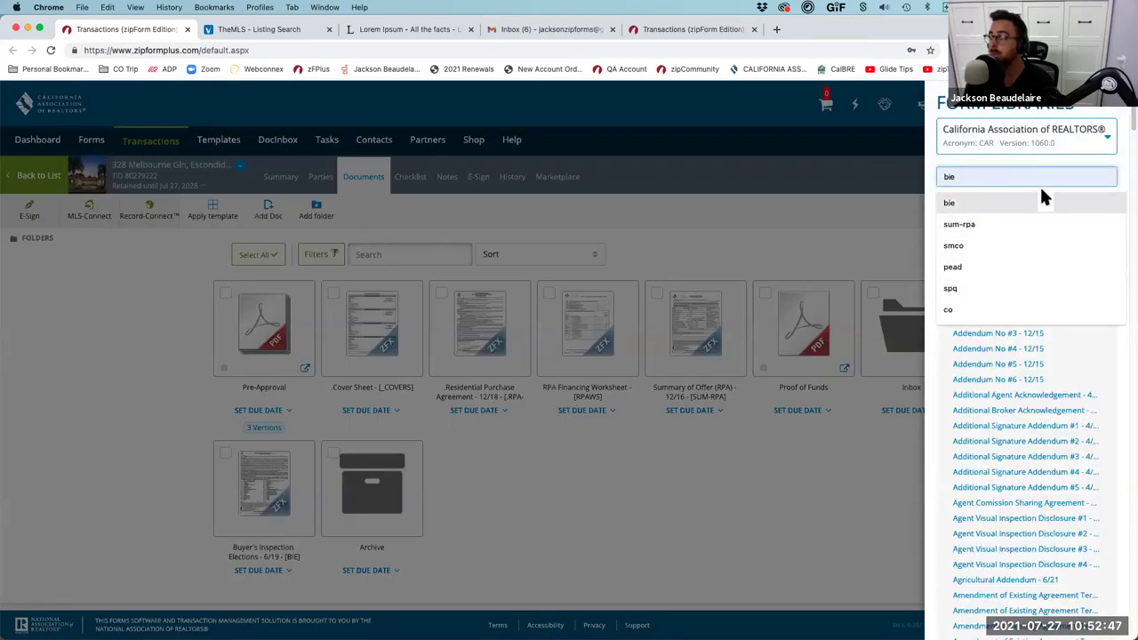
text(avid)
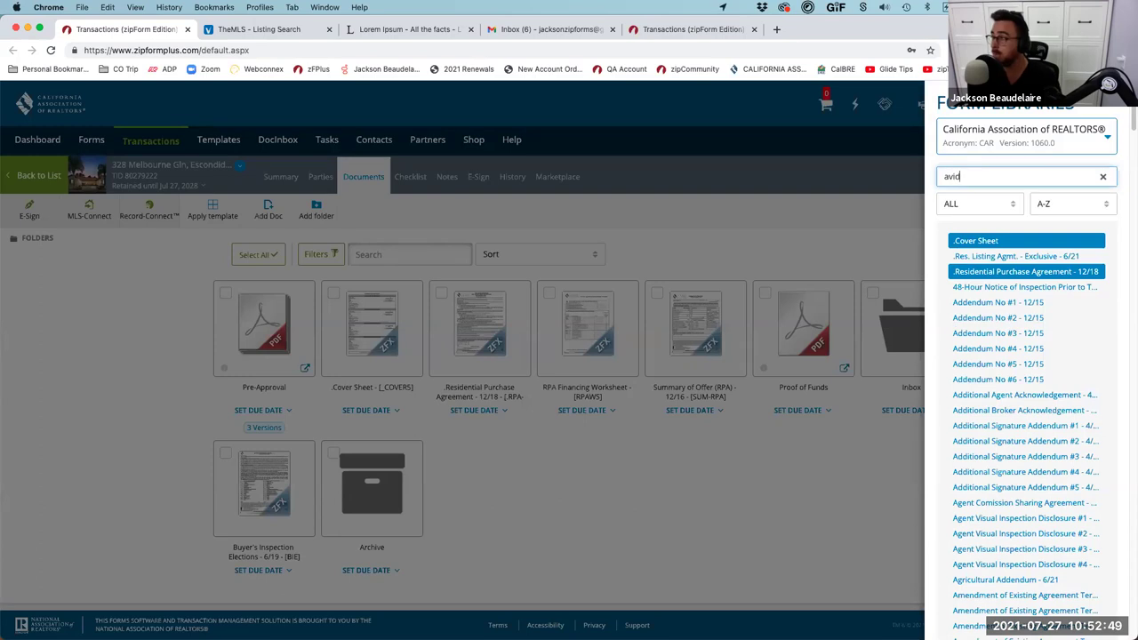
click(1038, 241)
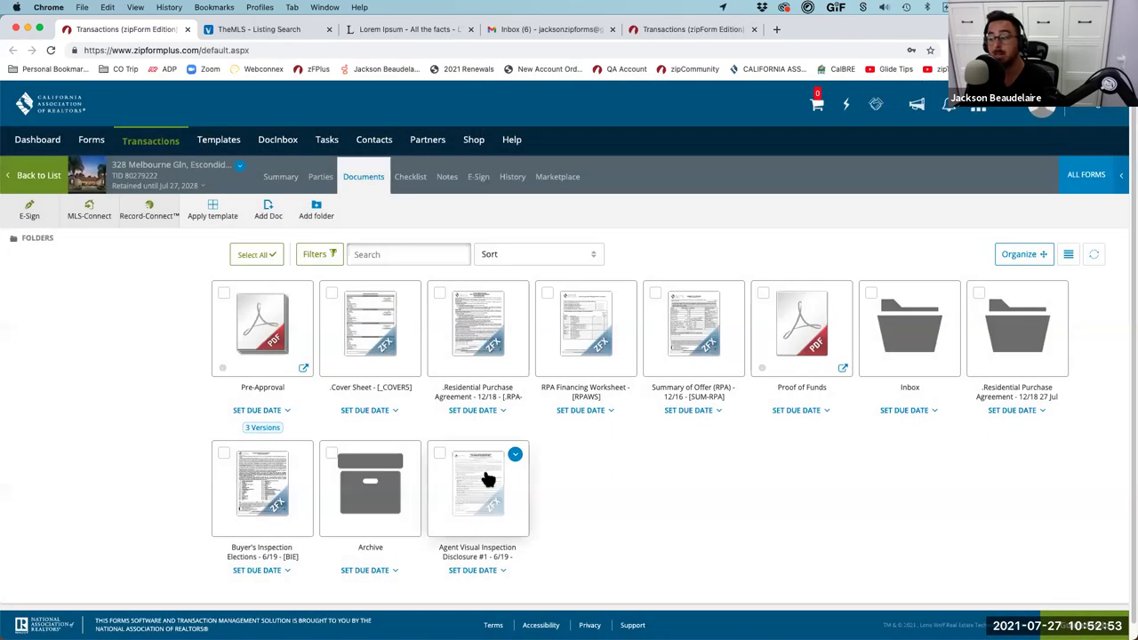
click(485, 474)
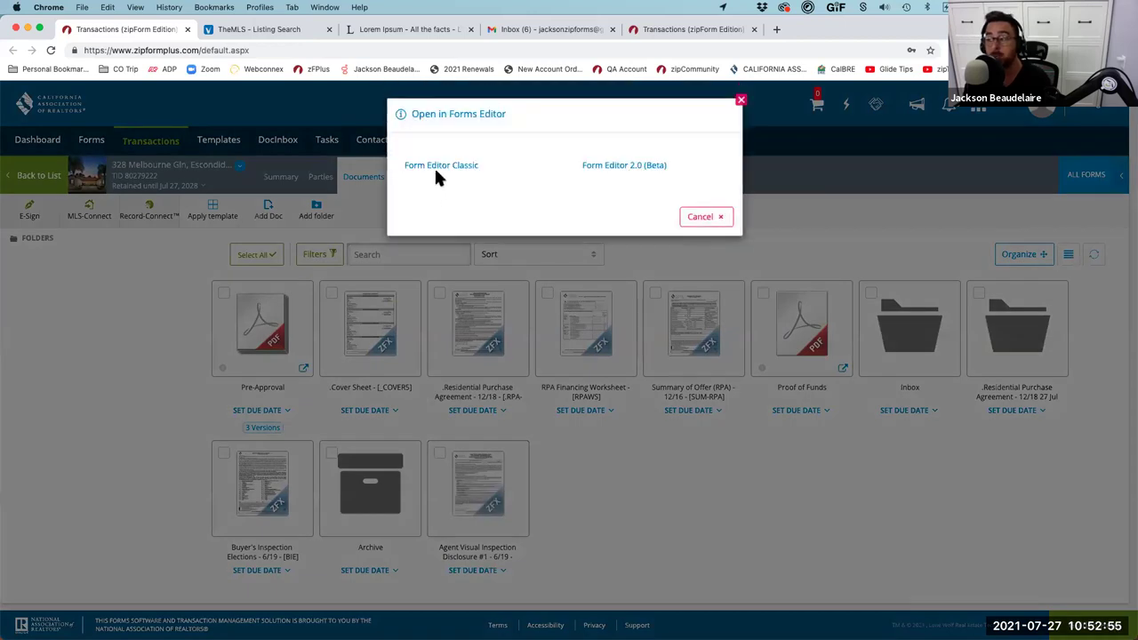
click(435, 163)
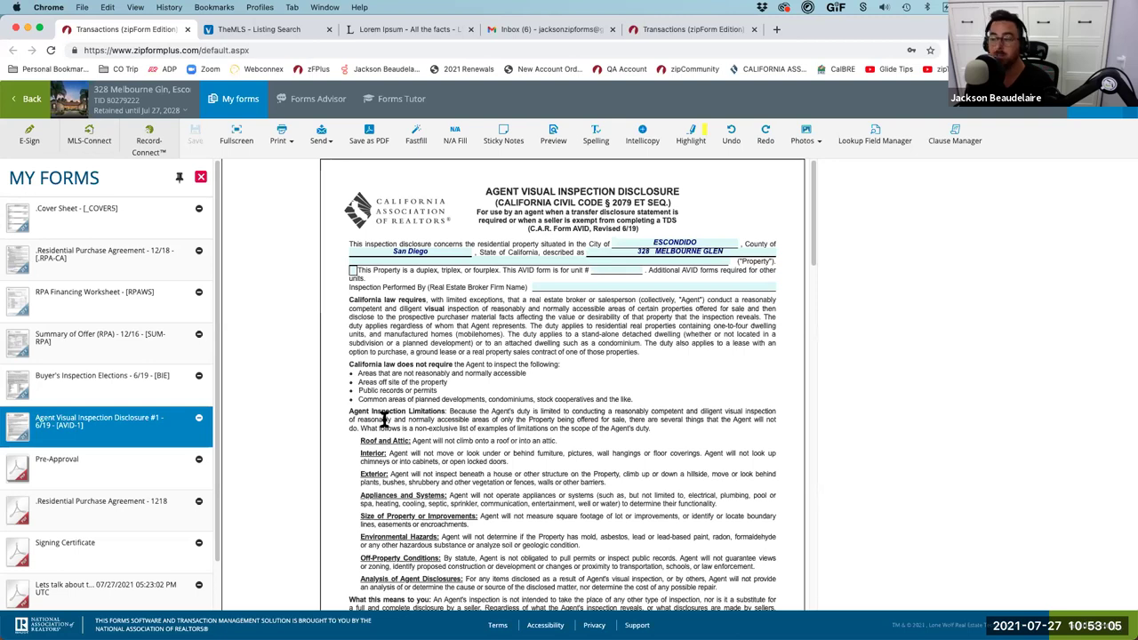
- Enter 'Large Chandilier' on the AVID form's Dining Room line, correcting the typo
click(248, 136)
scroll(500, 400, down, 10)
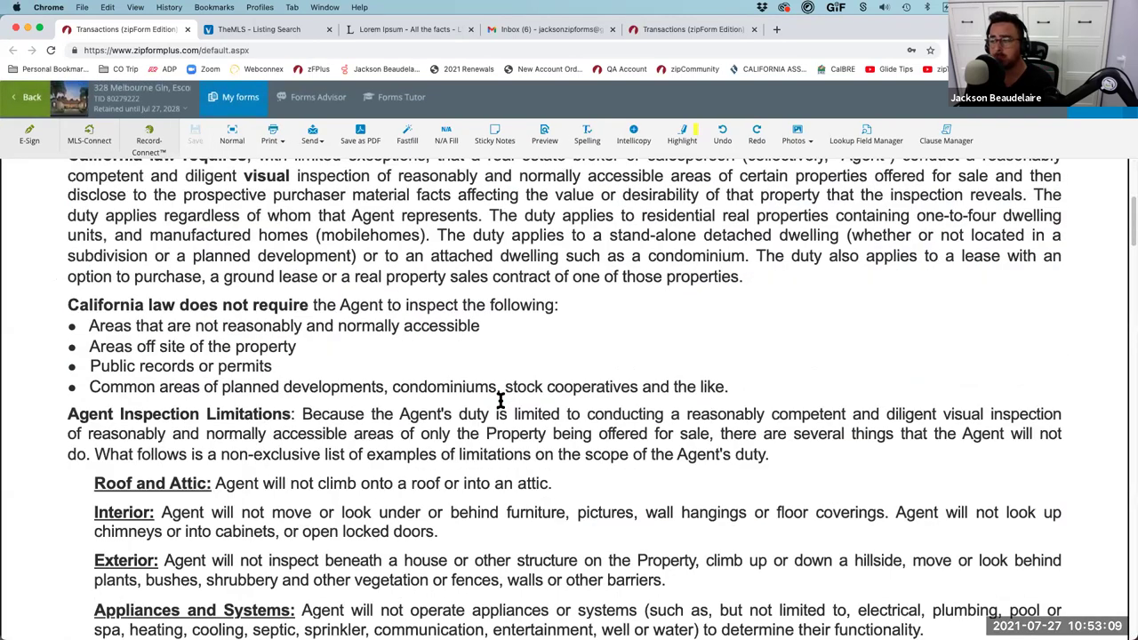
scroll(500, 405, down, 10)
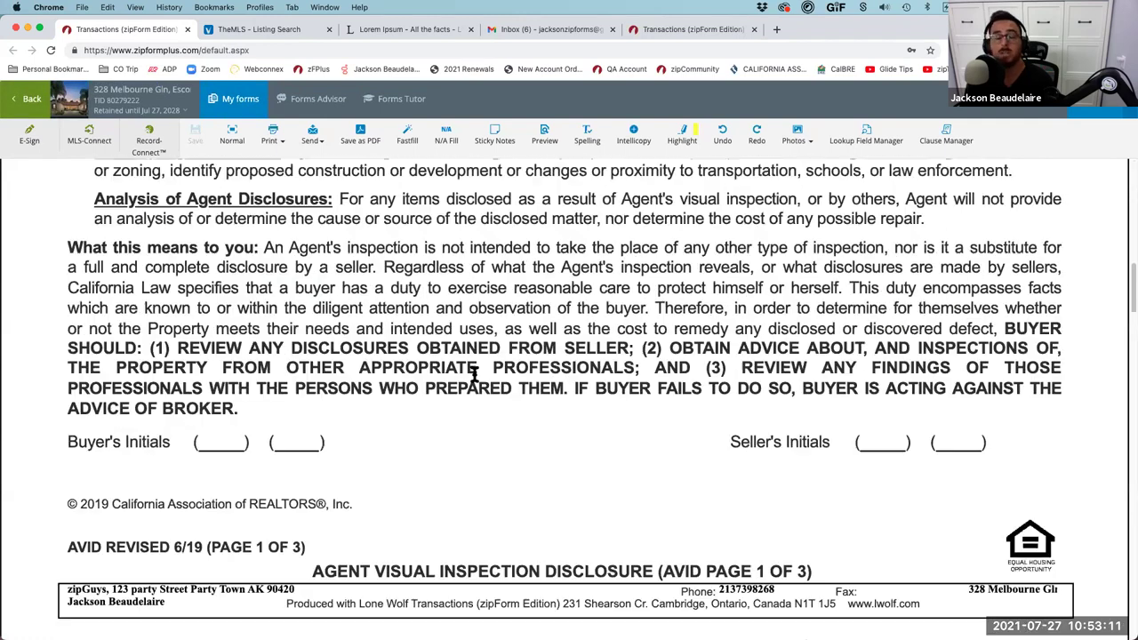
click(246, 380)
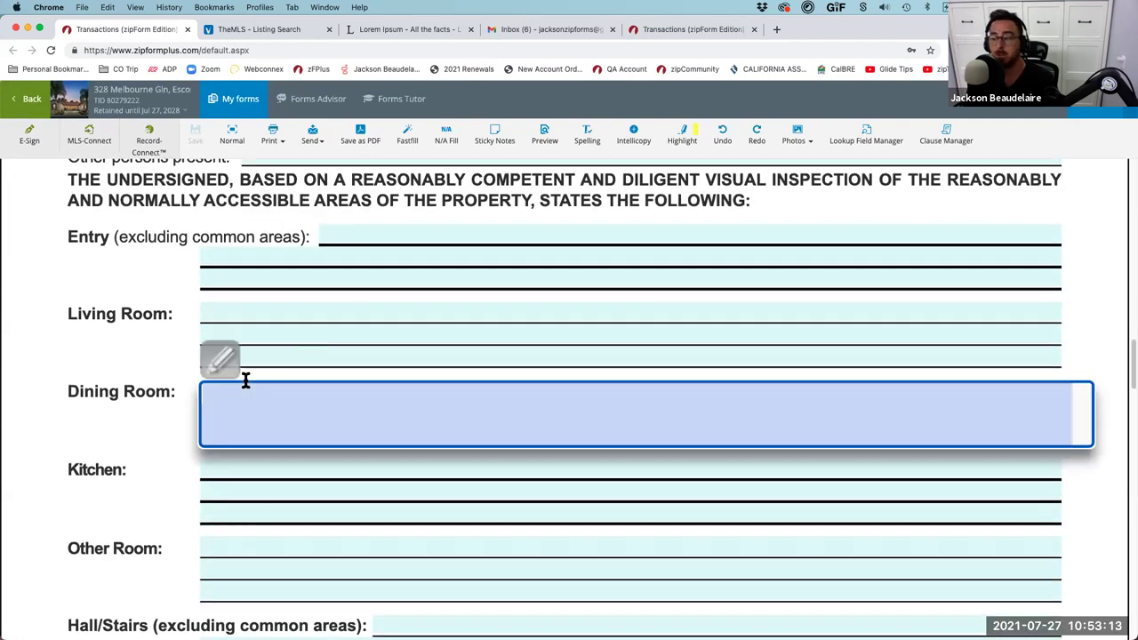
text(Large )
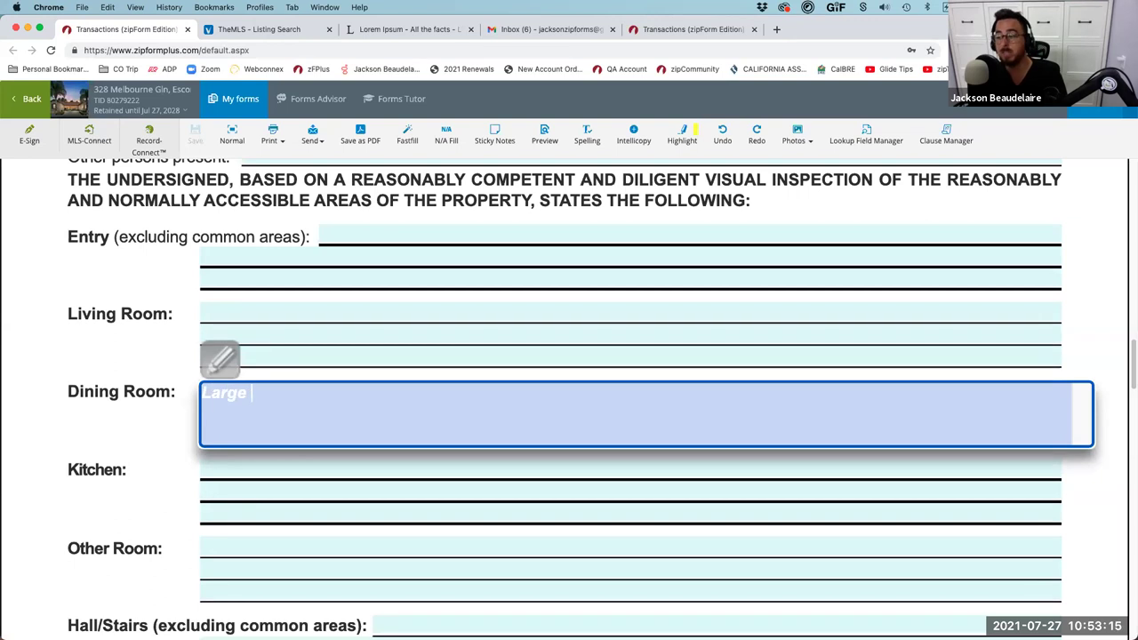
text(Chand)
text(lil)
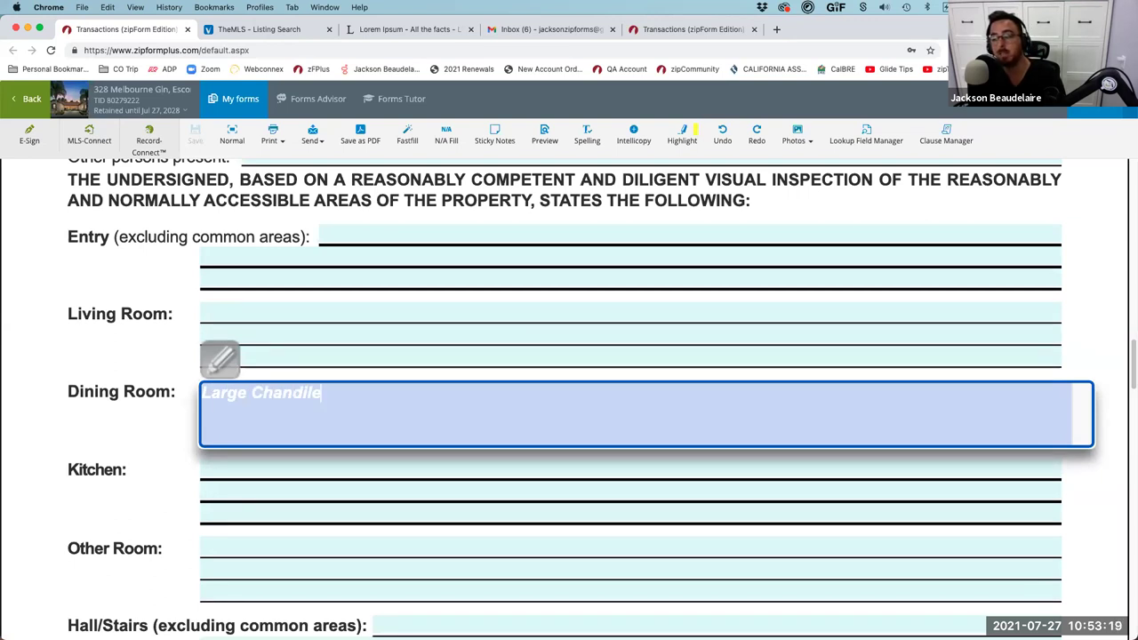
key(BackSpace)
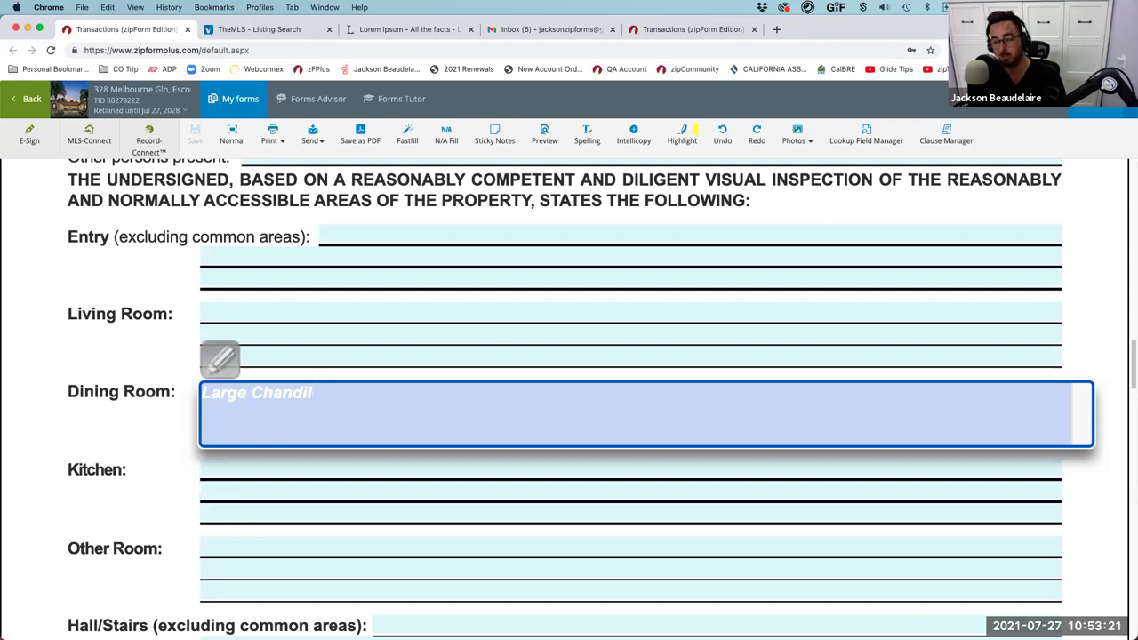
text(ier)
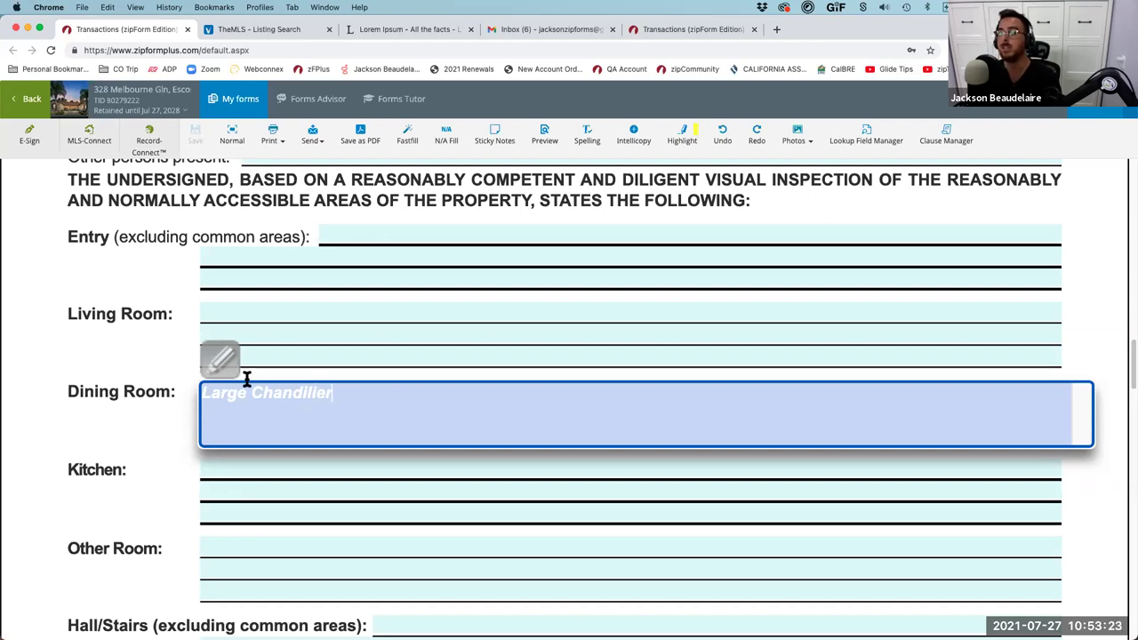
click(145, 374)
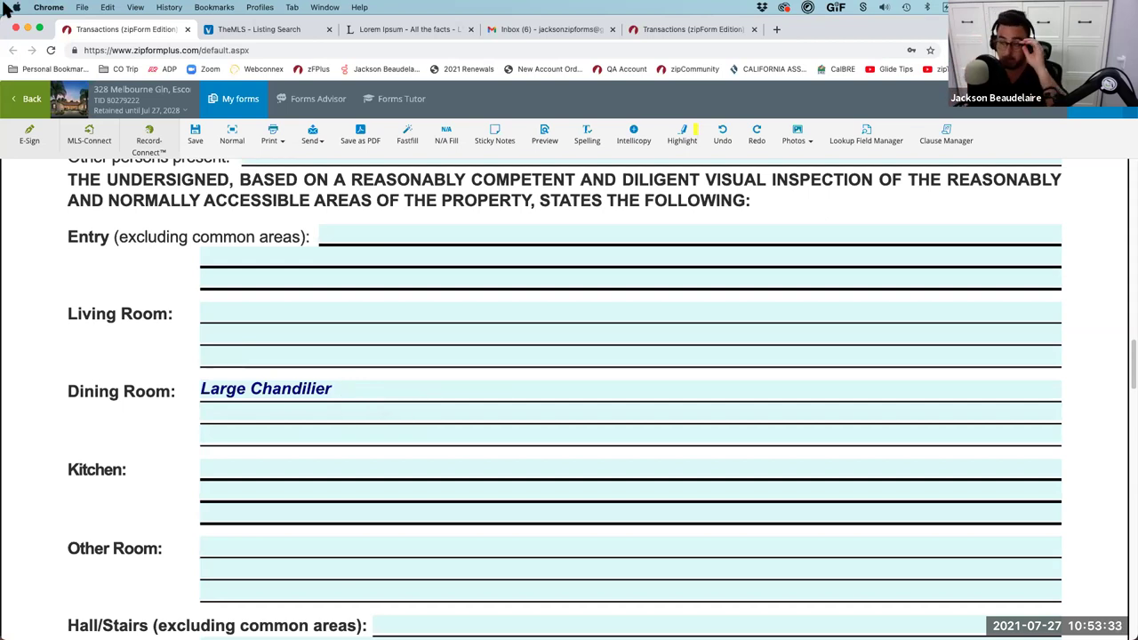
- Attach a photo to the form, choosing the crystal chandelier image from Listing Docs
click(802, 140)
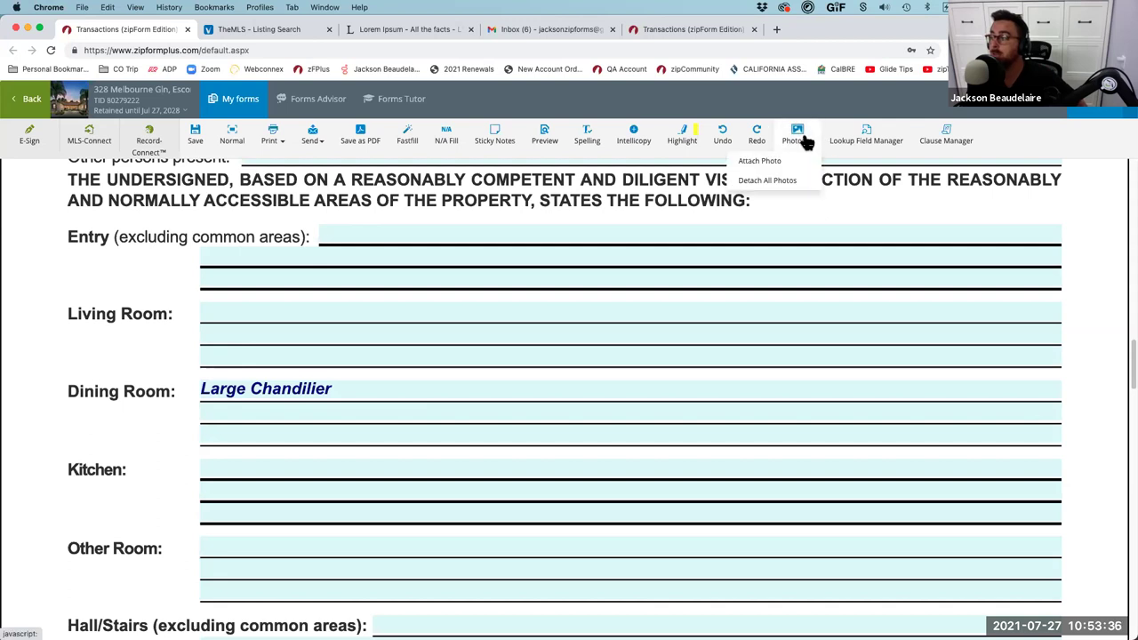
click(763, 165)
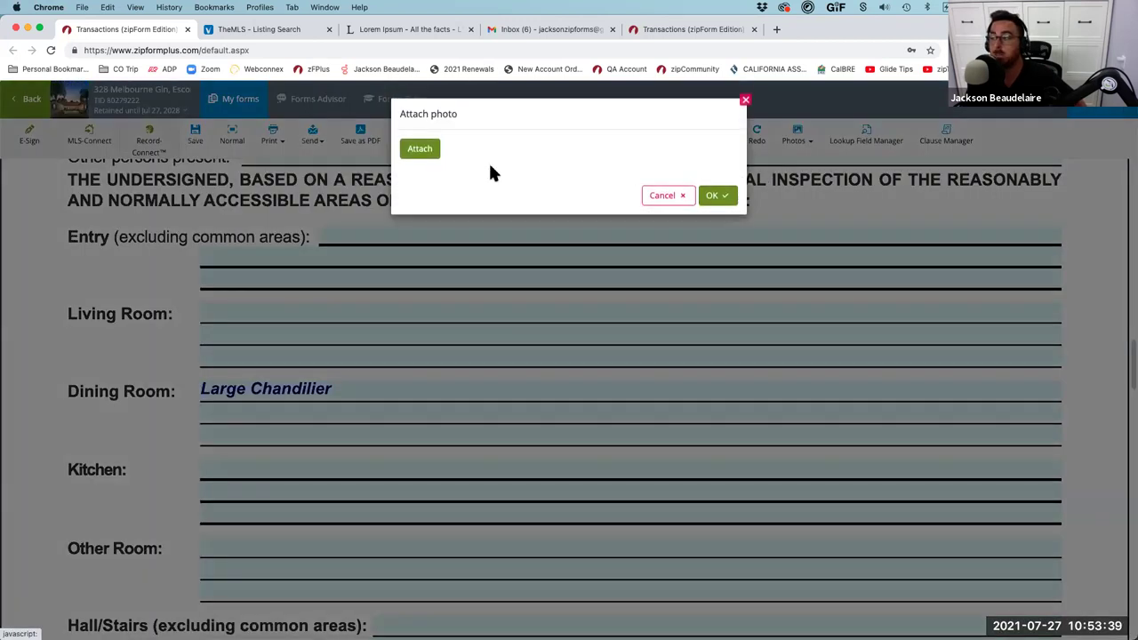
click(420, 149)
click(225, 254)
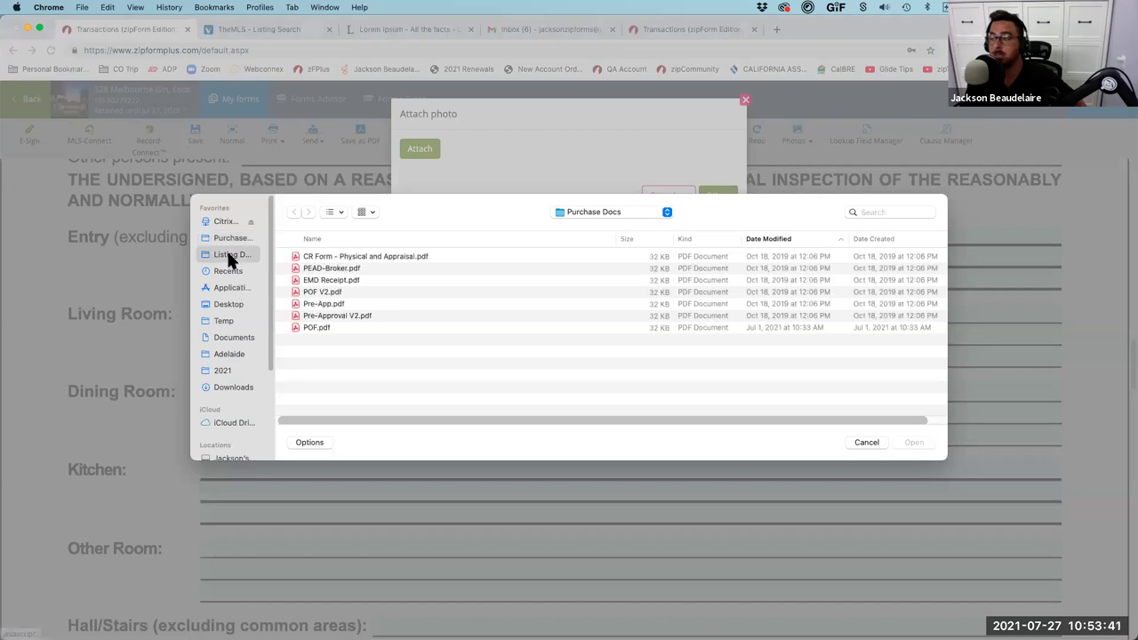
click(327, 304)
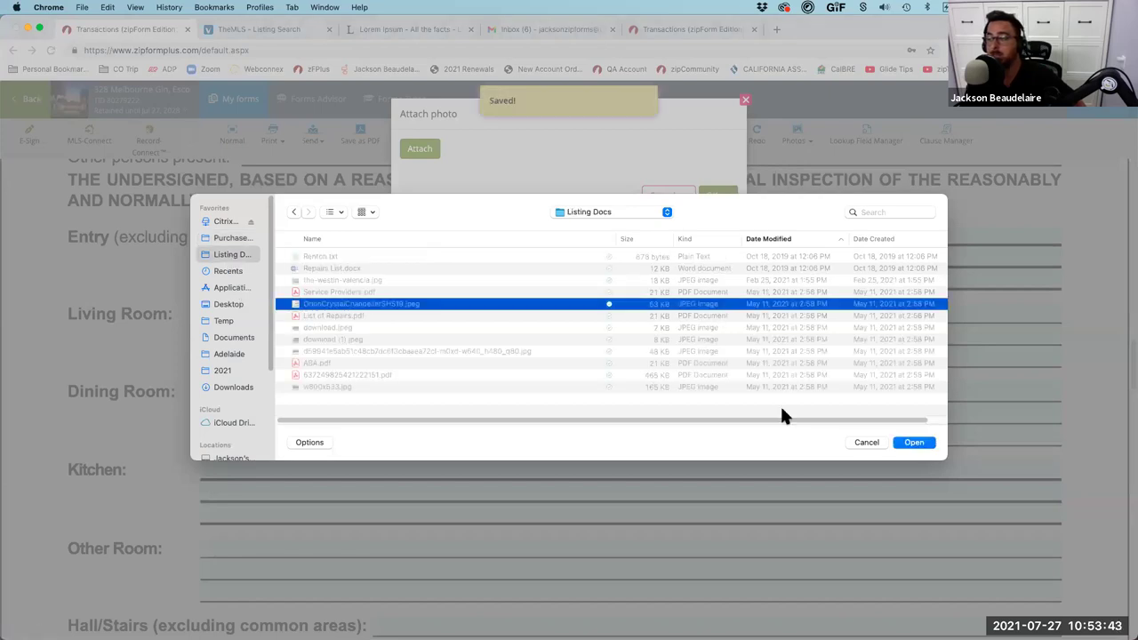
click(895, 442)
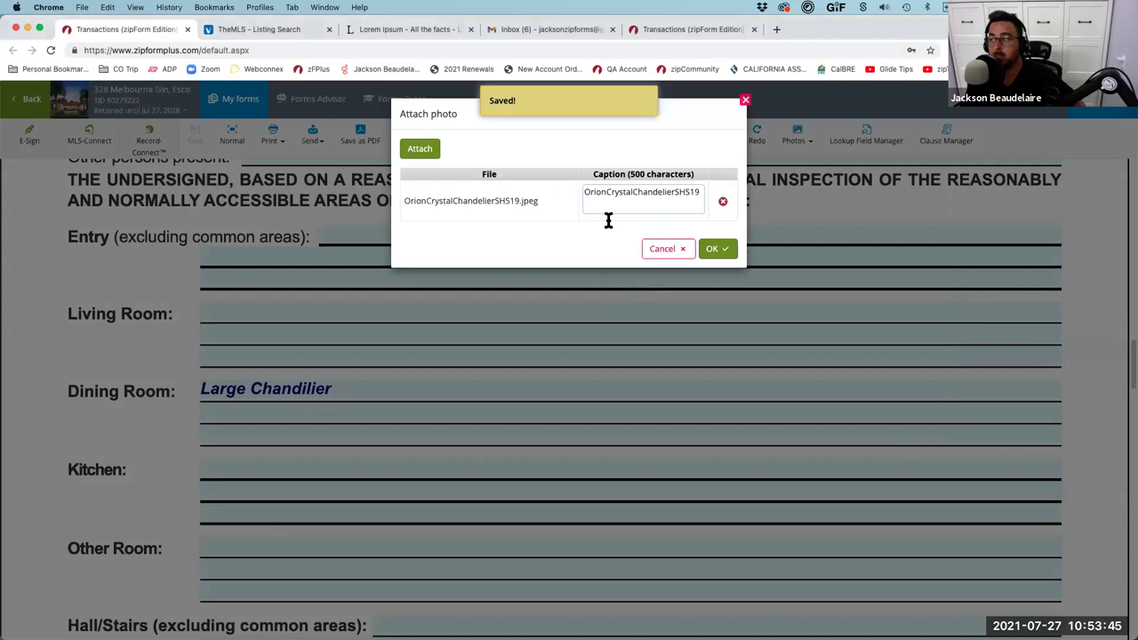
- Dictate a caption for the chandelier photo and place the [Photo 1] marker beside Large Chandilier
click(615, 198)
double_click(615, 197)
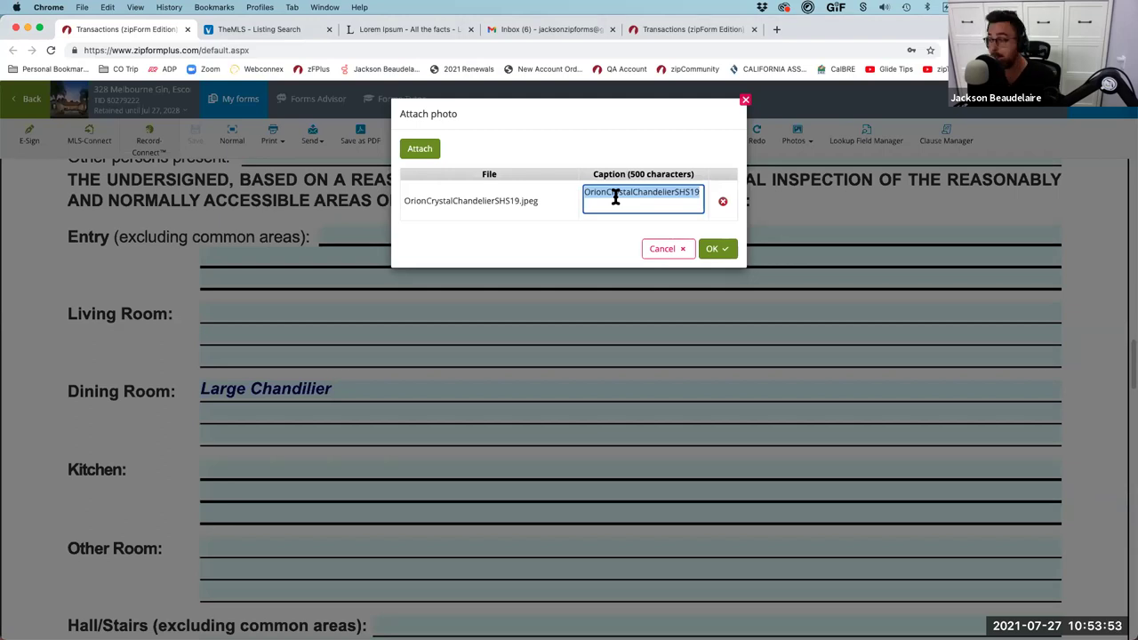
key(fn)
key(fn)
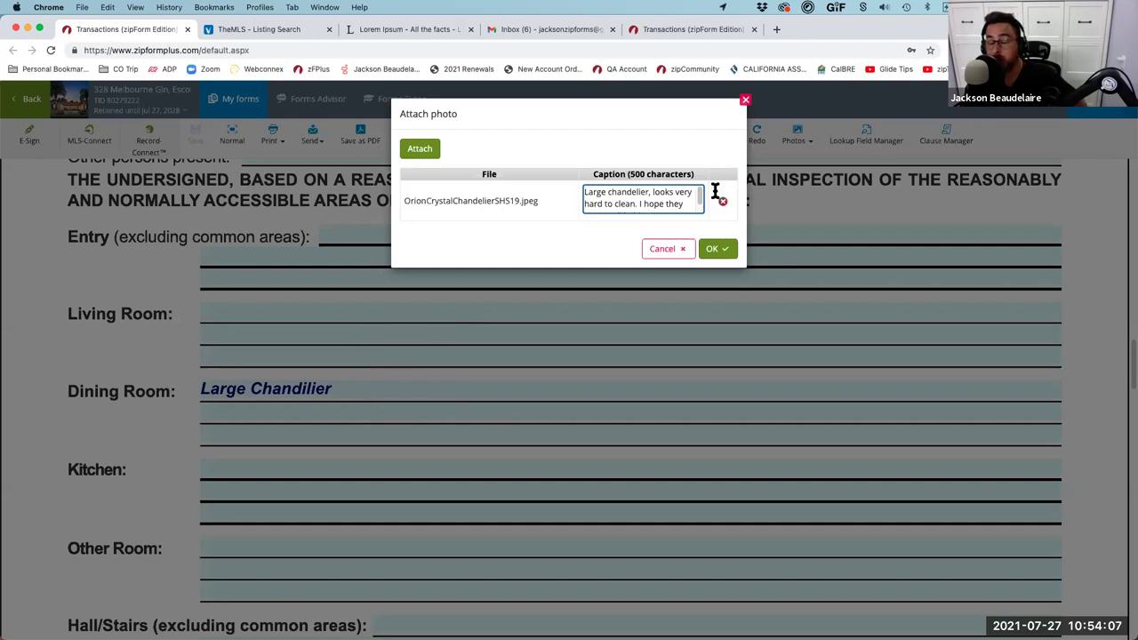
click(718, 249)
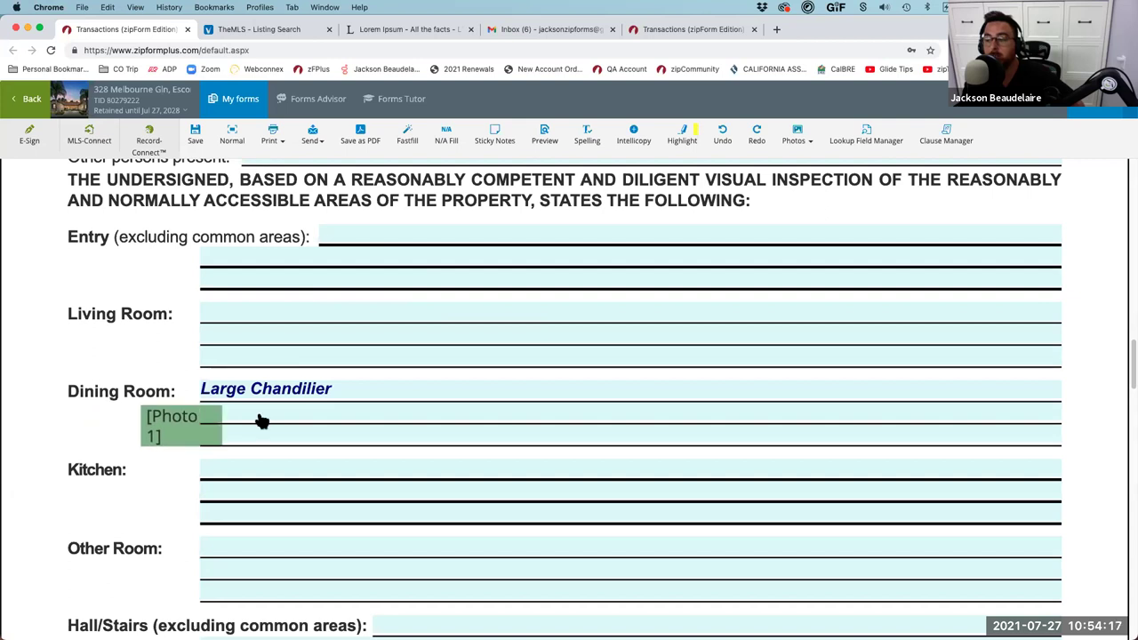
click(381, 393)
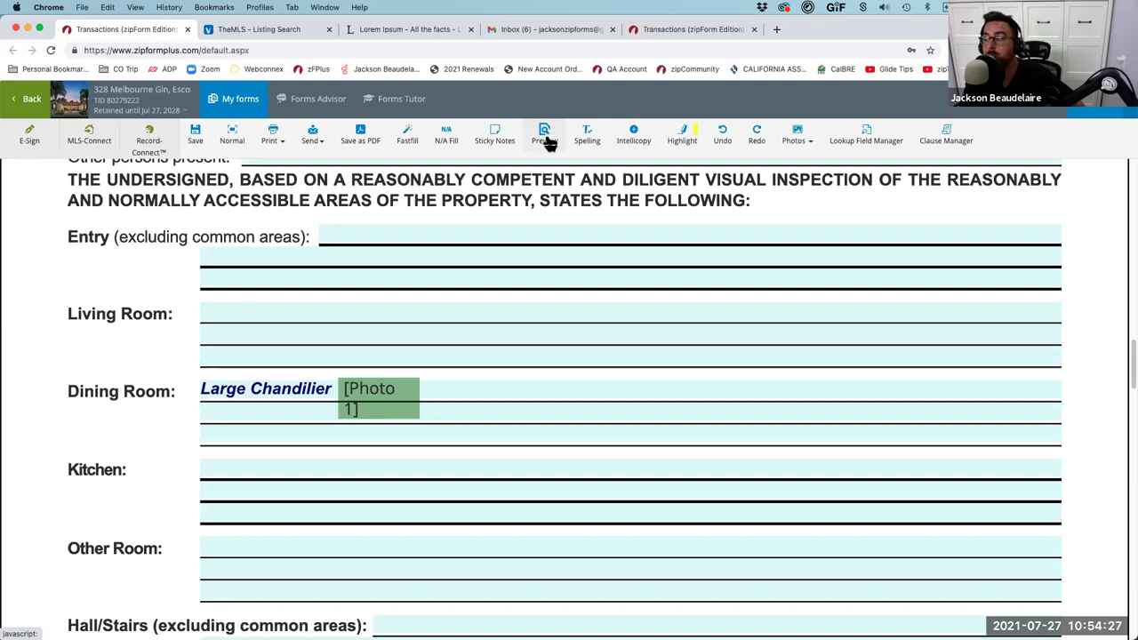
scroll(546, 432, up, 5)
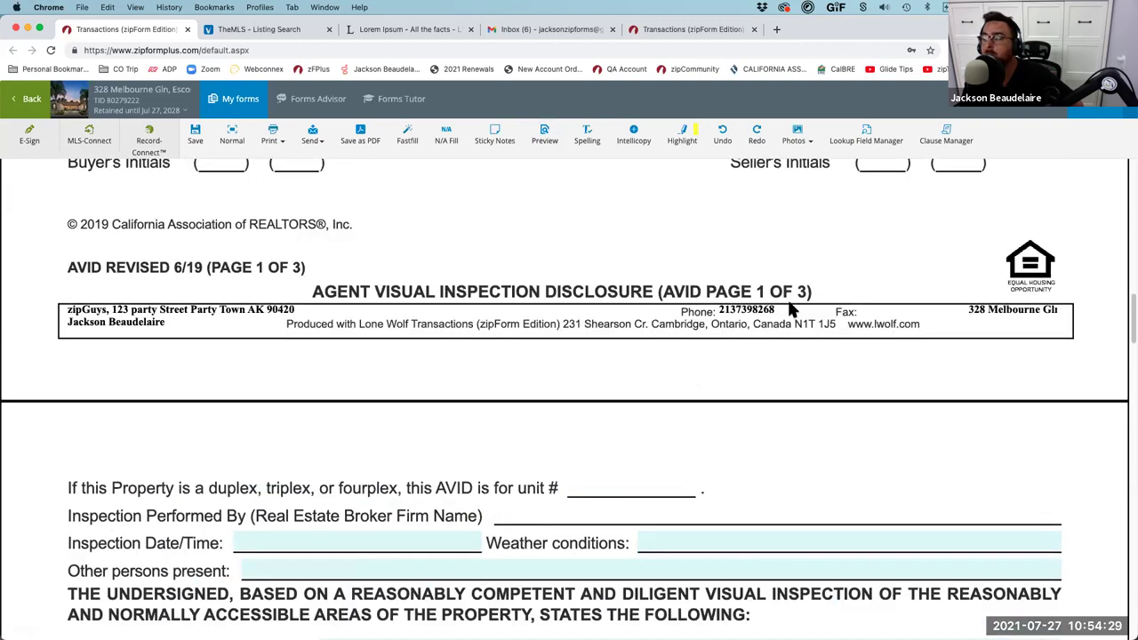
- Preview the AVID form and scroll through to the fourth page showing the Photo 1 chandelier
click(543, 135)
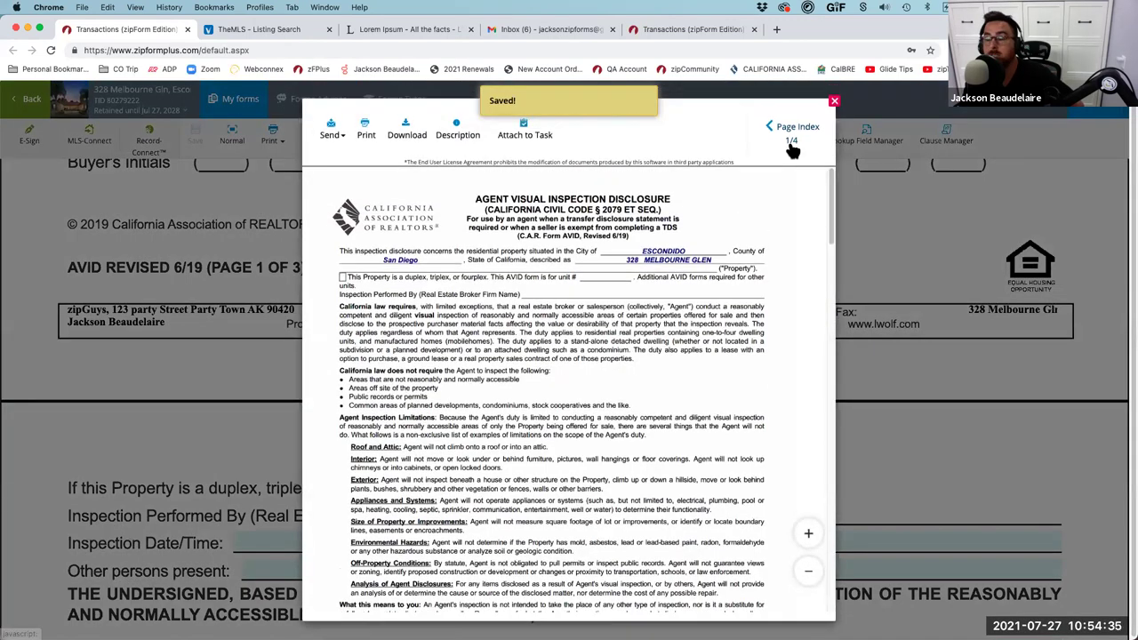
scroll(570, 352, down, 5)
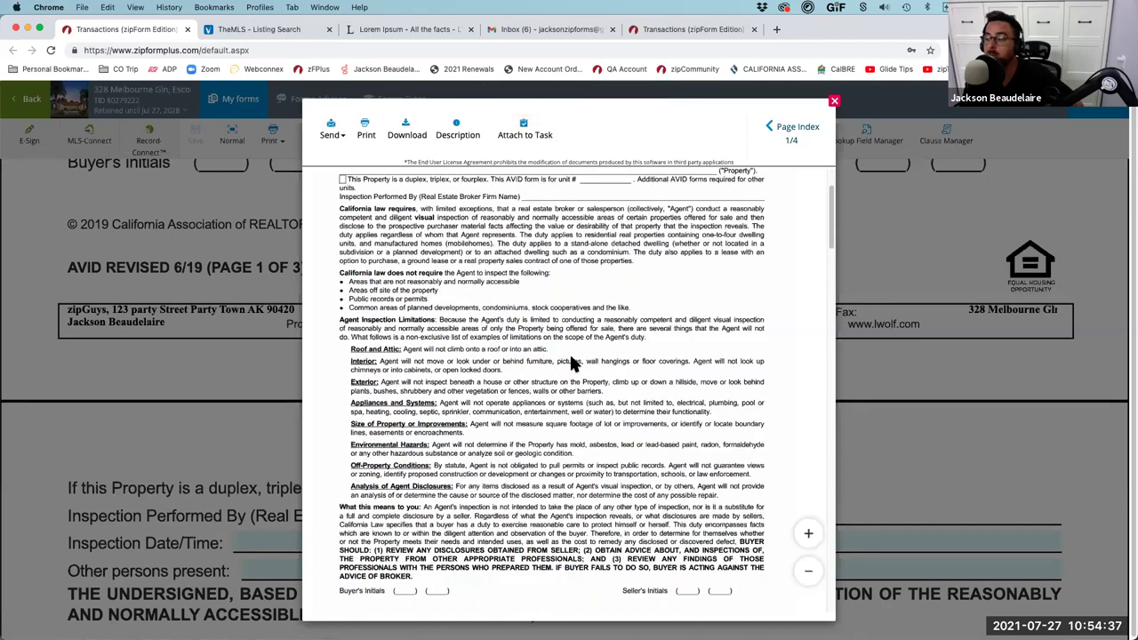
scroll(573, 365, down, 8)
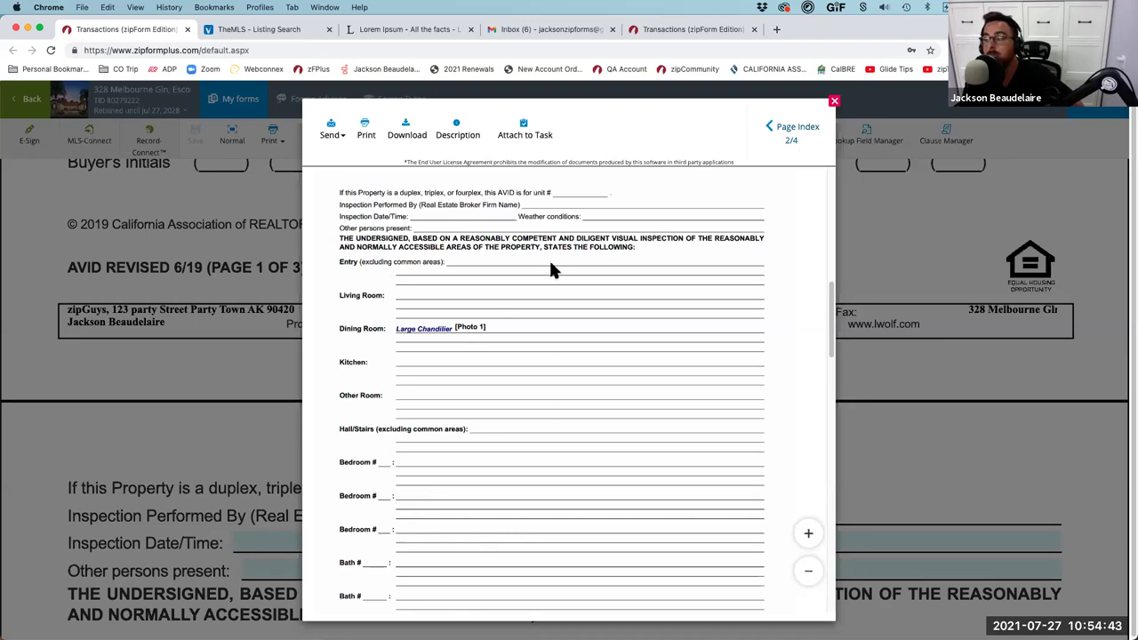
scroll(549, 264, down, 13)
scroll(551, 277, down, 20)
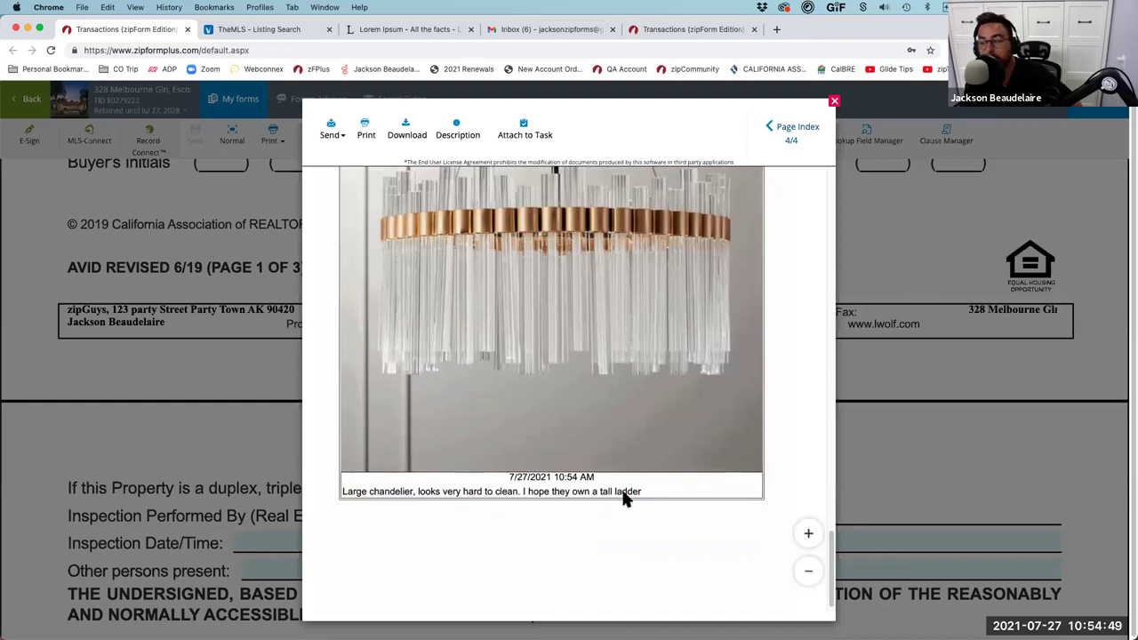
scroll(623, 495, up, 4)
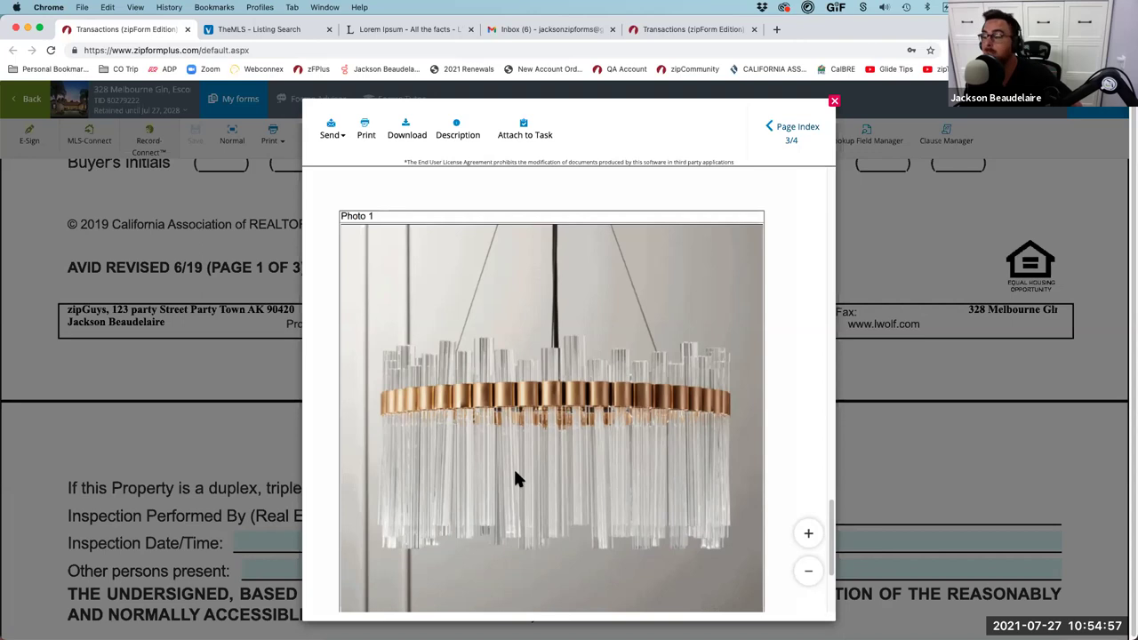
scroll(515, 478, down, 1)
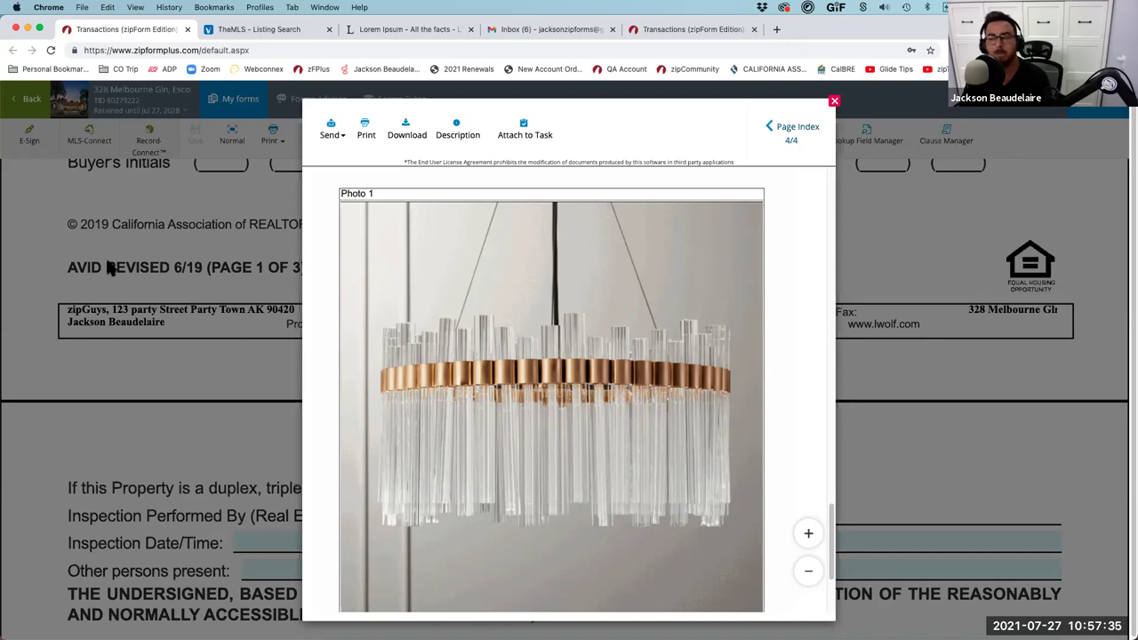
- Leave the form preview, add Service Providers.pdf from the computer to the transaction's documents, and reopen the add-document choices
click(215, 202)
click(26, 107)
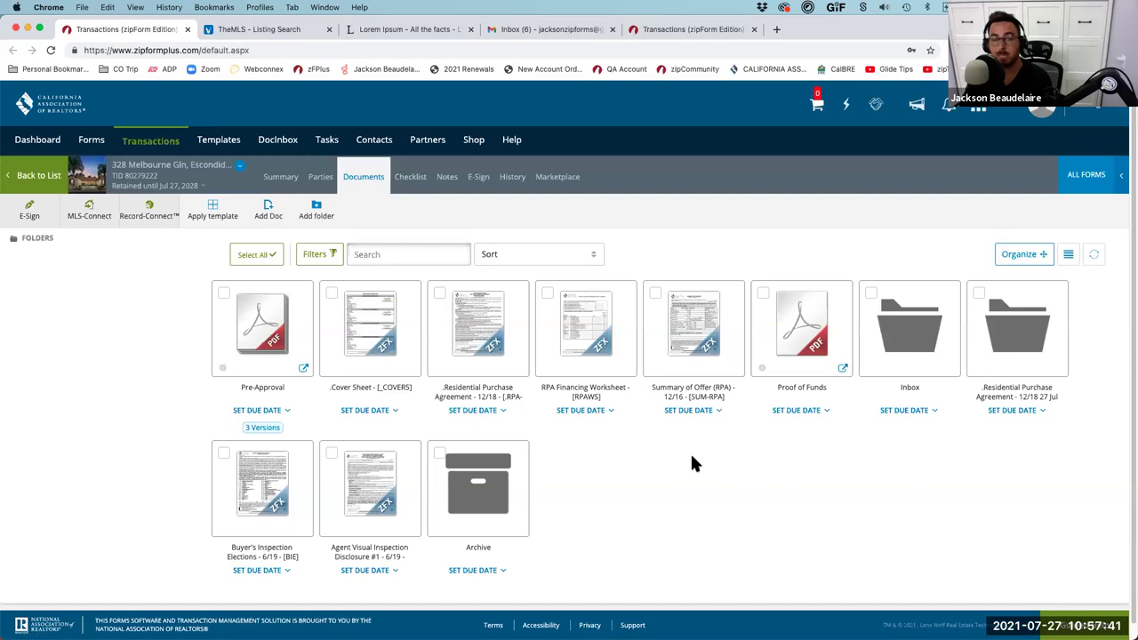
click(269, 213)
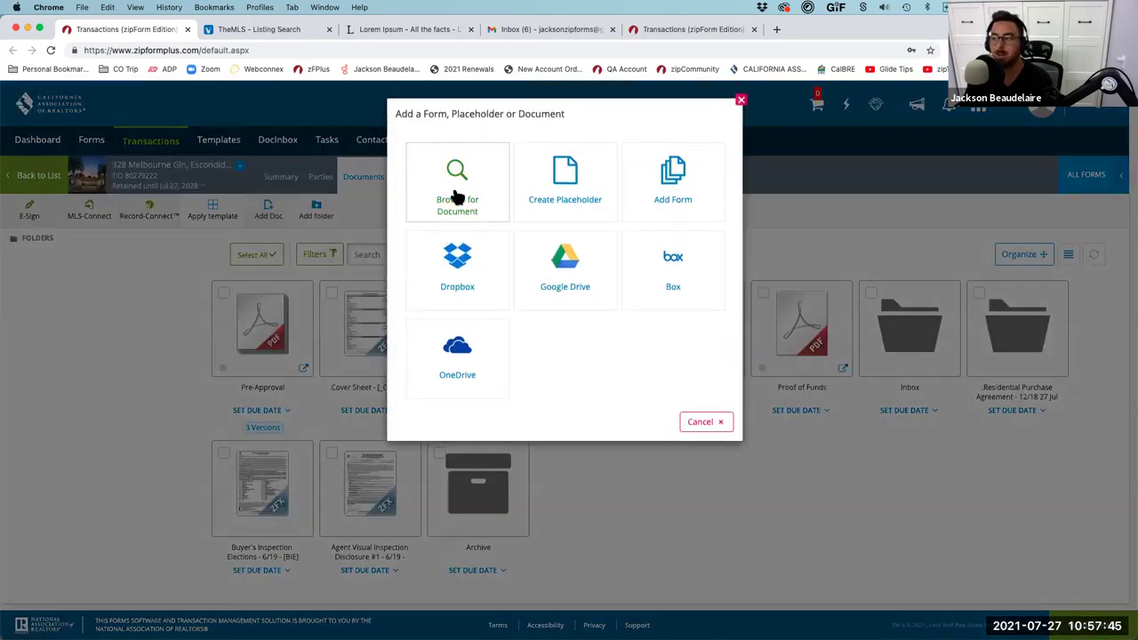
click(453, 190)
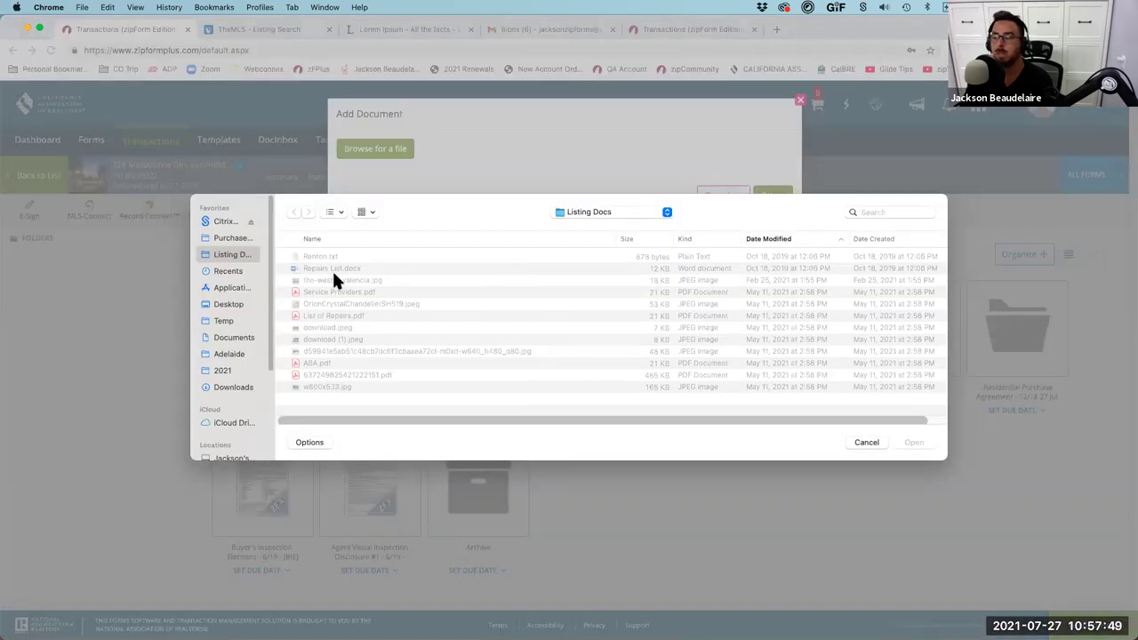
click(326, 294)
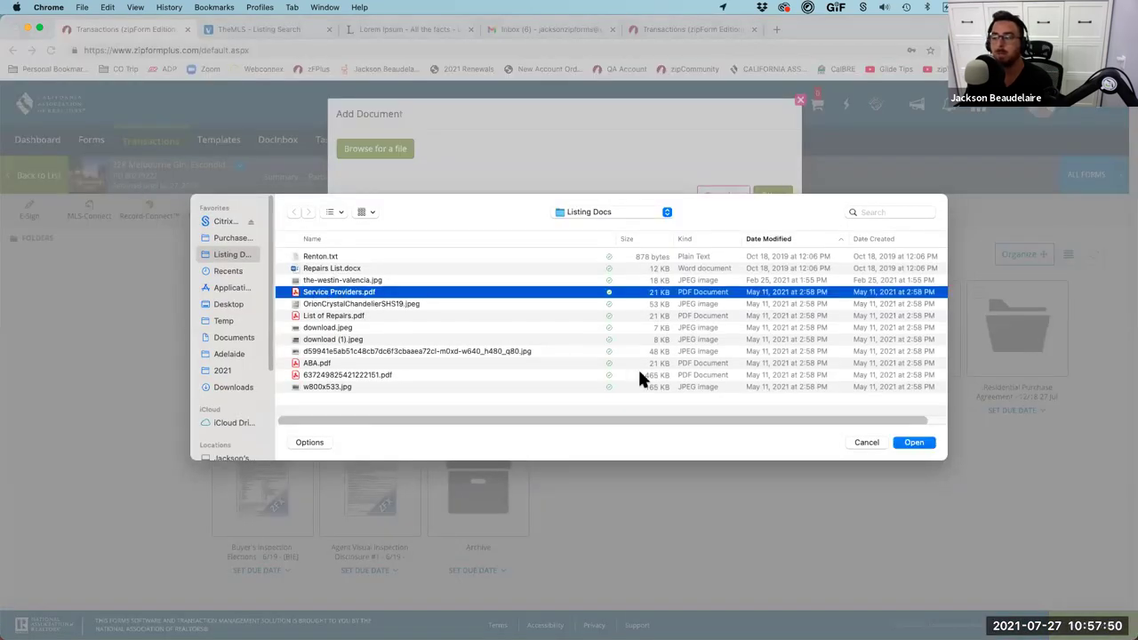
click(914, 443)
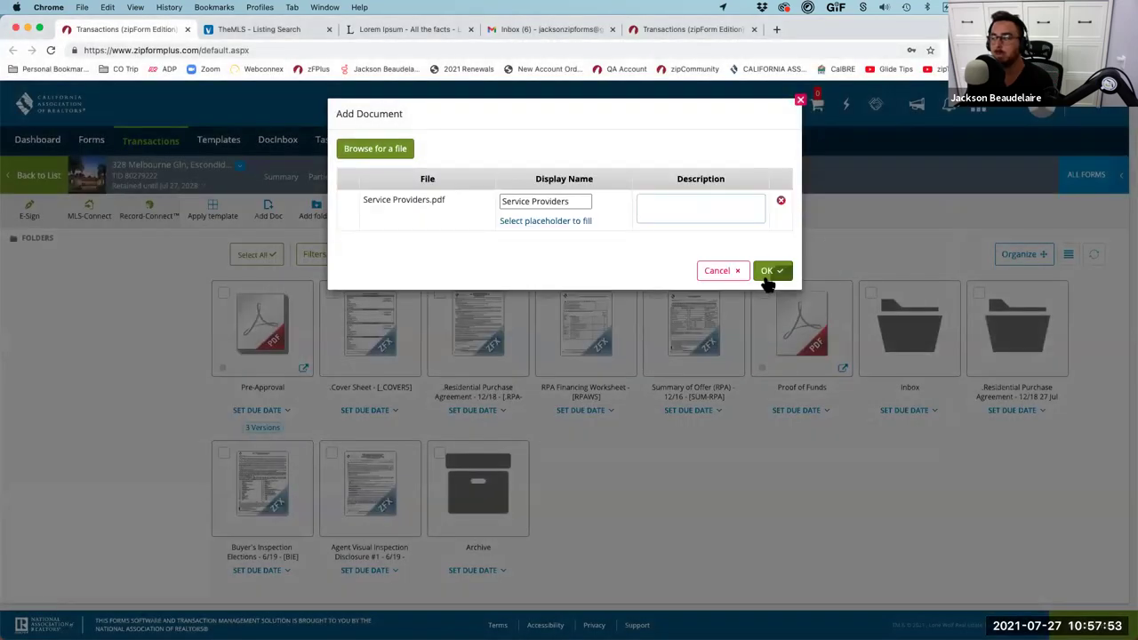
click(770, 278)
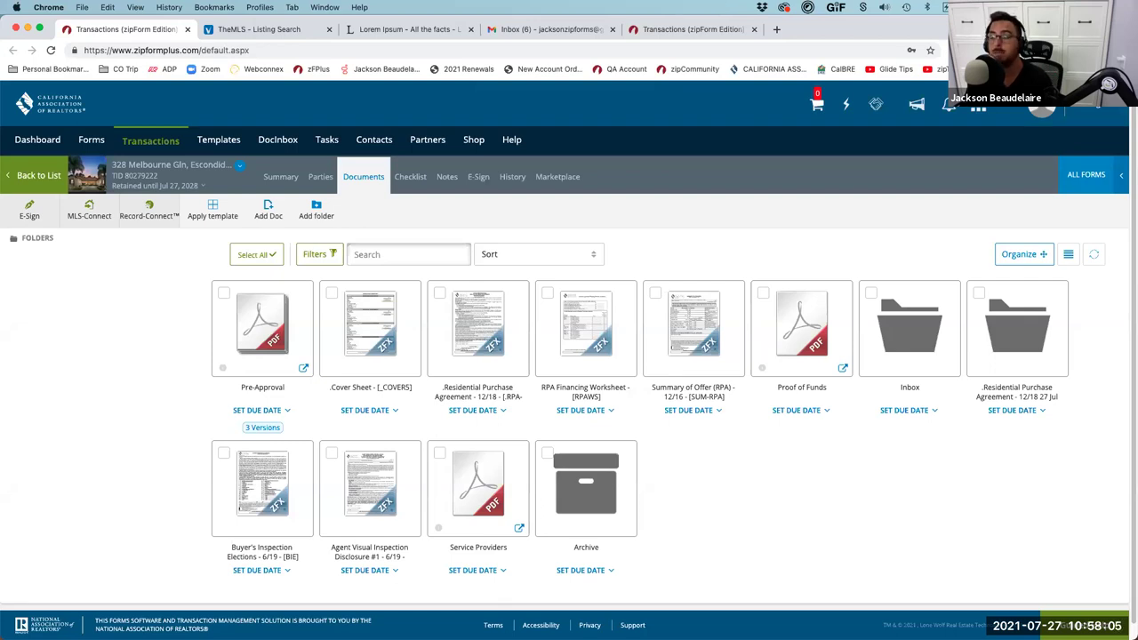
click(271, 222)
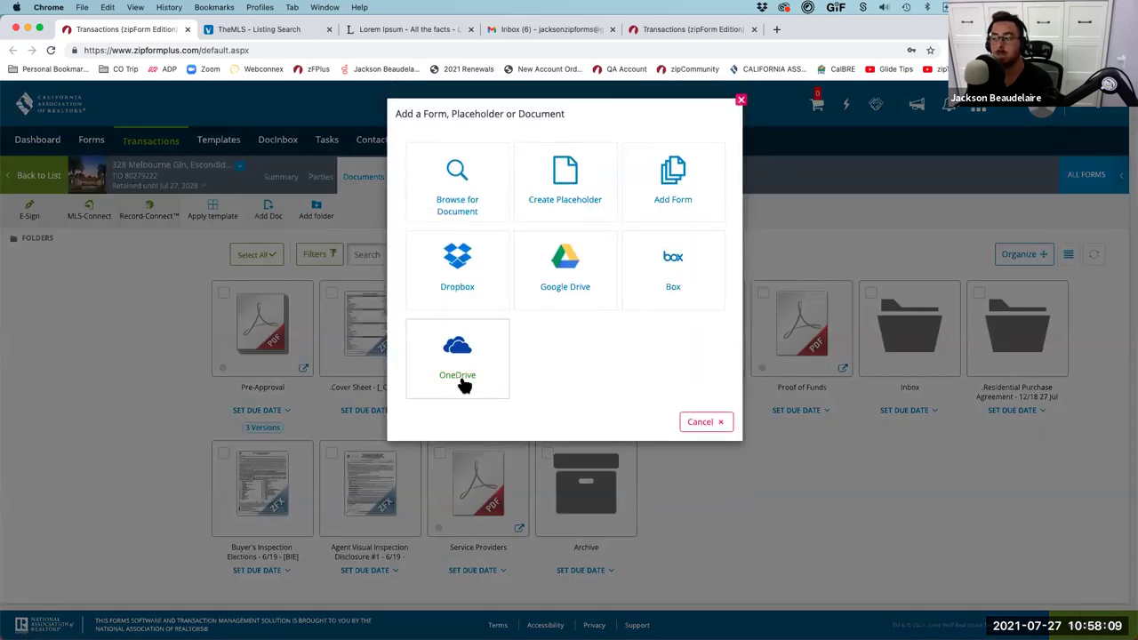
- Cancel the Add a Form dialog and leave the video meeting
click(708, 423)
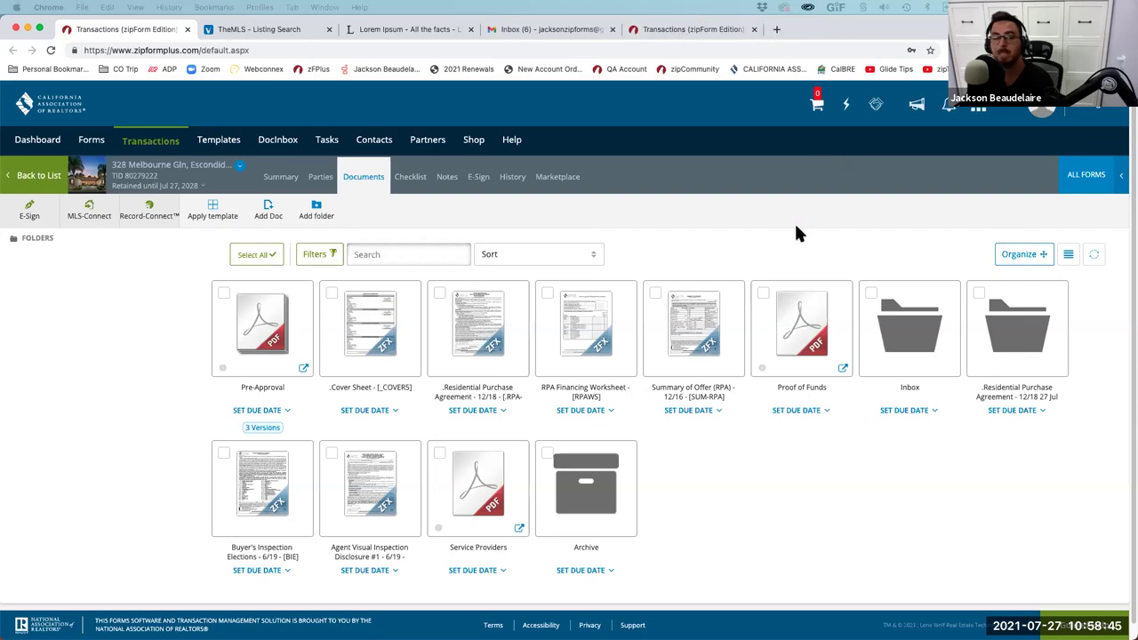
key(super+w)
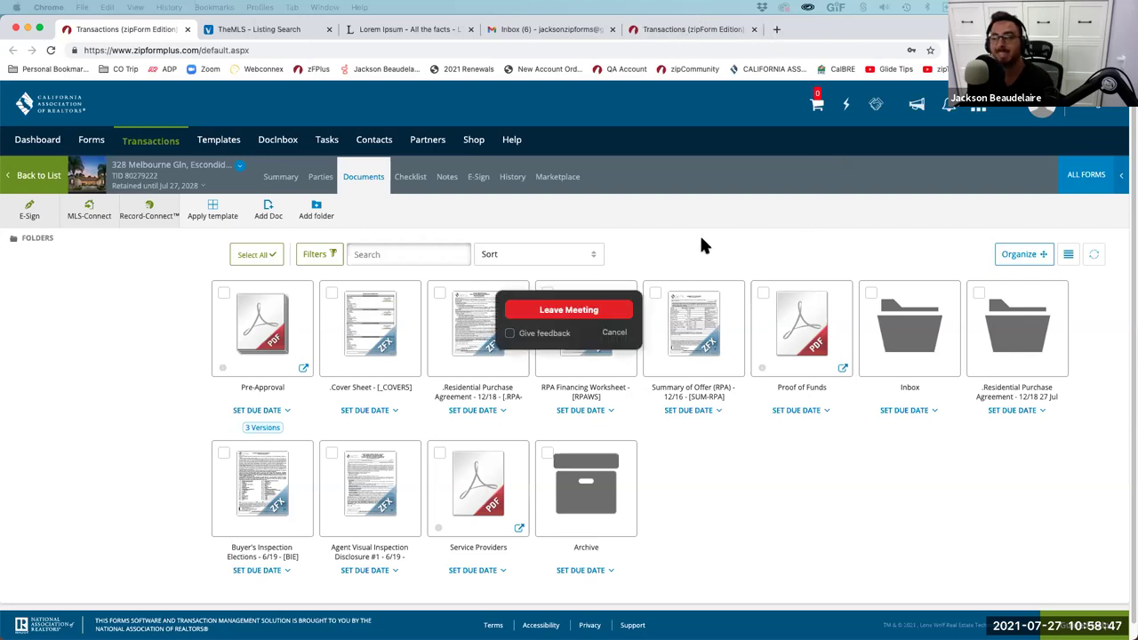
click(542, 308)
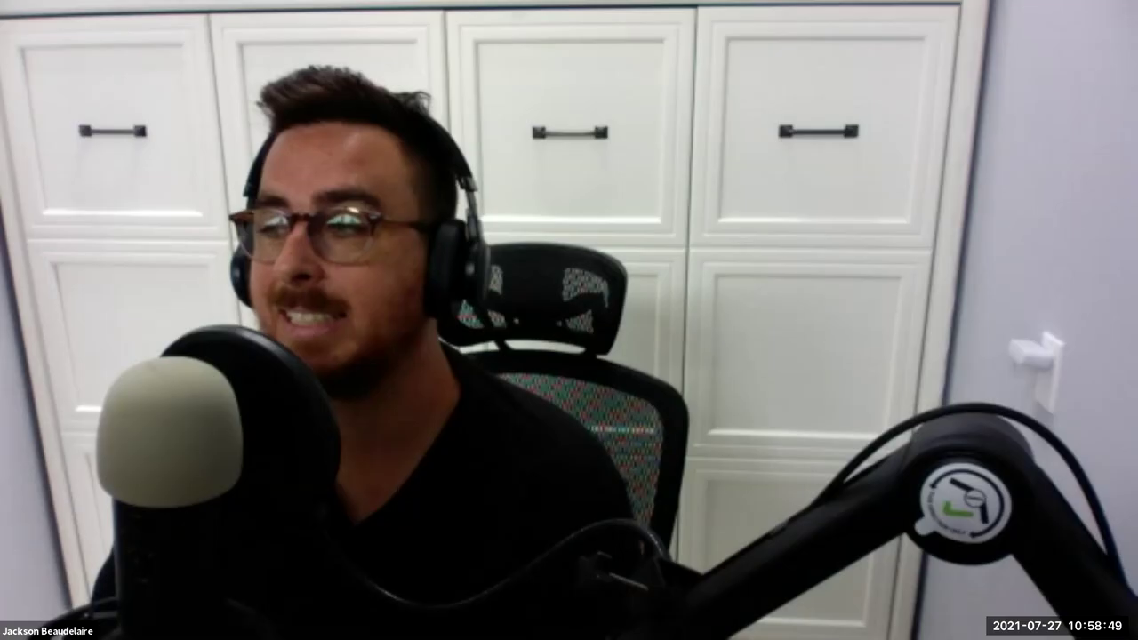